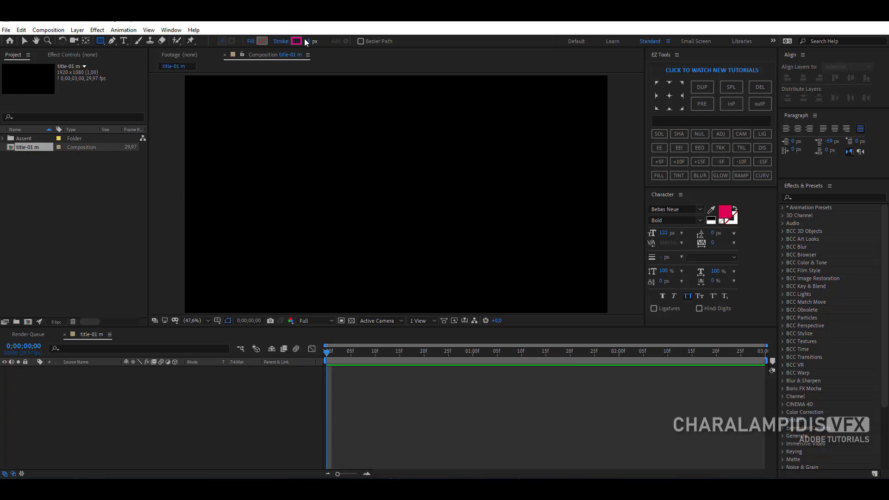
Set the shape stroke colour to white and draw a wide unfilled rectangle above the middle of the composition.
{"action": "left_click", "coordinate": [297, 41]}
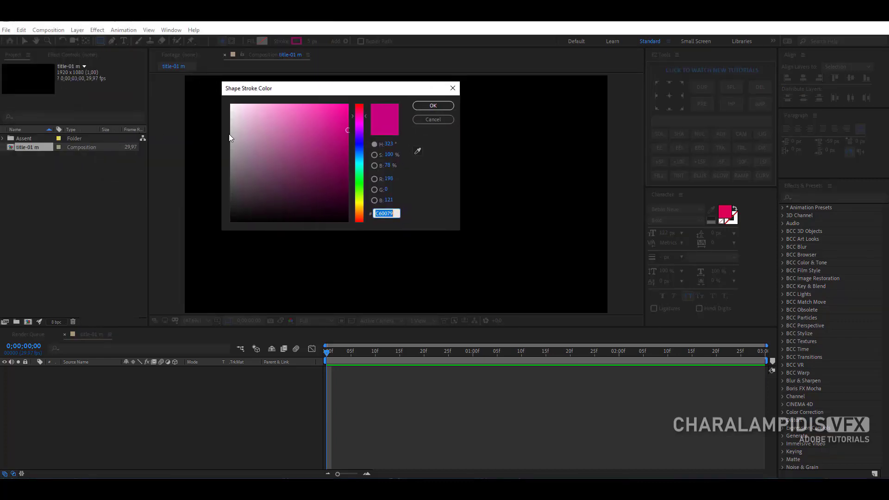
{"action": "left_click", "coordinate": [231, 105]}
{"action": "left_click", "coordinate": [433, 105]}
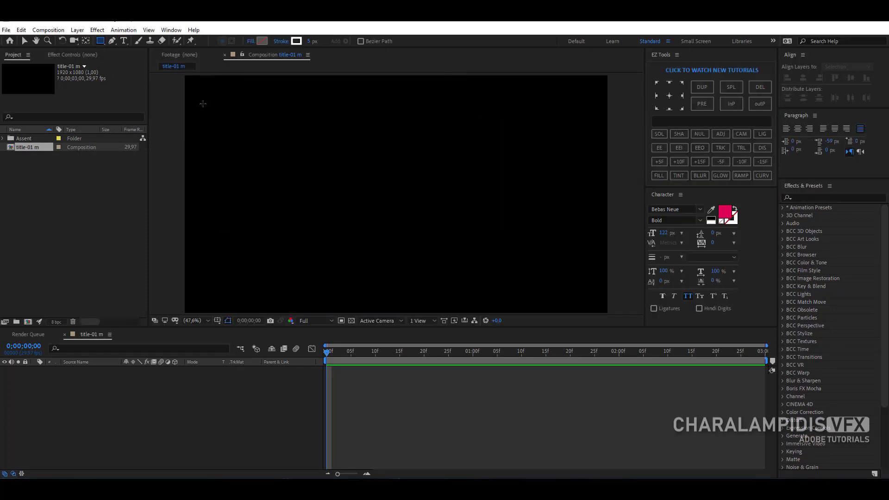
{"action": "left_click_drag", "start_coordinate": [462, 160], "coordinate": [302, 188]}
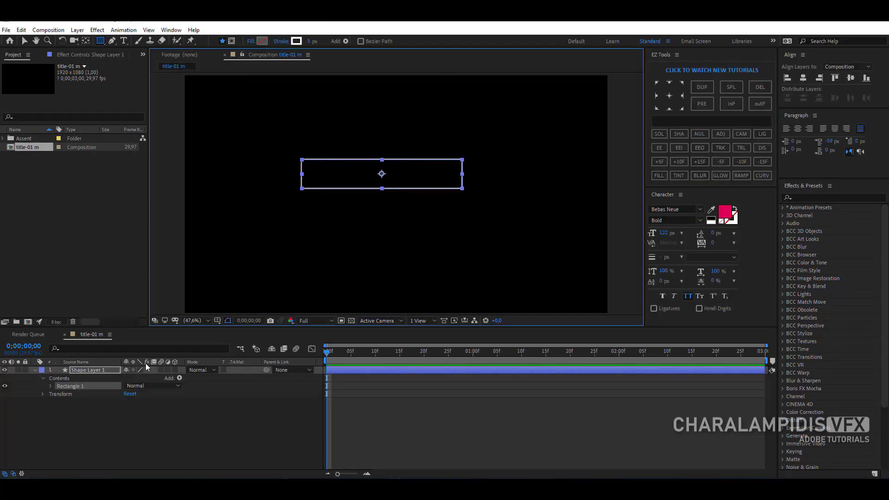
Rename the rectangle's layer to "box" and centre it horizontally in the composition.
{"action": "left_click", "coordinate": [76, 370]}
{"action": "key", "text": "Return"}
{"action": "type", "text": "b"}
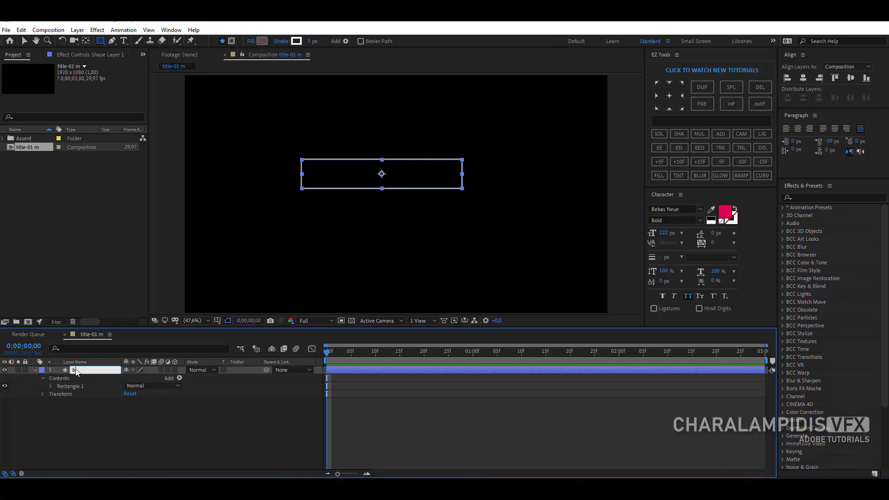
{"action": "type", "text": "ox"}
{"action": "key", "text": "Return"}
{"action": "left_click", "coordinate": [804, 79]}
{"action": "left_click", "coordinate": [93, 441]}
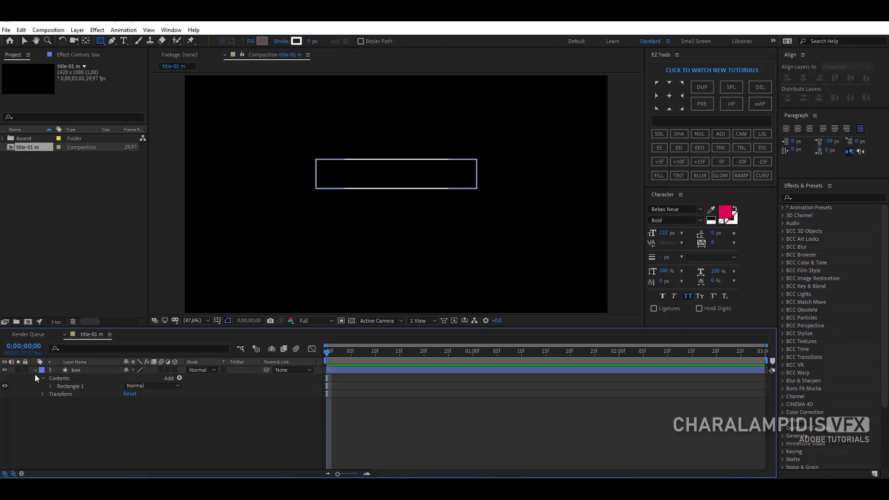
{"action": "left_click", "coordinate": [34, 370]}
Create a text layer over the box reading "charalampidis vfx".
{"action": "left_click", "coordinate": [123, 41]}
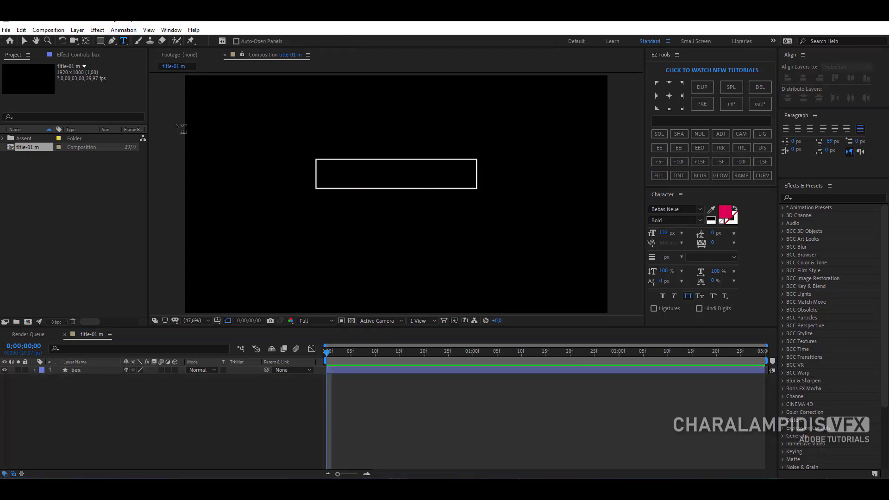
{"action": "left_click", "coordinate": [328, 175]}
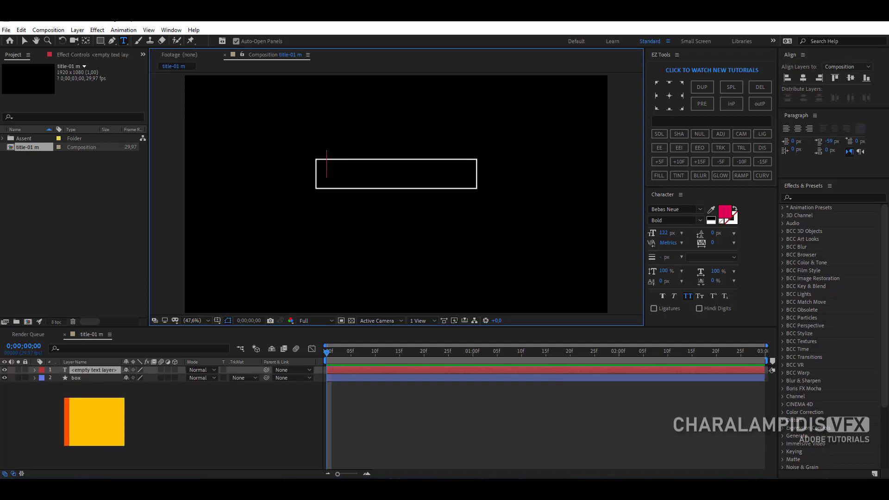
{"action": "type", "text": "charalamp"}
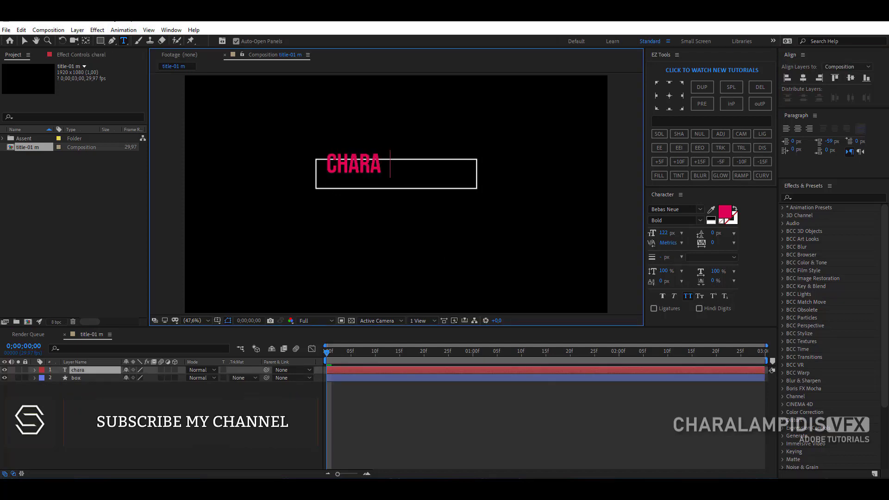
{"action": "type", "text": "idis vfx"}
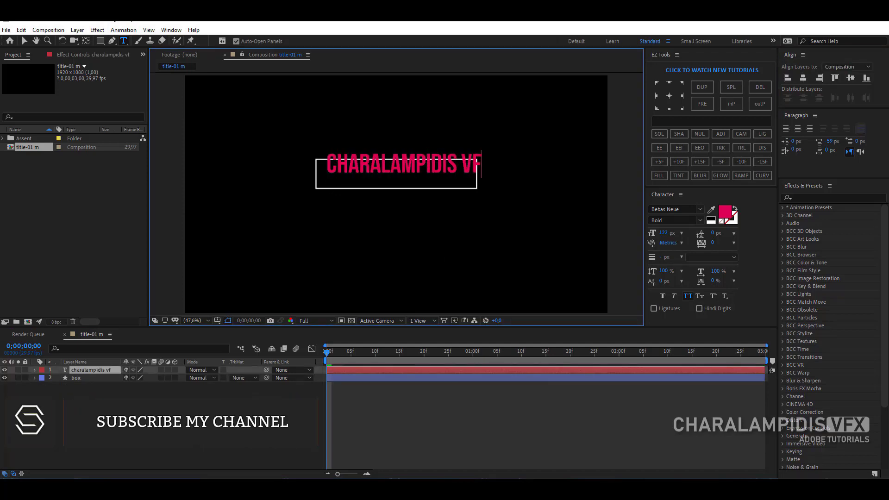
Rename the title text layer to "text-01".
{"action": "left_click", "coordinate": [90, 371]}
{"action": "key", "text": "Return"}
{"action": "type", "text": "t"}
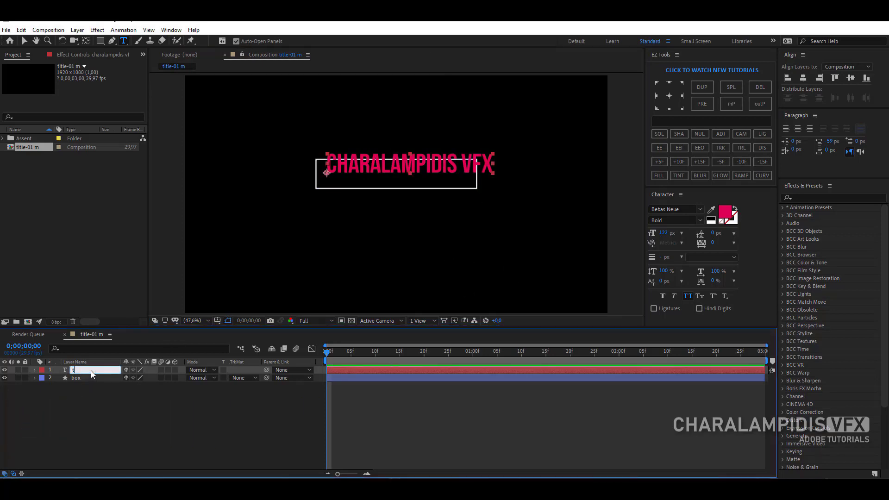
{"action": "type", "text": "ext-01"}
{"action": "key", "text": "Return"}
Reduce the title text's font size to 109 px and position it inside the box outline.
{"action": "left_click", "coordinate": [24, 41]}
{"action": "left_click_drag", "start_coordinate": [415, 165], "coordinate": [402, 172]}
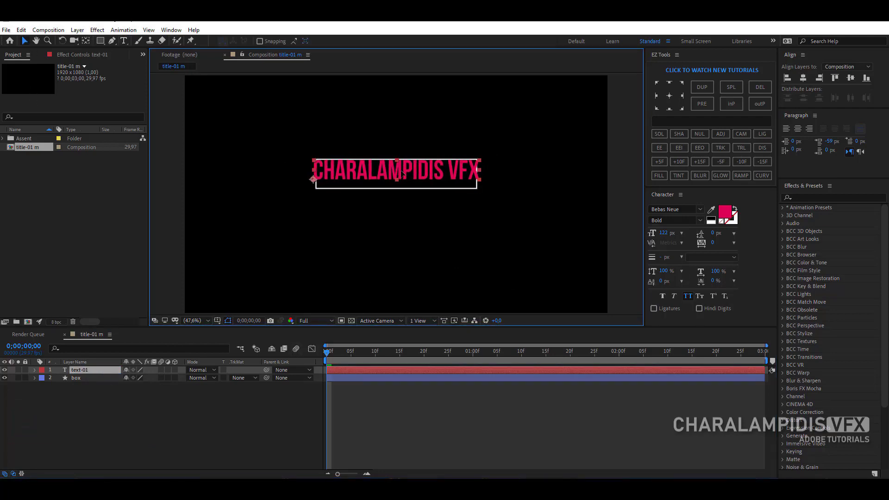
{"action": "double_click", "coordinate": [402, 173]}
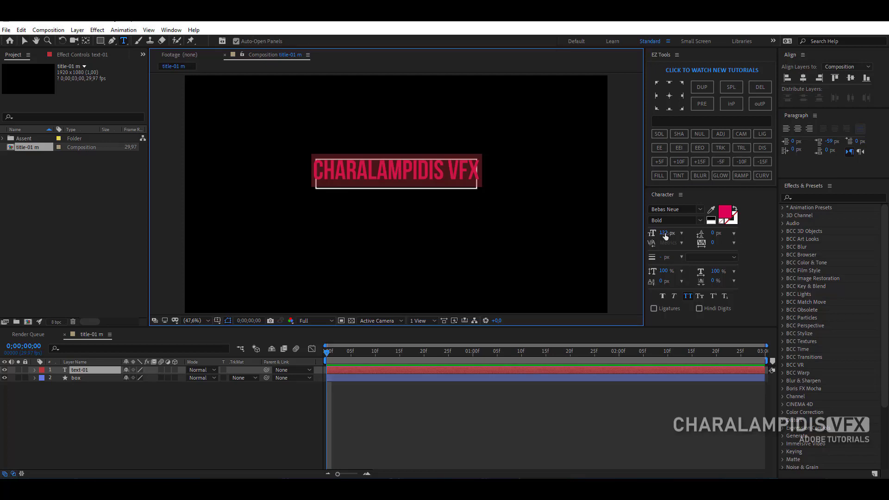
{"action": "left_click_drag", "start_coordinate": [665, 237], "coordinate": [658, 239]}
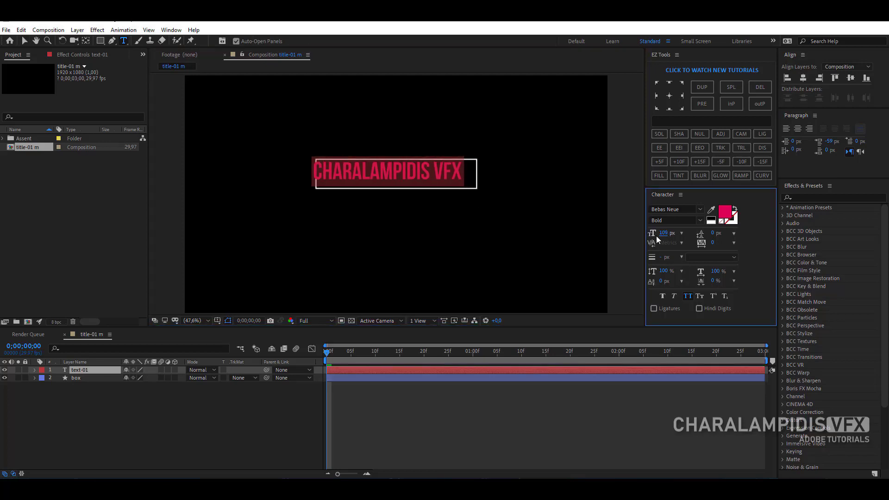
{"action": "left_click", "coordinate": [25, 40]}
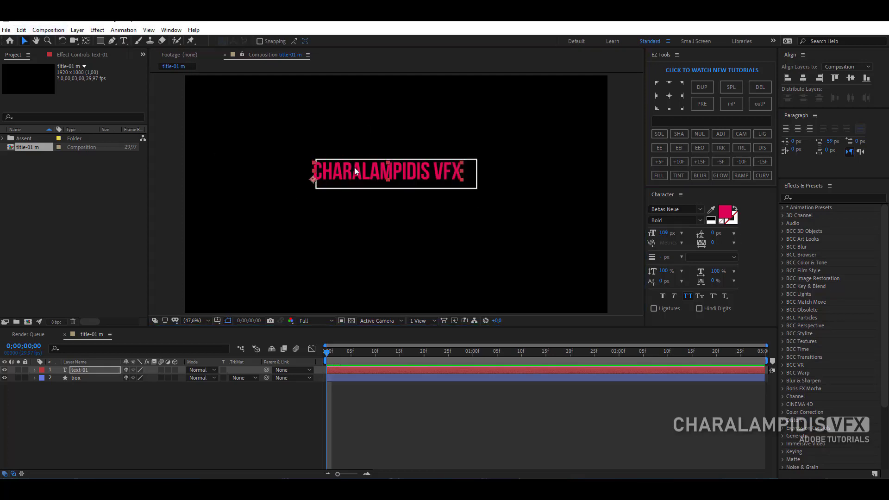
{"action": "left_click_drag", "start_coordinate": [355, 172], "coordinate": [363, 174]}
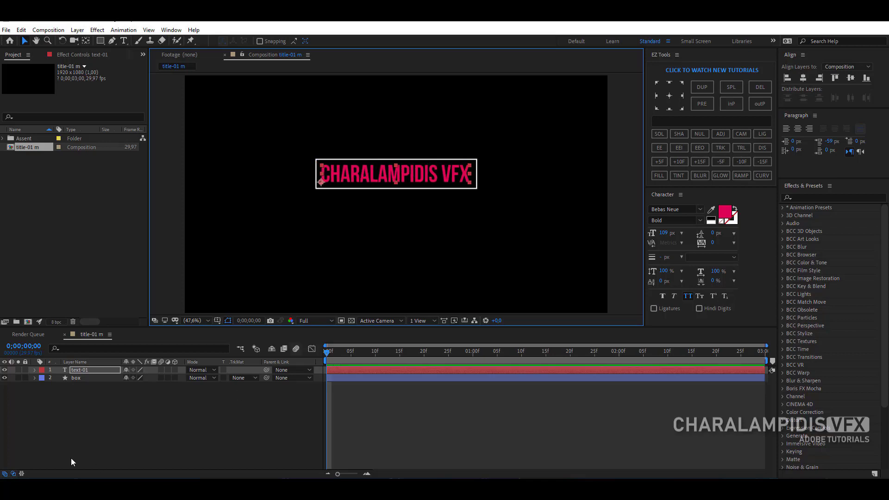
Align the text-01 and box layers to each other by their horizontal and vertical centres.
{"action": "left_click_drag", "start_coordinate": [79, 396], "coordinate": [75, 371]}
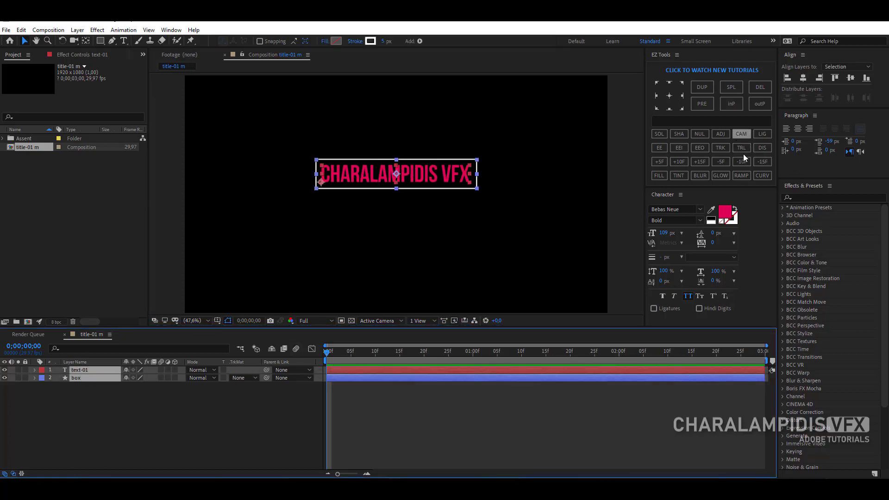
{"action": "left_click", "coordinate": [804, 78]}
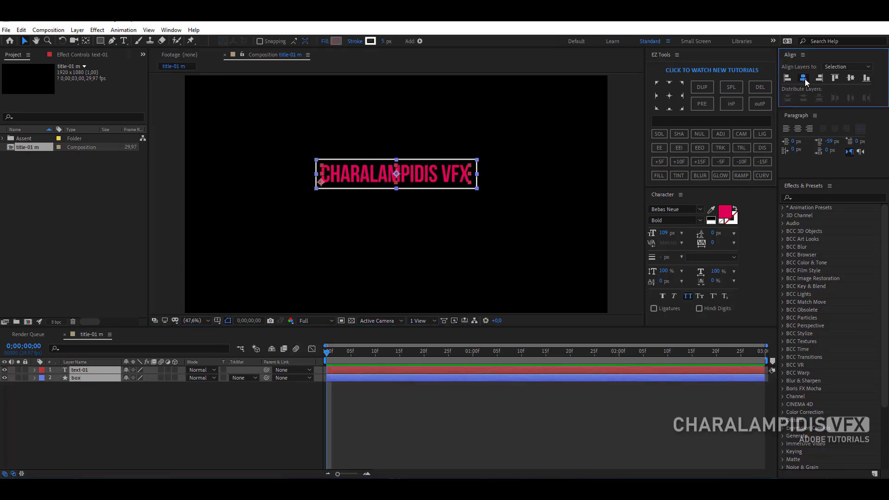
{"action": "left_click", "coordinate": [851, 79]}
{"action": "left_click", "coordinate": [113, 413]}
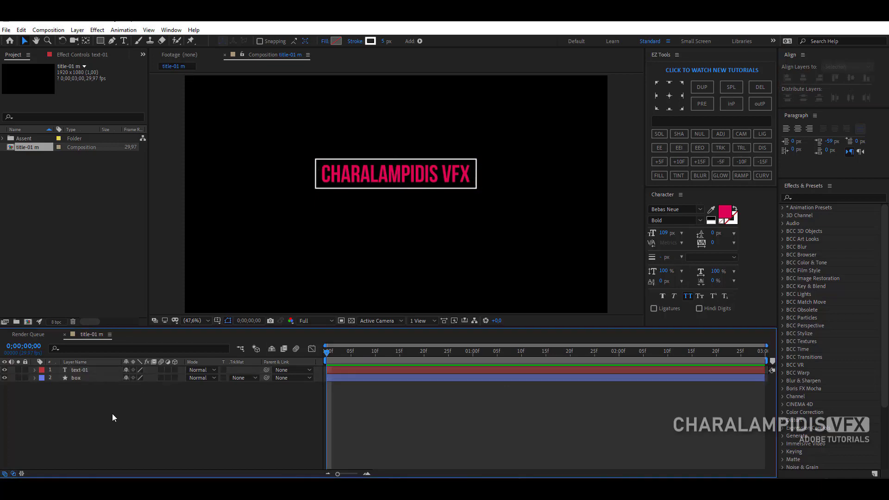
Create a second text layer just below the box reading "motion designer".
{"action": "left_click", "coordinate": [124, 40]}
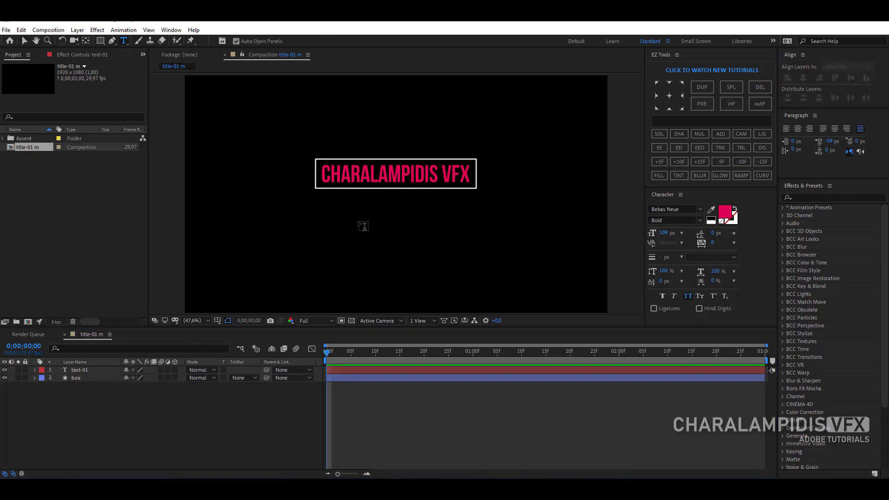
{"action": "left_click", "coordinate": [359, 207]}
{"action": "type", "text": "motion de"}
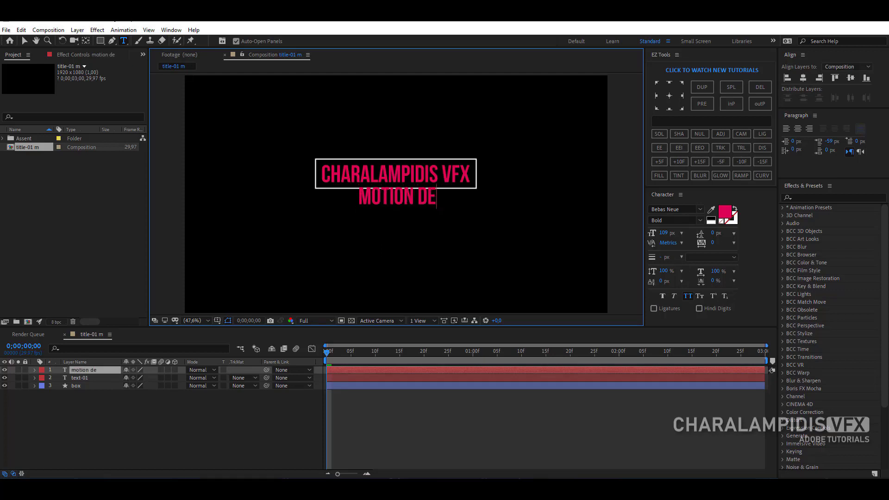
{"action": "type", "text": "giner"}
{"action": "key", "text": "BackSpace"}
{"action": "key", "text": "BackSpace"}
{"action": "key", "text": "BackSpace"}
{"action": "key", "text": "BackSpace"}
{"action": "key", "text": "BackSpace"}
{"action": "type", "text": "signer"}
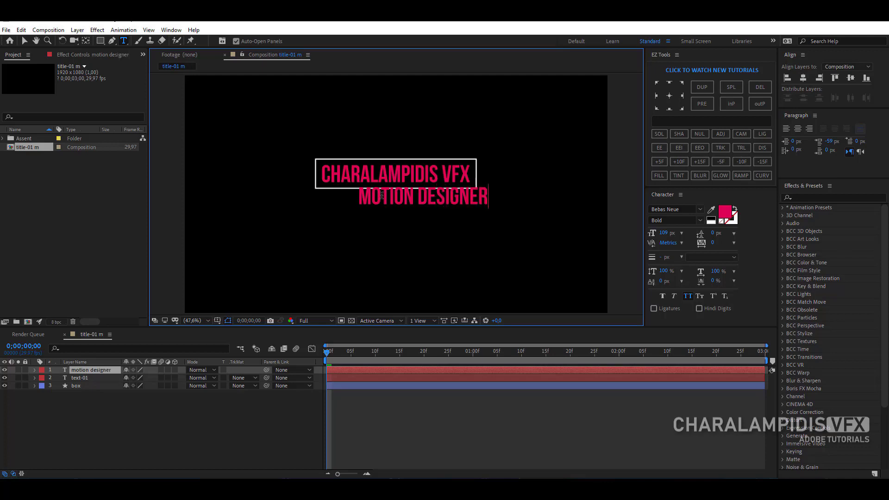
Format the "motion designer" text in Bebas Neue Book, white, at 65 px.
{"action": "triple_click", "coordinate": [381, 195]}
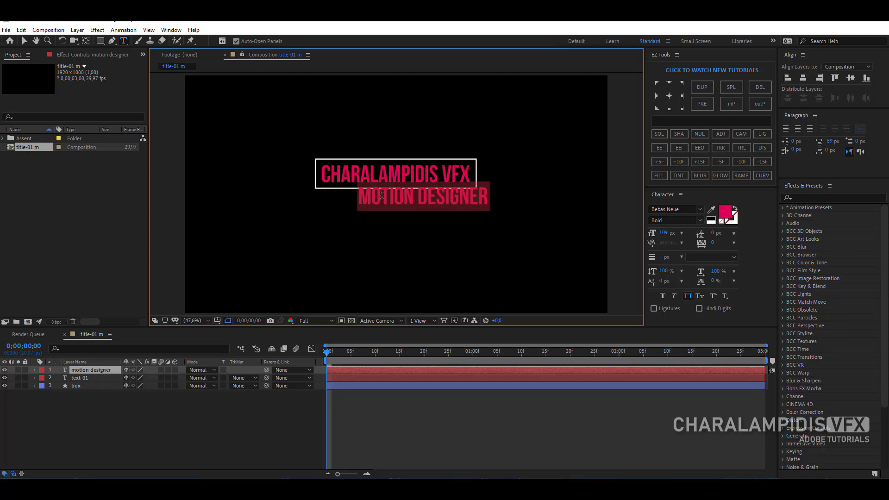
{"action": "left_click", "coordinate": [702, 220]}
{"action": "left_click", "coordinate": [670, 240]}
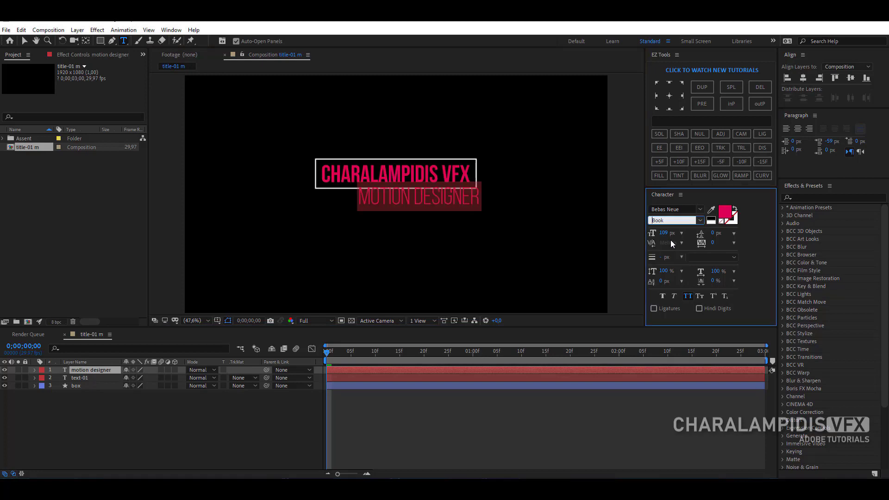
{"action": "left_click", "coordinate": [724, 212]}
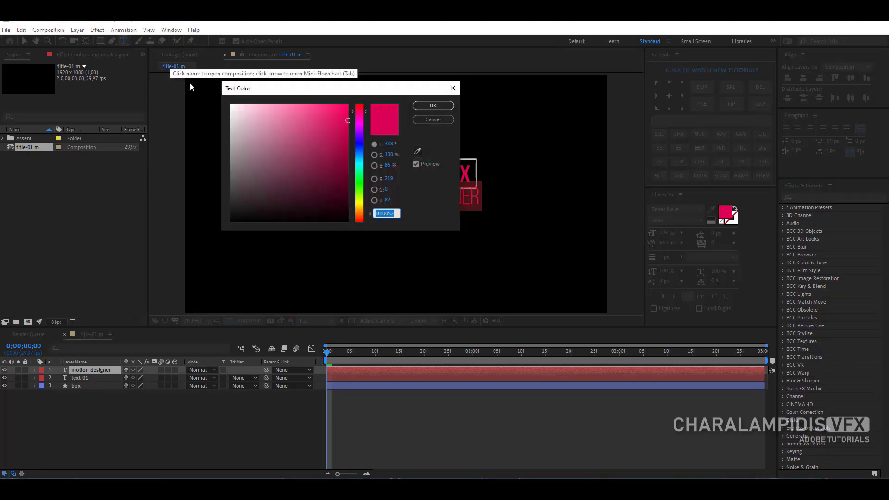
{"action": "left_click", "coordinate": [433, 106]}
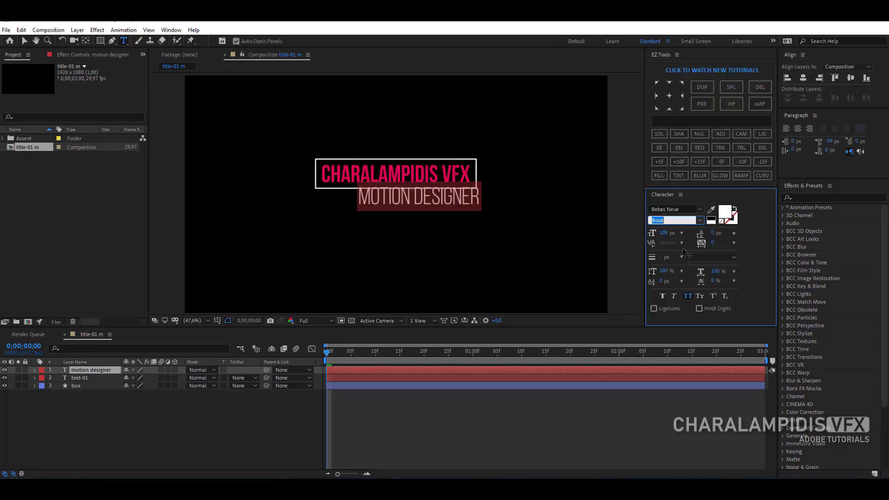
{"action": "left_click_drag", "start_coordinate": [667, 234], "coordinate": [647, 233]}
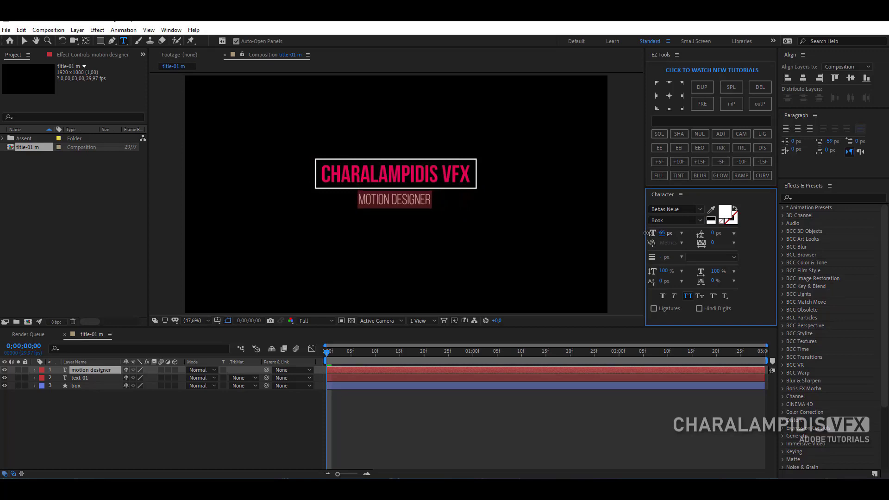
Rename the "motion designer" layer to "text-02".
{"action": "left_click", "coordinate": [84, 371]}
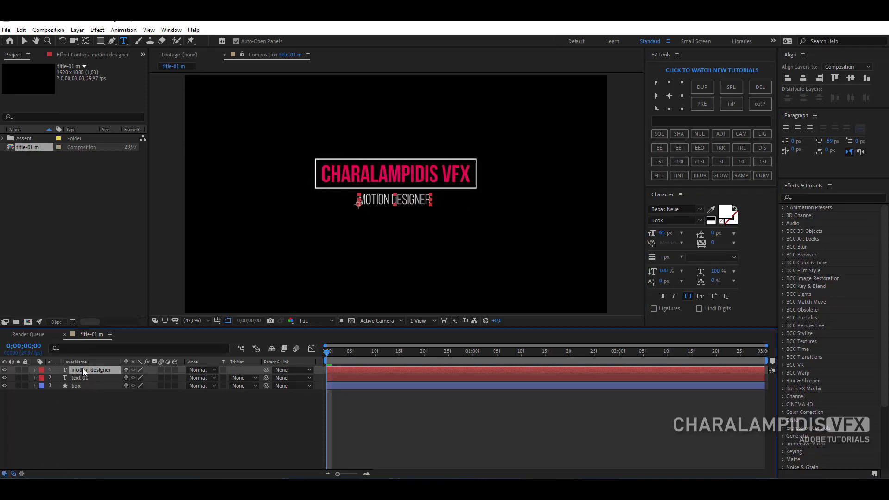
{"action": "key", "text": "Return"}
{"action": "type", "text": "text-02"}
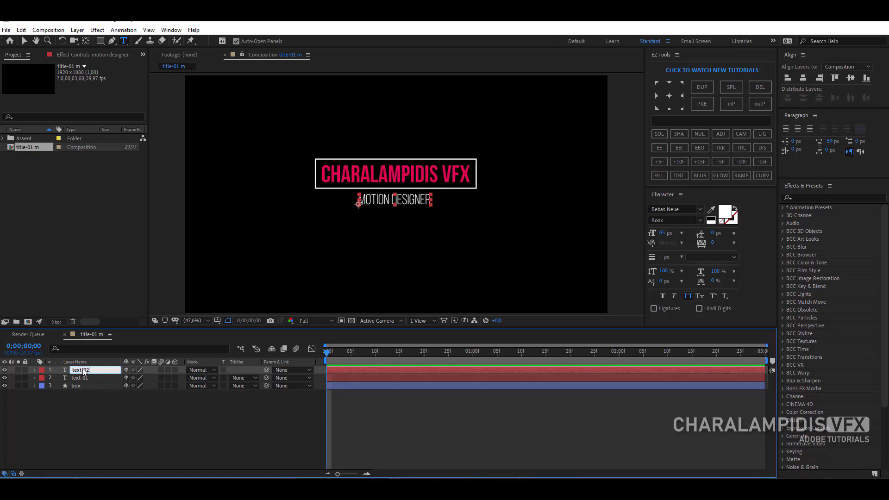
{"action": "key", "text": "Return"}
Align the text-02, text-01 and box layers to each other by their horizontal centres.
{"action": "left_click_drag", "start_coordinate": [92, 409], "coordinate": [81, 370]}
{"action": "left_click", "coordinate": [802, 79]}
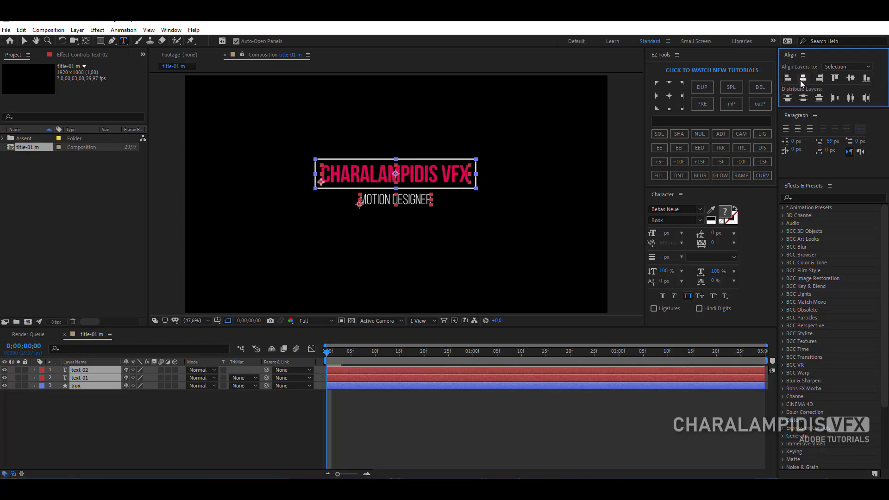
{"action": "left_click", "coordinate": [161, 415]}
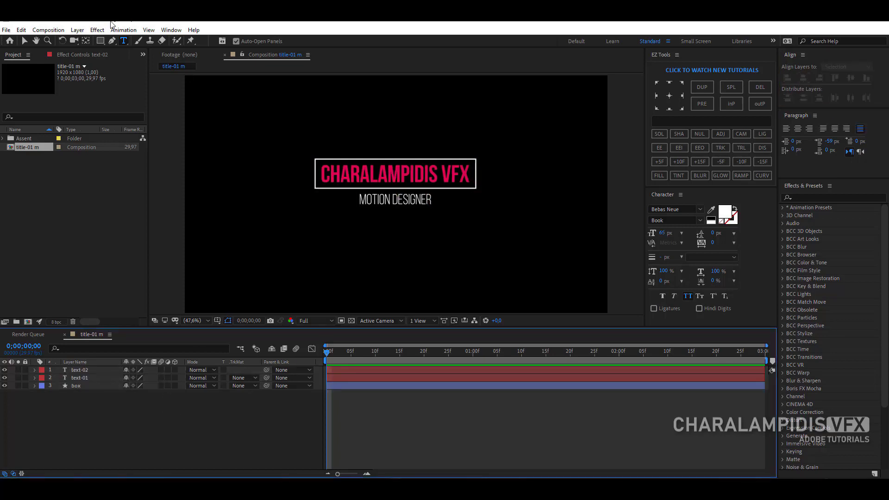
Draw a horizontal white 5 px line with the Pen tool from the start of "MOTION DESIGNER" out to the box's left edge.
{"action": "left_click", "coordinate": [113, 41]}
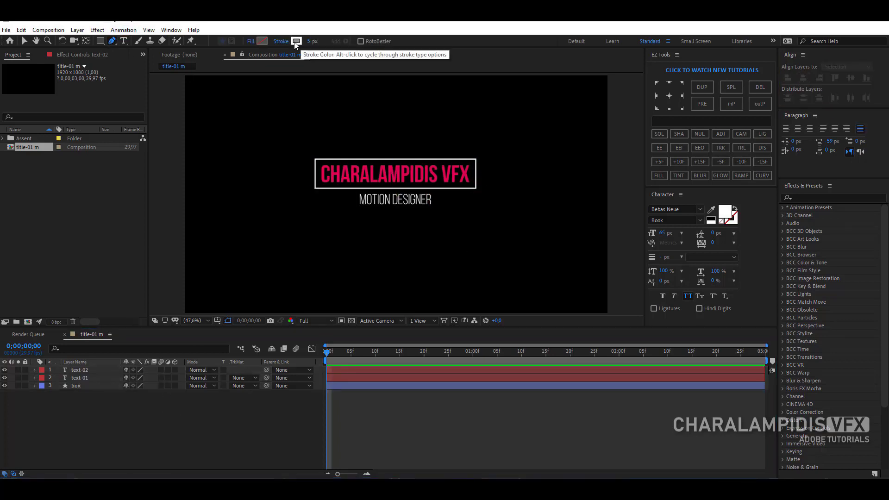
{"action": "key", "text": "slash"}
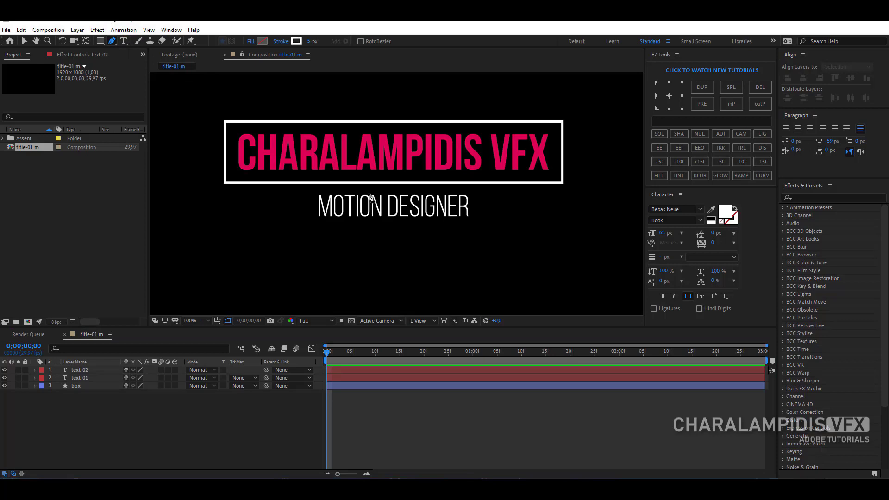
{"action": "left_click", "coordinate": [315, 207]}
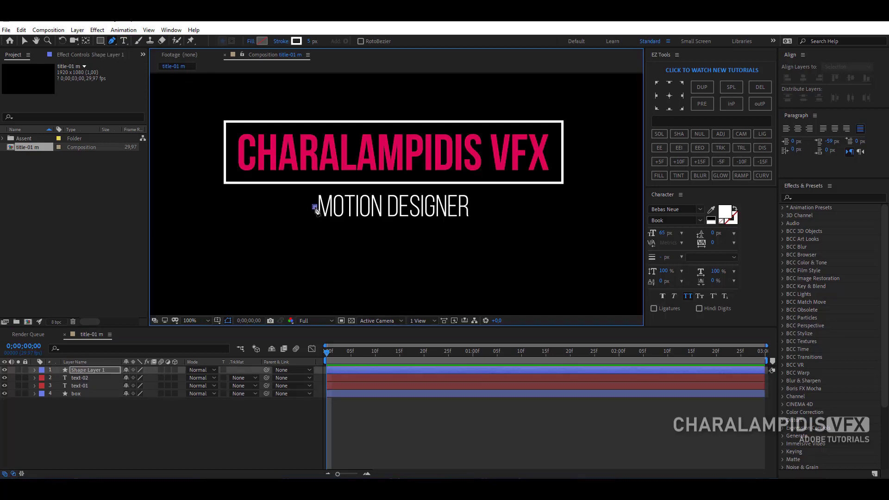
{"action": "left_click", "coordinate": [223, 207]}
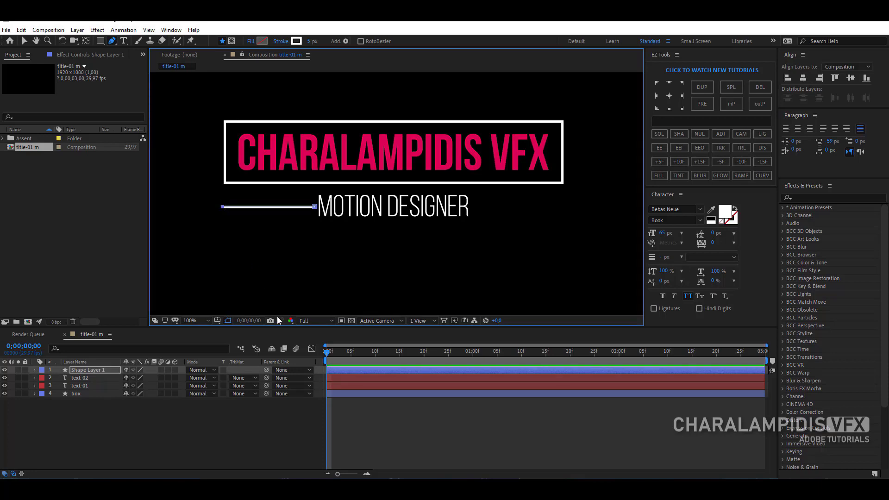
Rename the new line's shape layer to "line-01".
{"action": "left_click", "coordinate": [78, 372]}
{"action": "key", "text": "Return"}
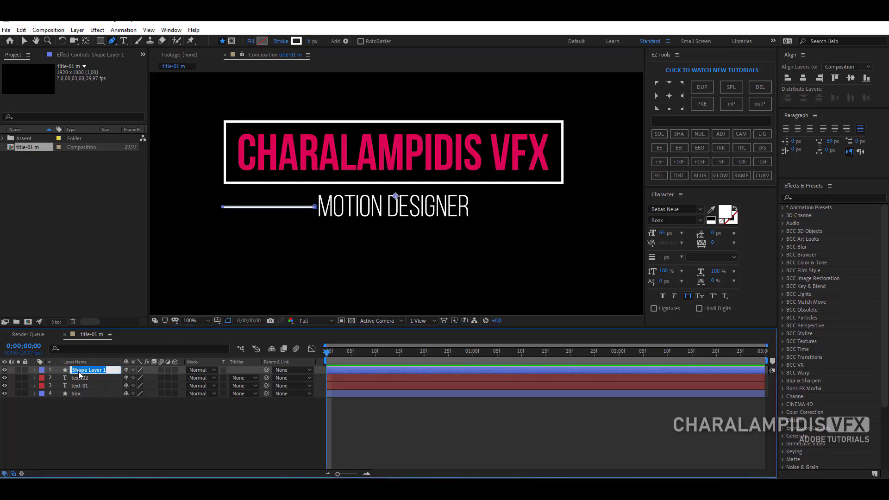
{"action": "type", "text": "line-01"}
{"action": "key", "text": "Return"}
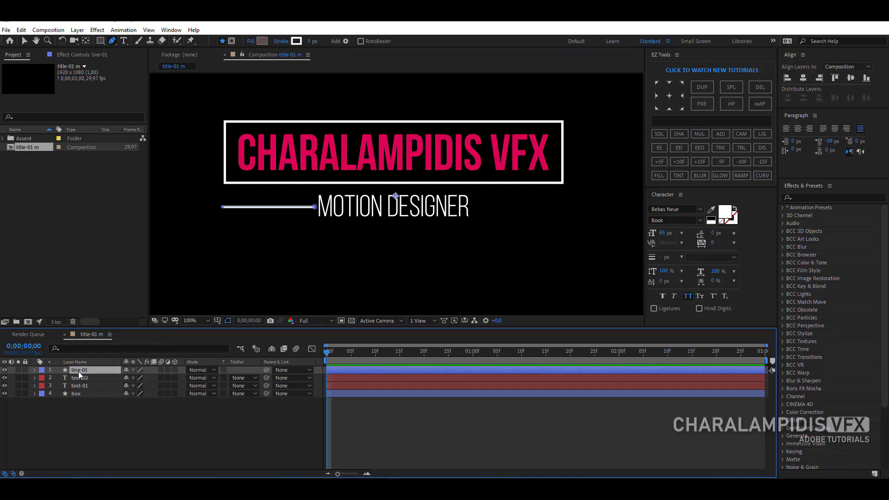
Duplicate line-01 and move the copy horizontally to position 1224.5, 564 on the opposite side of "MOTION DESIGNER".
{"action": "left_click", "coordinate": [21, 29]}
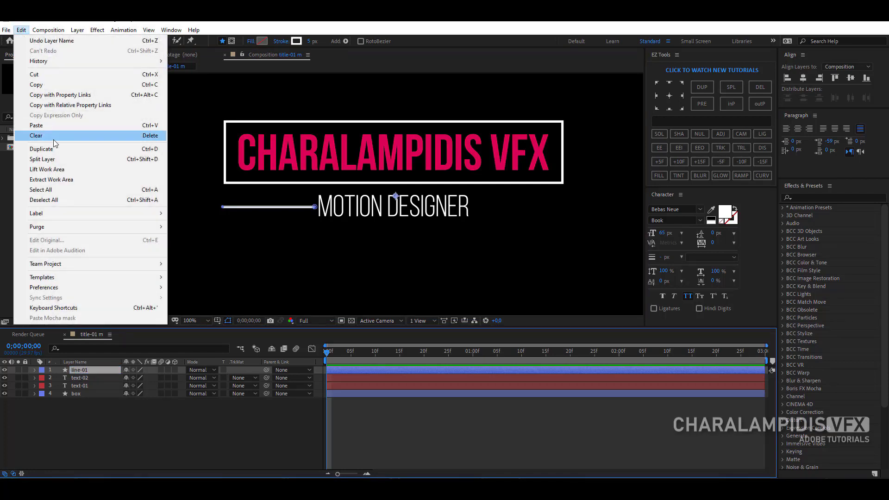
{"action": "key", "text": "ctrl+d"}
{"action": "key", "text": "p"}
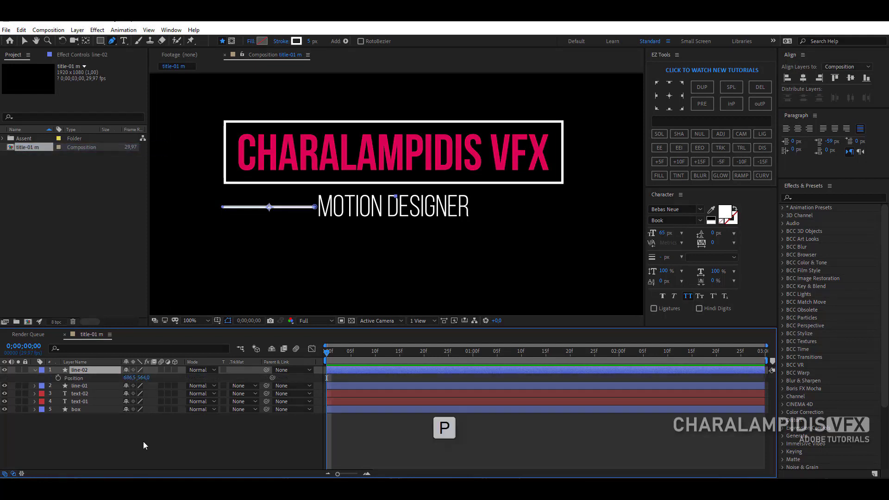
{"action": "left_click_drag", "start_coordinate": [135, 377], "coordinate": [402, 407]}
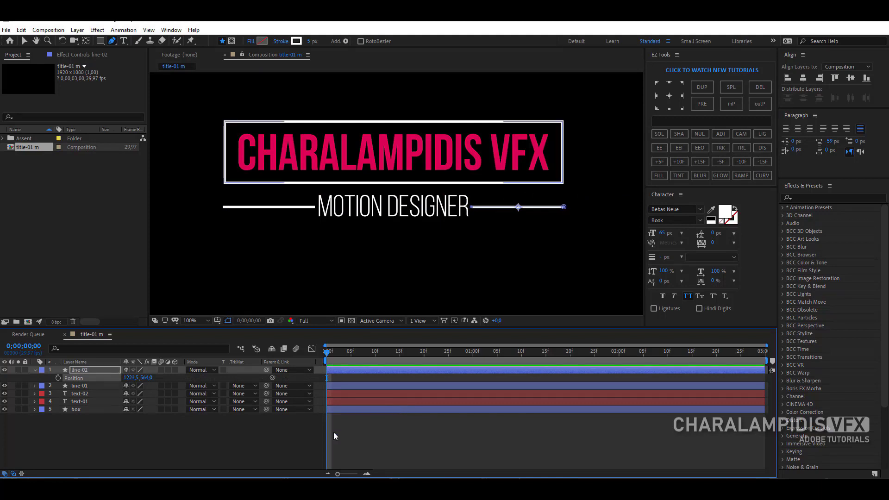
{"action": "left_click", "coordinate": [69, 429]}
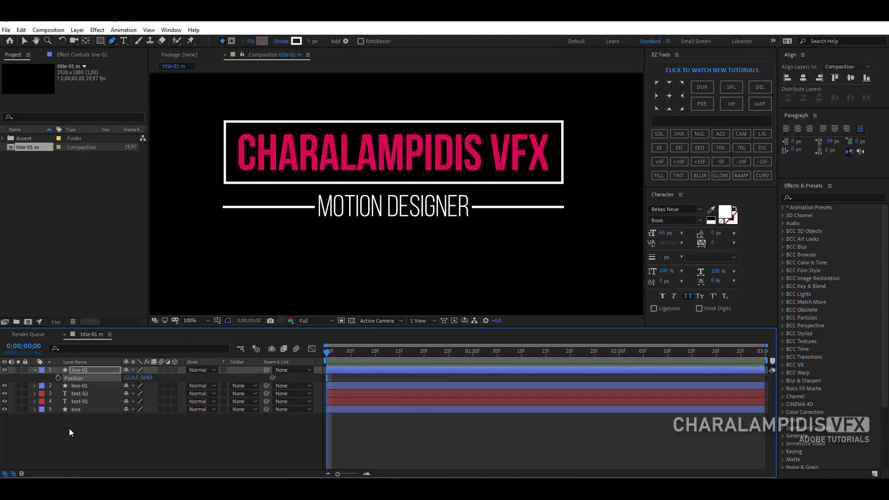
{"action": "left_click", "coordinate": [34, 370]}
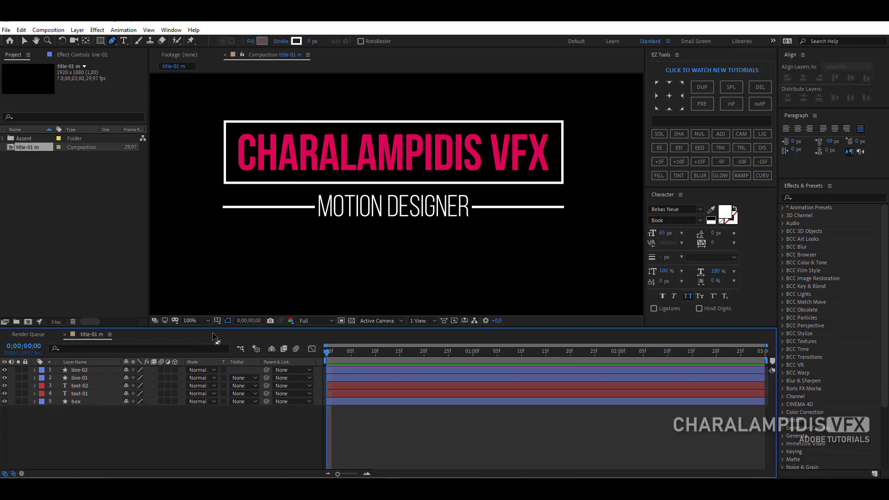
Add a Trim Paths operation to the box layer's contents.
{"action": "left_click", "coordinate": [195, 323]}
{"action": "left_click", "coordinate": [207, 166]}
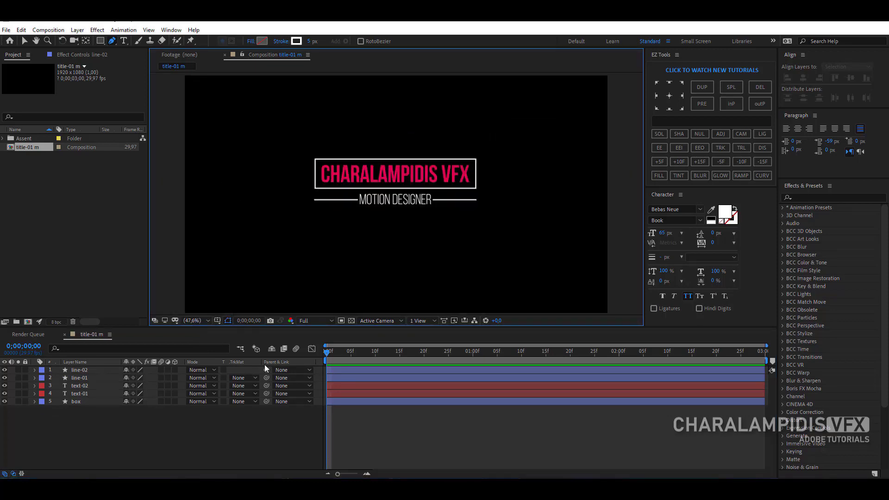
{"action": "left_click", "coordinate": [192, 441]}
{"action": "left_click", "coordinate": [80, 401]}
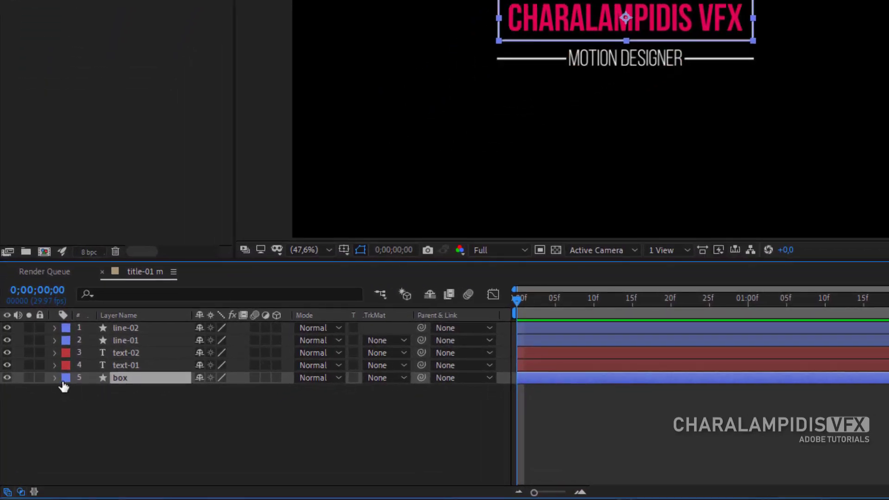
{"action": "left_click", "coordinate": [55, 377]}
{"action": "left_click", "coordinate": [285, 391]}
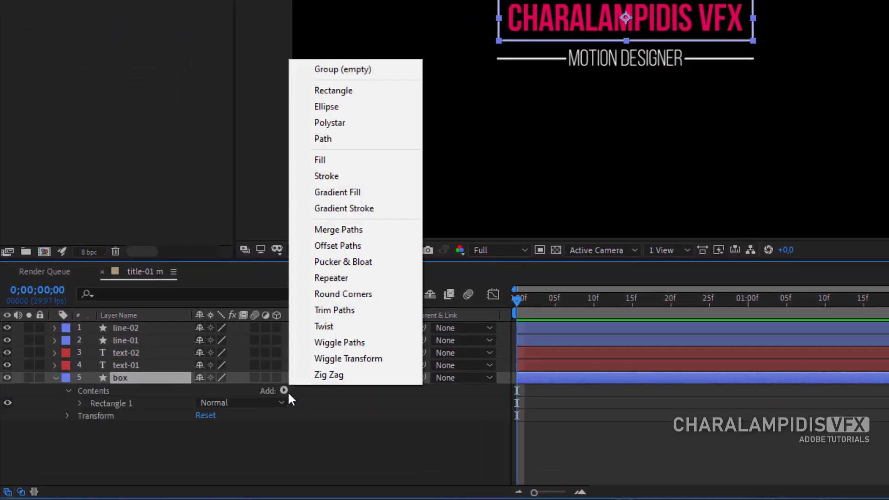
{"action": "left_click", "coordinate": [343, 311]}
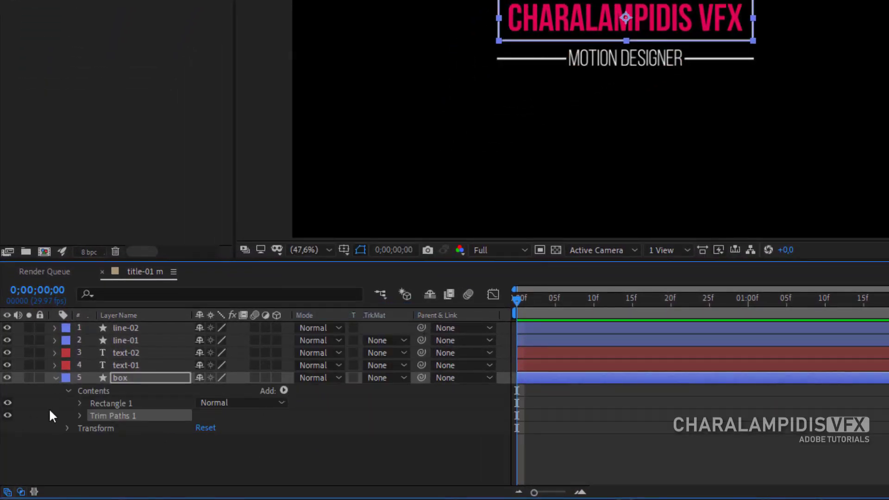
Set the Offset of the box's Trim Paths to -75°.
{"action": "left_click", "coordinate": [80, 416]}
{"action": "left_click", "coordinate": [213, 452]}
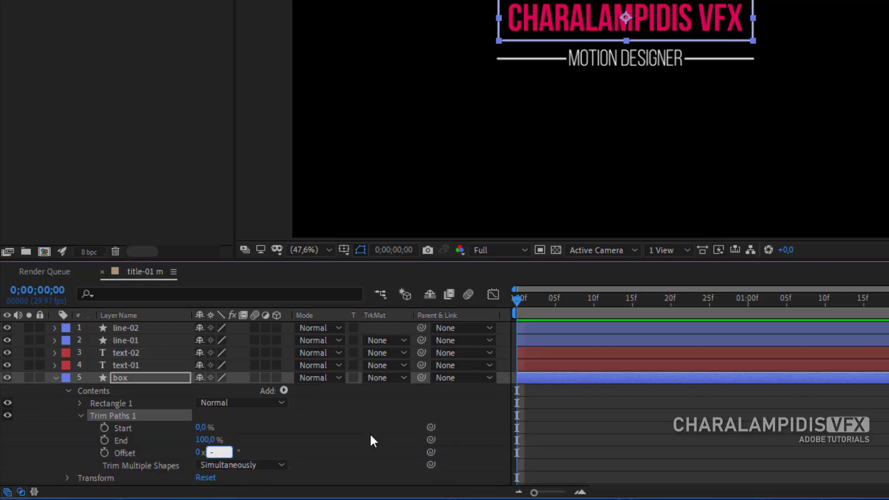
{"action": "type", "text": "-75"}
{"action": "key", "text": "Return"}
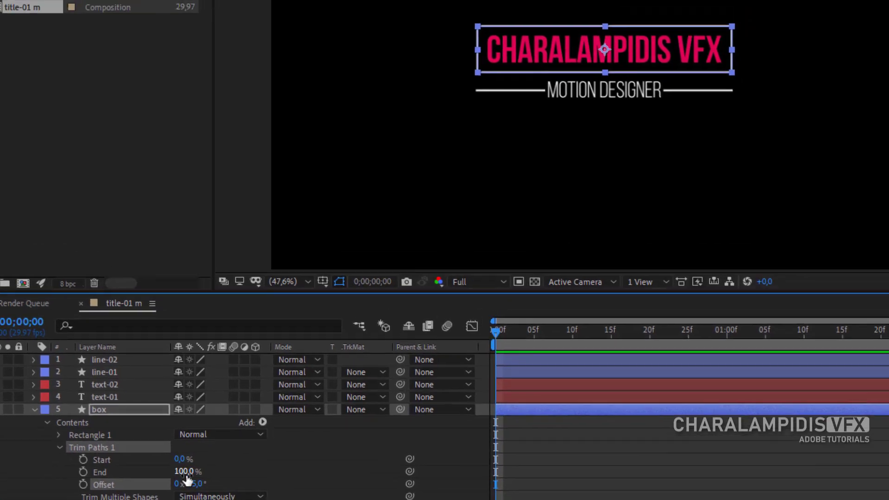
Keyframe the box's Trim Paths Start at 100% on frame 0 and 0% at 0;00;00;15.
{"action": "left_click_drag", "start_coordinate": [173, 472], "coordinate": [284, 490]}
{"action": "left_click", "coordinate": [75, 471]}
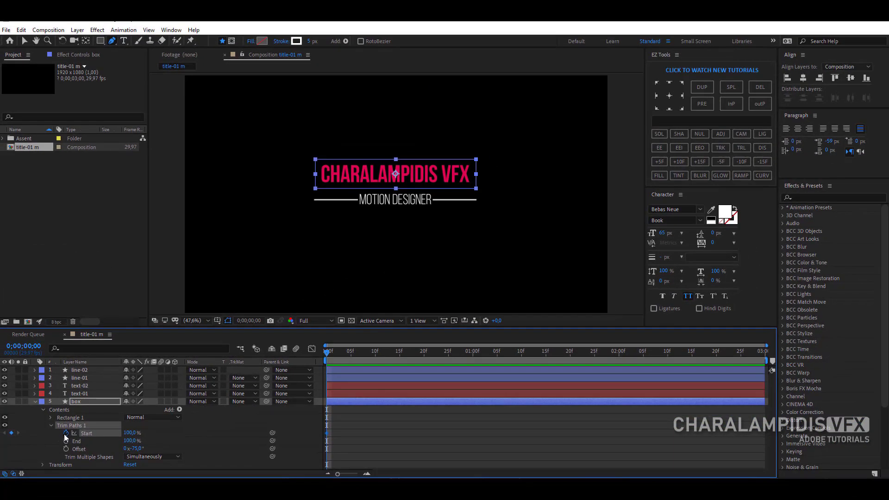
{"action": "key", "text": "u"}
{"action": "left_click_drag", "start_coordinate": [326, 354], "coordinate": [398, 359]}
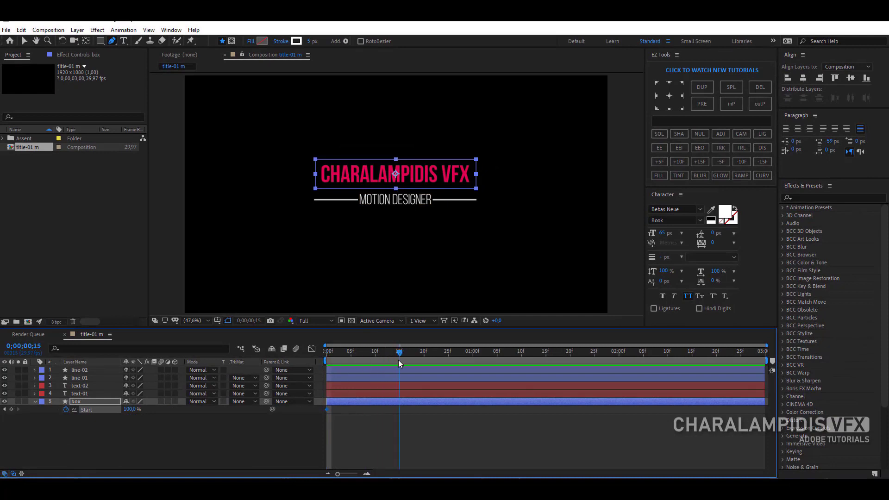
{"action": "left_click", "coordinate": [127, 410]}
{"action": "key", "text": "Return"}
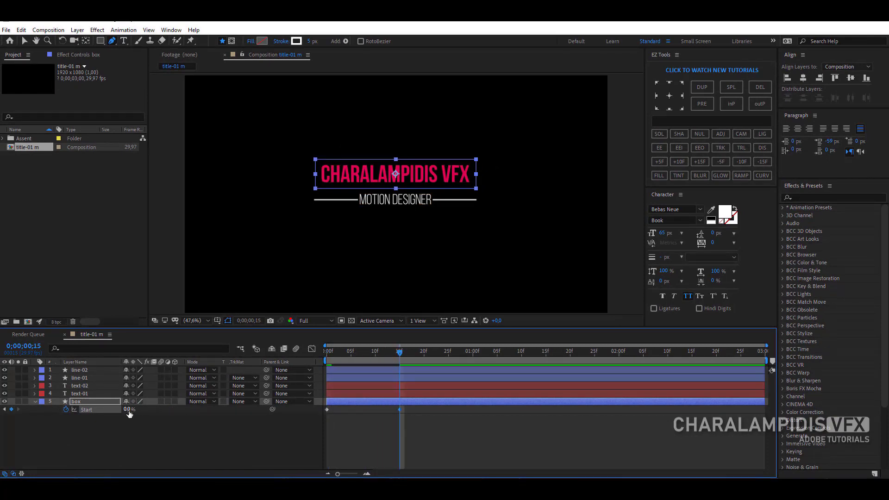
Apply Easy Ease to both Start keyframes of the box layer.
{"action": "left_click_drag", "start_coordinate": [418, 408], "coordinate": [327, 417]}
{"action": "right_click", "coordinate": [327, 412]}
{"action": "mouse_move", "coordinate": [404, 404]}
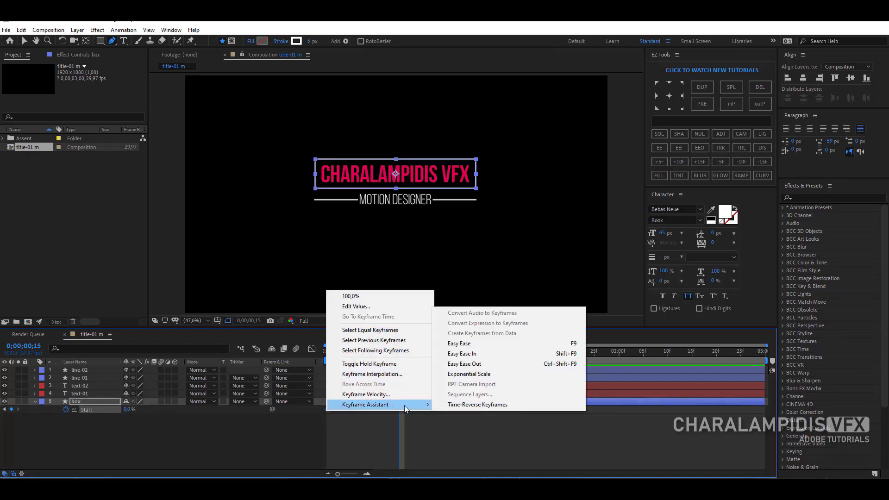
{"action": "left_click", "coordinate": [472, 343]}
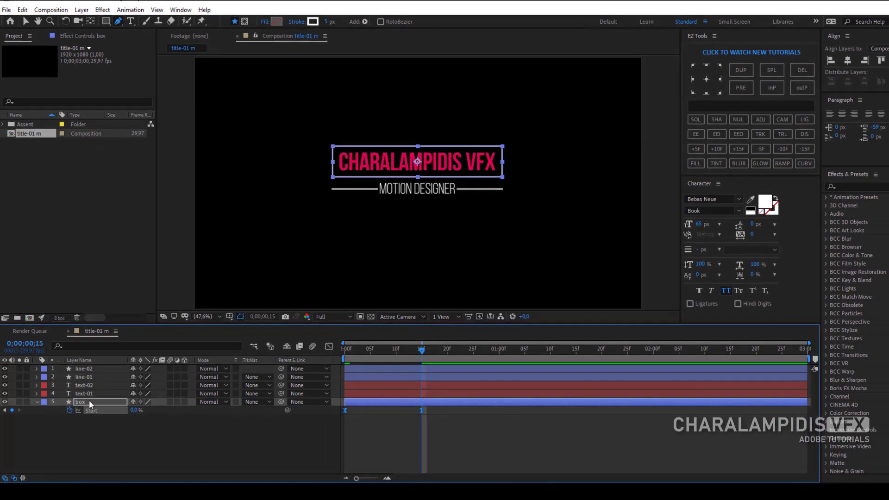
Add a text animator with Position and Scale properties to the text-01 layer.
{"action": "left_click", "coordinate": [88, 394]}
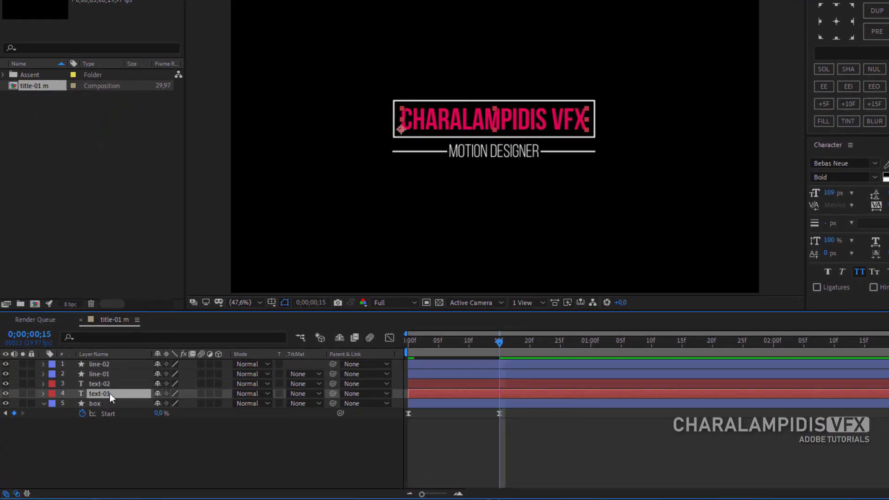
{"action": "left_click", "coordinate": [44, 393]}
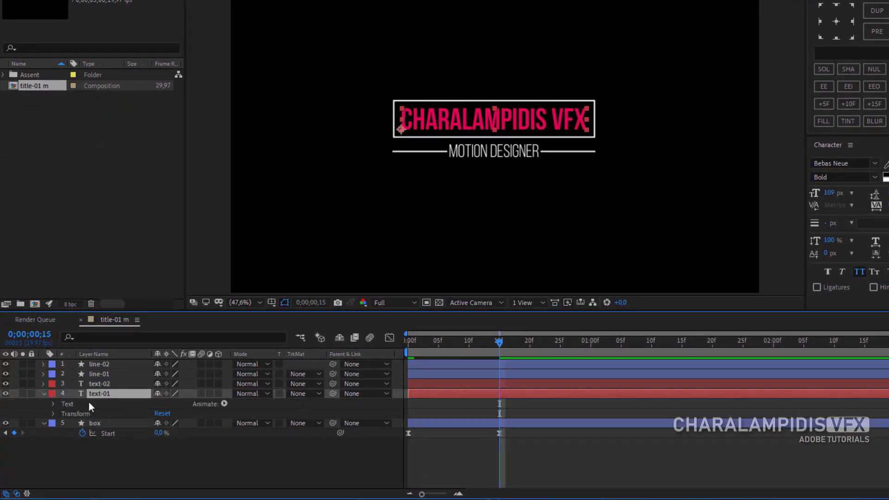
{"action": "left_click", "coordinate": [224, 404]}
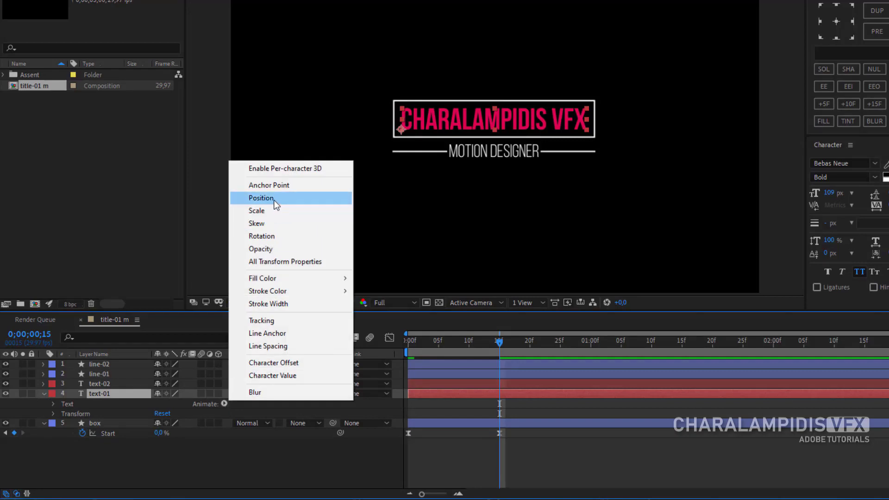
{"action": "left_click", "coordinate": [277, 200]}
{"action": "left_click", "coordinate": [225, 404]}
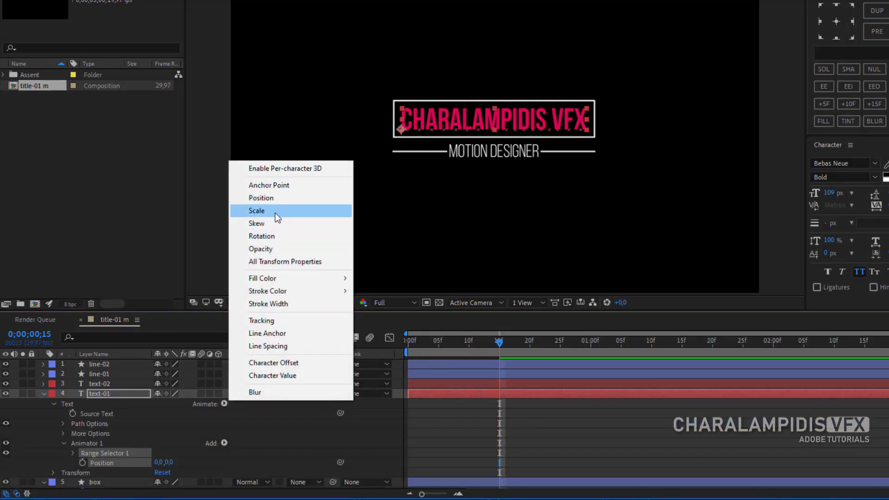
{"action": "left_click", "coordinate": [275, 211]}
Set the text-01 animator's Position to 0, -282 and its Scale to 0%.
{"action": "left_click_drag", "start_coordinate": [168, 466], "coordinate": [46, 420]}
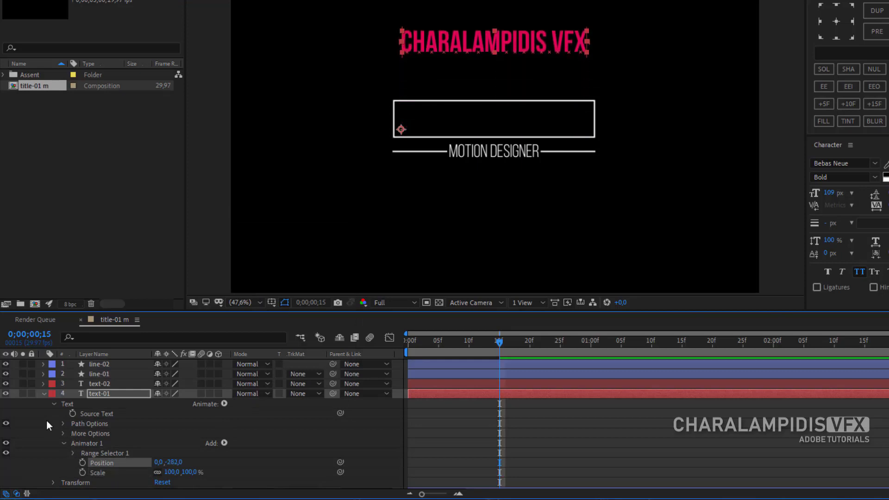
{"action": "left_click", "coordinate": [171, 472]}
{"action": "type", "text": "0"}
{"action": "key", "text": "Return"}
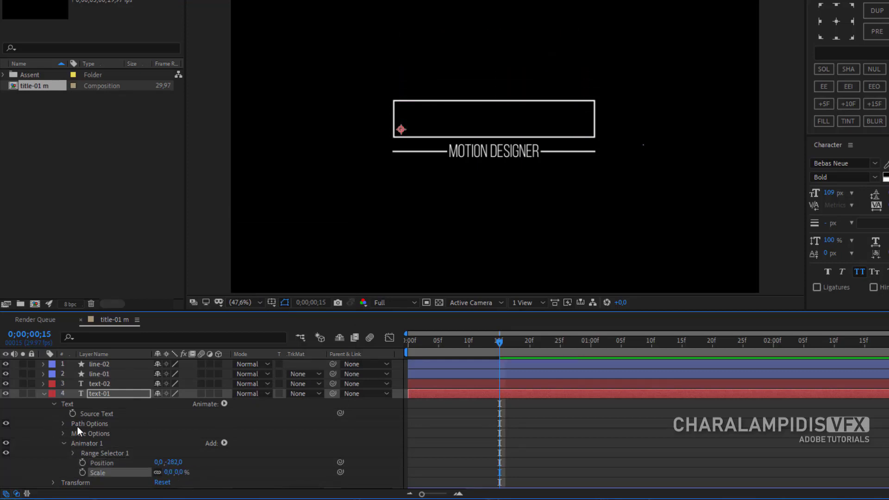
Keyframe text-01's Range Selector Start at 0% on 0;00;00;15 and 100% on 0;00;01;00.
{"action": "left_click", "coordinate": [72, 453]}
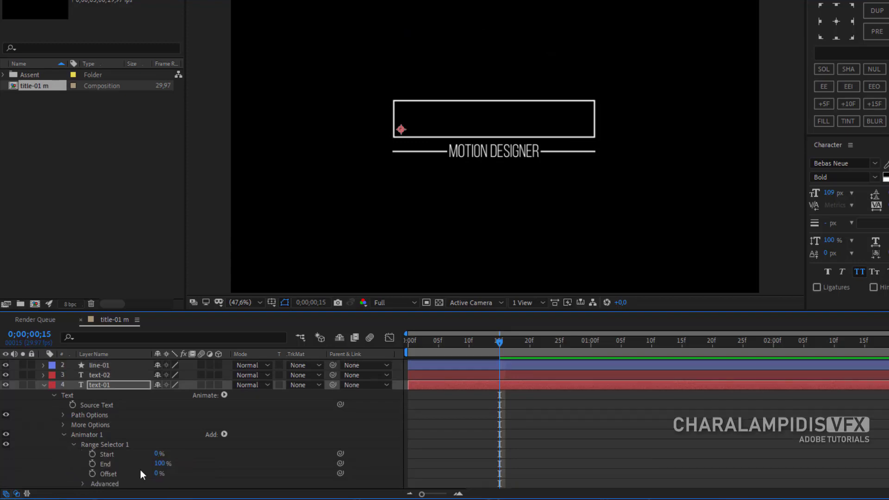
{"action": "left_click", "coordinate": [92, 454]}
{"action": "key", "text": "u"}
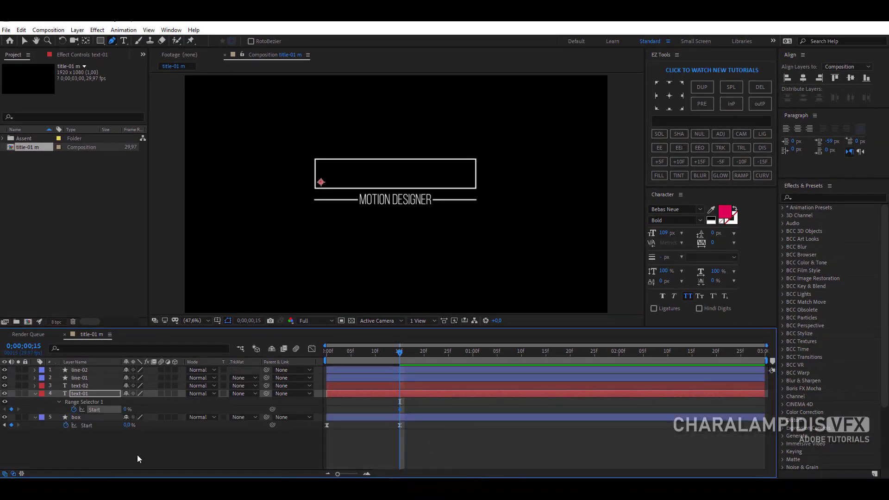
{"action": "left_click", "coordinate": [475, 356]}
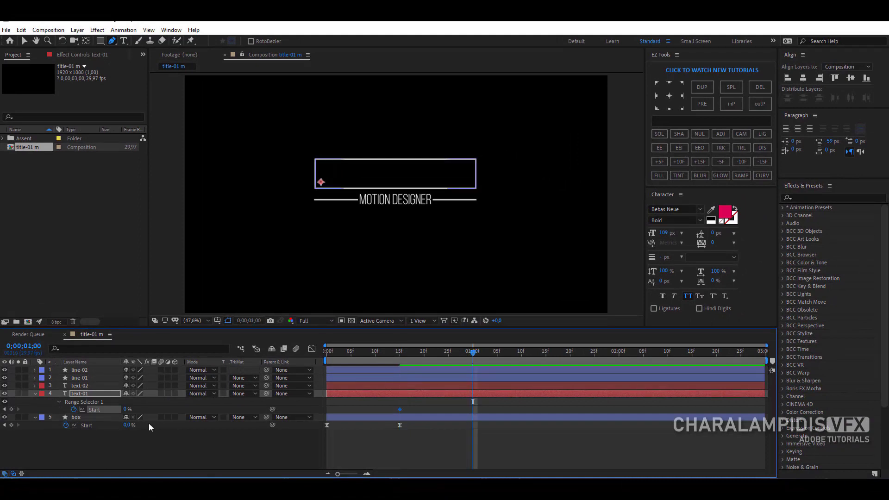
{"action": "left_click_drag", "start_coordinate": [128, 414], "coordinate": [187, 413]}
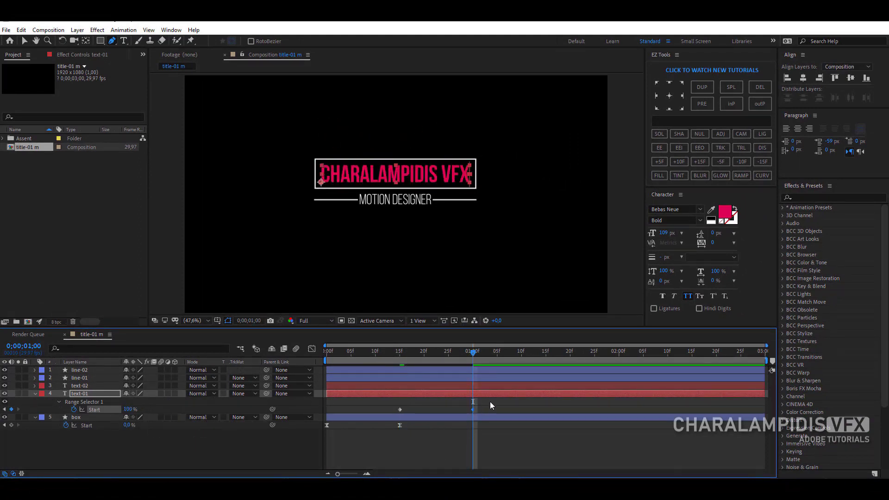
Apply Easy Ease to both Range Selector Start keyframes of text-01 and scrub through the text reveal.
{"action": "left_click_drag", "start_coordinate": [492, 401], "coordinate": [388, 415]}
{"action": "key", "text": "F9"}
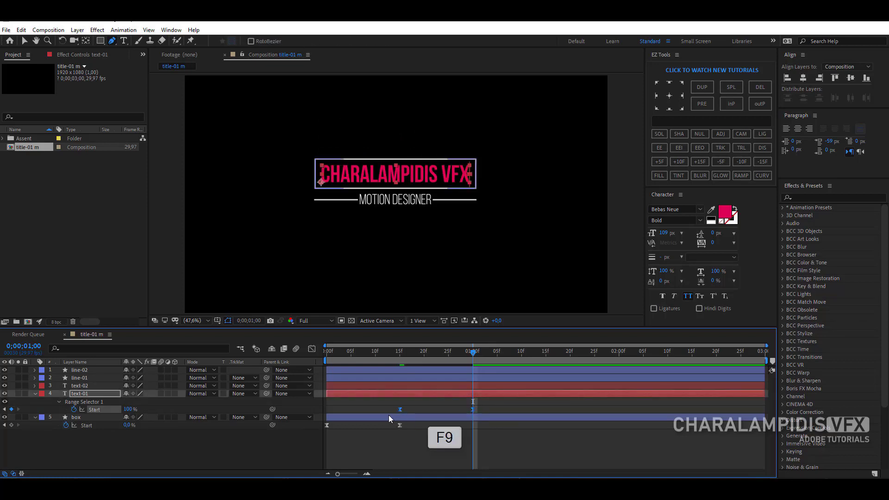
{"action": "left_click_drag", "start_coordinate": [407, 354], "coordinate": [435, 386]}
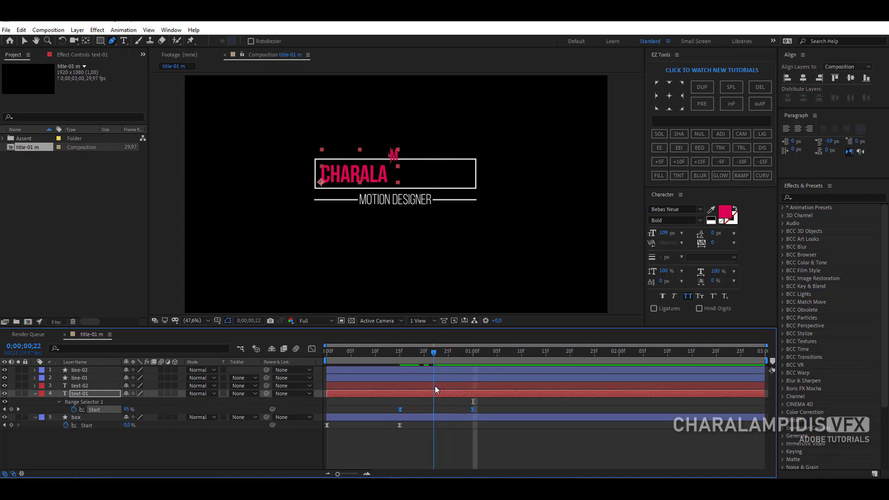
Move the anchor points of line-01 and line-02 to their inner ends, next to the "MOTION DESIGNER" text.
{"action": "left_click", "coordinate": [81, 377]}
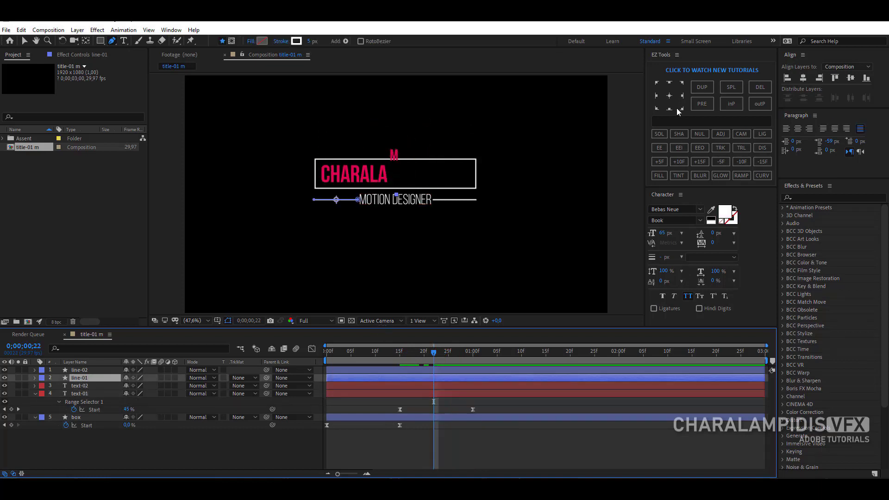
{"action": "left_click", "coordinate": [681, 96]}
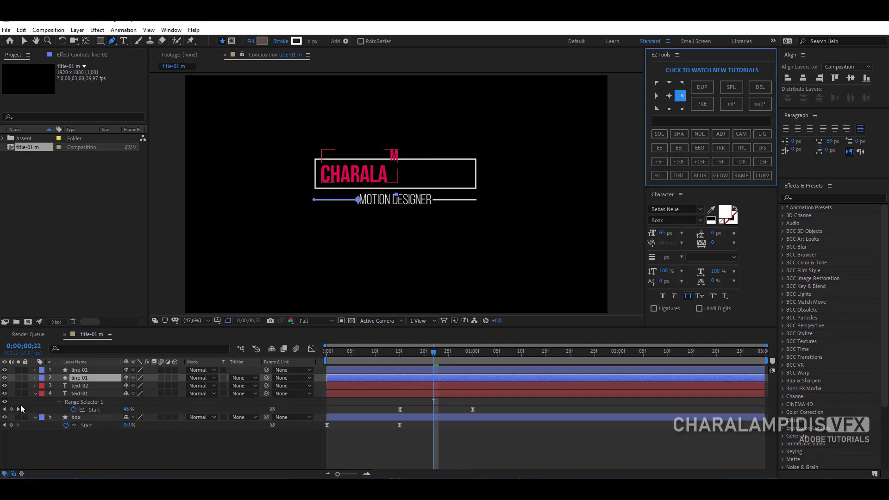
{"action": "left_click", "coordinate": [83, 370]}
{"action": "left_click", "coordinate": [656, 96]}
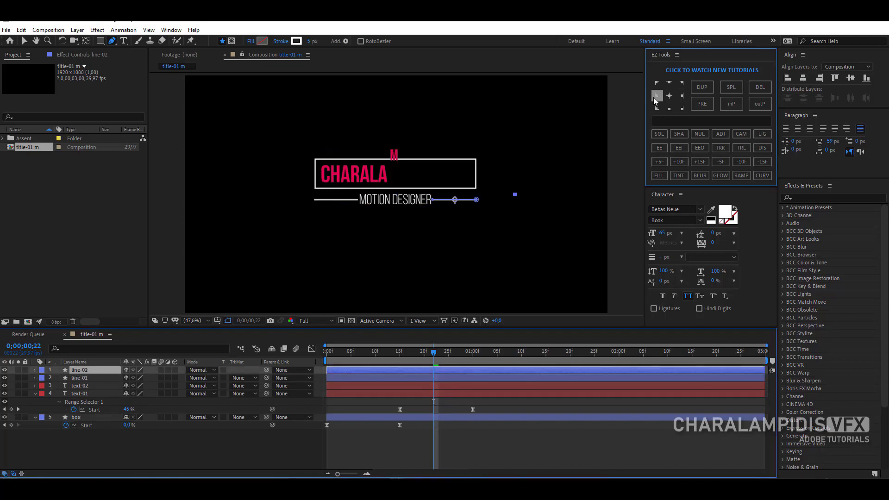
Set Scale keyframes on line-02 and line-01 at 0;00;01;07, 15 frames further along.
{"action": "left_click", "coordinate": [80, 379], "text": "ctrl"}
{"action": "key", "text": "s"}
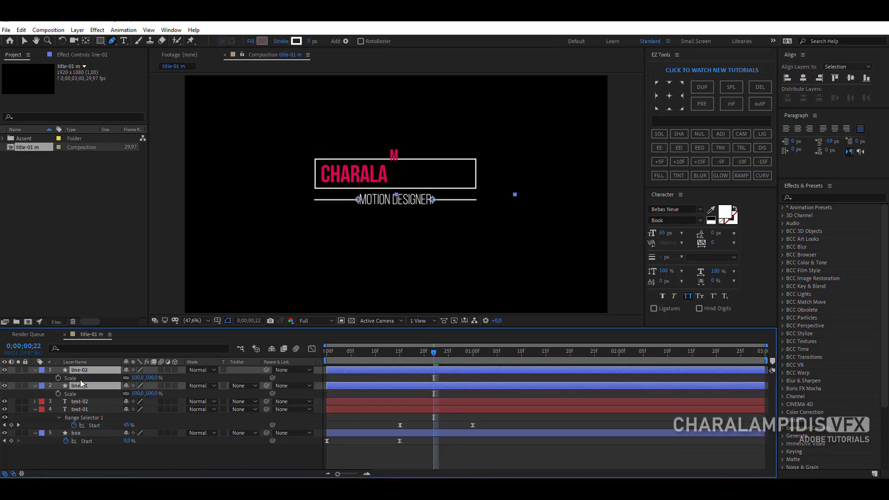
{"action": "left_click", "coordinate": [700, 162]}
{"action": "left_click", "coordinate": [58, 394]}
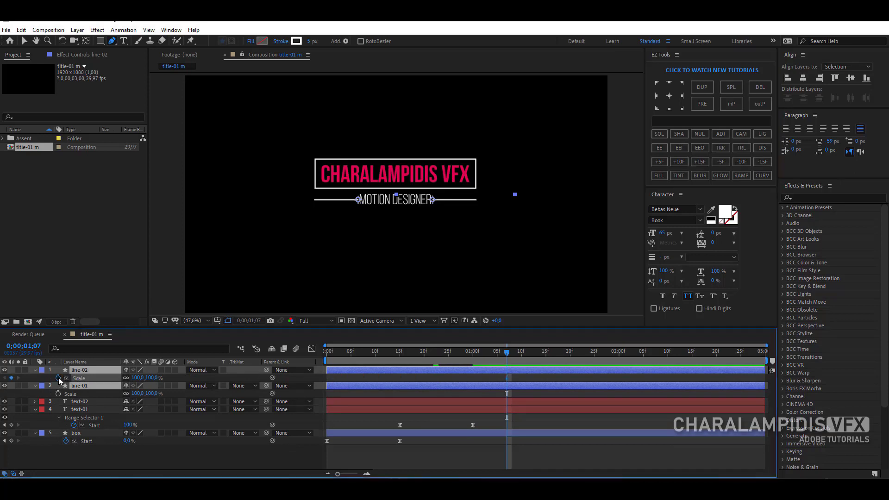
Key line-01 and line-02's Scale at 0, 100% on 0;00;00;23 and apply Easy Ease to all of their Scale keyframes.
{"action": "left_click_drag", "start_coordinate": [507, 355], "coordinate": [440, 363]}
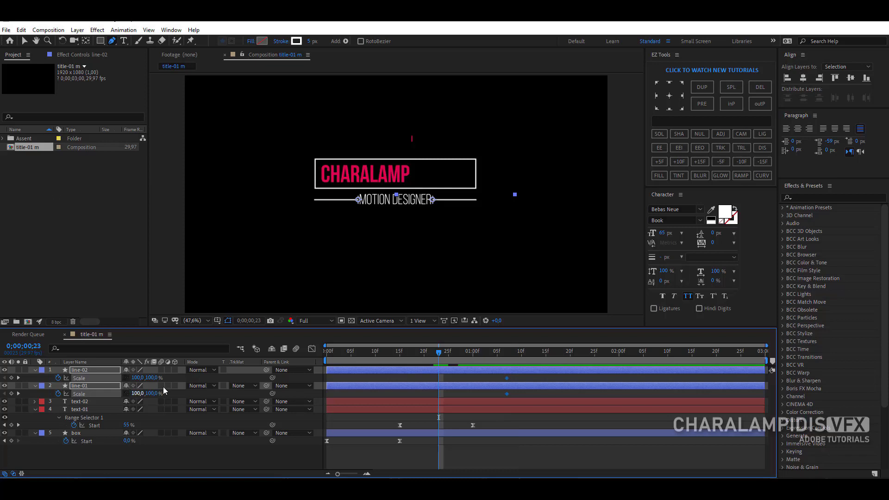
{"action": "left_click", "coordinate": [135, 378]}
{"action": "type", "text": "0"}
{"action": "key", "text": "Return"}
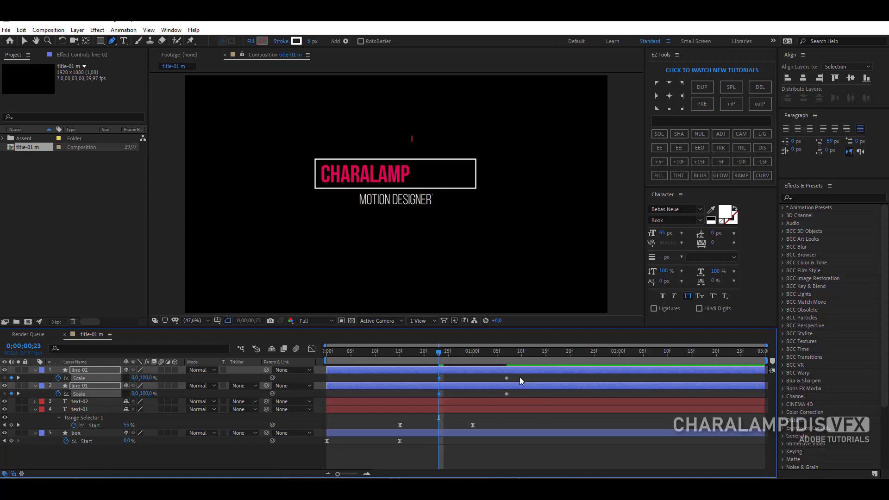
{"action": "left_click_drag", "start_coordinate": [520, 376], "coordinate": [410, 404]}
{"action": "key", "text": "F9"}
Copy Animator 1 from text-01 and paste it onto text-02 at 0;00;00;23.
{"action": "left_click", "coordinate": [80, 410]}
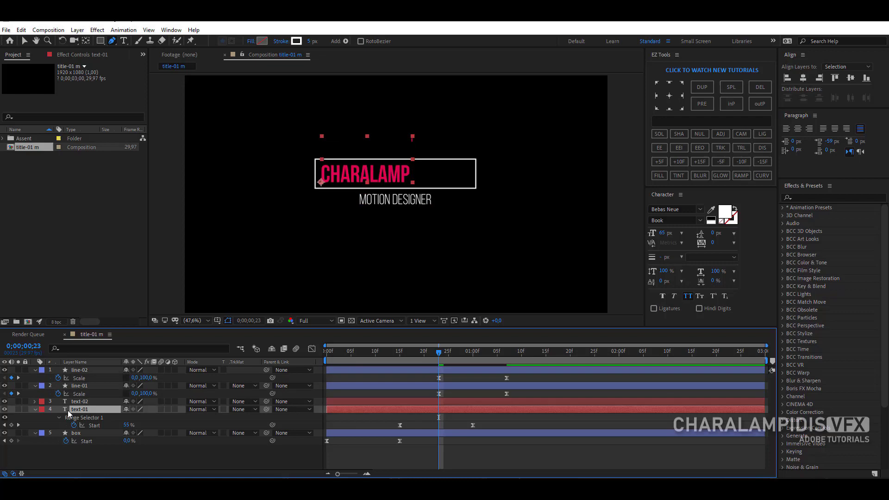
{"action": "left_click", "coordinate": [36, 409]}
{"action": "left_click", "coordinate": [37, 410]}
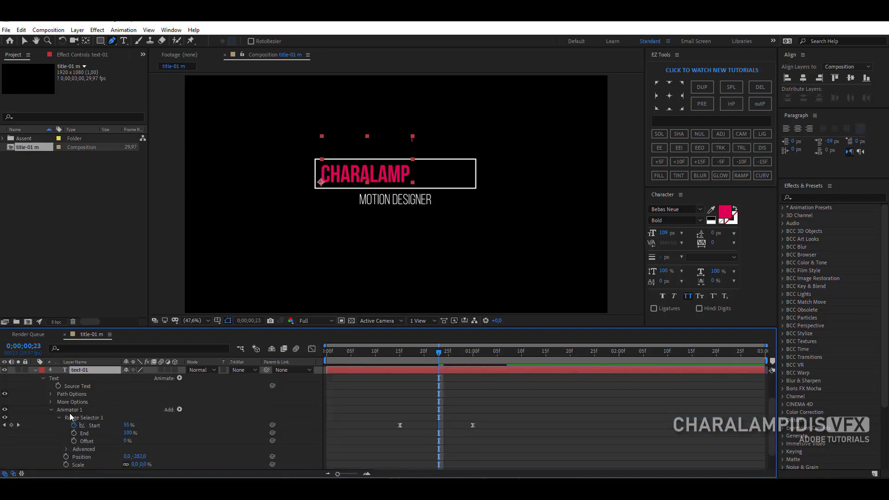
{"action": "left_click", "coordinate": [70, 410]}
{"action": "left_click", "coordinate": [22, 30]}
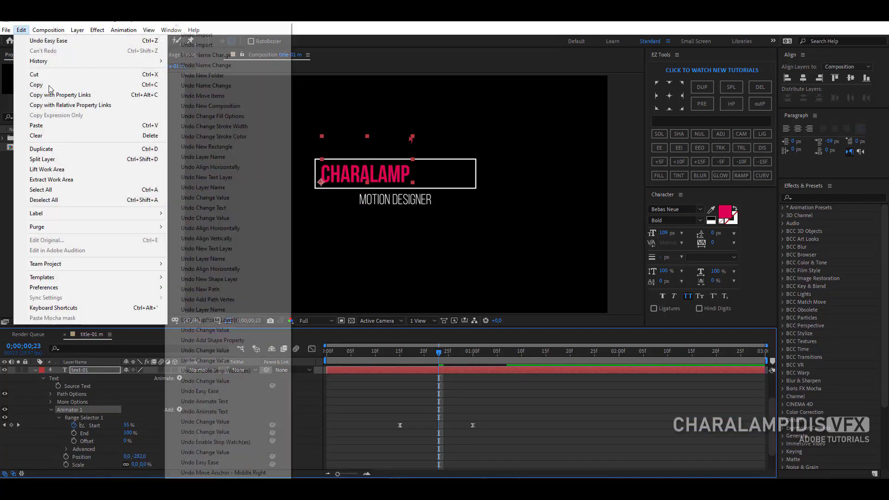
{"action": "left_click", "coordinate": [47, 86]}
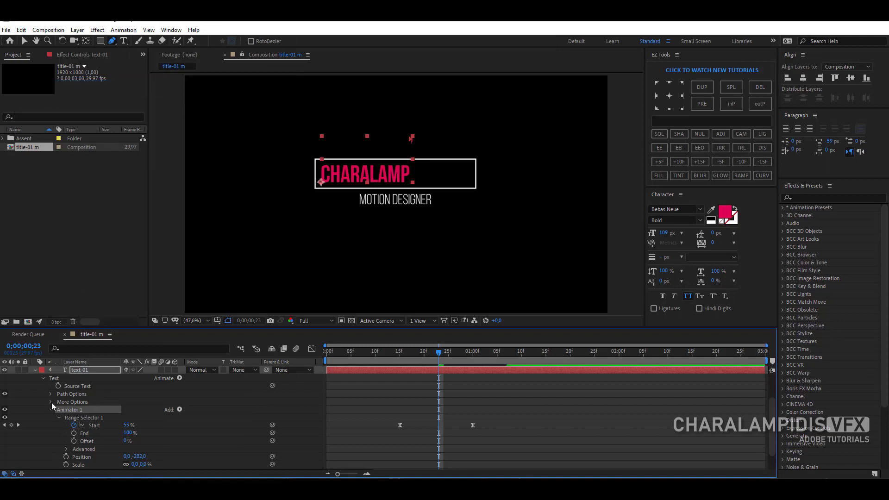
{"action": "scroll", "coordinate": [54, 402], "scroll_direction": "up", "scroll_amount": 1}
{"action": "left_click", "coordinate": [35, 379]}
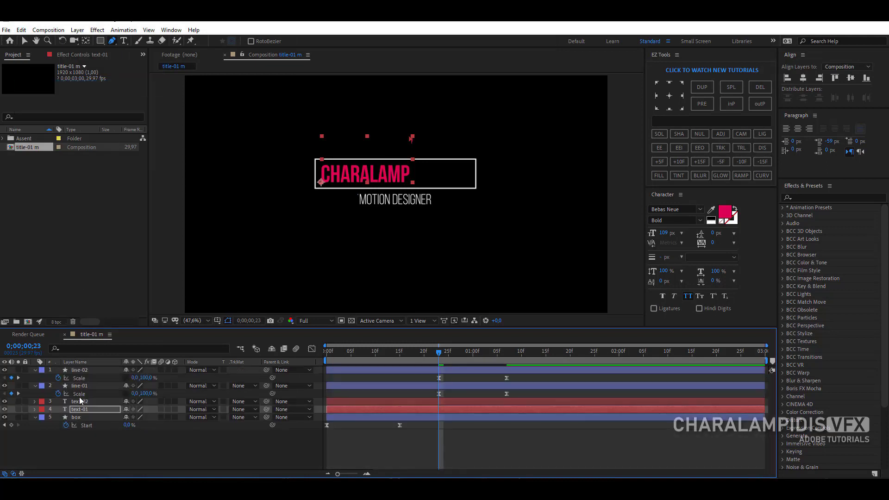
{"action": "left_click", "coordinate": [78, 405]}
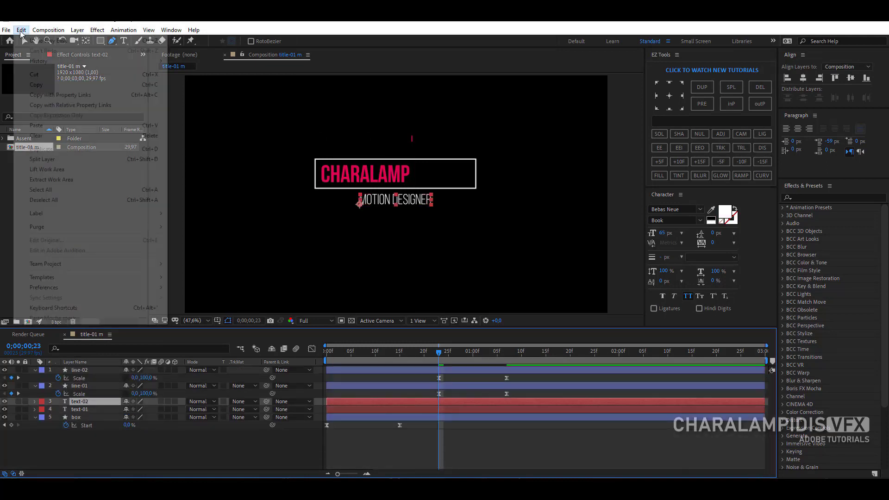
{"action": "left_click", "coordinate": [21, 30]}
{"action": "left_click", "coordinate": [37, 126]}
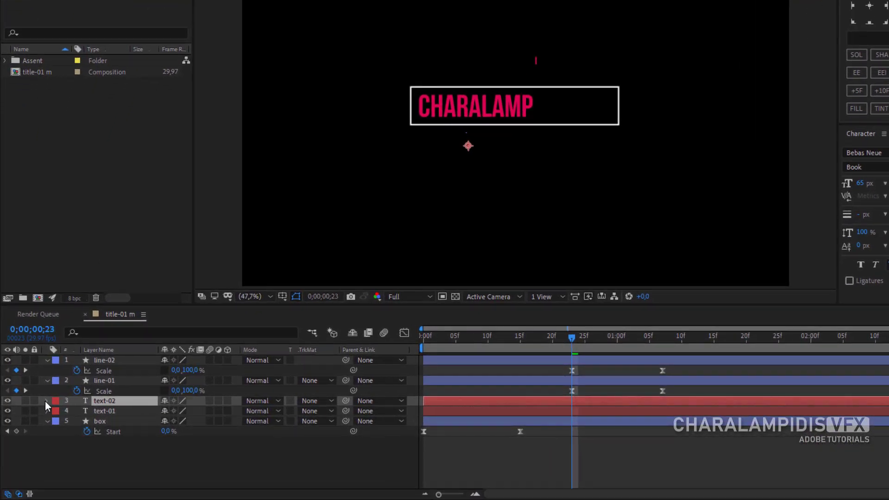
Expand text-02's Animator 1 and set its Position to 0, 866 so the letters come in from below, checking at 0;00;01;02.
{"action": "left_click", "coordinate": [38, 402]}
{"action": "scroll", "coordinate": [83, 421], "scroll_direction": "down", "scroll_amount": 1}
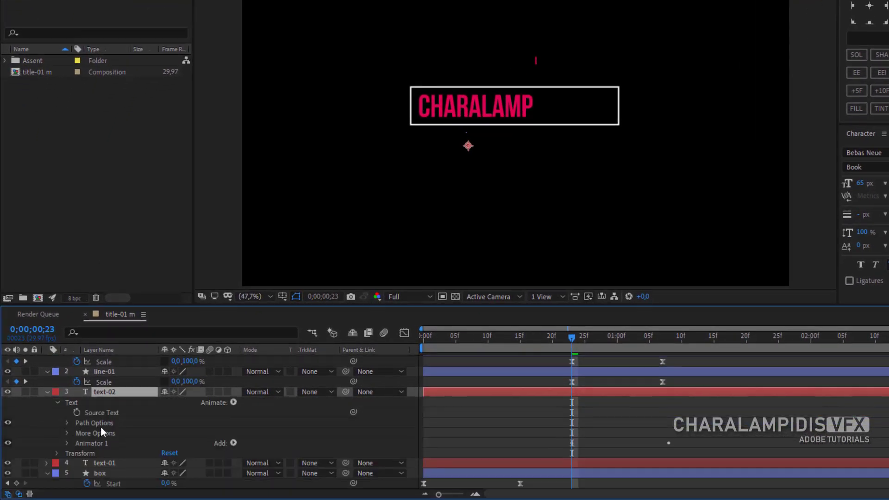
{"action": "left_click", "coordinate": [67, 443]}
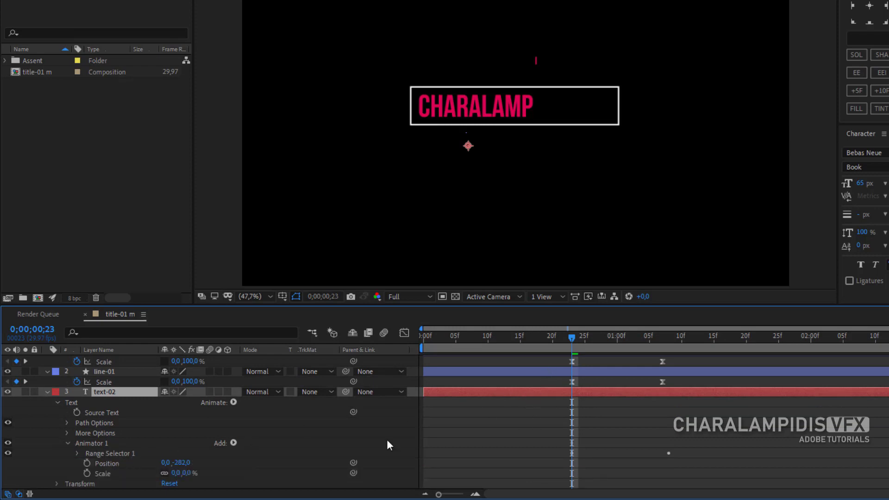
{"action": "left_click", "coordinate": [77, 453]}
{"action": "scroll", "coordinate": [195, 454], "scroll_direction": "down", "scroll_amount": 3}
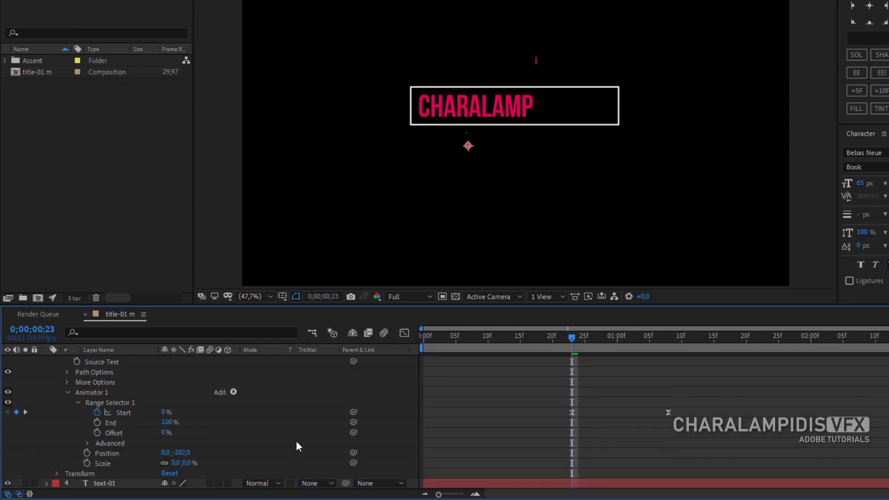
{"action": "left_click_drag", "start_coordinate": [590, 340], "coordinate": [630, 346]}
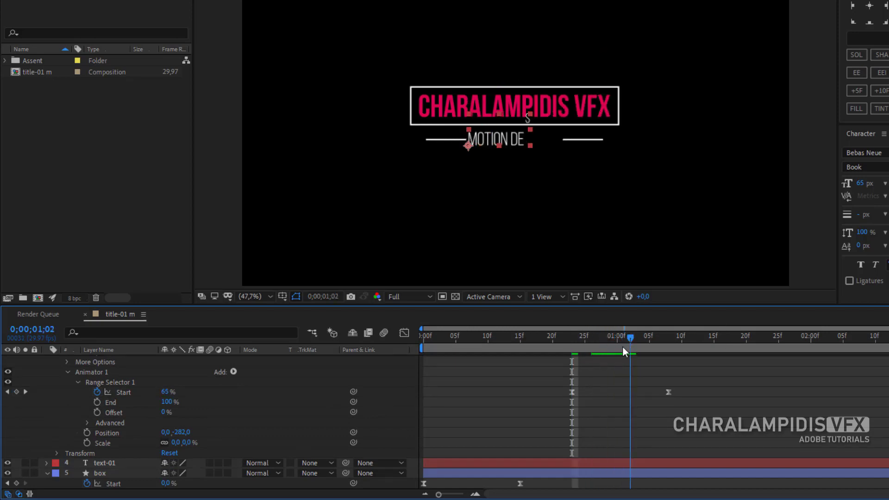
{"action": "left_click_drag", "start_coordinate": [180, 432], "coordinate": [237, 432]}
{"action": "left_click_drag", "start_coordinate": [858, 422], "coordinate": [832, 428]}
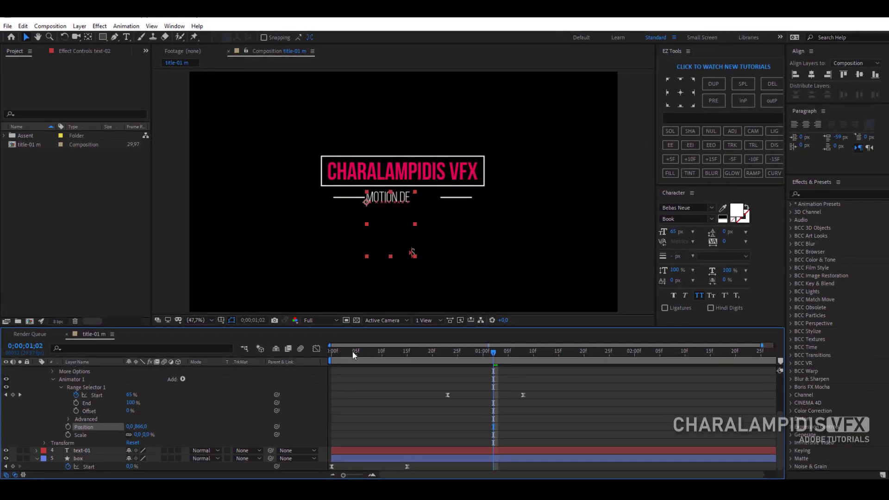
Collapse the properties of all layers in title-01 m and return to the start of the composition.
{"action": "scroll", "coordinate": [71, 390], "scroll_direction": "up", "scroll_amount": 2}
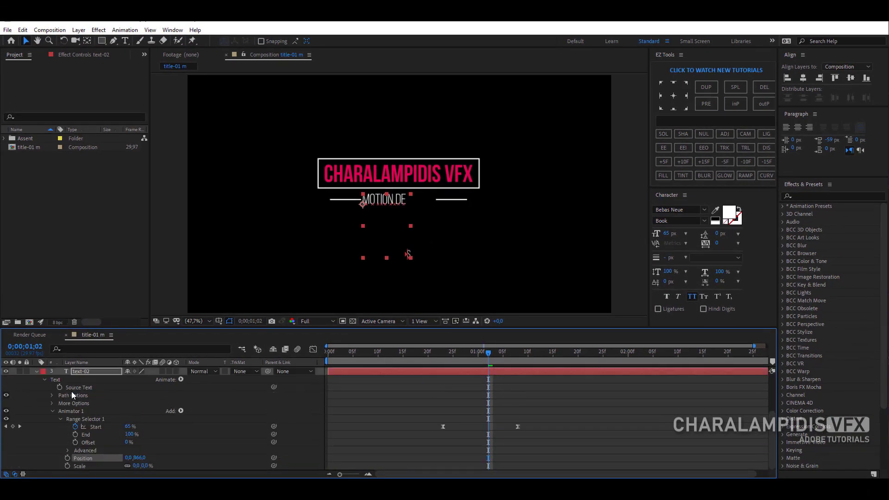
{"action": "left_click", "coordinate": [37, 403]}
{"action": "left_click", "coordinate": [37, 388]}
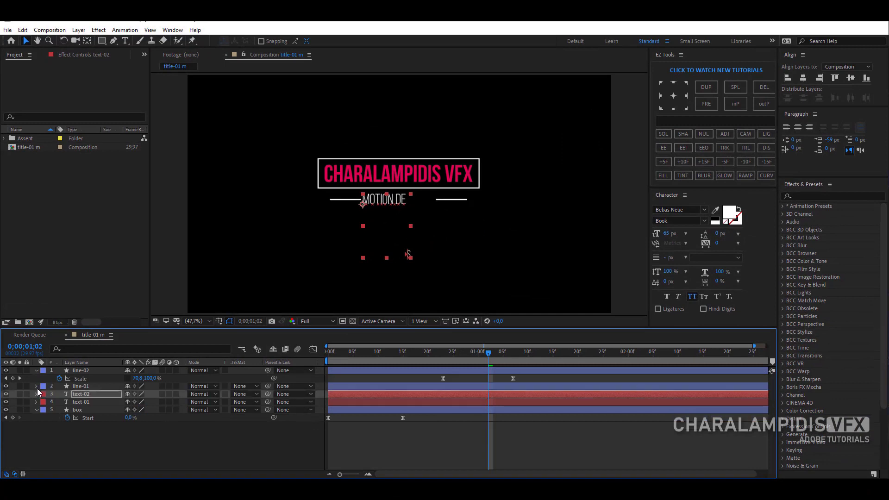
{"action": "left_click", "coordinate": [36, 371]}
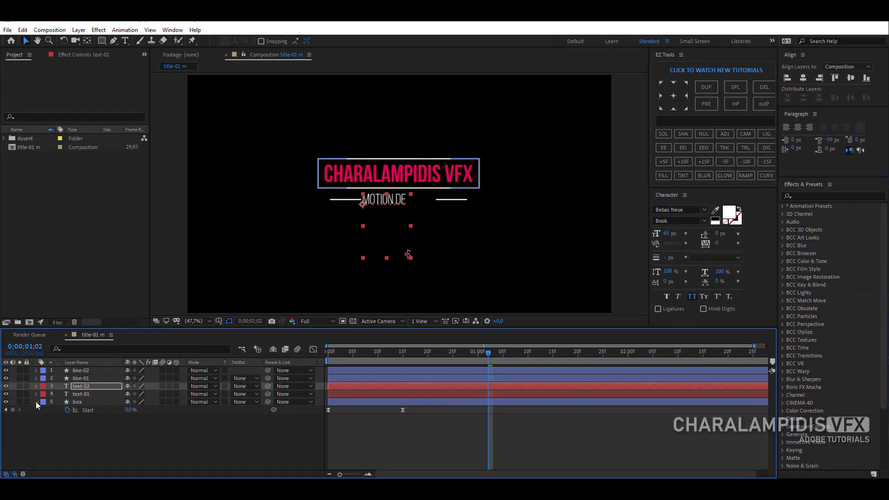
{"action": "left_click", "coordinate": [35, 402]}
{"action": "key", "text": "Home"}
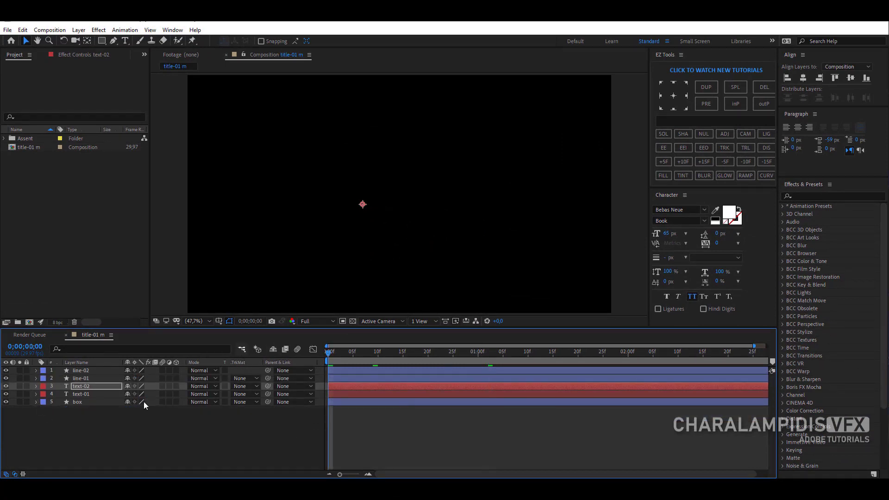
Enable motion blur for all five layers and the composition, and preview the title animation.
{"action": "left_click_drag", "start_coordinate": [161, 370], "coordinate": [173, 413]}
{"action": "left_click", "coordinate": [298, 350]}
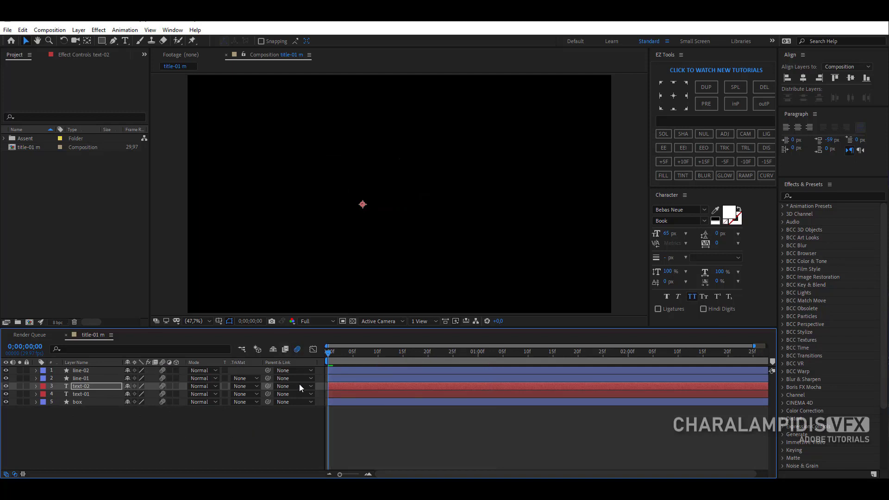
{"action": "left_click", "coordinate": [264, 431]}
{"action": "key", "text": "space"}
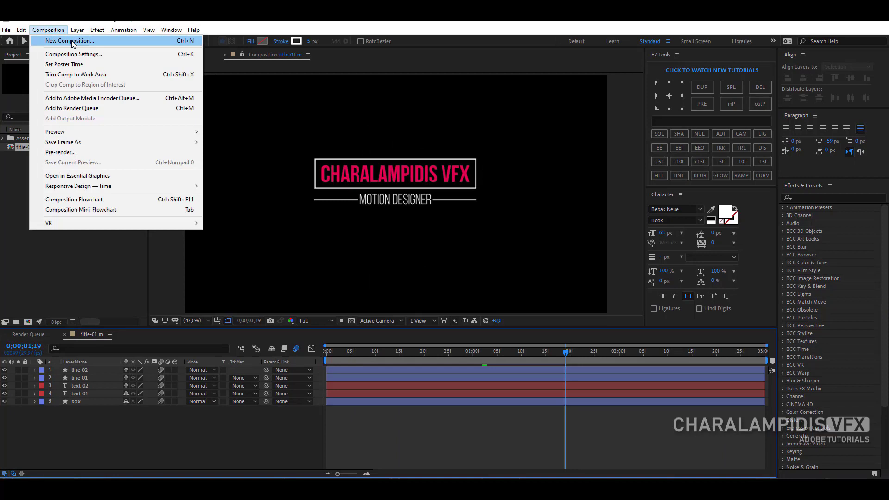
Create a new composition named "title-02 m" with the HDTV 1080 29.97 preset and a duration of 0;00;03;00.
{"action": "left_click", "coordinate": [70, 41]}
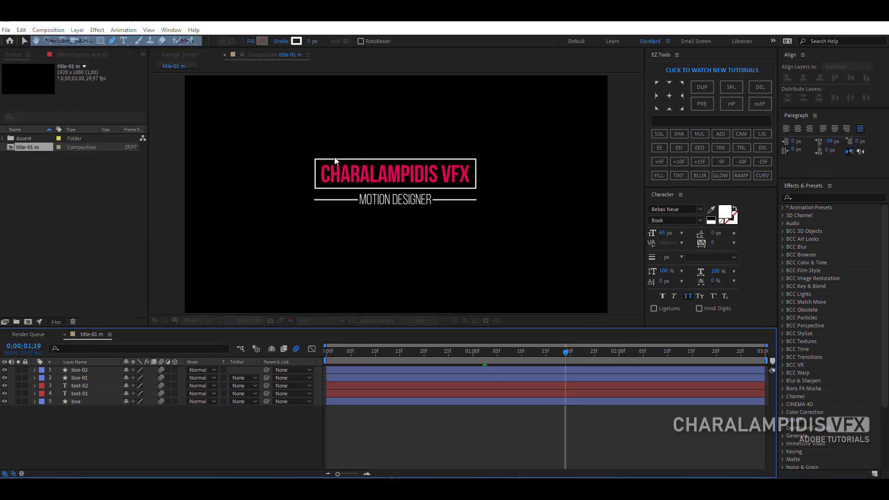
{"action": "type", "text": "title-02"}
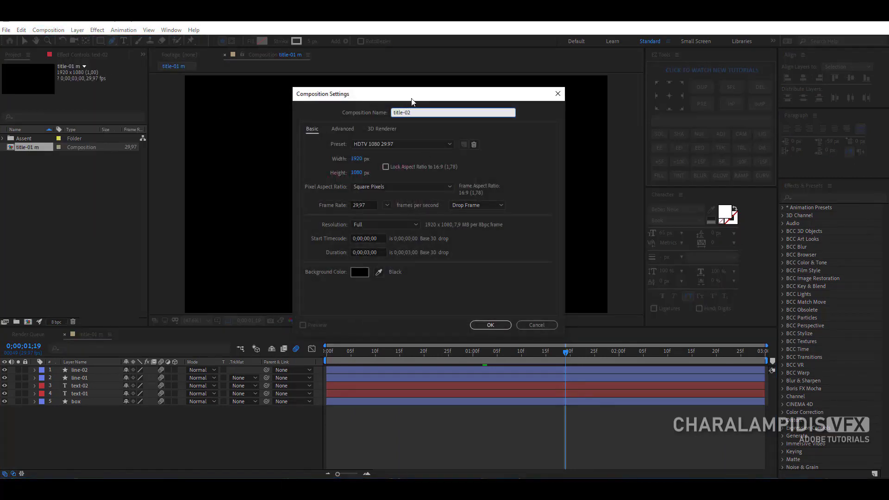
{"action": "type", "text": " m"}
{"action": "left_click", "coordinate": [379, 252]}
{"action": "left_click", "coordinate": [492, 323]}
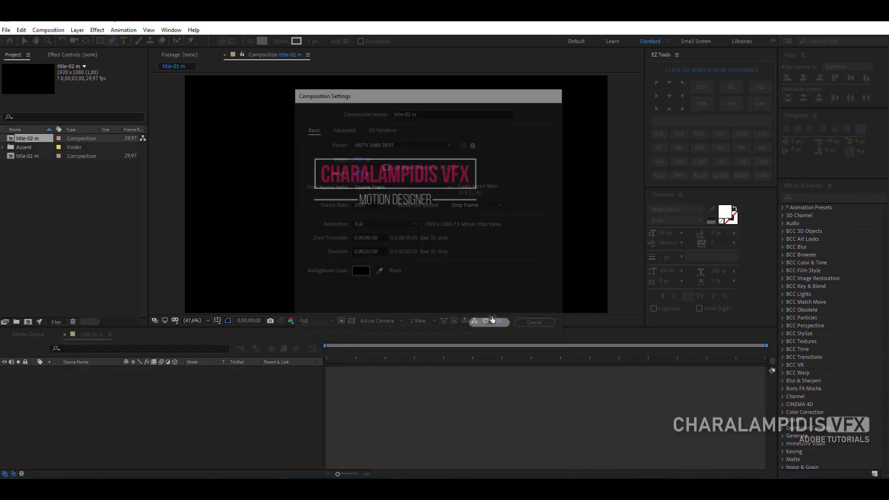
Draw a small square shape with a bright pink-red fill and a 0 px stroke, left of the composition's center.
{"action": "left_click", "coordinate": [100, 41]}
{"action": "left_click", "coordinate": [262, 41]}
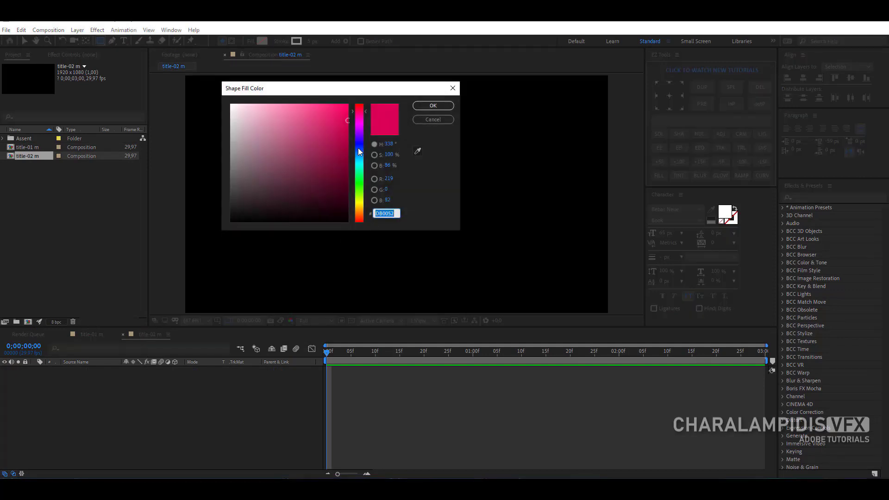
{"action": "left_click", "coordinate": [348, 118]}
{"action": "left_click", "coordinate": [433, 105]}
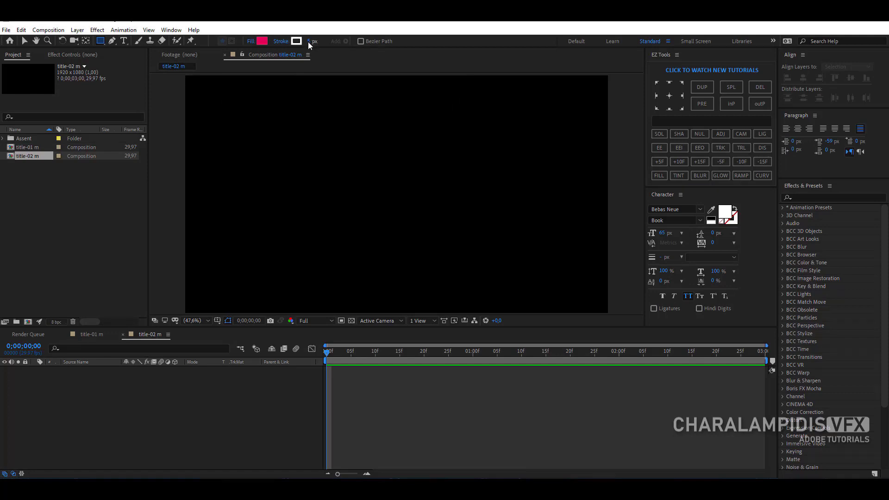
{"action": "left_click_drag", "start_coordinate": [309, 44], "coordinate": [288, 46]}
{"action": "left_click_drag", "start_coordinate": [281, 160], "coordinate": [318, 200]}
Rename the square's shape layer to "box-01" and collapse its properties.
{"action": "left_click", "coordinate": [94, 369]}
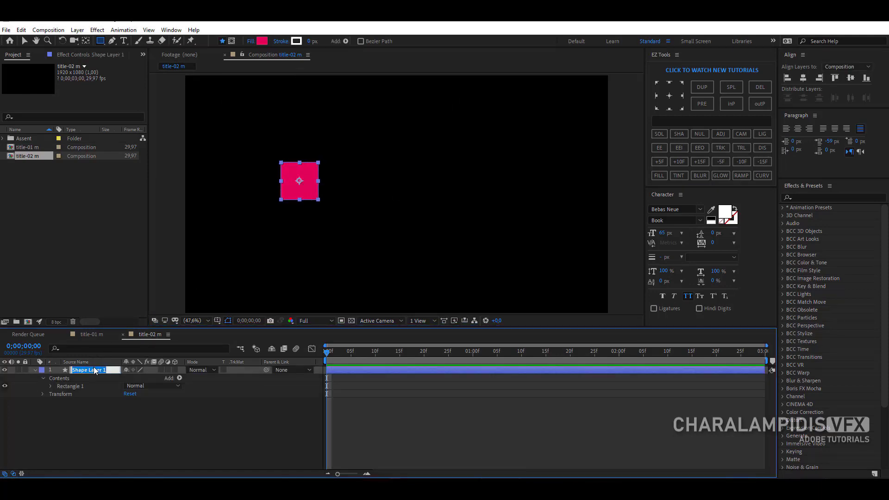
{"action": "type", "text": "box-01"}
{"action": "key", "text": "Return"}
{"action": "key", "text": "F2"}
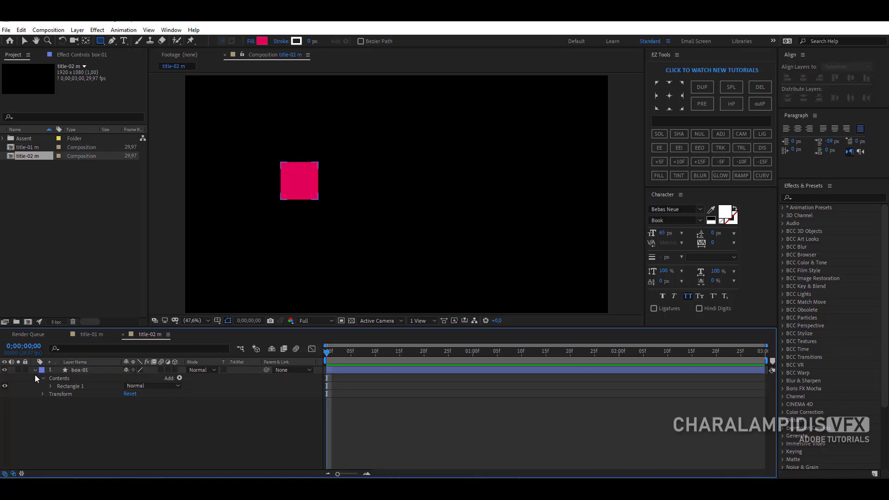
{"action": "left_click", "coordinate": [34, 370]}
Duplicate box-01 and shift the copy's Position horizontally so it sits just right of the original with a narrow gap.
{"action": "left_click", "coordinate": [73, 371]}
{"action": "left_click", "coordinate": [21, 29]}
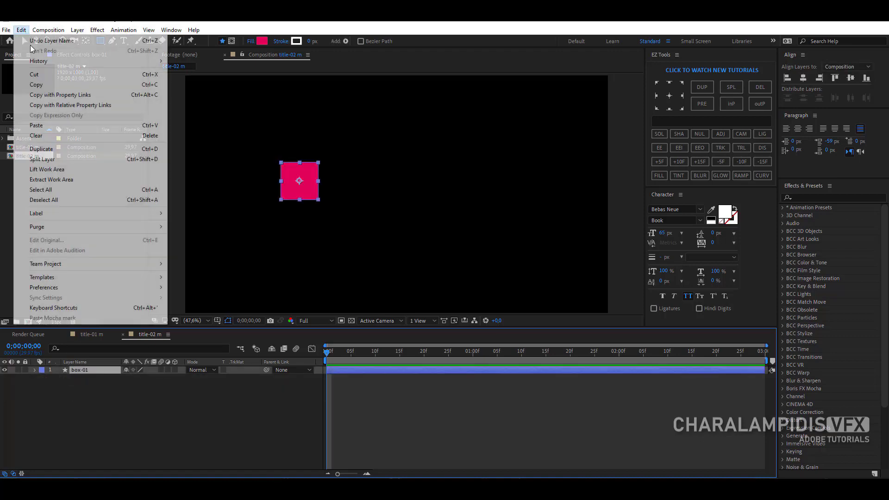
{"action": "left_click", "coordinate": [61, 149]}
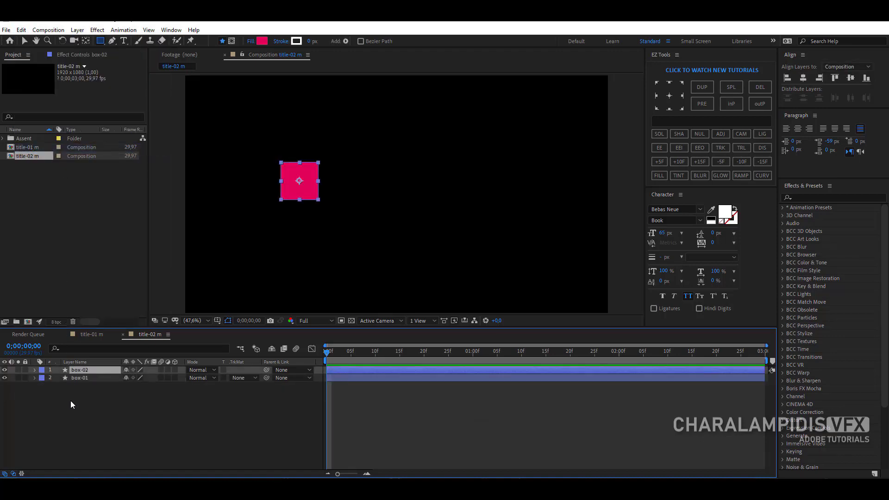
{"action": "key", "text": "p"}
{"action": "left_click_drag", "start_coordinate": [129, 377], "coordinate": [227, 391]}
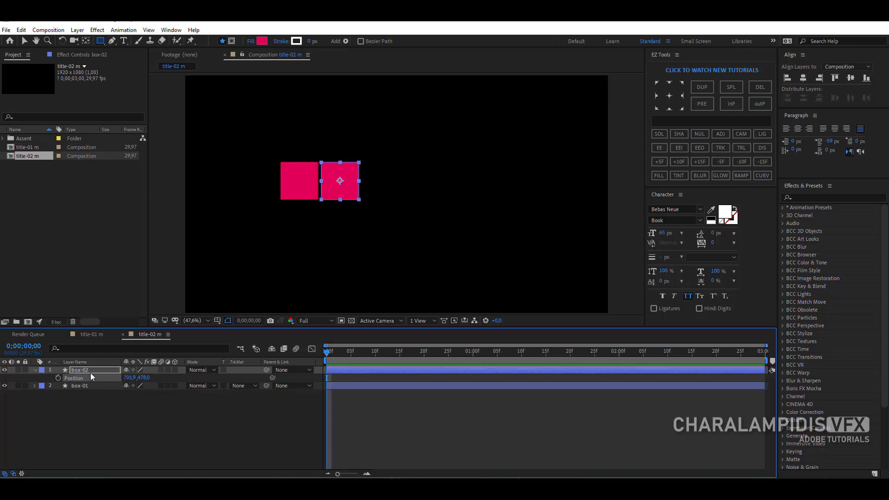
Move box-02's anchor point to its left edge and stretch the box rightward into a long bar, then collapse and deselect the layer.
{"action": "left_click", "coordinate": [656, 96]}
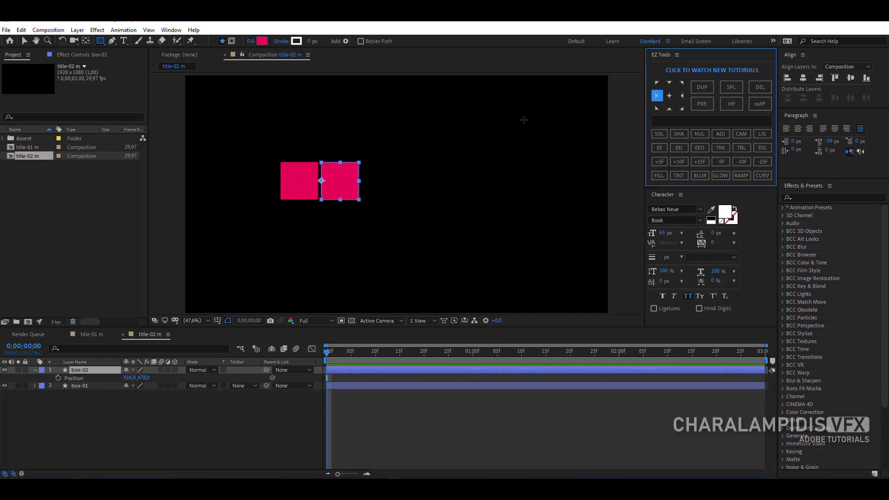
{"action": "left_click", "coordinate": [24, 41]}
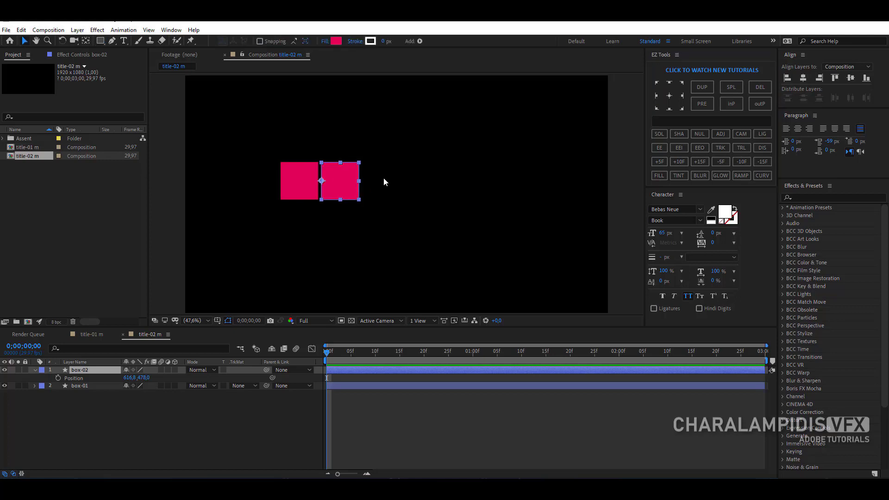
{"action": "left_click_drag", "start_coordinate": [362, 184], "coordinate": [526, 192]}
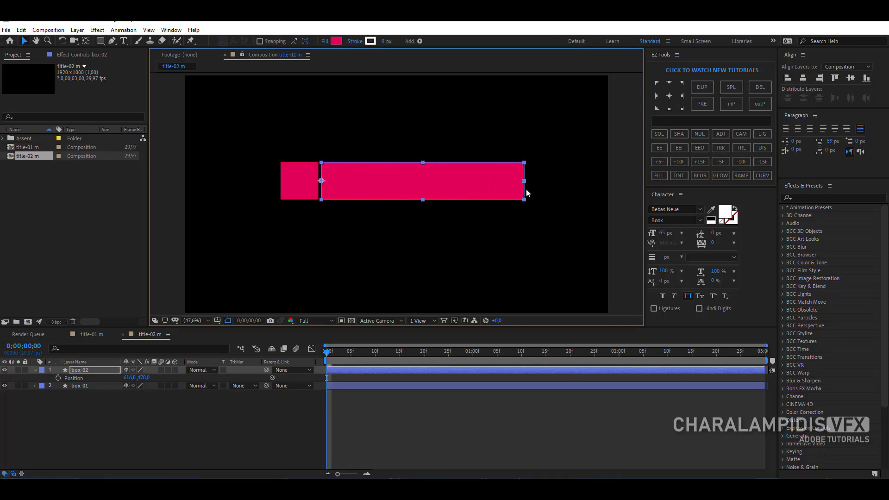
{"action": "left_click", "coordinate": [89, 369]}
{"action": "left_click", "coordinate": [34, 369]}
{"action": "left_click", "coordinate": [119, 407]}
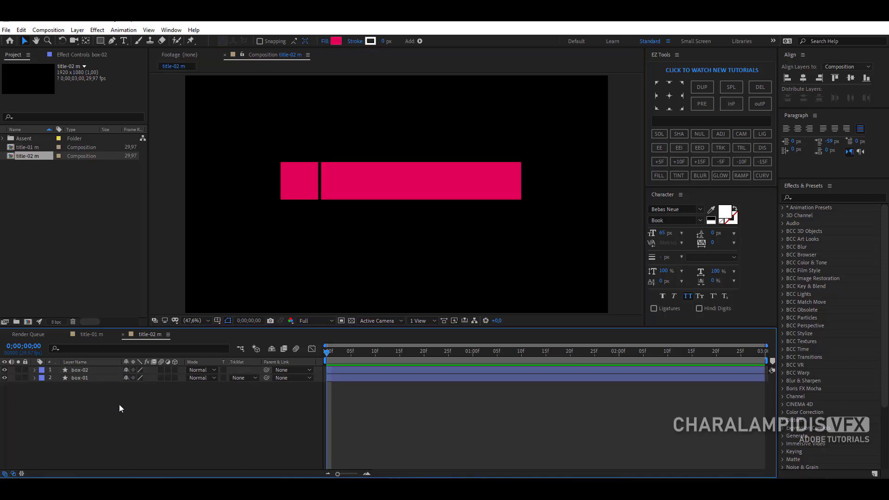
Add the logo image from the Assent folder as the top layer, scale it to 17%, and center it on the small square.
{"action": "left_click", "coordinate": [3, 139]}
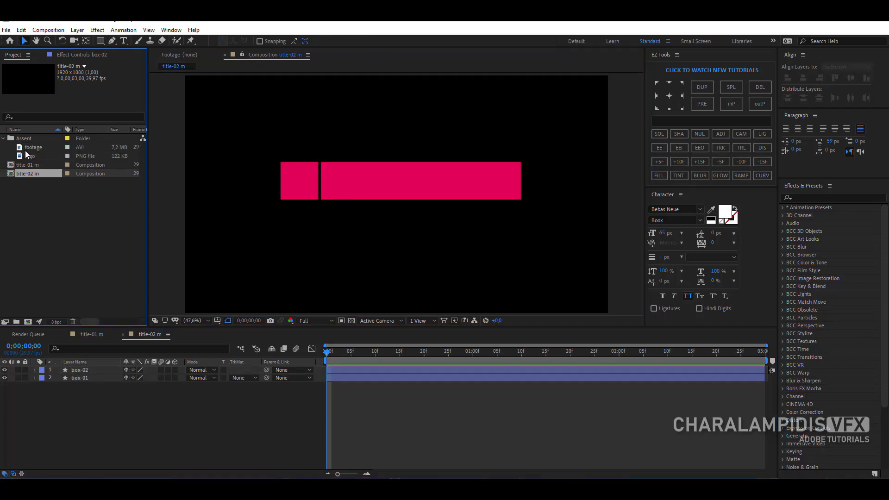
{"action": "left_click_drag", "start_coordinate": [28, 156], "coordinate": [90, 368]}
{"action": "key", "text": "s"}
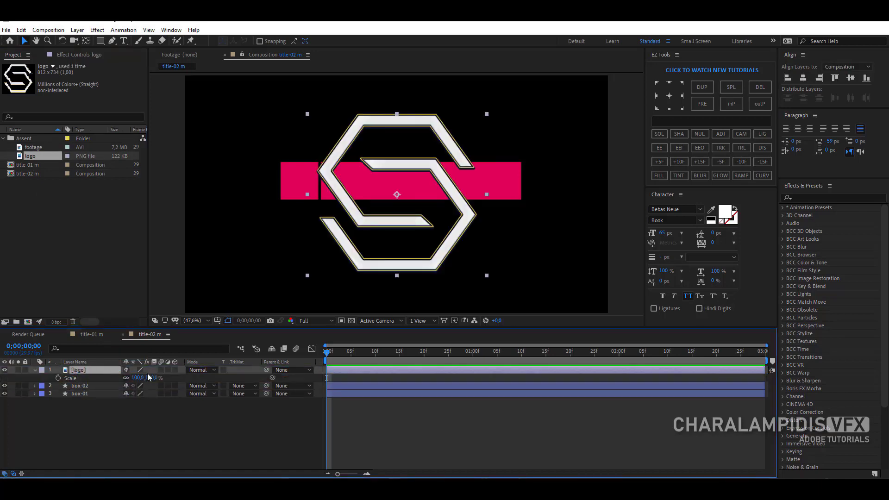
{"action": "left_click_drag", "start_coordinate": [148, 377], "coordinate": [92, 371]}
{"action": "left_click_drag", "start_coordinate": [393, 197], "coordinate": [295, 184]}
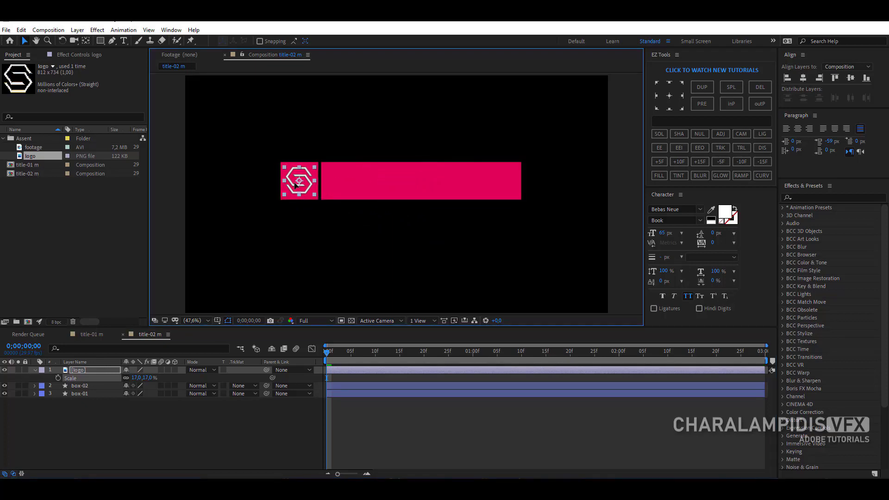
{"action": "left_click", "coordinate": [131, 465]}
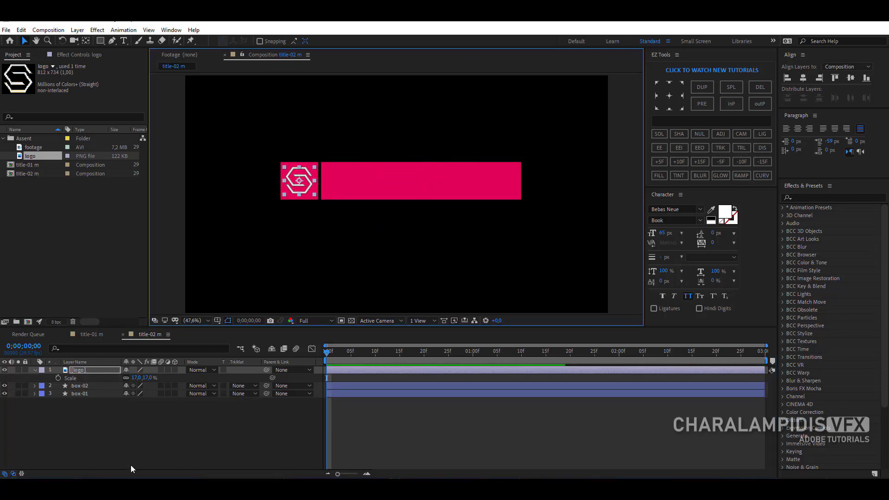
{"action": "left_click", "coordinate": [35, 370]}
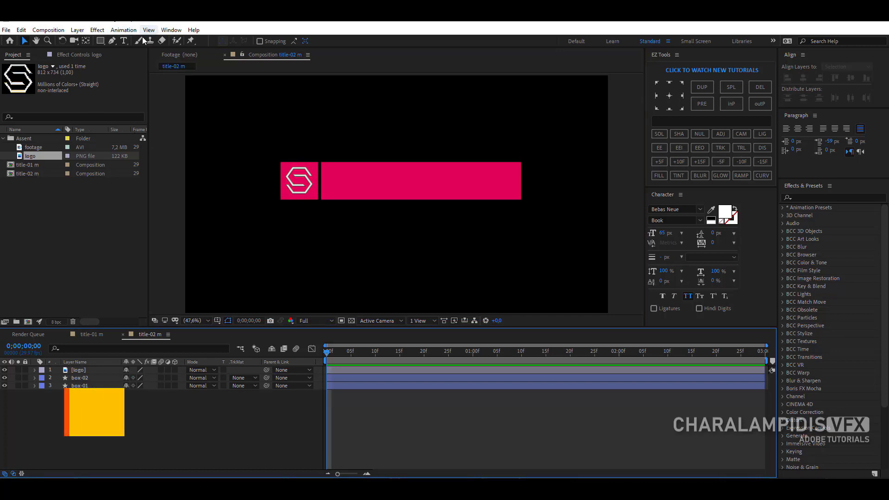
Create a text layer reading "christian ronaldo" at the start of the long pink bar.
{"action": "left_click", "coordinate": [124, 41]}
{"action": "left_click", "coordinate": [328, 179]}
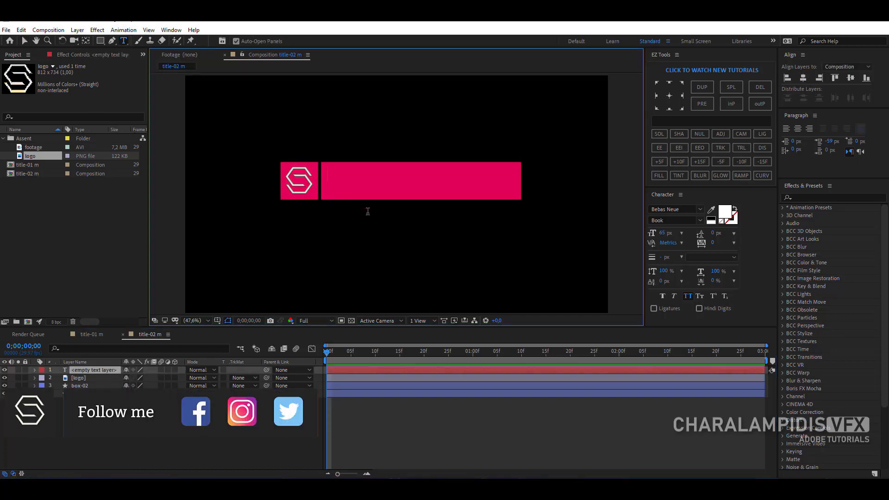
{"action": "type", "text": "christian ronaldo"}
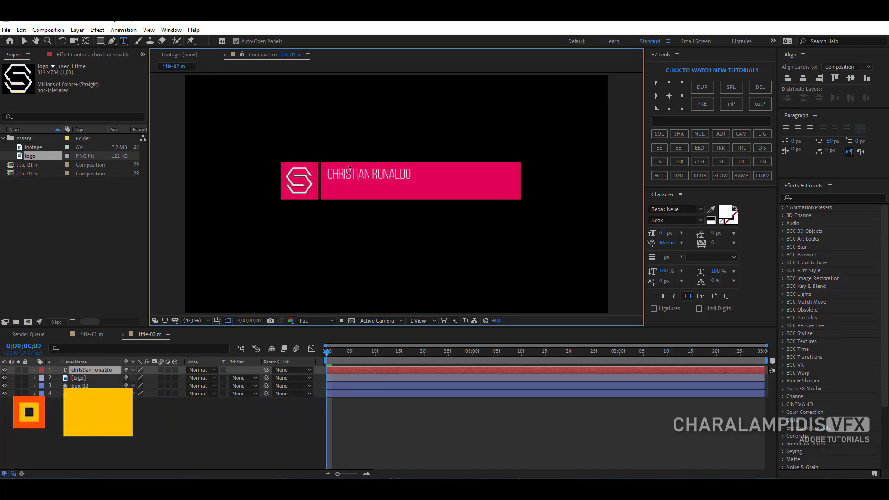
Set the title text to Bold at 111 px and reposition it within the upper part of the long bar.
{"action": "key", "text": "ctrl+a"}
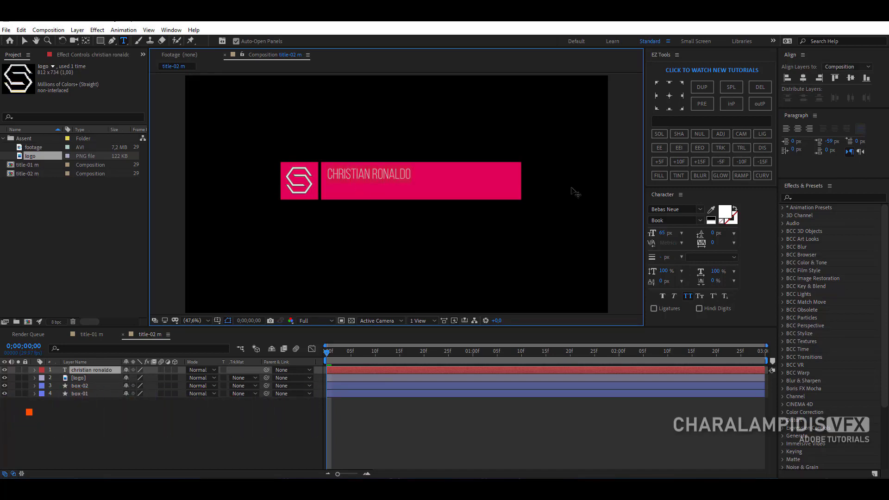
{"action": "left_click", "coordinate": [700, 221]}
{"action": "left_click", "coordinate": [668, 260]}
{"action": "left_click_drag", "start_coordinate": [664, 233], "coordinate": [684, 232]}
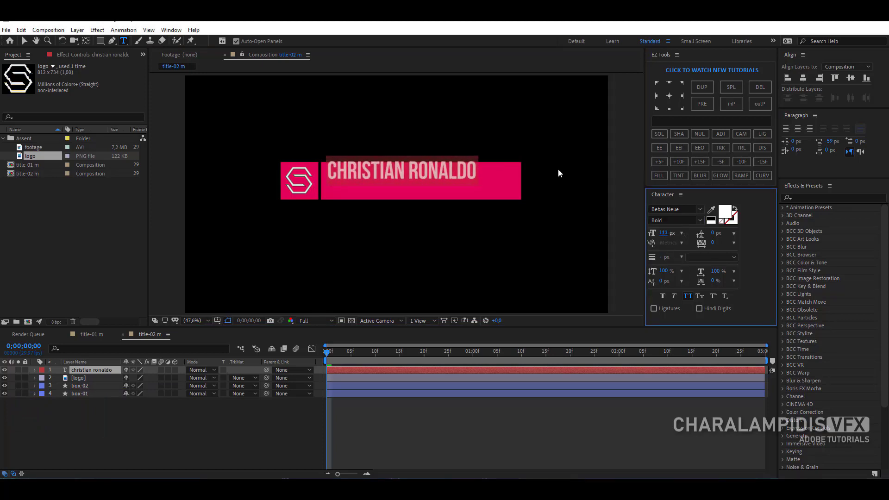
{"action": "left_click", "coordinate": [24, 41]}
{"action": "left_click_drag", "start_coordinate": [437, 176], "coordinate": [446, 183]}
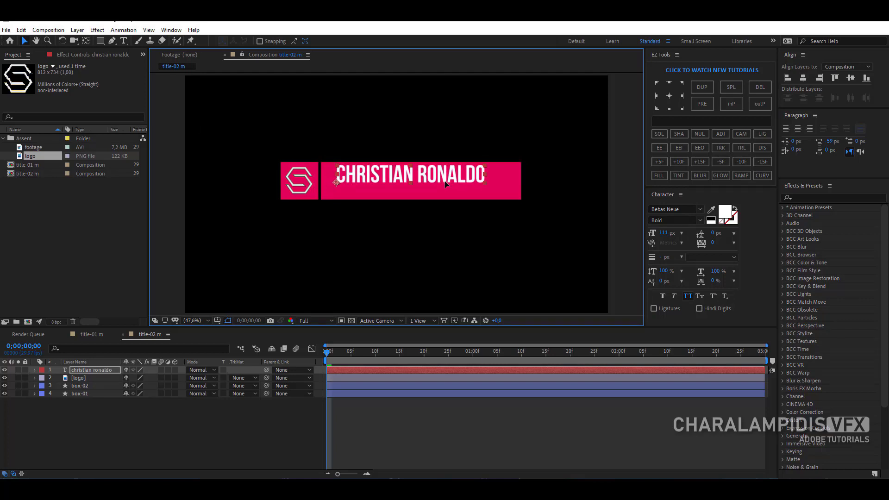
Rename the title's text layer to "text-01".
{"action": "left_click", "coordinate": [98, 368]}
{"action": "key", "text": "Return"}
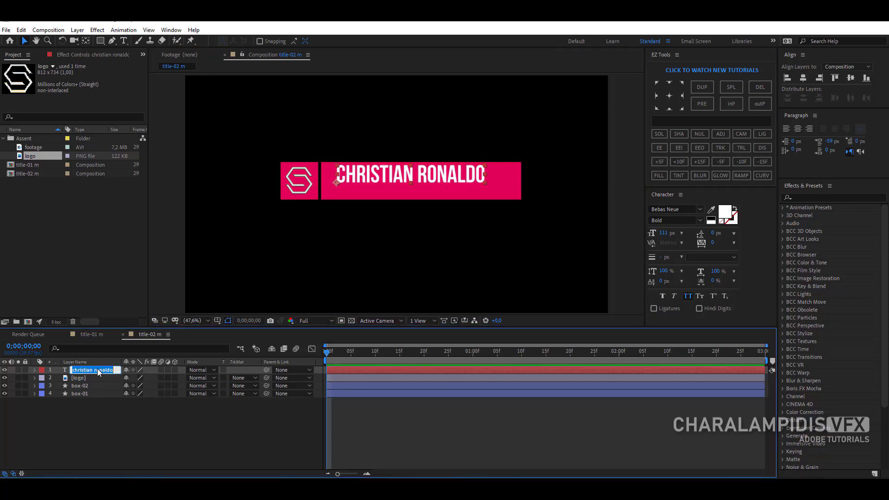
{"action": "type", "text": "text-01"}
{"action": "key", "text": "Return"}
Duplicate text-01, move the copy just below the original line, and replace its wording with "FOOTBALL PLAYER".
{"action": "key", "text": "ctrl+d"}
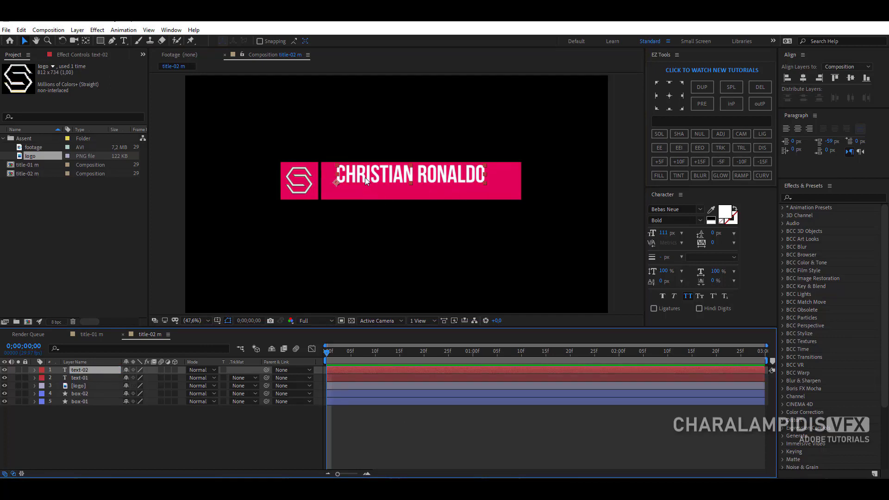
{"action": "left_click_drag", "start_coordinate": [364, 177], "coordinate": [366, 199]}
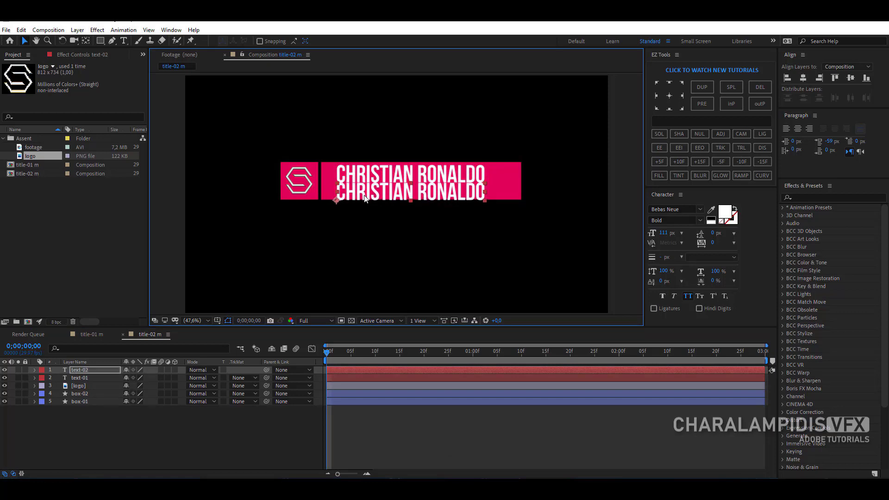
{"action": "double_click", "coordinate": [364, 194]}
{"action": "type", "text": "FOOTB"}
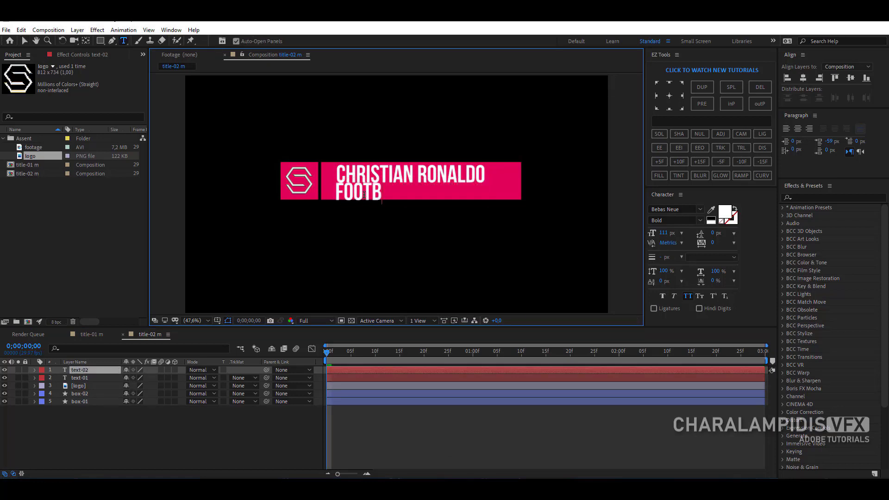
{"action": "type", "text": "ALL FLAYER"}
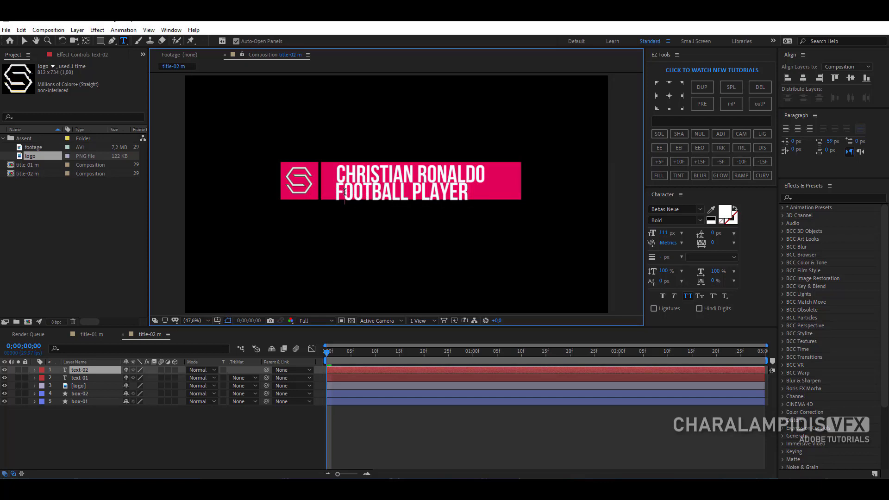
Color the FOOTBALL PLAYER text dark gray 232323 and reduce its font size to 69 px.
{"action": "triple_click", "coordinate": [345, 191]}
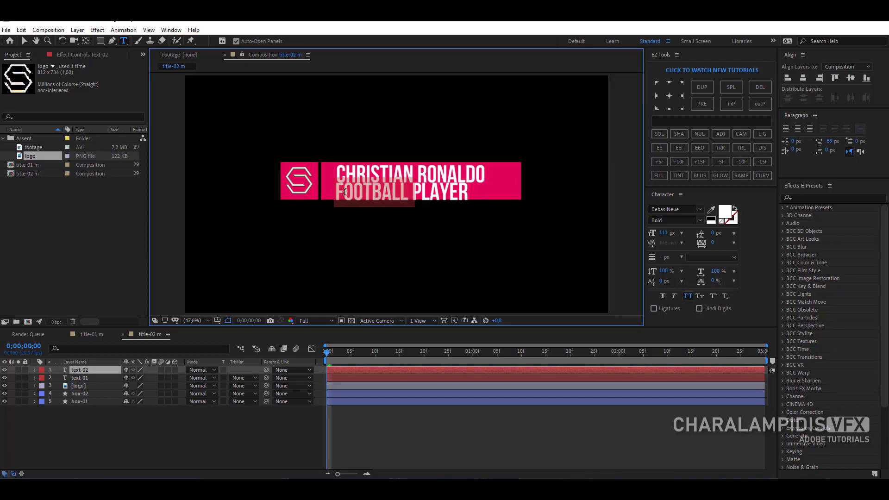
{"action": "left_click", "coordinate": [726, 213]}
{"action": "left_click", "coordinate": [232, 196]}
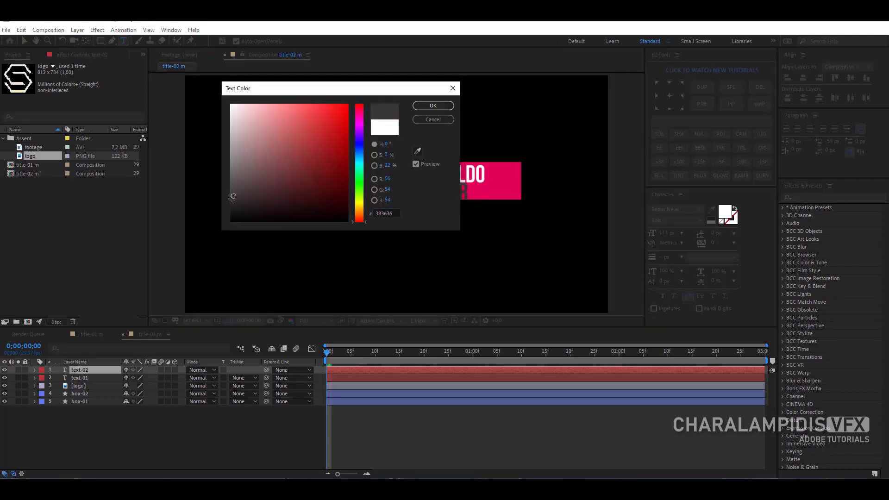
{"action": "left_click_drag", "start_coordinate": [232, 197], "coordinate": [230, 205]}
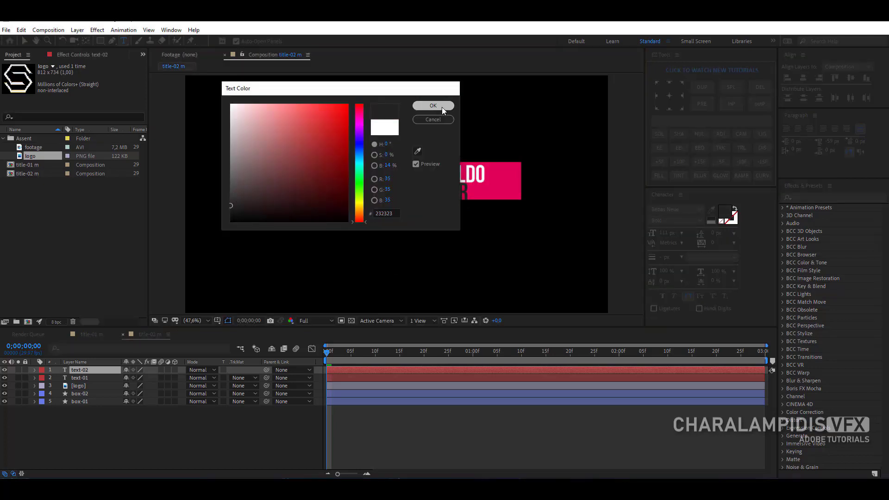
{"action": "left_click", "coordinate": [433, 105]}
{"action": "left_click_drag", "start_coordinate": [663, 233], "coordinate": [644, 234]}
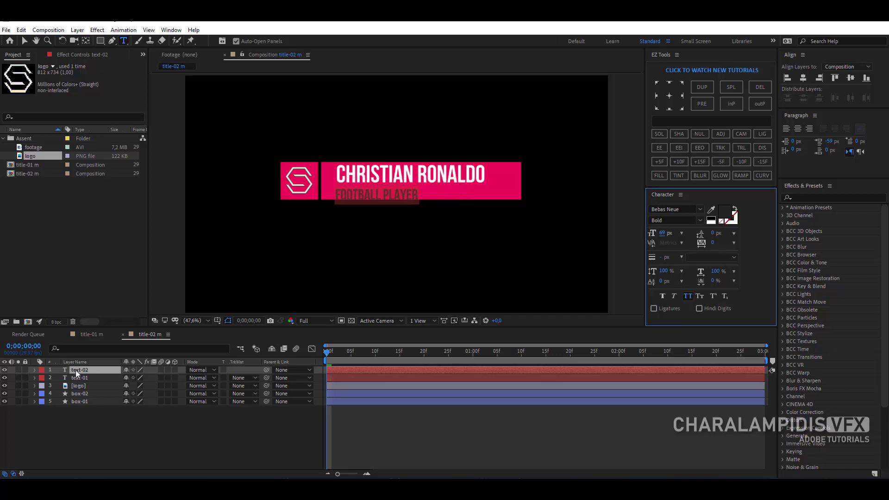
Nudge text-02 up inside the bar, align the left edges of text-01 and text-02, and deselect them.
{"action": "left_click", "coordinate": [76, 370]}
{"action": "key", "text": "Return"}
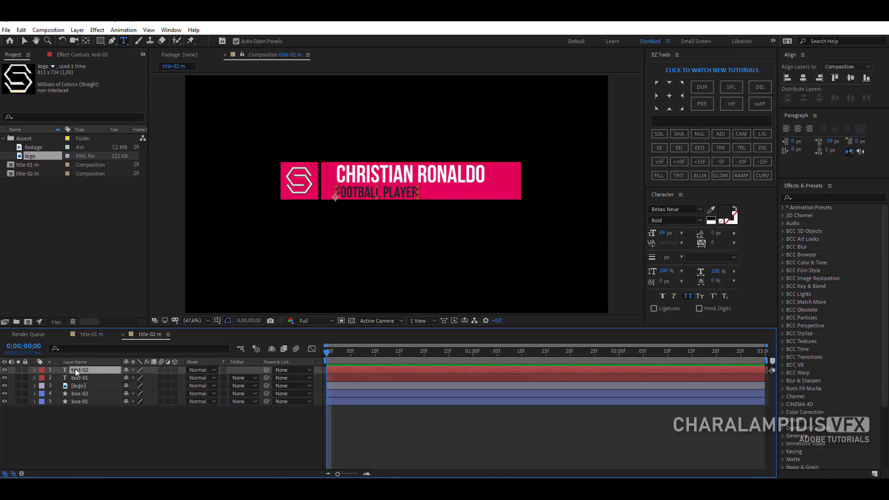
{"action": "left_click", "coordinate": [77, 378], "text": "ctrl"}
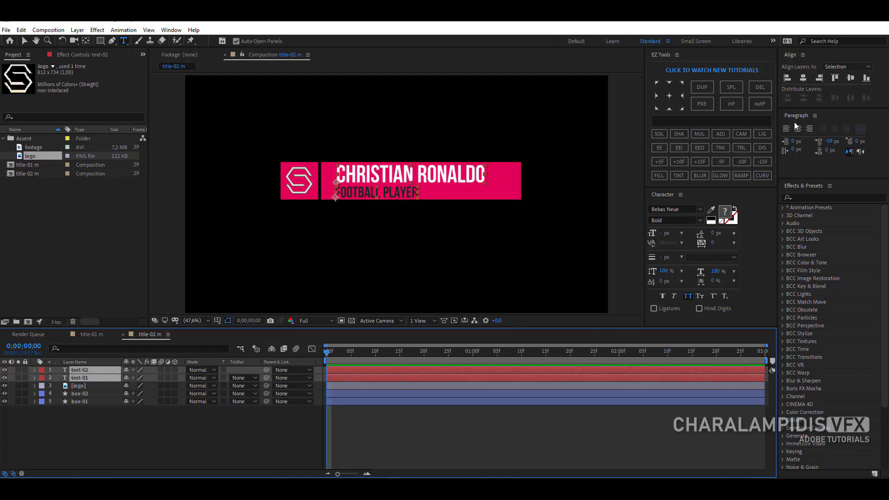
{"action": "left_click", "coordinate": [787, 79]}
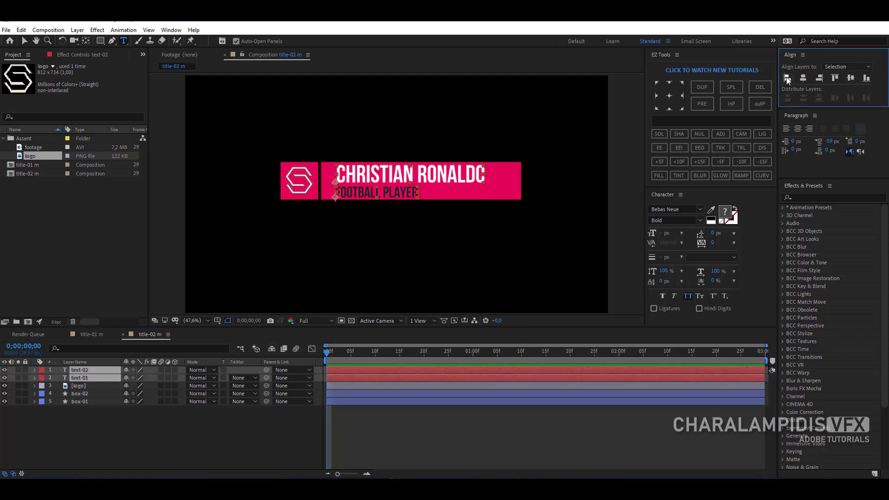
{"action": "left_click", "coordinate": [112, 420]}
Duplicate box-01 twice and rename the copy directly above it to "box-01 matte".
{"action": "left_click", "coordinate": [77, 401]}
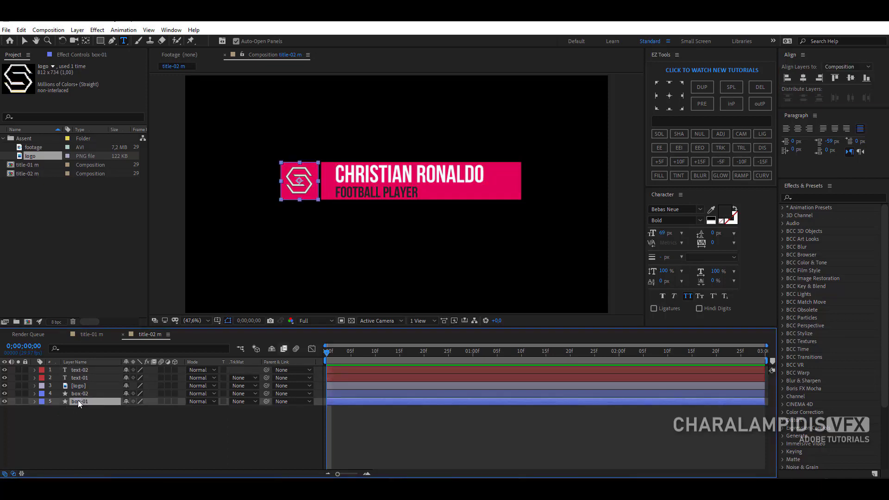
{"action": "key", "text": "ctrl+d"}
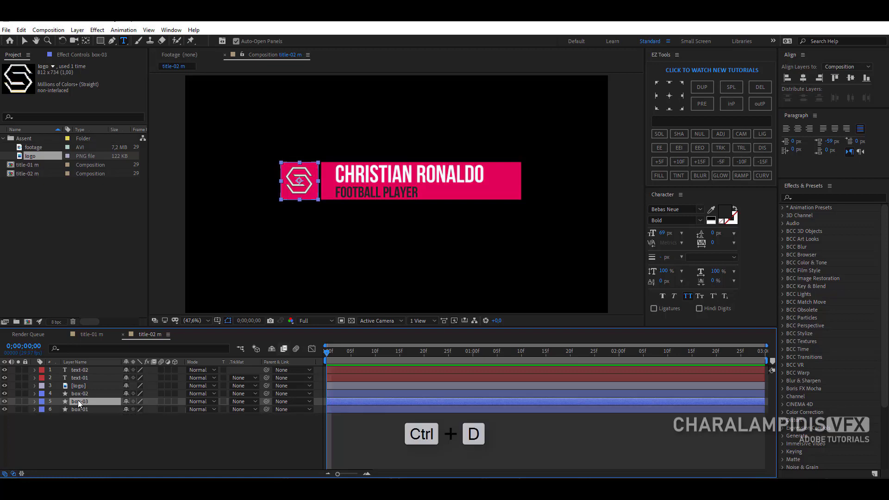
{"action": "key", "text": "ctrl+d"}
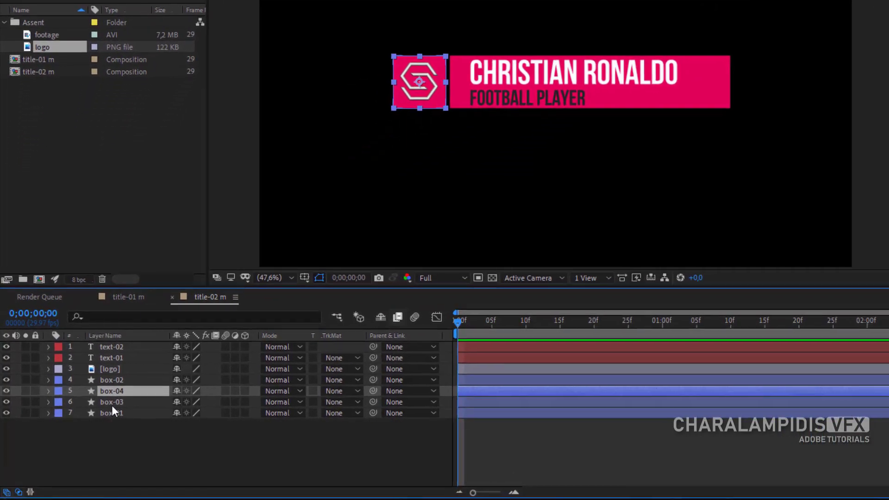
{"action": "left_click", "coordinate": [90, 408]}
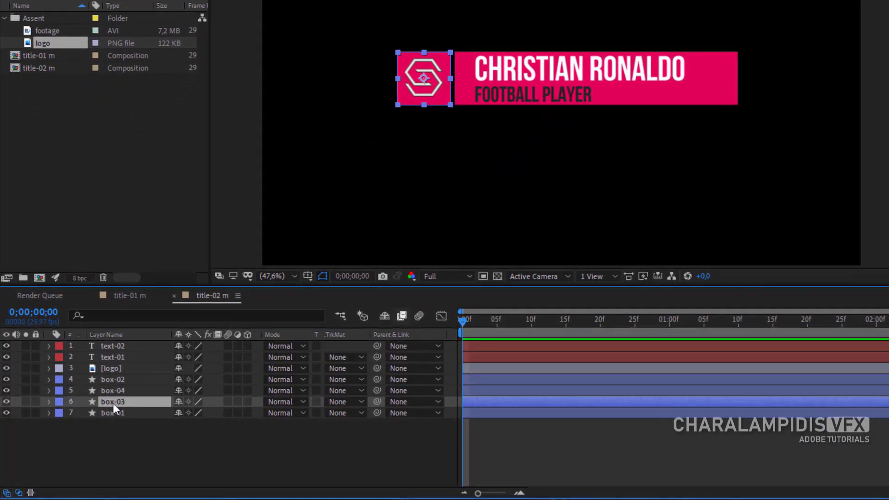
{"action": "key", "text": "Return"}
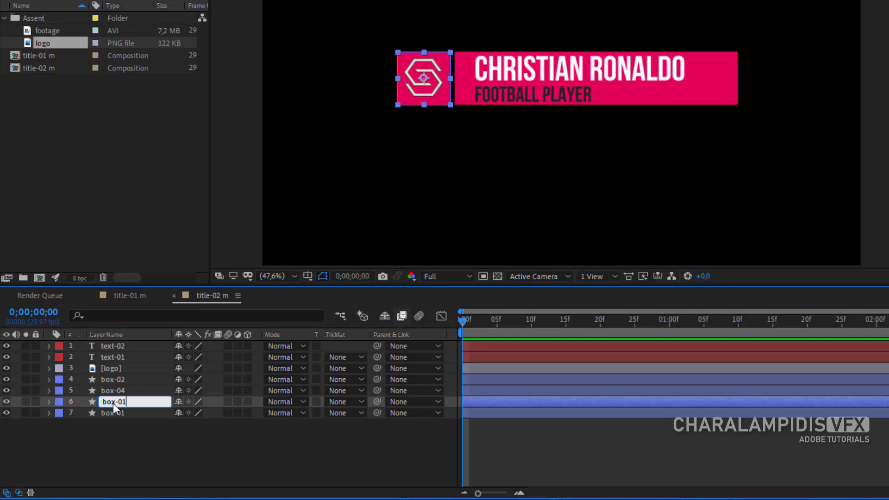
{"action": "type", "text": "box-01 matte"}
{"action": "key", "text": "Return"}
Rename box-04 to "logo matte" and move the logo layer directly beneath it in the layer stack.
{"action": "left_click", "coordinate": [111, 391]}
{"action": "key", "text": "Return"}
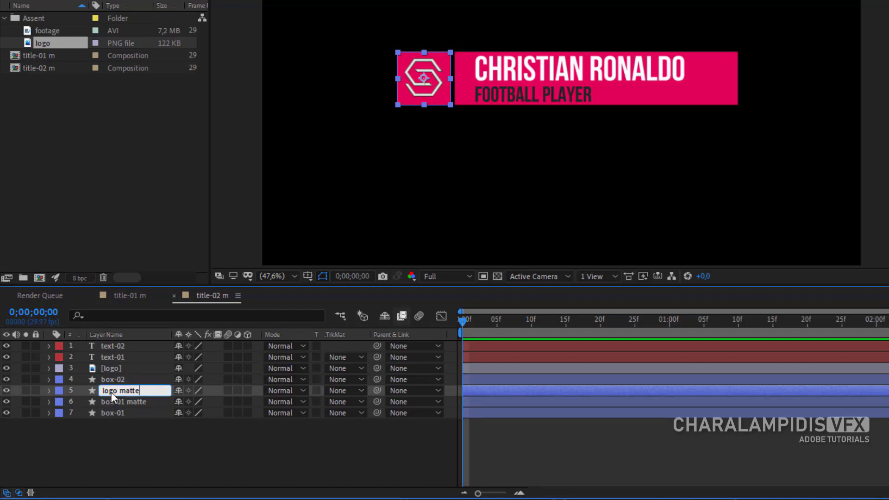
{"action": "key", "text": "Return"}
{"action": "left_click", "coordinate": [111, 370]}
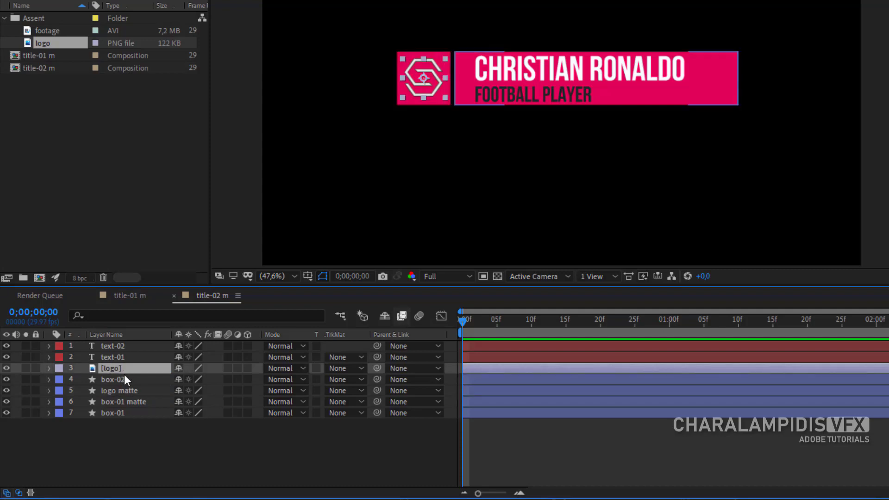
{"action": "left_click_drag", "start_coordinate": [113, 370], "coordinate": [120, 398]}
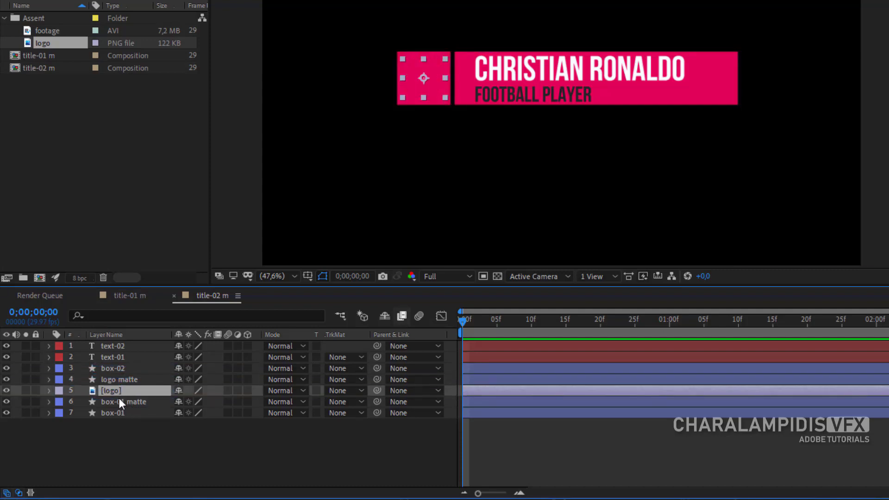
Set box-01's track matte to Alpha Matte using the box-01 matte layer.
{"action": "left_click", "coordinate": [113, 414]}
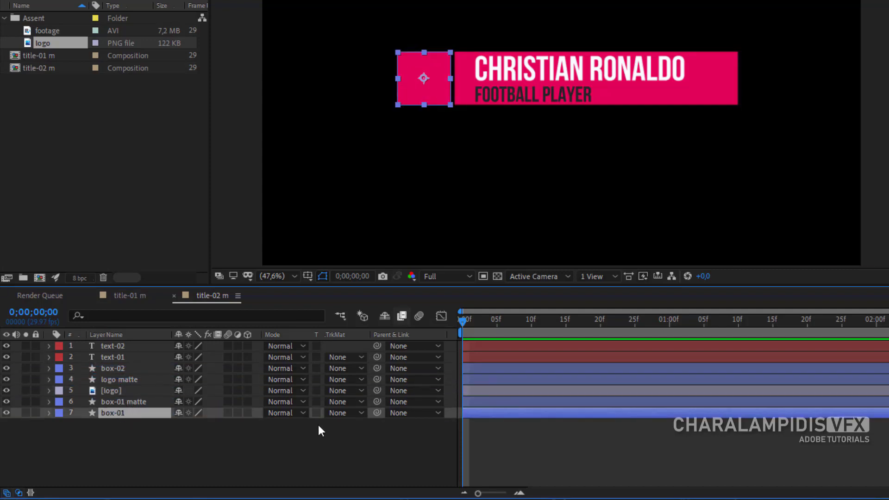
{"action": "left_click", "coordinate": [339, 412]}
{"action": "left_click", "coordinate": [352, 440]}
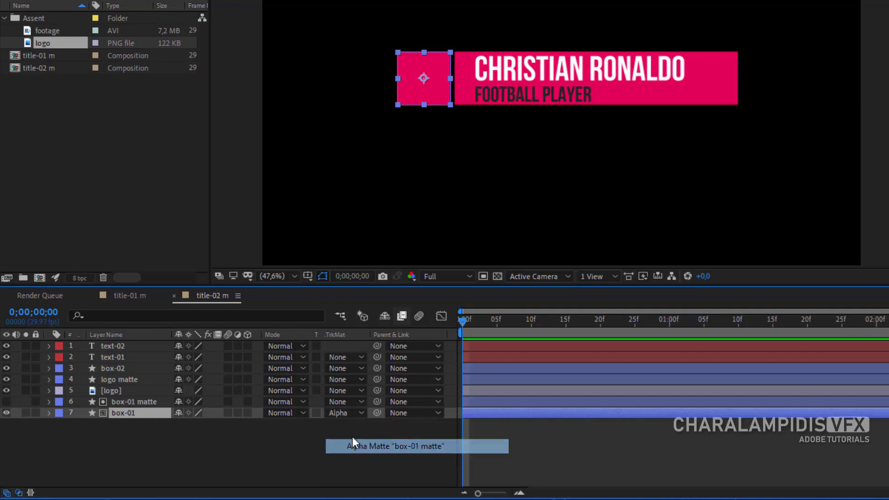
Set the logo's track matte to Alpha Matte using logo matte, and lock both matte layers.
{"action": "left_click", "coordinate": [137, 393]}
{"action": "left_click", "coordinate": [339, 390]}
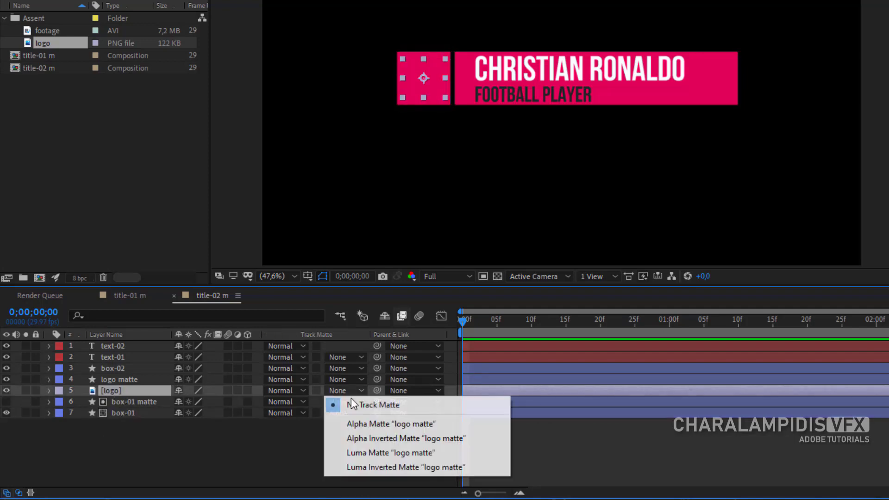
{"action": "left_click", "coordinate": [374, 422]}
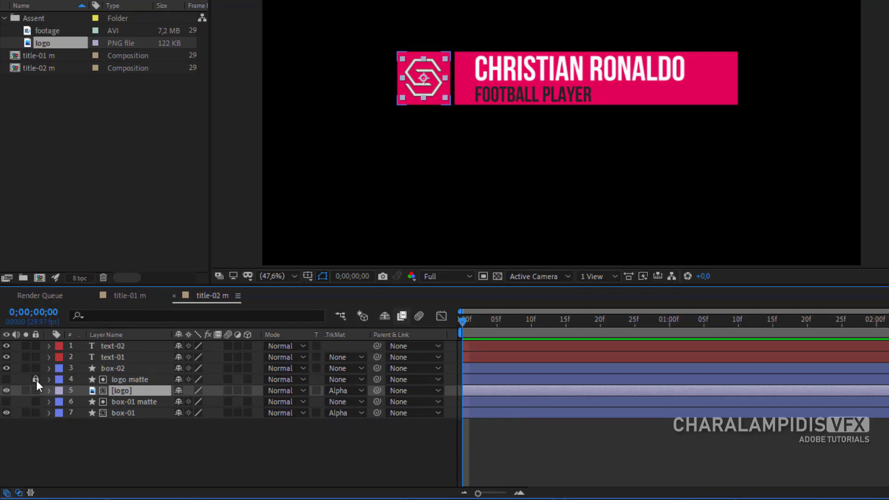
{"action": "left_click", "coordinate": [36, 401]}
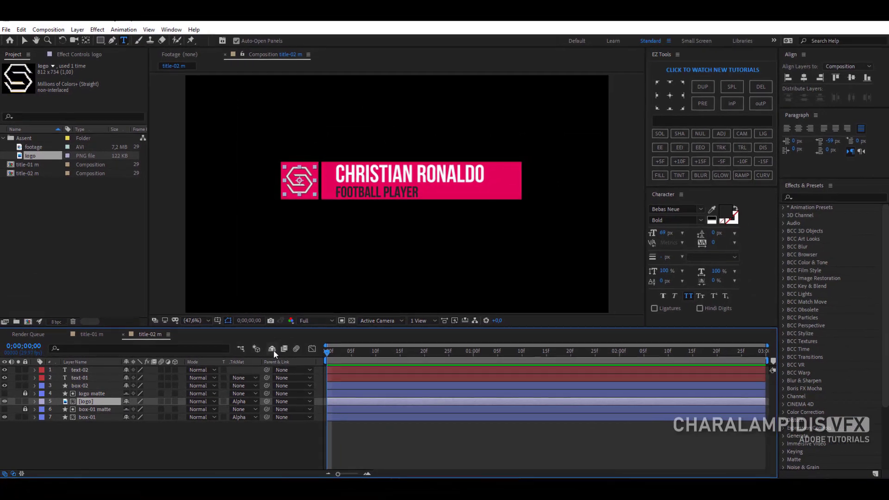
Hide the shy layers, keyframe logo and box-01 Position at 0;00;00;15, and shift both to X about 697 at frame 0.
{"action": "left_click", "coordinate": [385, 316]}
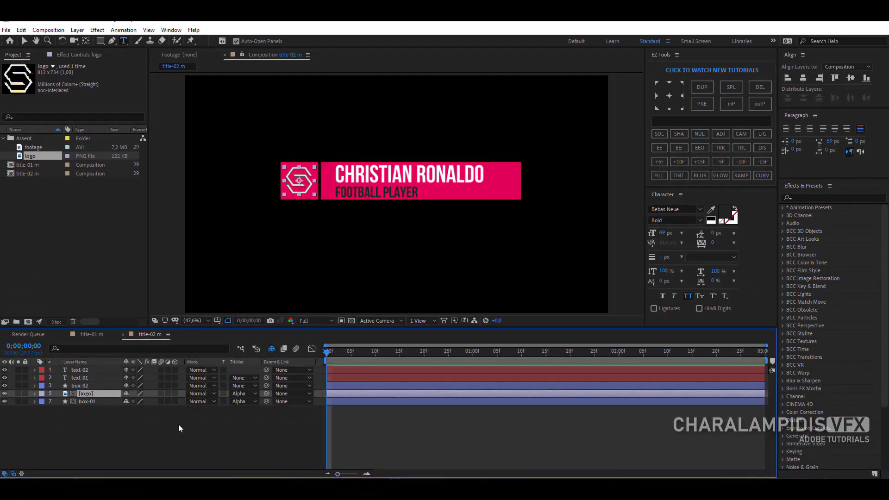
{"action": "left_click", "coordinate": [81, 401], "text": "ctrl"}
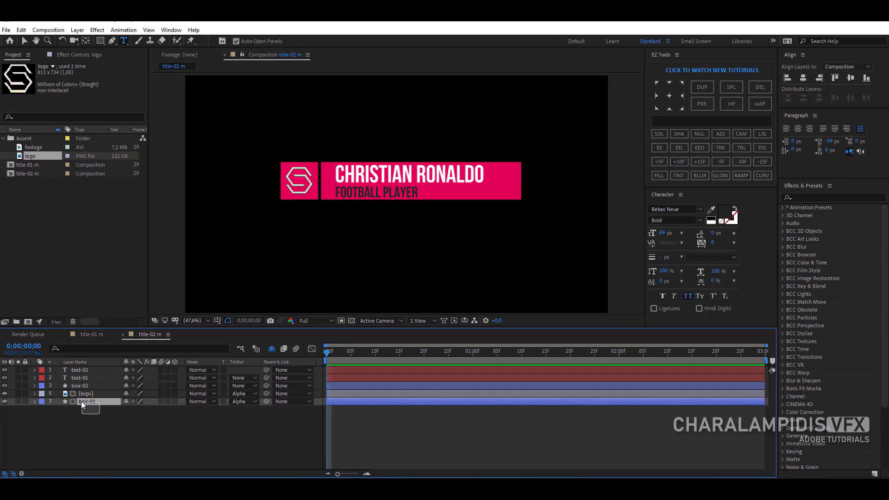
{"action": "left_click", "coordinate": [400, 353]}
{"action": "key", "text": "p"}
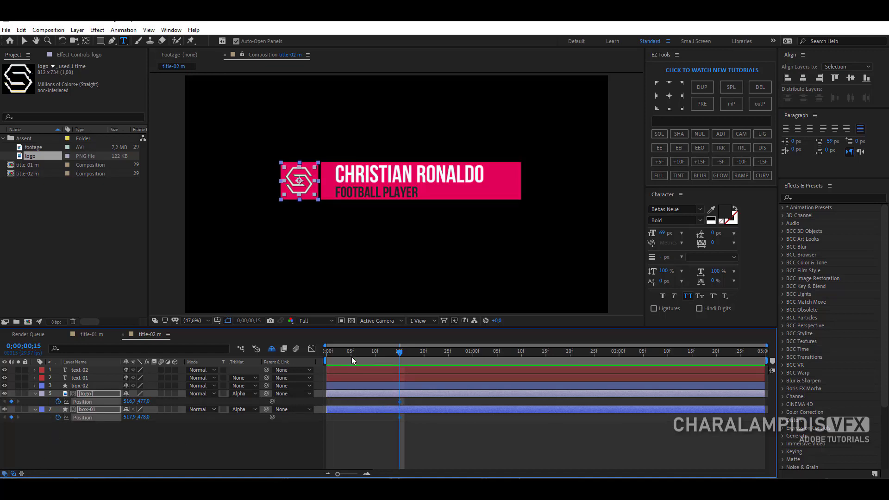
{"action": "left_click_drag", "start_coordinate": [351, 357], "coordinate": [287, 358]}
{"action": "left_click_drag", "start_coordinate": [129, 403], "coordinate": [217, 408]}
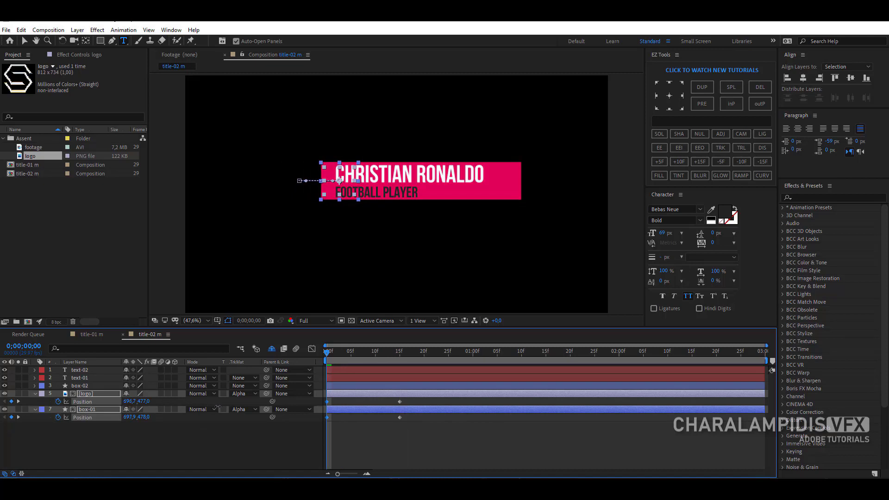
Animate box-02's horizontal scale from 0% at frame 0 to its full width at 0;00;00;15.
{"action": "left_click", "coordinate": [81, 387]}
{"action": "key", "text": "s"}
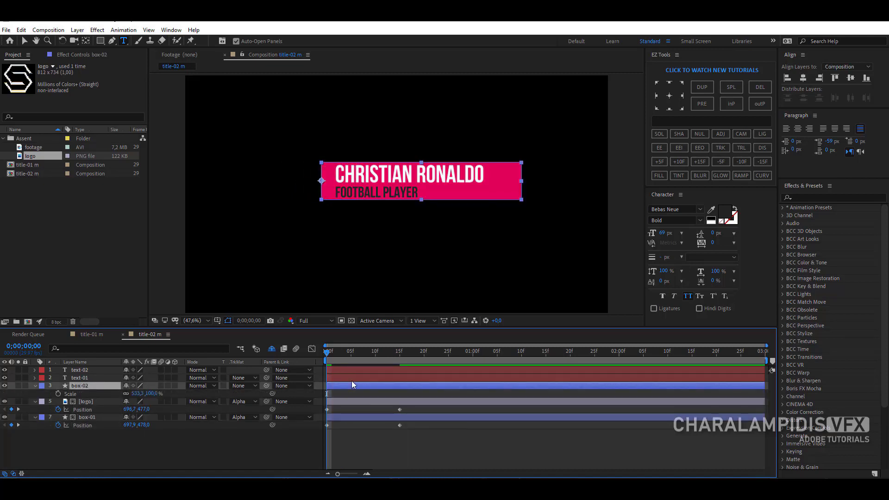
{"action": "left_click_drag", "start_coordinate": [389, 361], "coordinate": [293, 354]}
{"action": "left_click", "coordinate": [57, 394]}
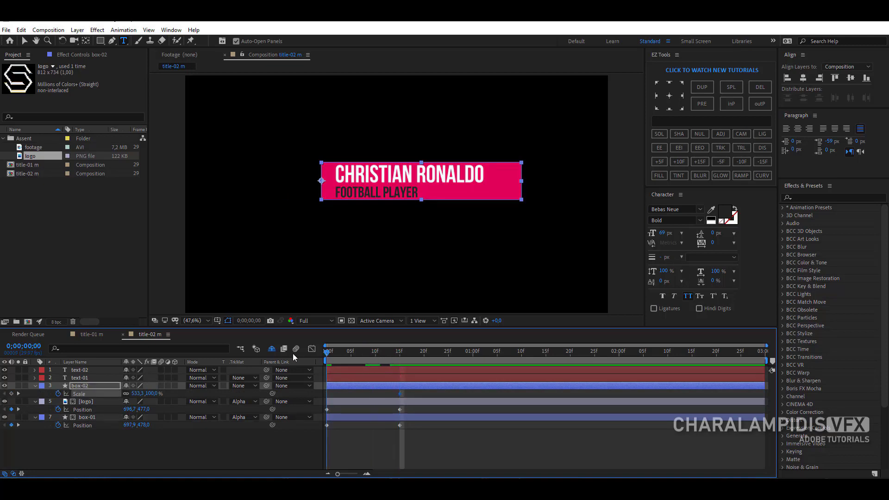
{"action": "left_click", "coordinate": [137, 394]}
{"action": "key", "text": "BackSpace"}
{"action": "type", "text": "0"}
{"action": "key", "text": "Return"}
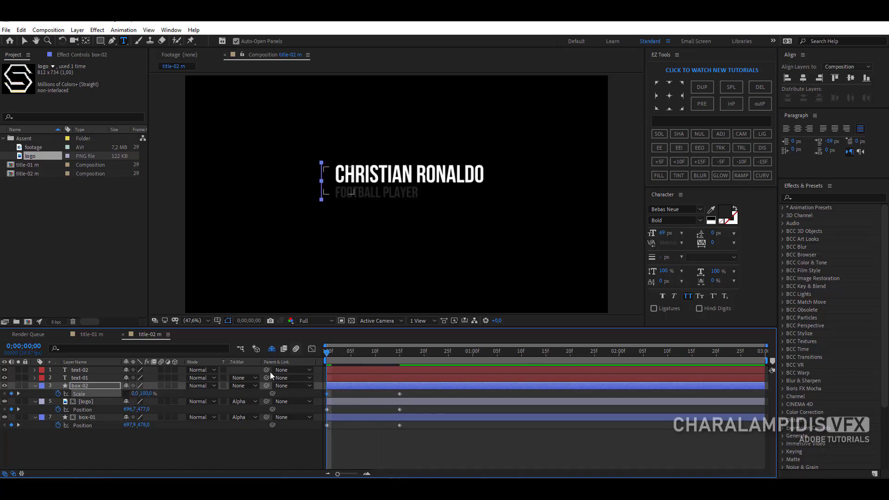
Apply Easy Ease to all box-02, logo and box-01 keyframes and preview the animation.
{"action": "left_click_drag", "start_coordinate": [407, 393], "coordinate": [322, 435]}
{"action": "key", "text": "F9"}
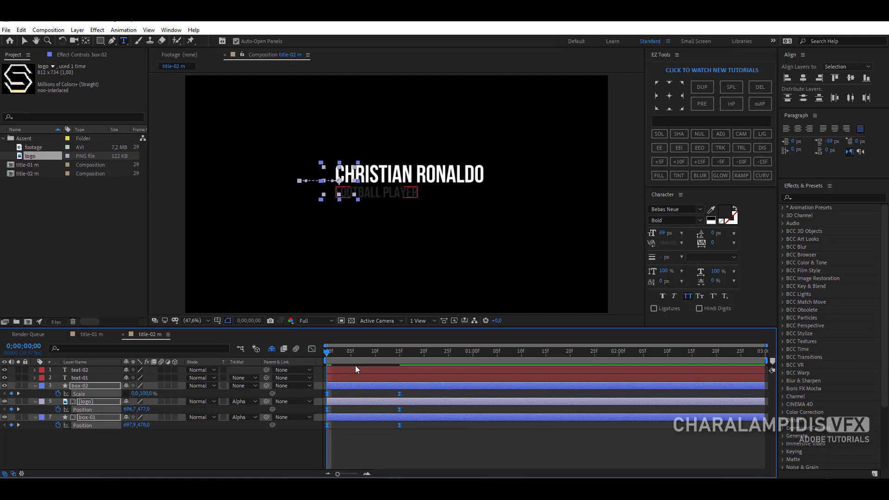
{"action": "left_click", "coordinate": [231, 435]}
{"action": "key", "text": "space"}
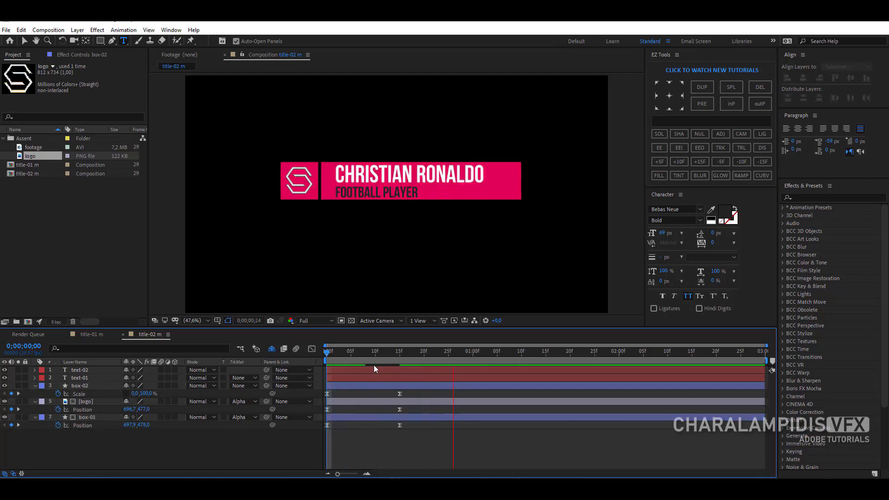
At 0;00;00;15, draw a rectangle covering the white headline text from box-02's edge and fill it light pink.
{"action": "left_click_drag", "start_coordinate": [379, 352], "coordinate": [399, 356]}
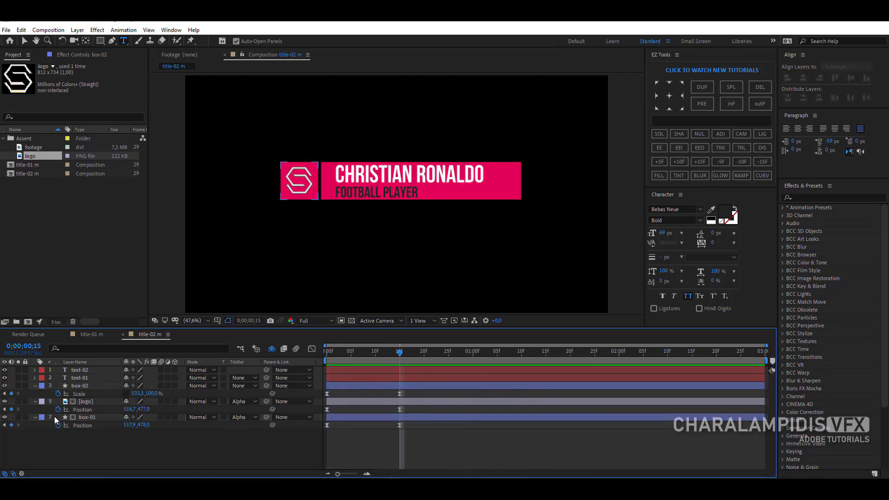
{"action": "left_click", "coordinate": [100, 40]}
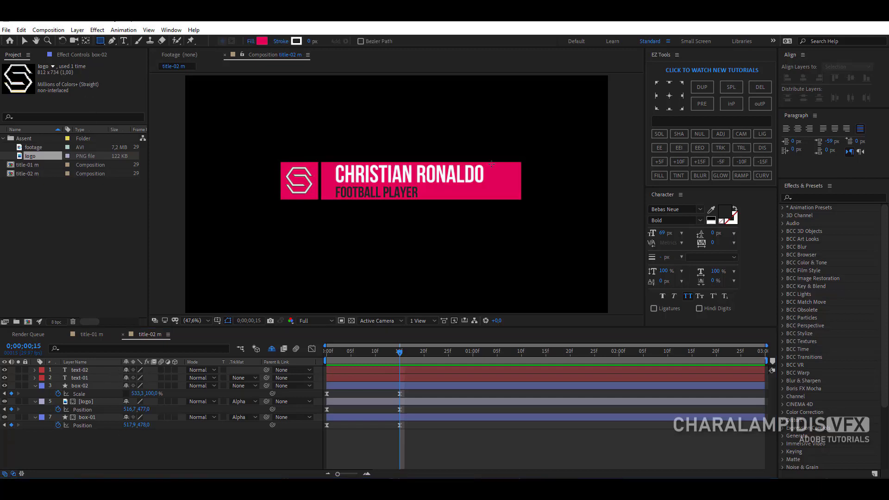
{"action": "mouse_move", "coordinate": [486, 163]}
{"action": "left_mouse_down"}
{"action": "mouse_move", "coordinate": [446, 183]}
{"action": "mouse_move", "coordinate": [321, 183]}
{"action": "left_mouse_up"}
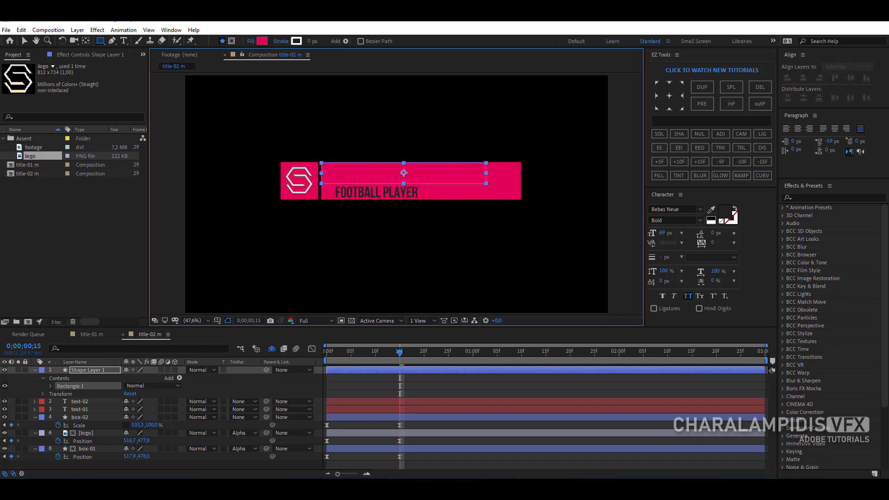
{"action": "left_click", "coordinate": [265, 43]}
{"action": "left_click_drag", "start_coordinate": [258, 106], "coordinate": [269, 104]}
{"action": "left_click", "coordinate": [433, 106]}
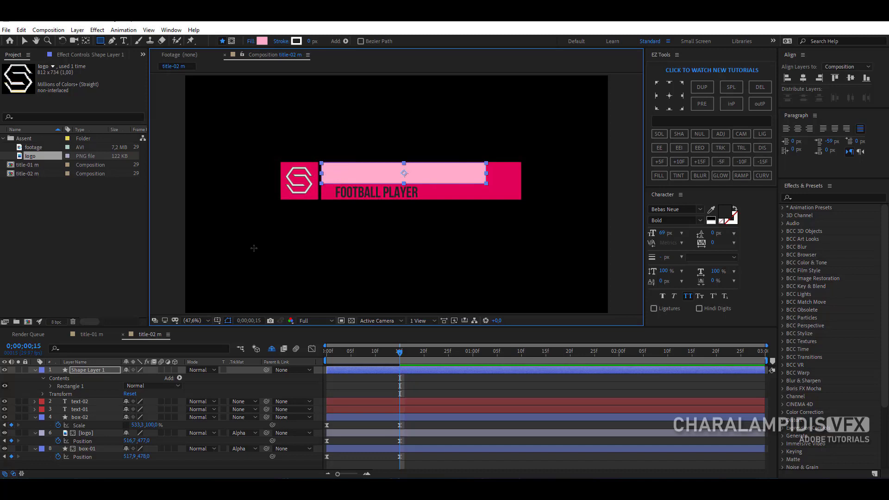
Rename the new rectangle layer to "text-01 matte" and move it directly above text-01.
{"action": "left_click", "coordinate": [81, 371]}
{"action": "key", "text": "Return"}
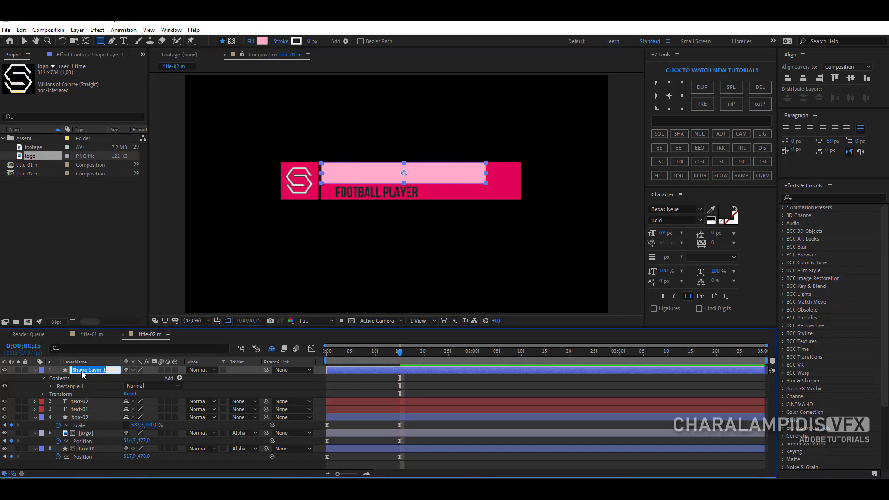
{"action": "type", "text": "text-01 matte"}
{"action": "key", "text": "Return"}
{"action": "left_click", "coordinate": [37, 370]}
{"action": "left_click_drag", "start_coordinate": [87, 374], "coordinate": [89, 382]}
Set text-01's track matte to Alpha Matte using the text-01 matte layer.
{"action": "left_click", "coordinate": [84, 387]}
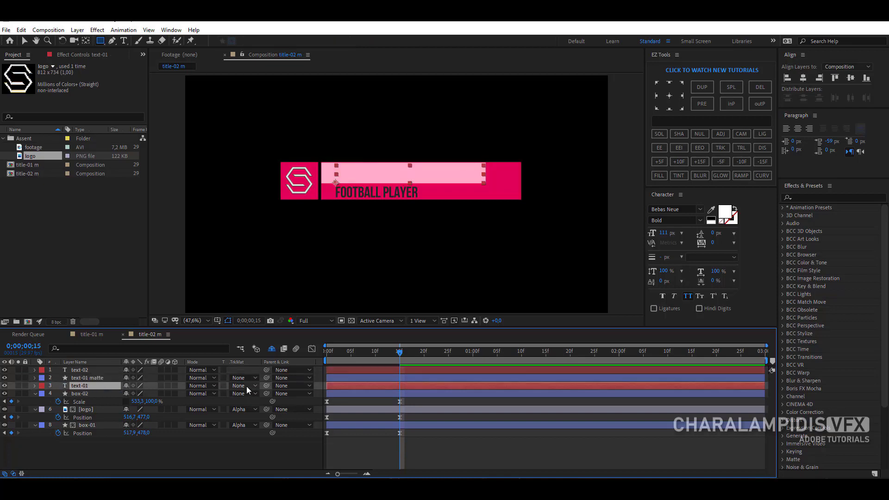
{"action": "left_click", "coordinate": [246, 386]}
{"action": "left_click", "coordinate": [262, 409]}
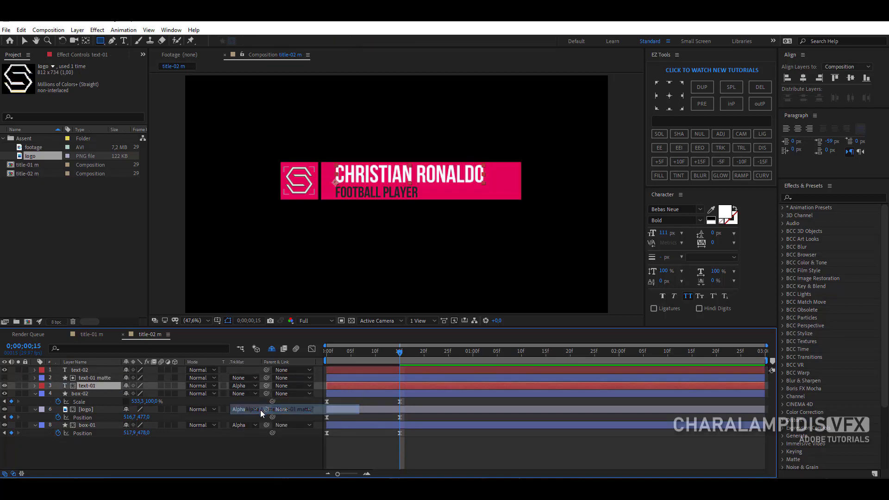
Draw a second rectangle covering the FOOTBALL PLAYER text, center its anchor point, and rename its layer to "text-02 matte".
{"action": "left_click", "coordinate": [118, 454]}
{"action": "mouse_move", "coordinate": [421, 184]}
{"action": "left_mouse_down"}
{"action": "mouse_move", "coordinate": [420, 197]}
{"action": "mouse_move", "coordinate": [319, 199]}
{"action": "left_mouse_up"}
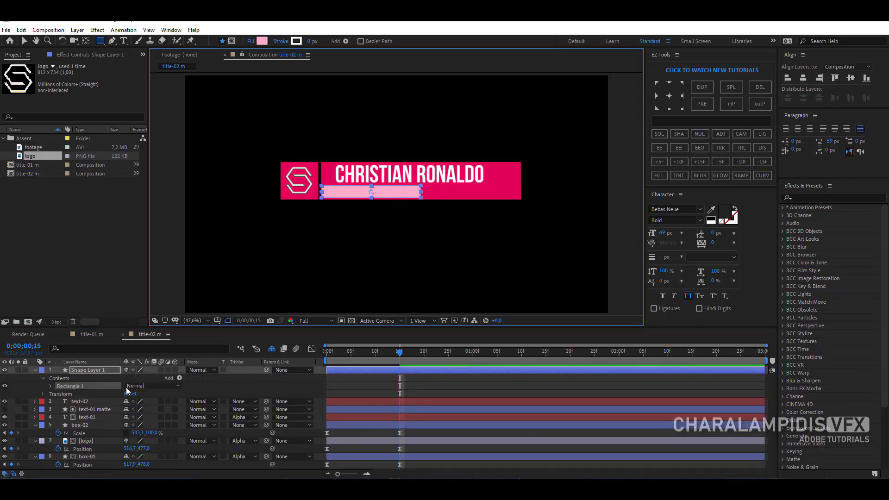
{"action": "key", "text": "ctrl+alt+Home"}
{"action": "left_click", "coordinate": [81, 370]}
{"action": "key", "text": "Return"}
{"action": "type", "text": "text-02 matt"}
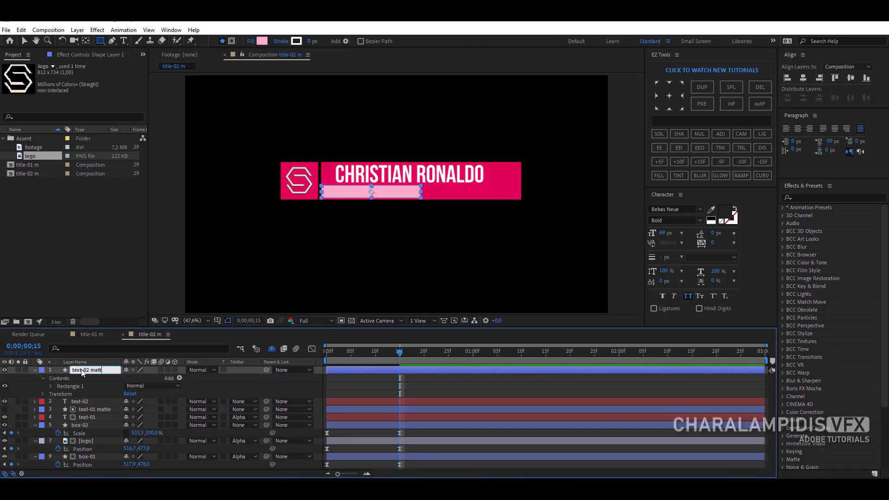
{"action": "type", "text": "e"}
{"action": "key", "text": "Return"}
{"action": "left_click", "coordinate": [35, 370]}
Set text-02's track matte to Alpha Matte using text-02 matte, and hide both text matte layers as shy.
{"action": "left_click", "coordinate": [93, 378]}
{"action": "left_click", "coordinate": [241, 377]}
{"action": "left_click", "coordinate": [259, 402]}
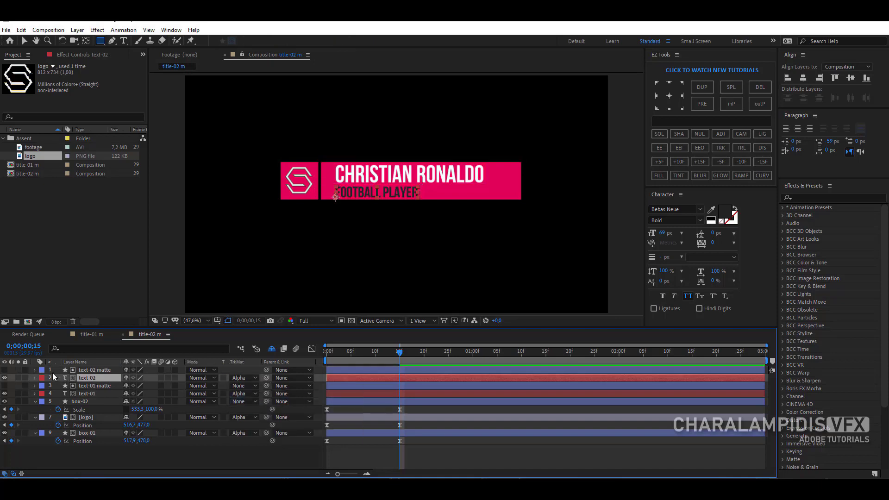
{"action": "scroll", "coordinate": [128, 378], "scroll_direction": "down", "scroll_amount": 1}
{"action": "left_click", "coordinate": [126, 378]}
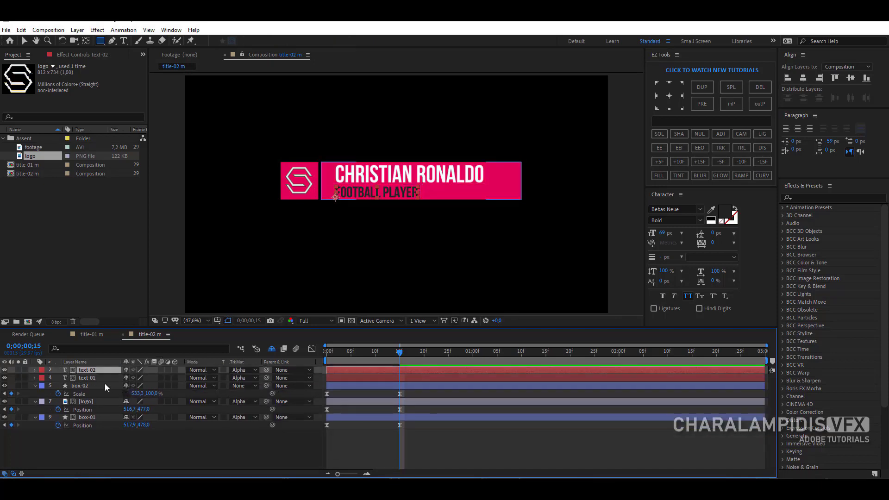
Keyframe Position of text-01 and text-02 at 0;00;01;00, and move both to X about -76 at 0;00;00;15.
{"action": "left_click", "coordinate": [84, 378]}
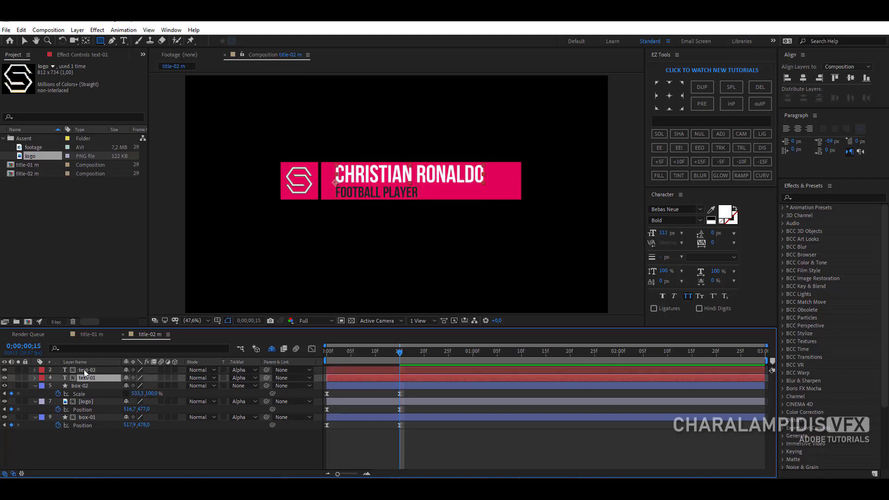
{"action": "left_click", "coordinate": [84, 370], "text": "ctrl"}
{"action": "left_click_drag", "start_coordinate": [394, 354], "coordinate": [474, 360]}
{"action": "key", "text": "p"}
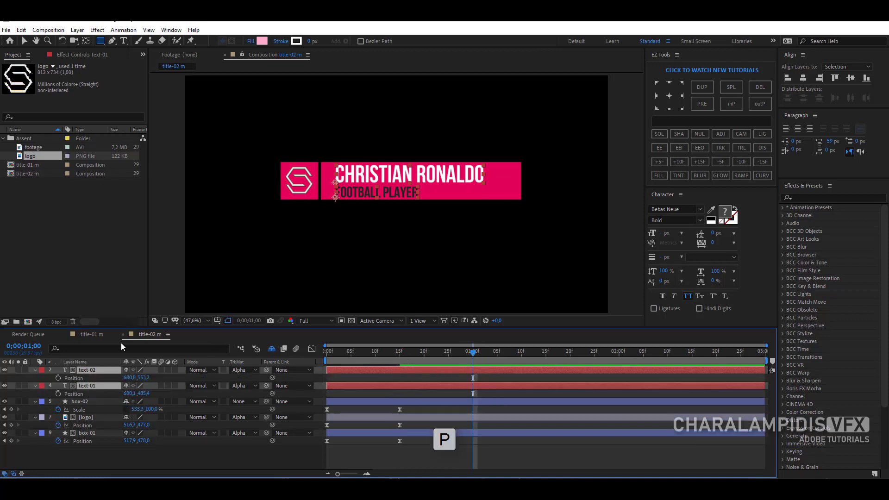
{"action": "left_click", "coordinate": [58, 378]}
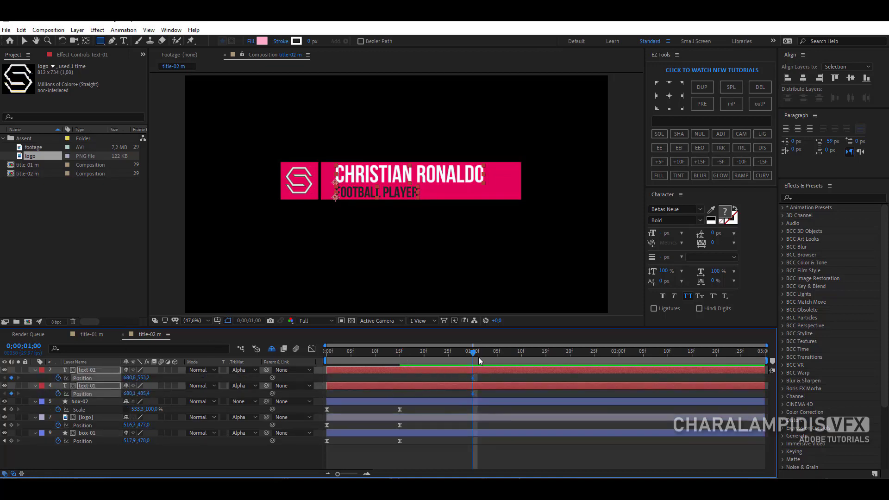
{"action": "left_click_drag", "start_coordinate": [477, 354], "coordinate": [401, 371]}
{"action": "left_click_drag", "start_coordinate": [131, 378], "coordinate": [43, 375]}
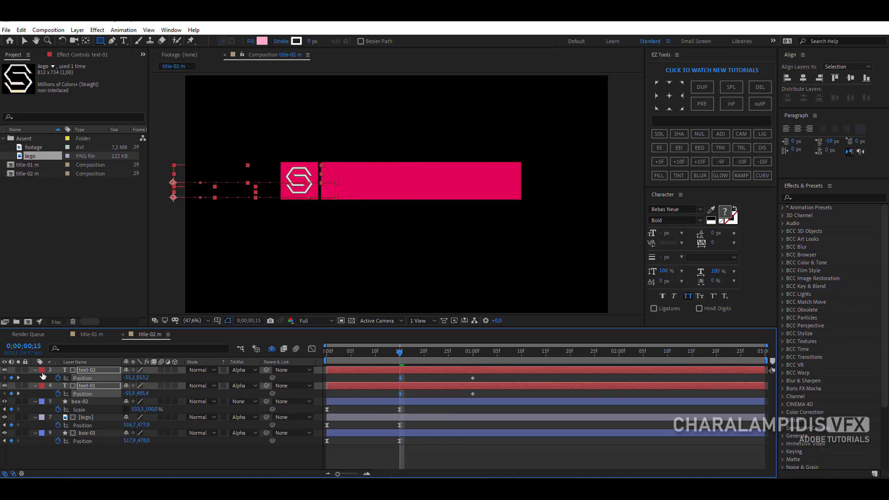
{"action": "left_click_drag", "start_coordinate": [119, 378], "coordinate": [120, 377]}
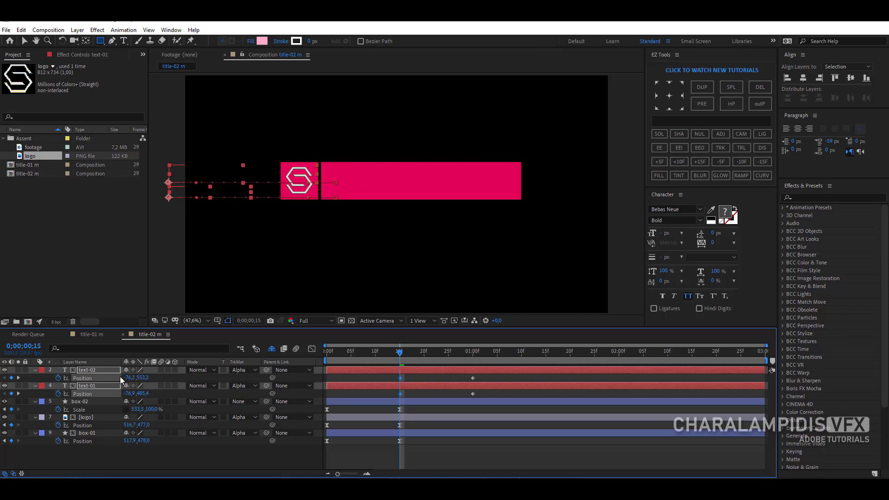
Apply Easy Ease to the text Position keyframes and delay text-02's keyframes by about three frames.
{"action": "left_click_drag", "start_coordinate": [483, 377], "coordinate": [393, 398]}
{"action": "key", "text": "F9"}
{"action": "left_click", "coordinate": [471, 381]}
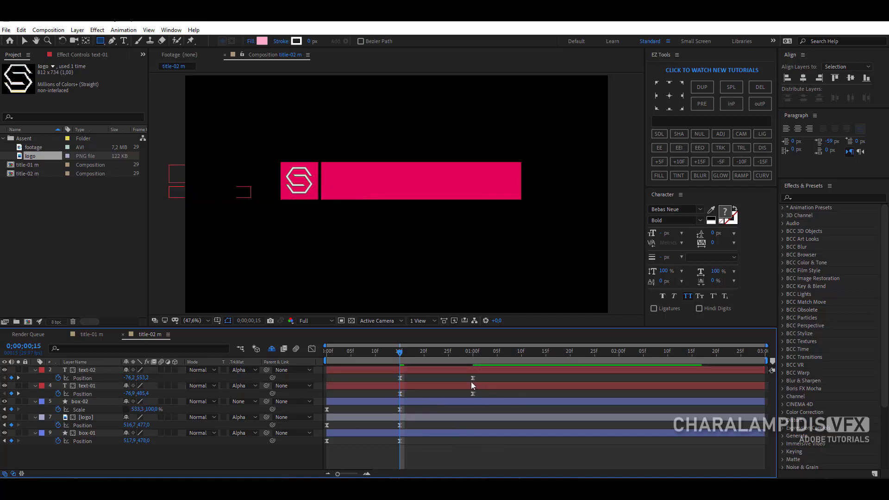
{"action": "left_click_drag", "start_coordinate": [483, 376], "coordinate": [414, 380]}
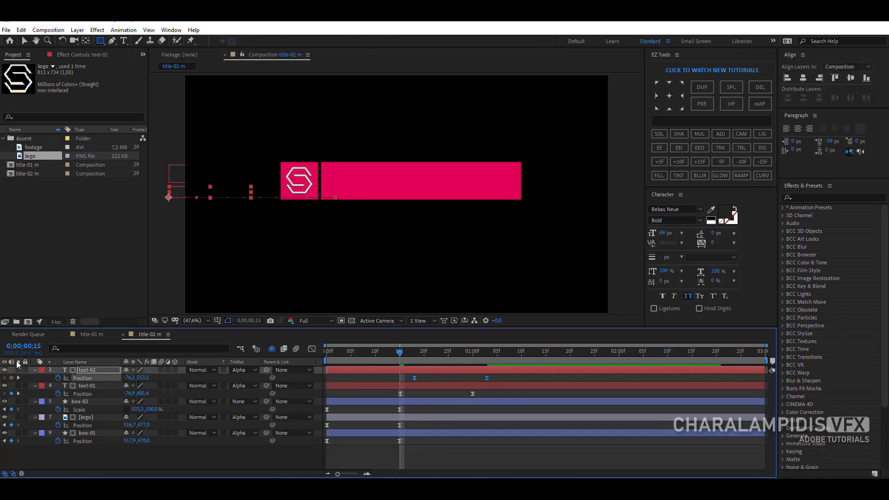
Collapse the layer properties and enable motion blur for all five visible layers and the composition.
{"action": "left_click", "coordinate": [36, 370]}
{"action": "left_click", "coordinate": [35, 378]}
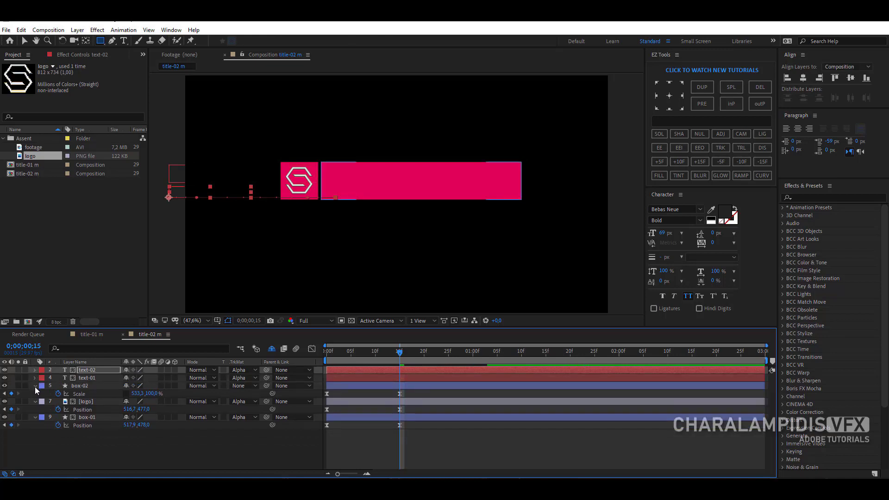
{"action": "left_click", "coordinate": [35, 385]}
{"action": "left_click", "coordinate": [35, 393]}
{"action": "left_click", "coordinate": [35, 401]}
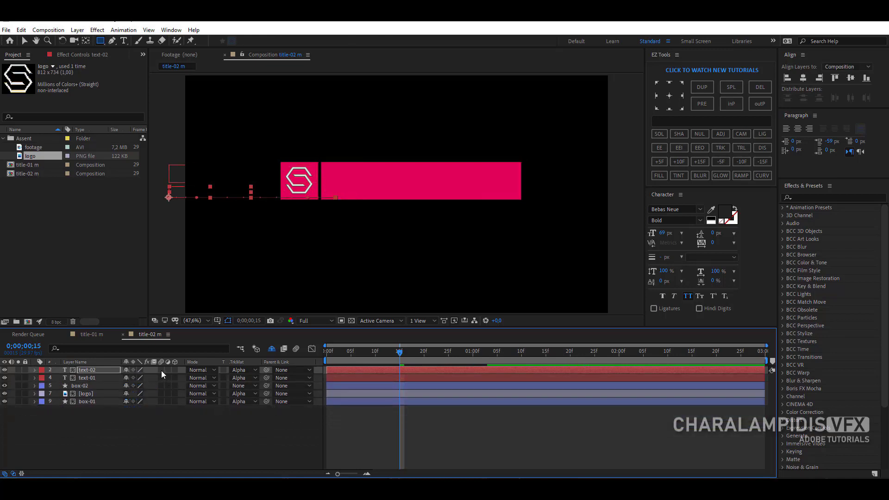
{"action": "left_click_drag", "start_coordinate": [161, 371], "coordinate": [163, 402]}
{"action": "left_click", "coordinate": [297, 348]}
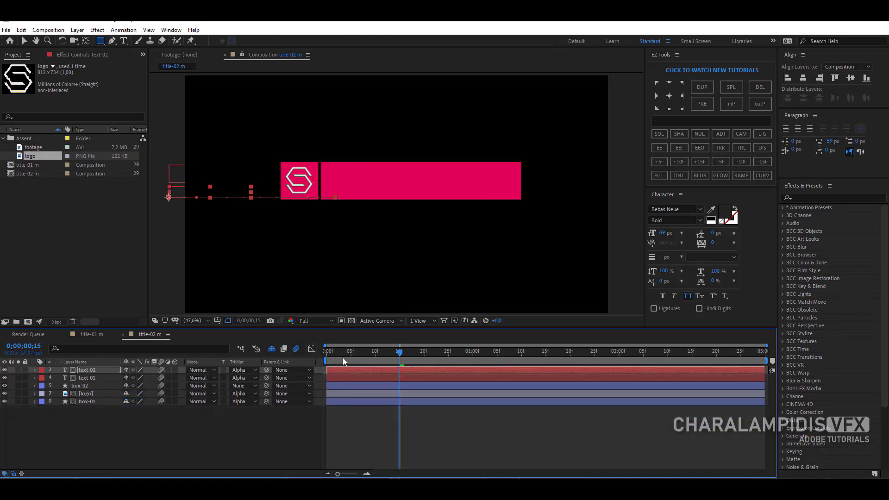
Preview the finished title-02 m animation and inspect the frame at 0;00;02;00.
{"action": "key", "text": "space"}
{"action": "left_click", "coordinate": [223, 434]}
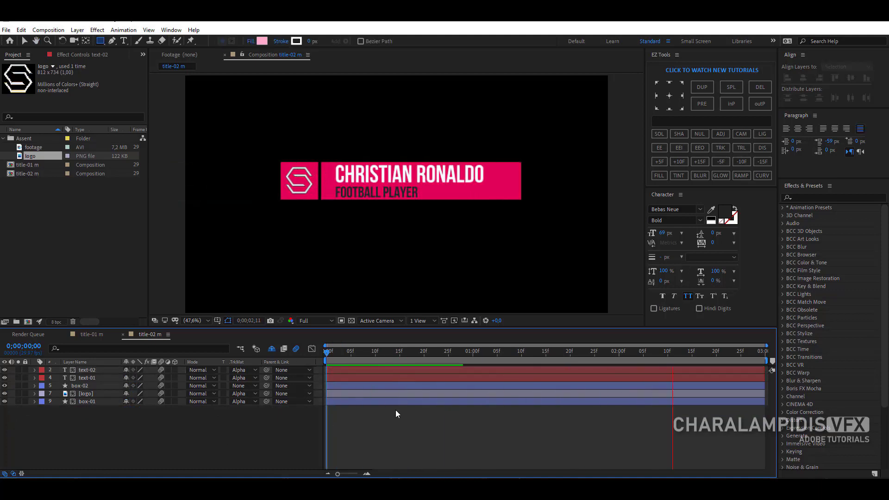
{"action": "left_click_drag", "start_coordinate": [421, 357], "coordinate": [620, 383]}
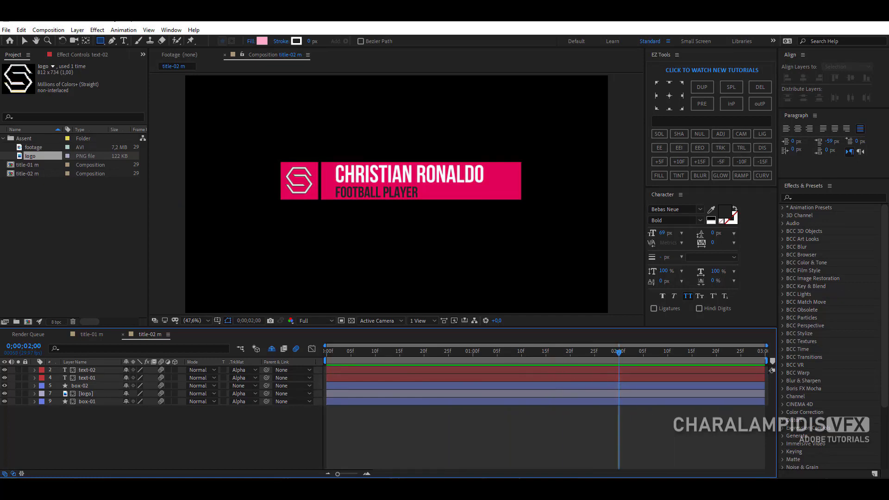
Create a new 1920 x 1080 composition named "title-03 m" at 29,97 fps with a 0;00;03;00 duration.
{"action": "left_click", "coordinate": [49, 30]}
{"action": "left_click", "coordinate": [55, 41]}
{"action": "type", "text": "title-03 m"}
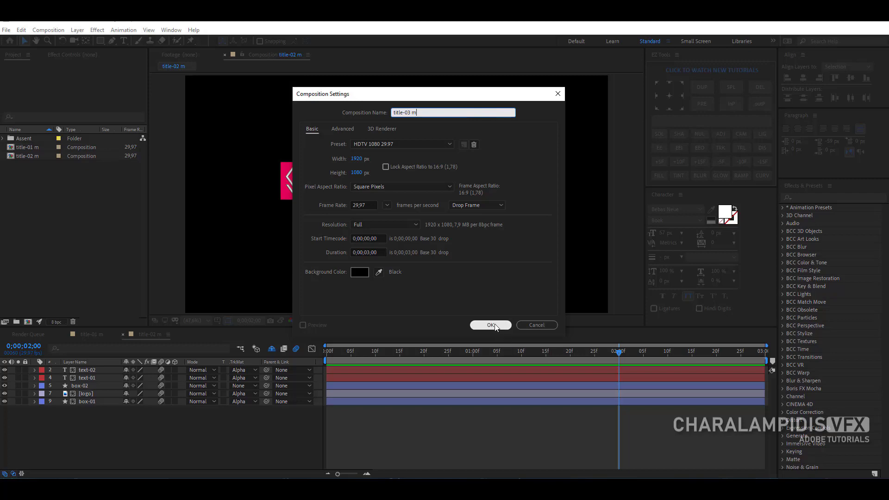
{"action": "left_click", "coordinate": [493, 325]}
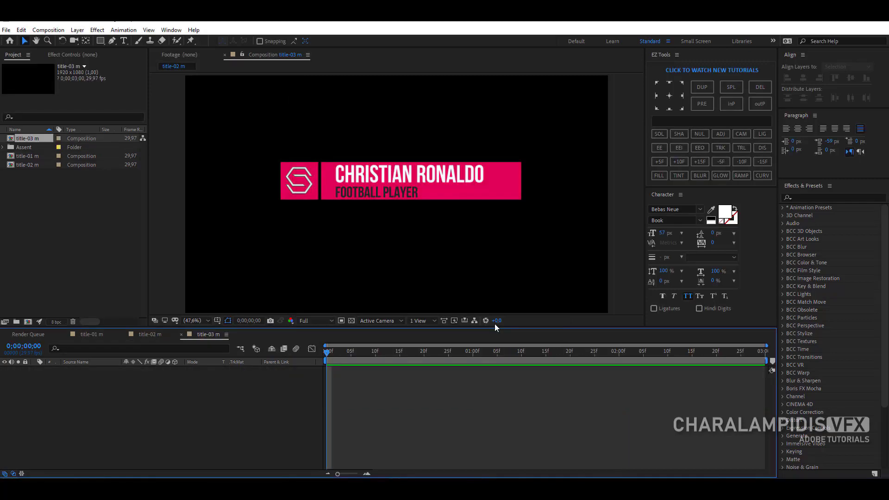
Draw a wide rectangle above the composition's centre with pink fill D90057 and a 0 px stroke.
{"action": "left_click", "coordinate": [100, 42]}
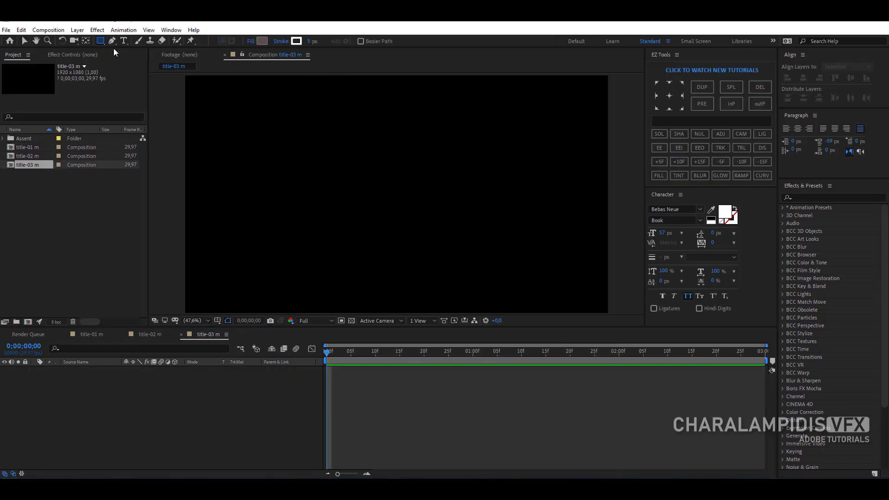
{"action": "left_click", "coordinate": [262, 41]}
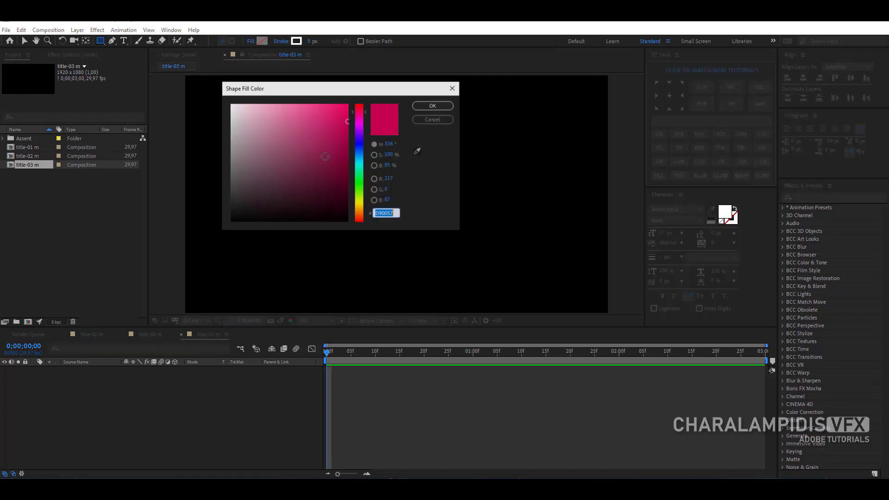
{"action": "left_click", "coordinate": [433, 104]}
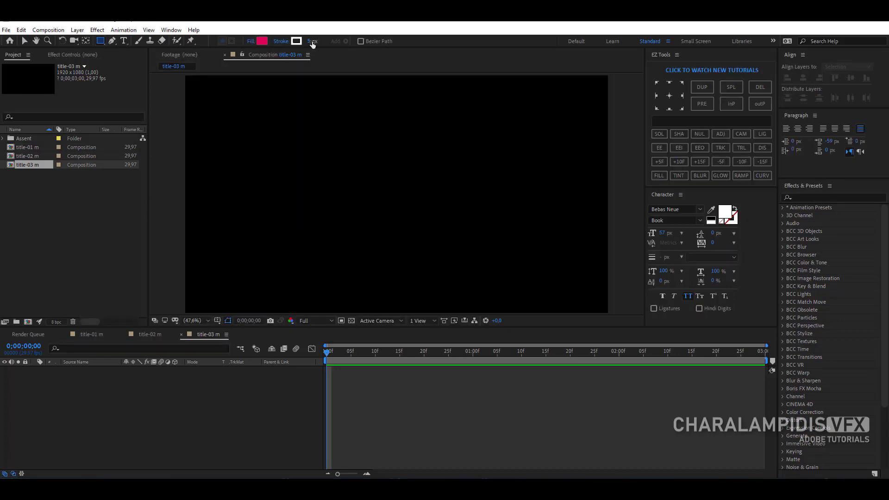
{"action": "left_click_drag", "start_coordinate": [312, 41], "coordinate": [299, 41]}
{"action": "left_click_drag", "start_coordinate": [473, 159], "coordinate": [301, 193]}
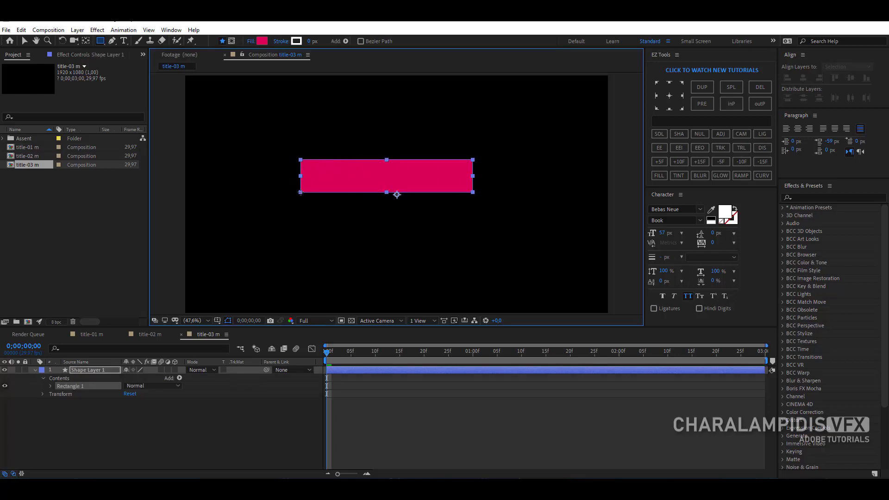
Rename the rectangle's shape layer as box, centre it horizontally in the composition, and collapse its properties.
{"action": "left_click", "coordinate": [90, 371]}
{"action": "key", "text": "Return"}
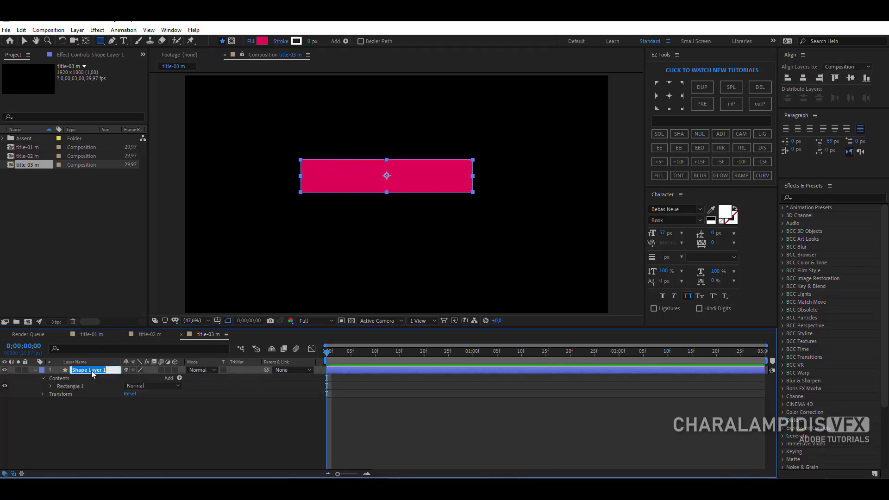
{"action": "type", "text": "box"}
{"action": "key", "text": "Return"}
{"action": "left_click", "coordinate": [803, 78]}
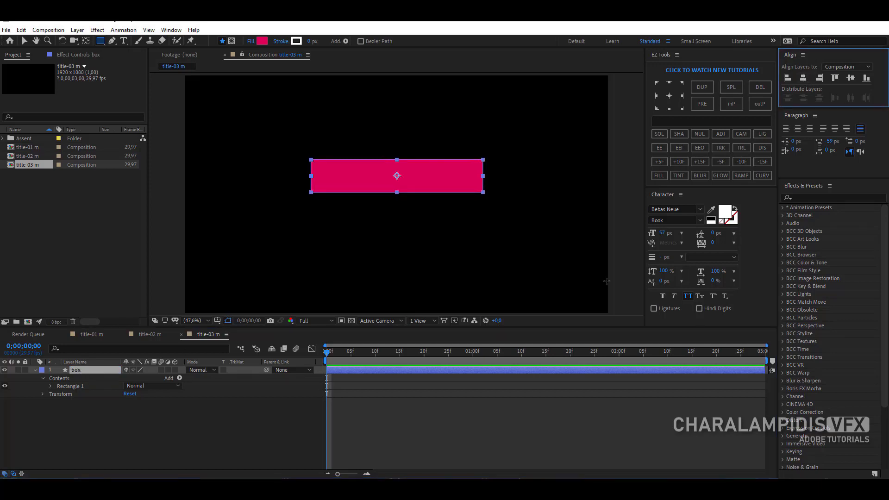
{"action": "left_click", "coordinate": [70, 447]}
{"action": "left_click", "coordinate": [35, 370]}
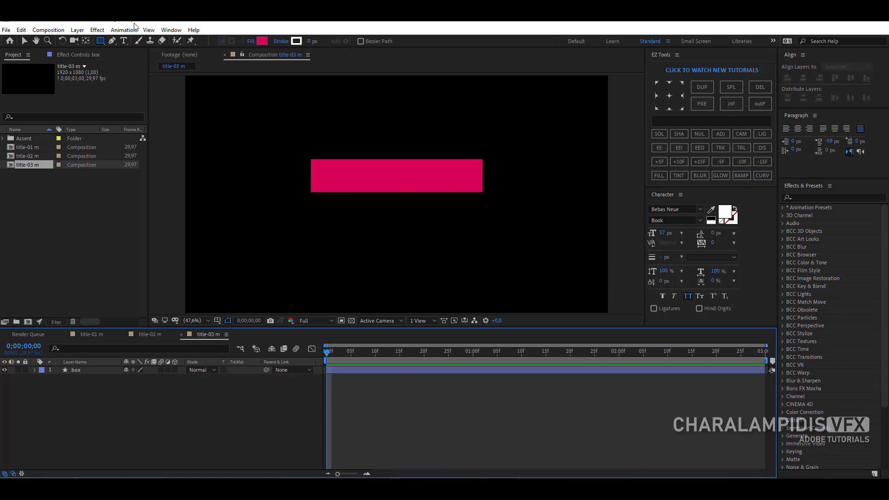
Draw a horizontal line with no fill and a 5 px white stroke just beneath the box, matching its width.
{"action": "left_click", "coordinate": [111, 42]}
{"action": "left_click", "coordinate": [311, 41]}
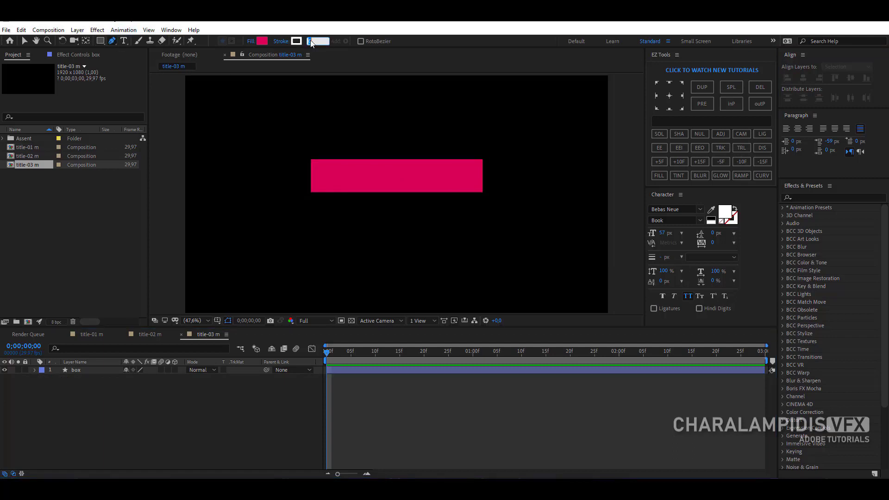
{"action": "key", "text": "Return"}
{"action": "left_click", "coordinate": [251, 41]}
{"action": "left_click", "coordinate": [16, 37]}
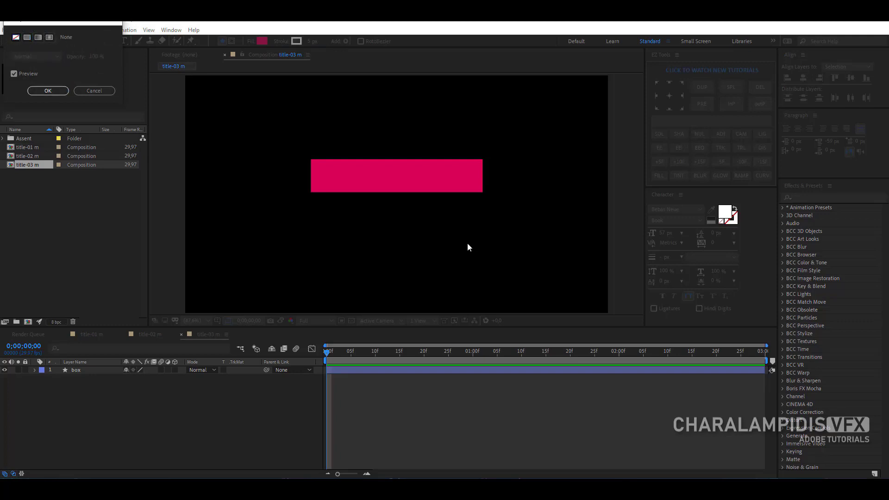
{"action": "left_click", "coordinate": [60, 91]}
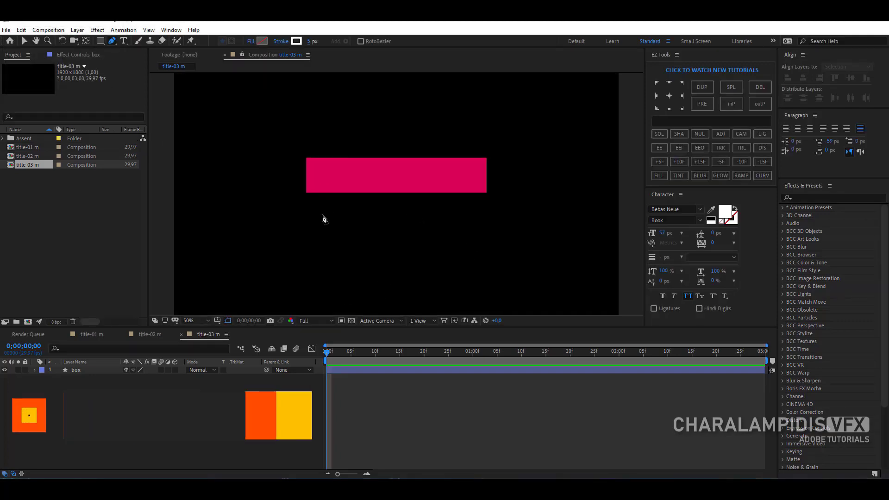
{"action": "key", "text": "slash"}
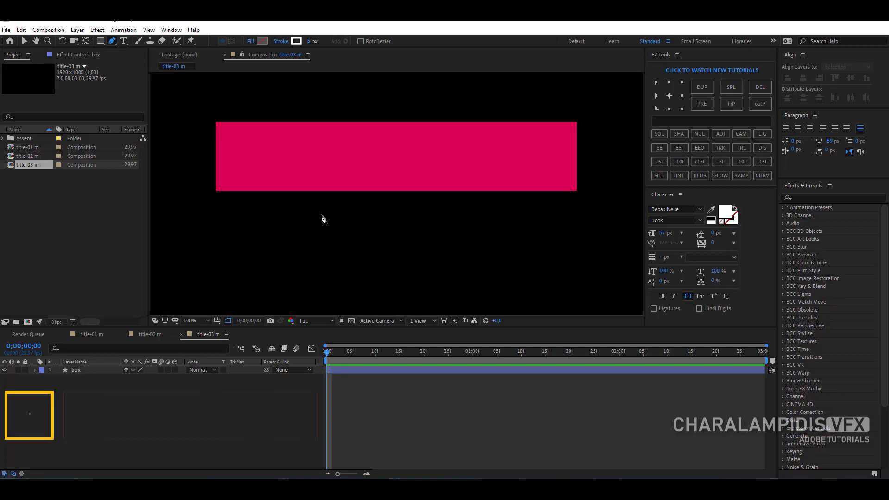
{"action": "left_click", "coordinate": [216, 198]}
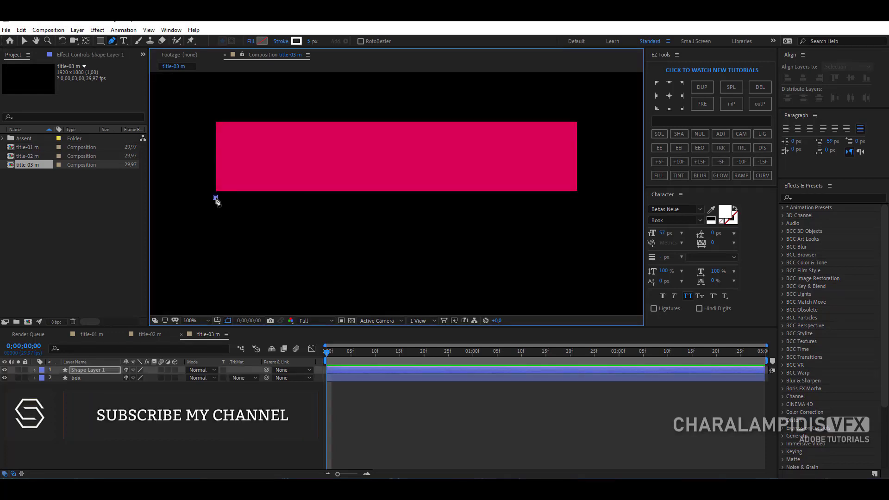
{"action": "left_click", "coordinate": [577, 197]}
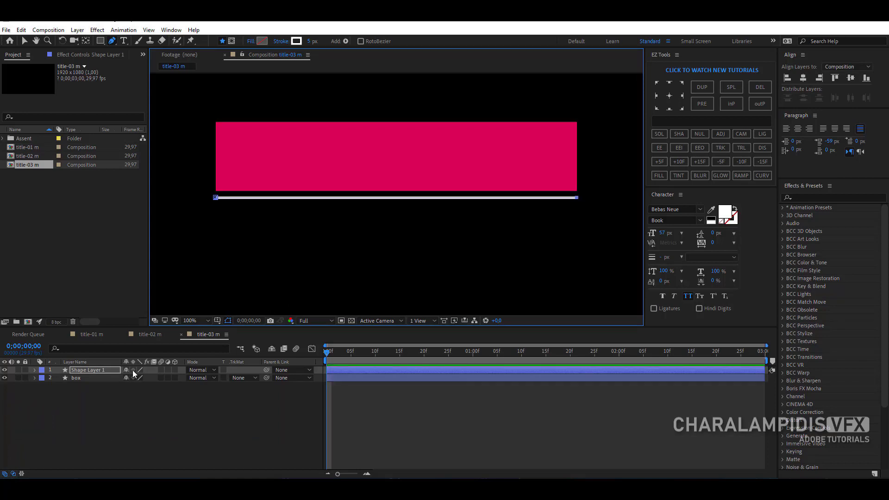
Rename the new line's shape layer as line.
{"action": "left_click", "coordinate": [87, 369]}
{"action": "key", "text": "Return"}
{"action": "type", "text": "l"}
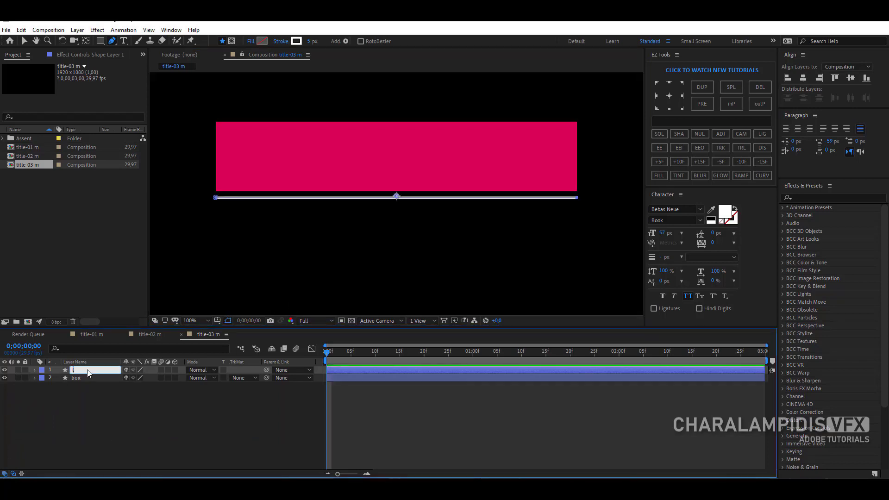
{"action": "type", "text": "ine"}
{"action": "key", "text": "Return"}
{"action": "left_click", "coordinate": [84, 396]}
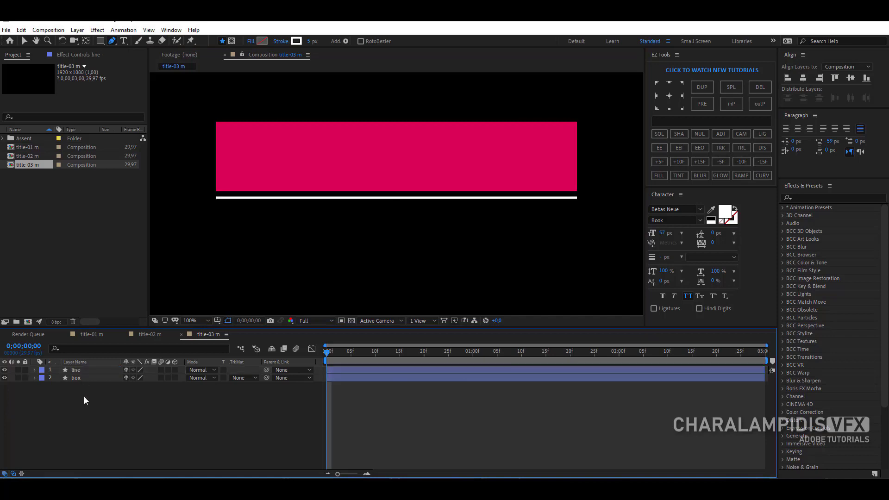
Add a text layer with the person's full name over the pink box.
{"action": "left_click", "coordinate": [198, 322]}
{"action": "left_click", "coordinate": [205, 176]}
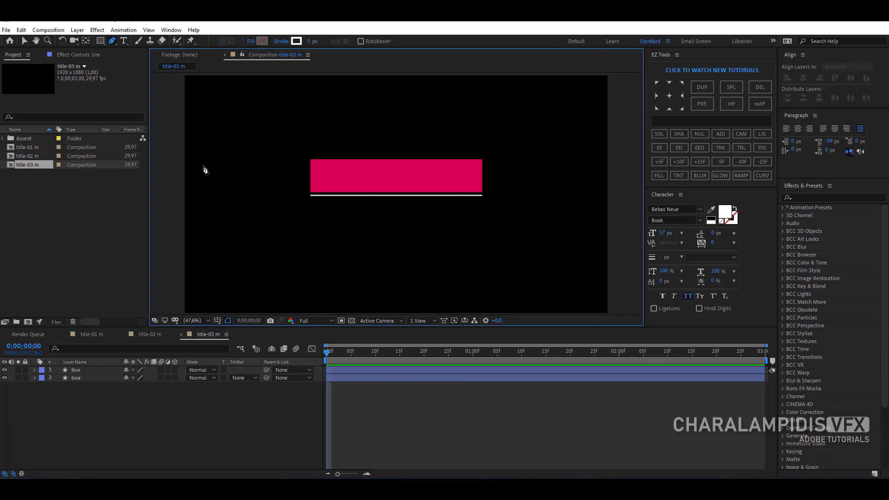
{"action": "left_click", "coordinate": [124, 41]}
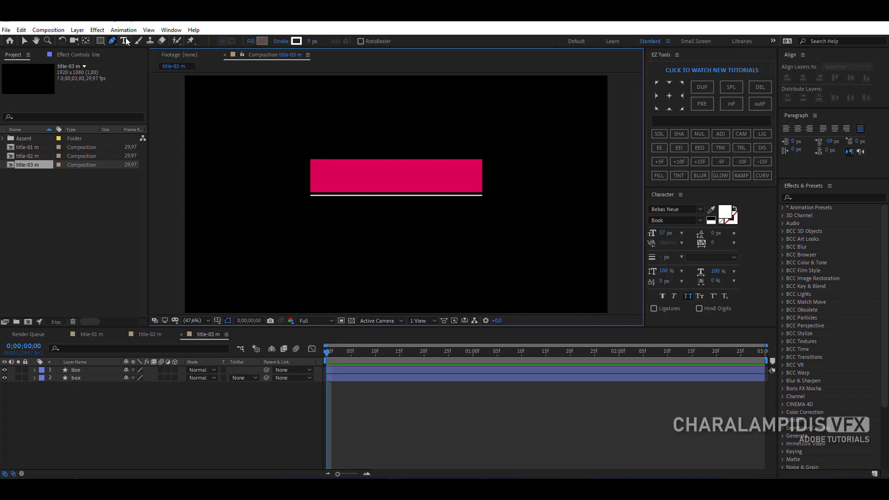
{"action": "left_click", "coordinate": [332, 186]}
{"action": "type", "text": "jessica burg"}
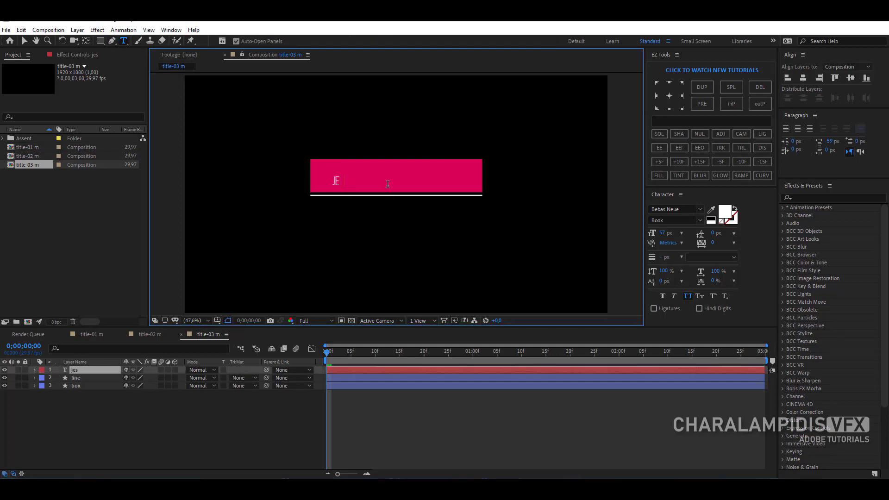
{"action": "type", "text": "iag"}
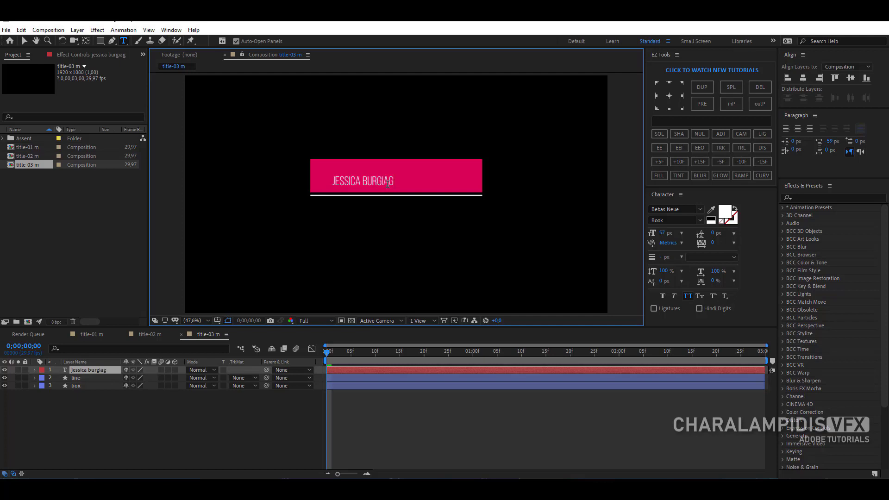
{"action": "type", "text": "a"}
Set the name text to Bold at 126 px and move it to the middle of the pink box.
{"action": "key", "text": "ctrl+a"}
{"action": "left_click", "coordinate": [700, 222]}
{"action": "left_click", "coordinate": [664, 260]}
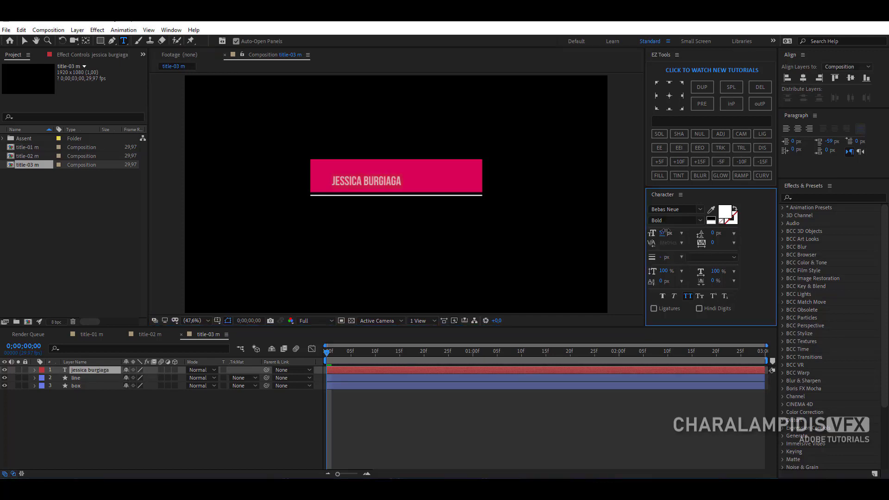
{"action": "left_click_drag", "start_coordinate": [664, 233], "coordinate": [708, 233]}
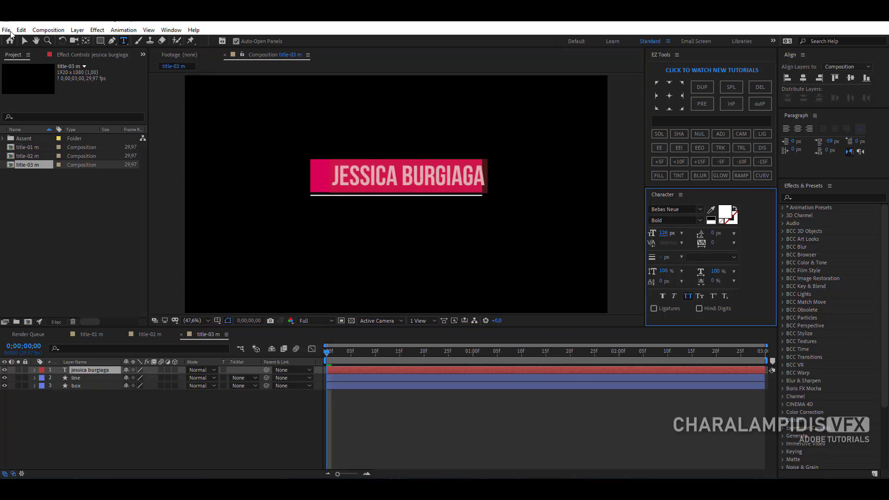
{"action": "left_click", "coordinate": [24, 41]}
{"action": "left_click_drag", "start_coordinate": [377, 180], "coordinate": [360, 175]}
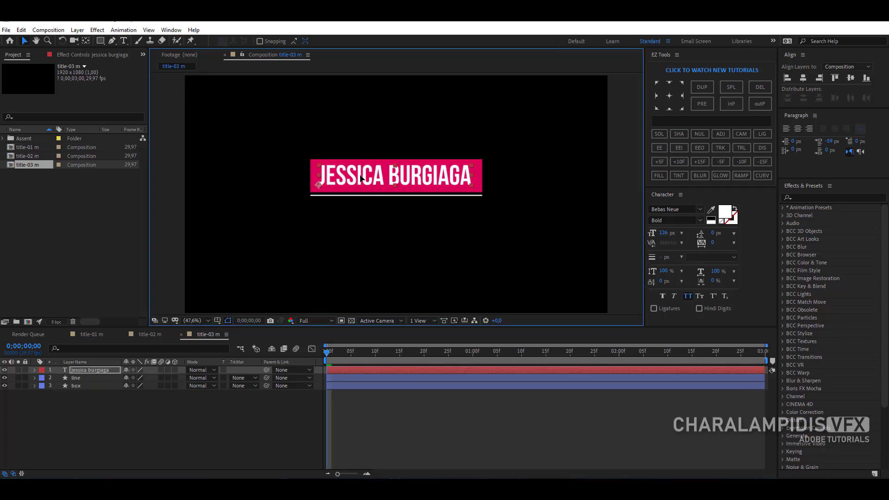
Rename the name's text layer as text-01.
{"action": "left_click", "coordinate": [91, 370]}
{"action": "key", "text": "Return"}
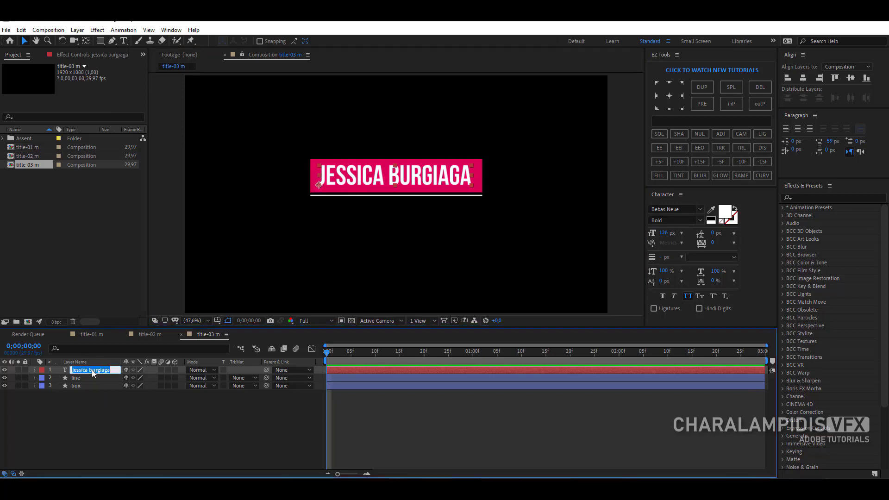
{"action": "type", "text": "text-01"}
{"action": "key", "text": "Return"}
Duplicate text-01, move the copy below the white line, and replace its text with FASHION MODELS.
{"action": "key", "text": "ctrl+d"}
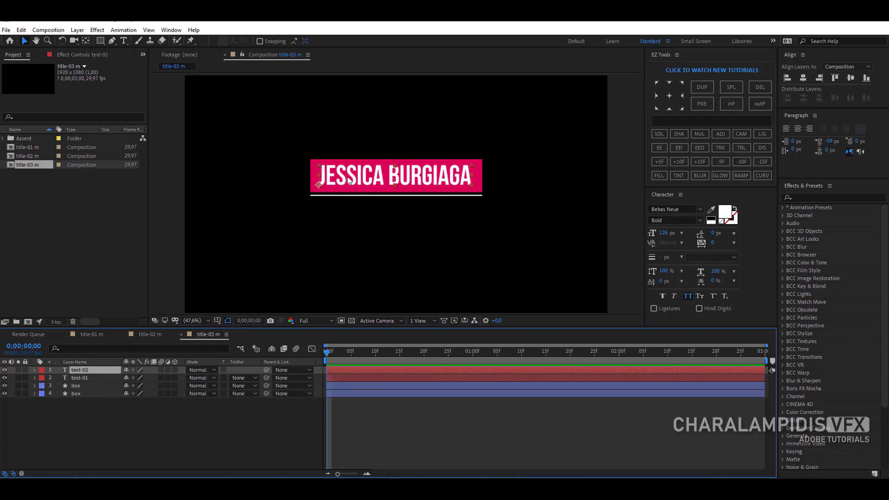
{"action": "left_click_drag", "start_coordinate": [348, 180], "coordinate": [350, 214]}
{"action": "double_click", "coordinate": [350, 214]}
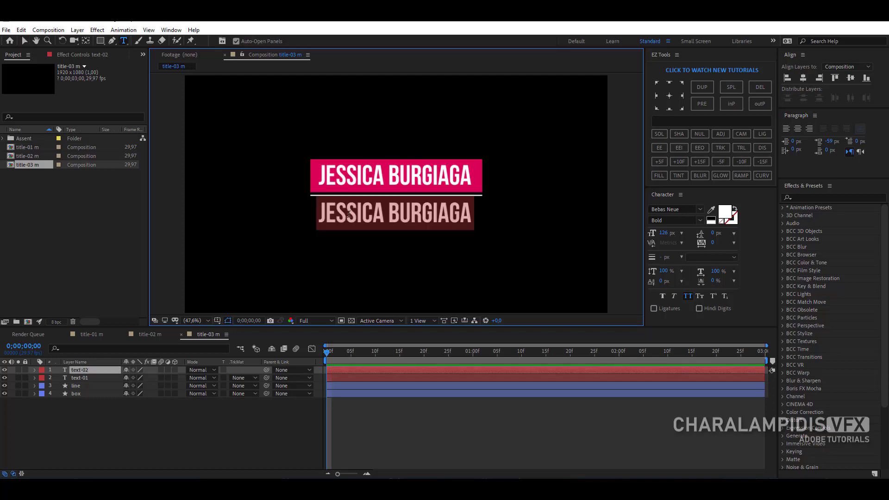
{"action": "type", "text": "FASHI"}
{"action": "type", "text": "ON M"}
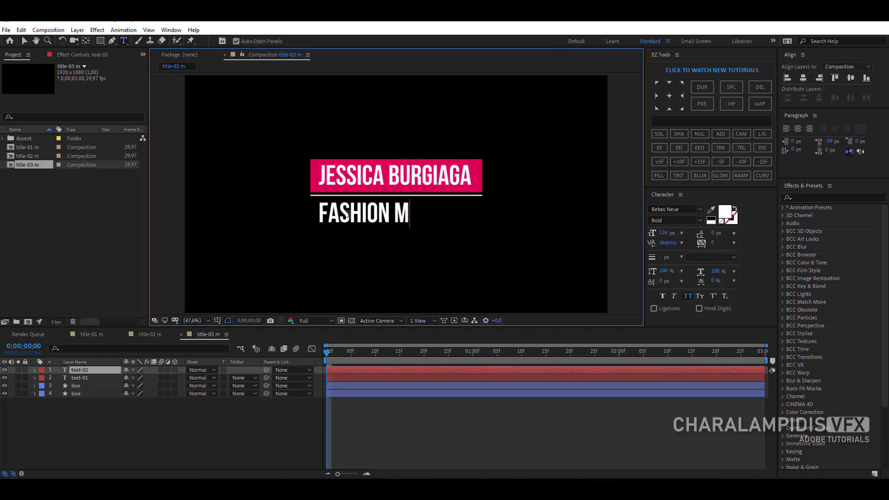
{"action": "type", "text": "ODELS"}
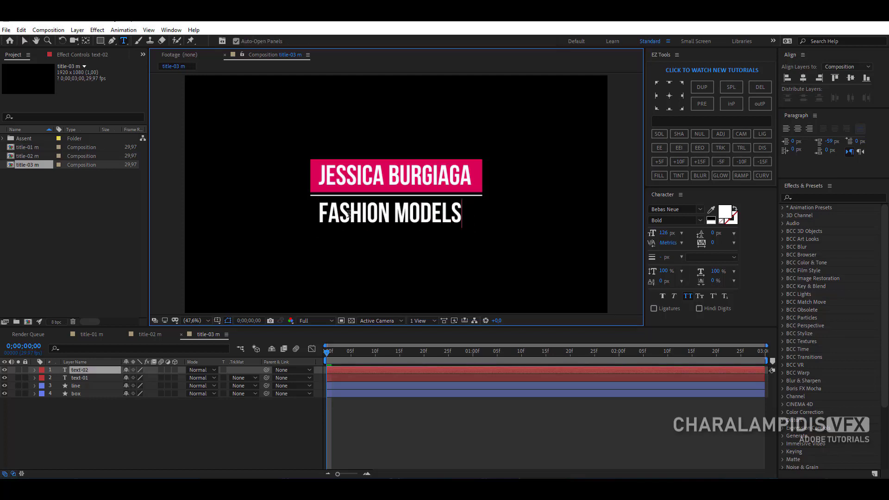
Set the FASHION MODELS text to Book at 71 px and position it close beneath the middle of the line.
{"action": "key", "text": "ctrl+a"}
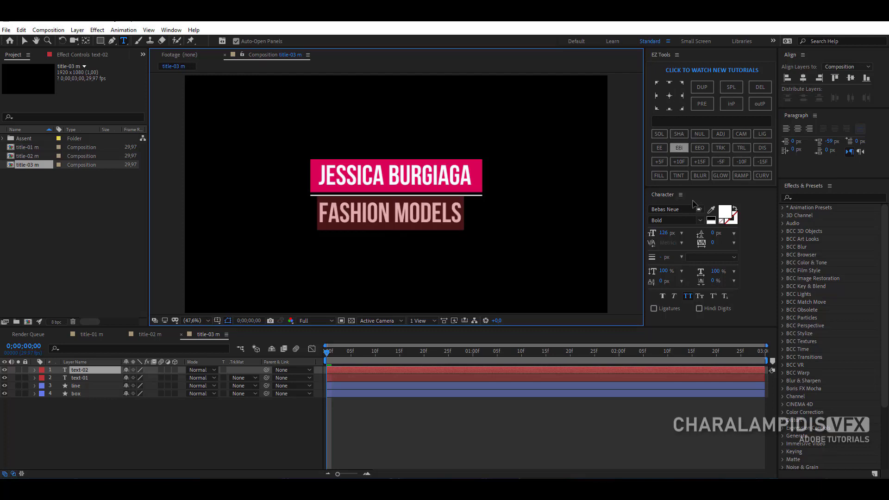
{"action": "left_click", "coordinate": [695, 219]}
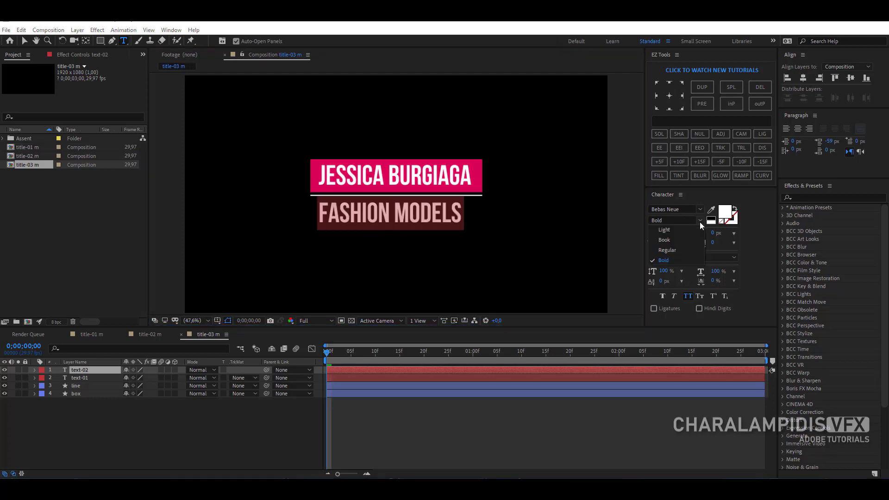
{"action": "left_click", "coordinate": [674, 243]}
{"action": "left_click_drag", "start_coordinate": [666, 237], "coordinate": [630, 236]}
{"action": "left_click", "coordinate": [82, 371]}
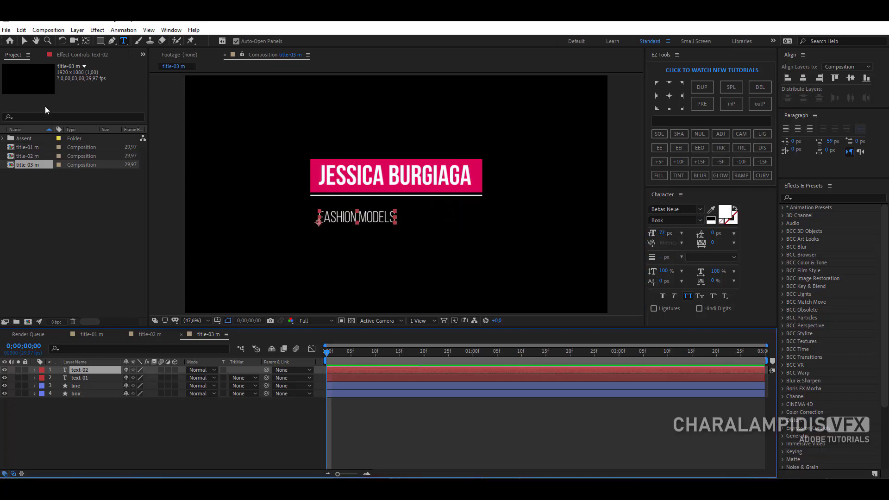
{"action": "left_click", "coordinate": [24, 40]}
{"action": "left_click_drag", "start_coordinate": [349, 223], "coordinate": [384, 211]}
{"action": "left_click", "coordinate": [106, 418]}
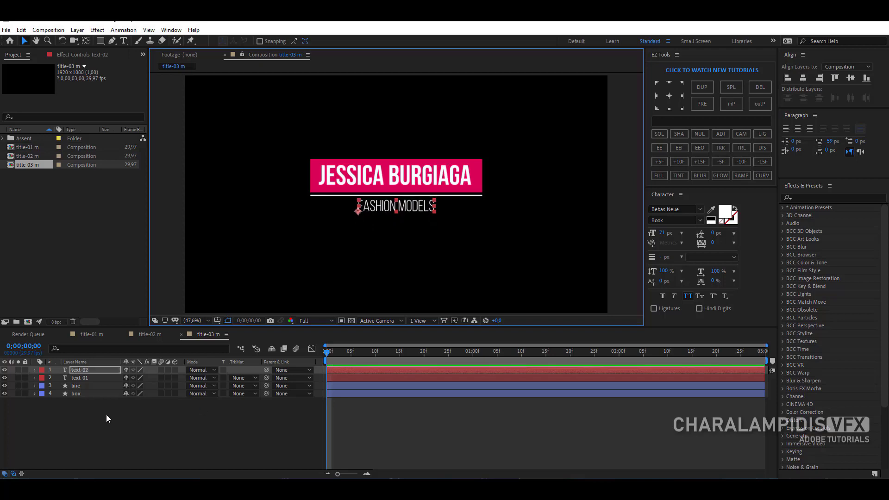
Align text-01 and text-02 to each other by their horizontal centres.
{"action": "left_click", "coordinate": [81, 371]}
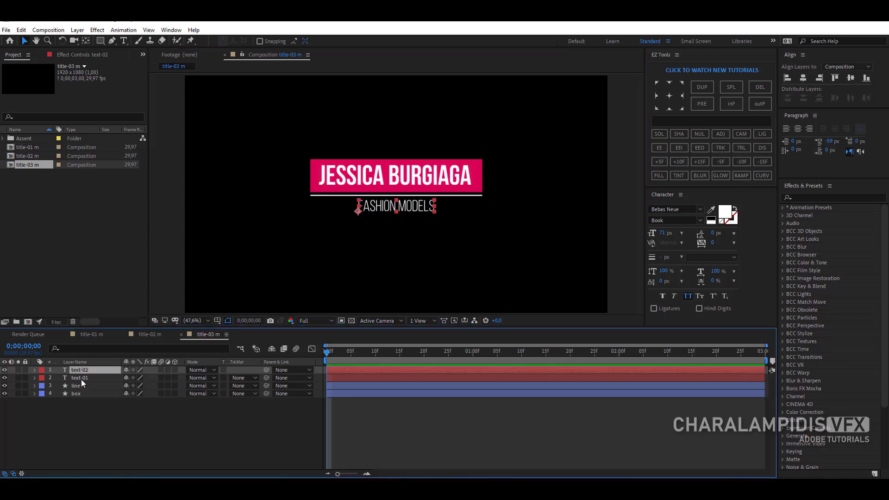
{"action": "left_click", "coordinate": [81, 380], "text": "shift"}
{"action": "left_click", "coordinate": [803, 80]}
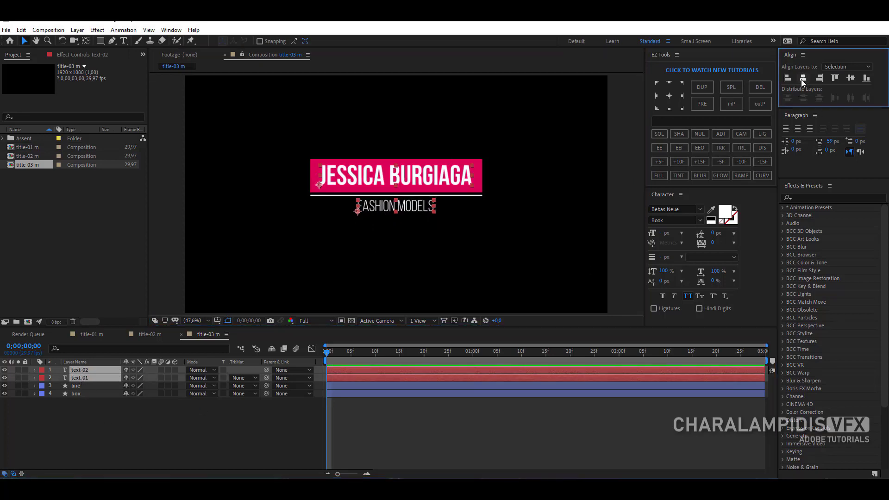
{"action": "left_click", "coordinate": [134, 415]}
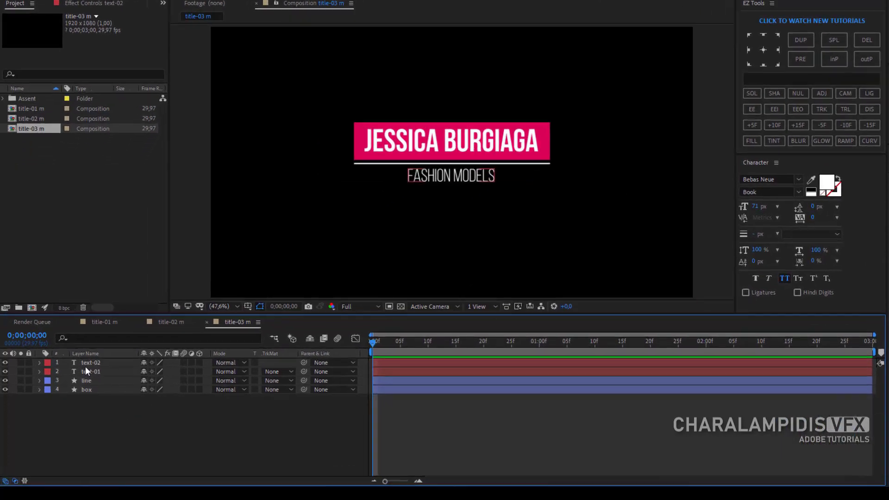
Move text-01 directly above the box layer and set the box's track matte to Luma Inverted Matte "text-01".
{"action": "left_click", "coordinate": [93, 378]}
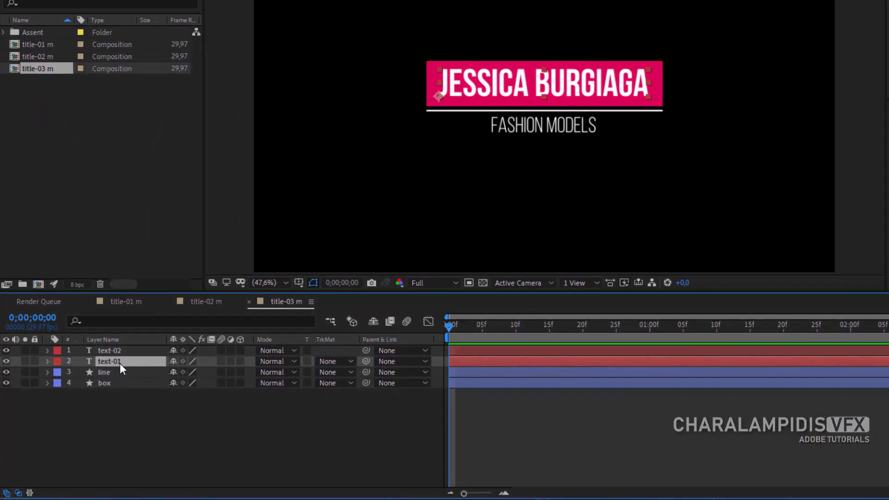
{"action": "left_click_drag", "start_coordinate": [117, 366], "coordinate": [117, 377]}
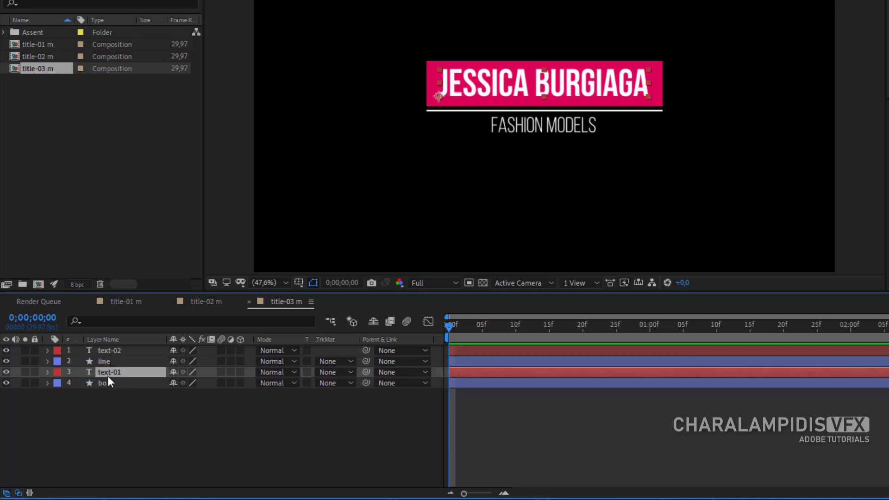
{"action": "left_click", "coordinate": [105, 383]}
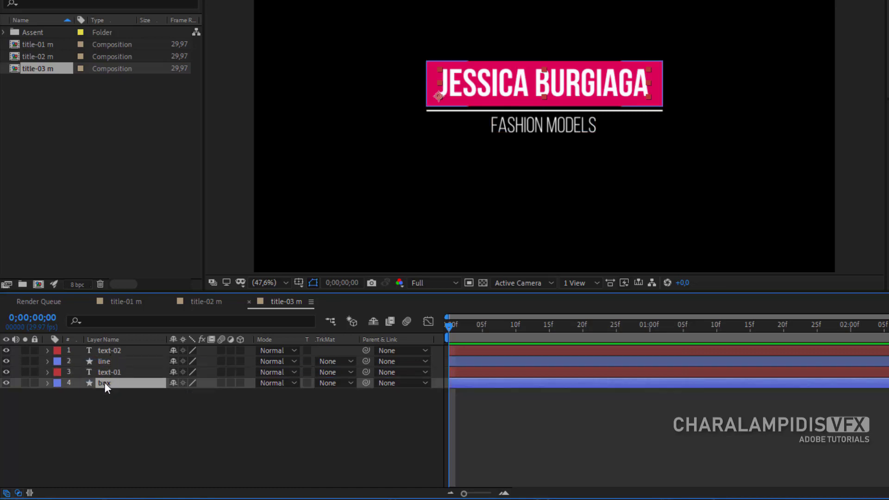
{"action": "left_click", "coordinate": [334, 382]}
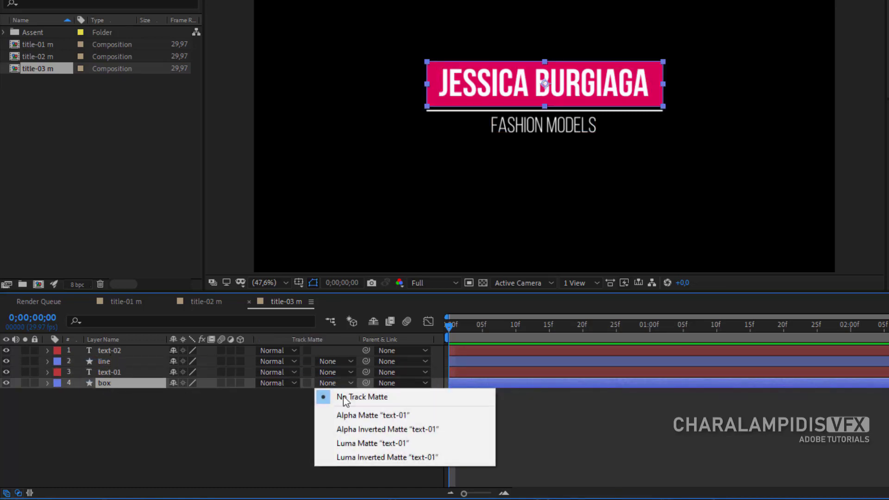
{"action": "left_click", "coordinate": [378, 457]}
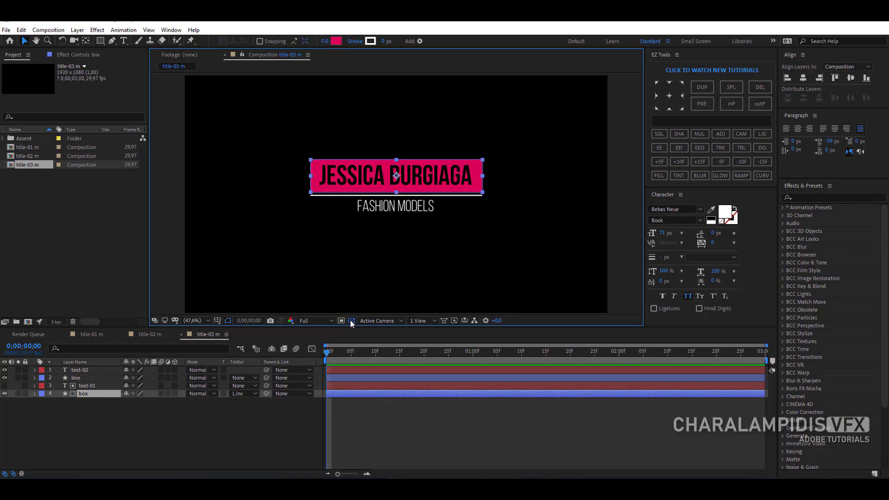
{"action": "left_click", "coordinate": [351, 321]}
{"action": "left_click", "coordinate": [351, 321]}
{"action": "left_click", "coordinate": [143, 434]}
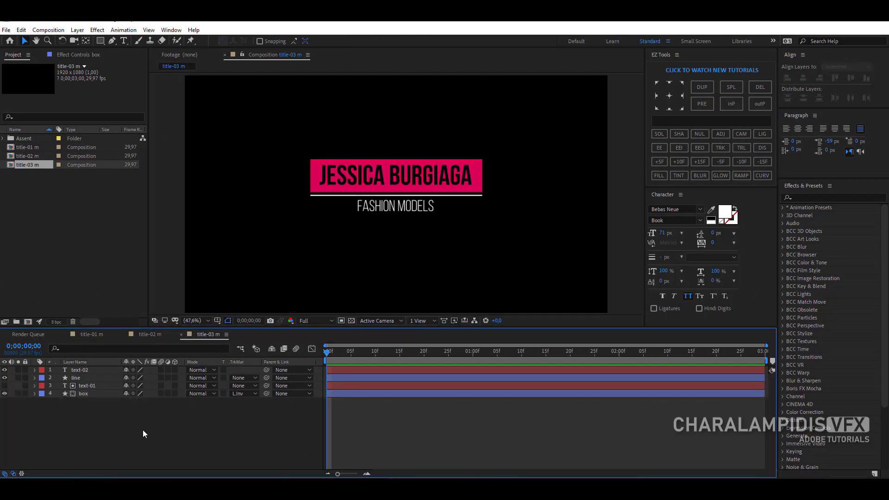
Mark text-01 as shy and hide shy layers in the timeline.
{"action": "left_click", "coordinate": [126, 385]}
{"action": "left_click", "coordinate": [272, 349]}
Set the box's anchor point to its bottom centre and the line's anchor point to its left end.
{"action": "left_click", "coordinate": [91, 389]}
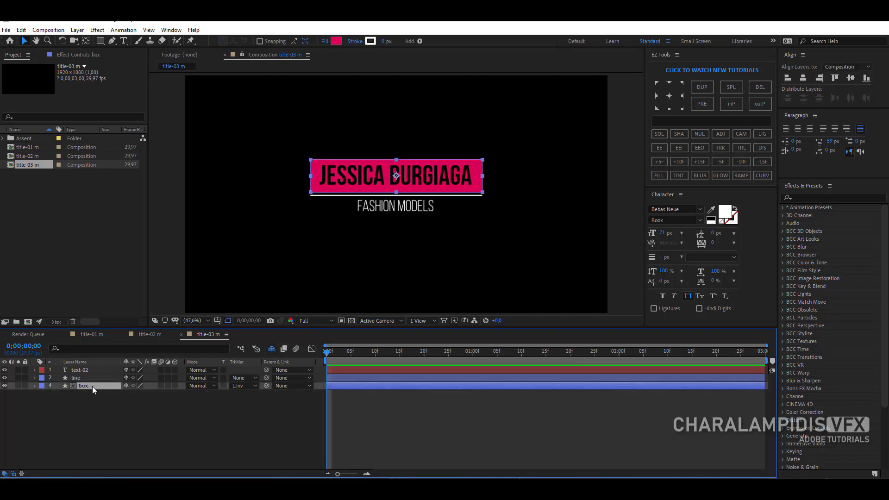
{"action": "left_click", "coordinate": [668, 108]}
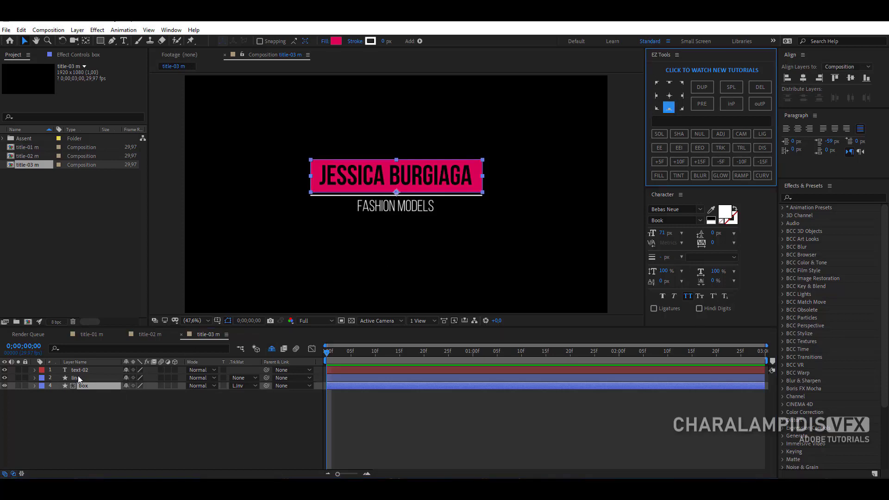
{"action": "left_click", "coordinate": [78, 378]}
{"action": "left_click", "coordinate": [656, 96]}
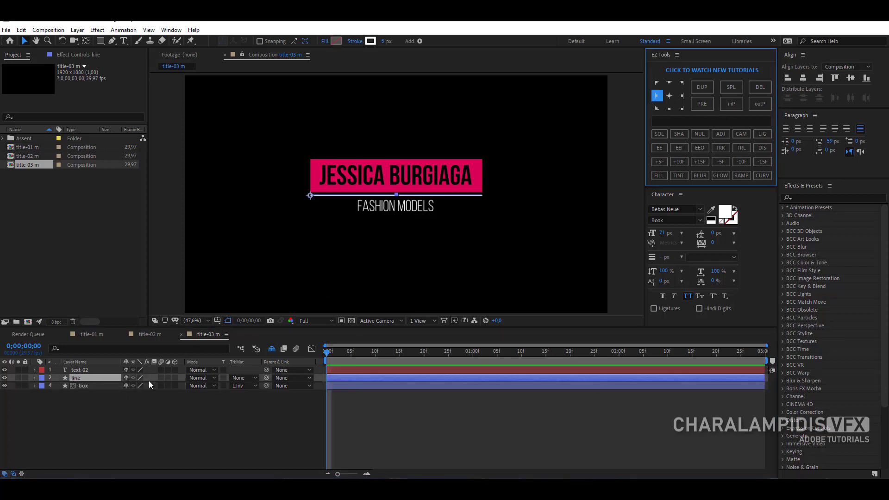
At 0;00;00;15, unlink the Scale proportions of line and box and add a Scale keyframe at 100% to each.
{"action": "left_click", "coordinate": [84, 385], "text": "ctrl"}
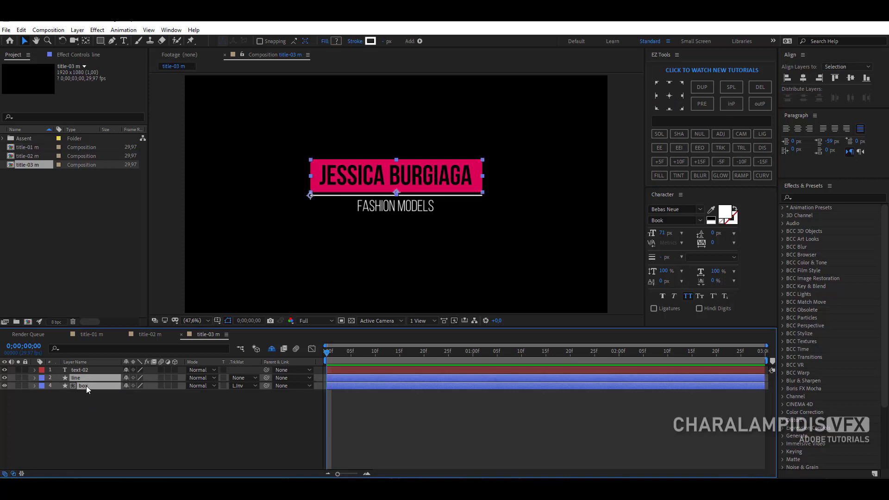
{"action": "key", "text": "s"}
{"action": "left_click_drag", "start_coordinate": [392, 351], "coordinate": [400, 355]}
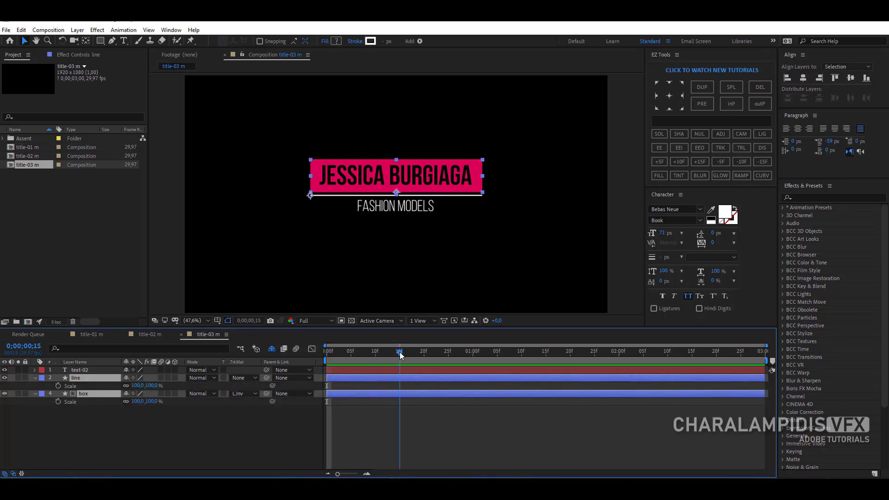
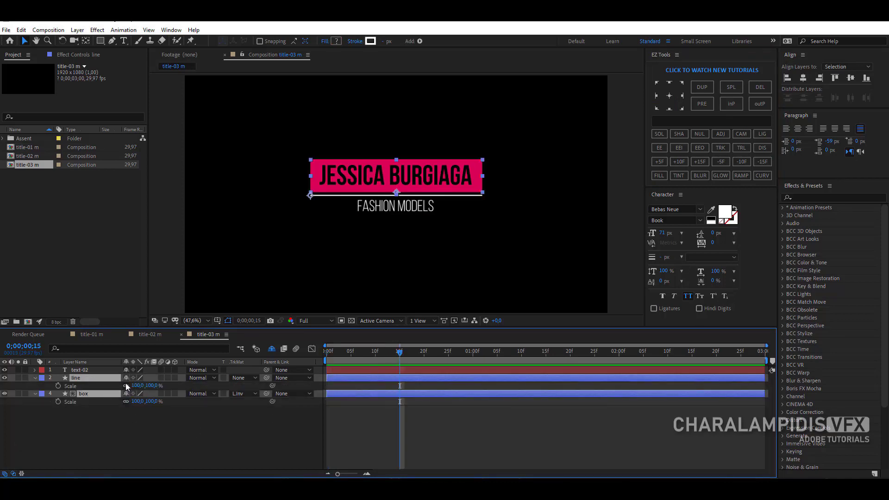
{"action": "left_click", "coordinate": [132, 417]}
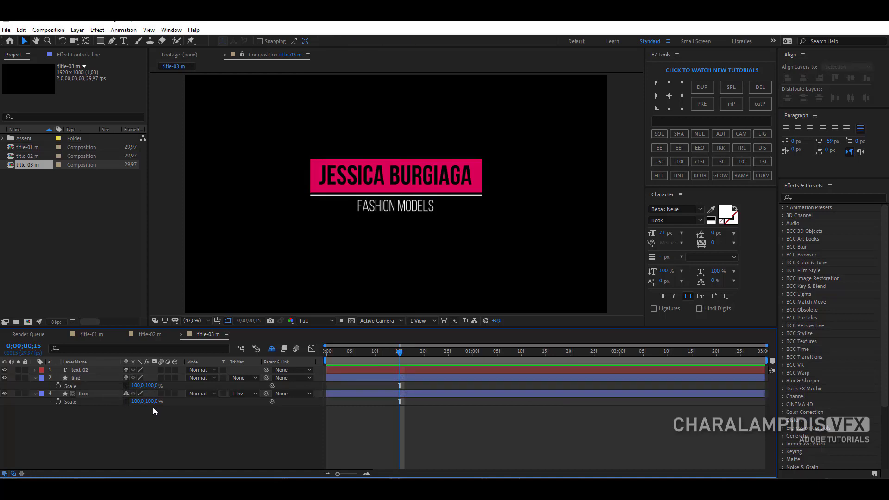
{"action": "left_click", "coordinate": [80, 378]}
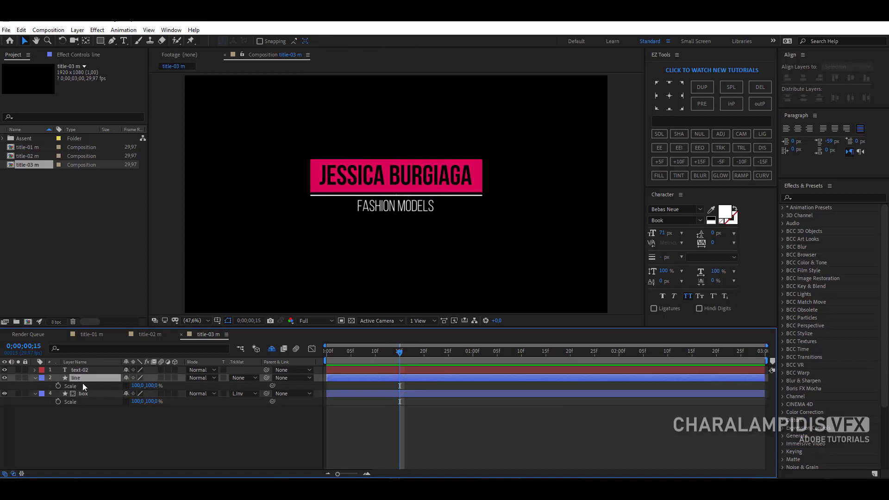
{"action": "left_click", "coordinate": [58, 385]}
{"action": "left_click", "coordinate": [57, 401]}
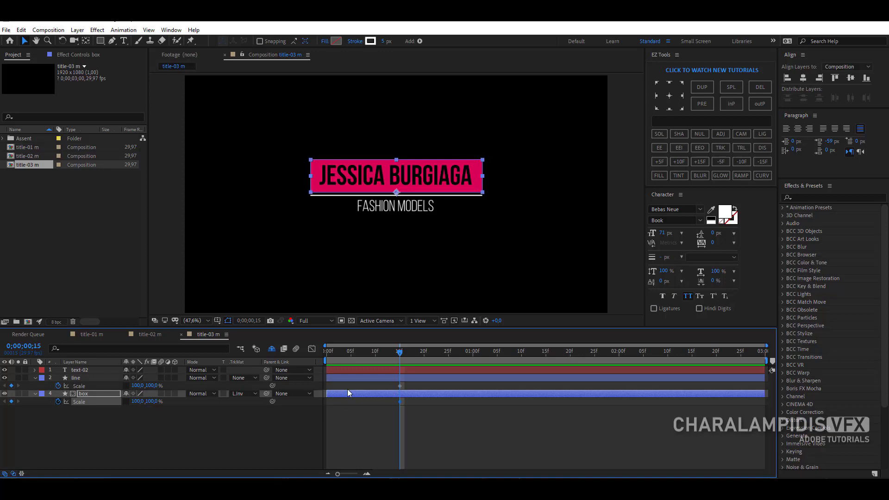
At frame 0, set the line's horizontal Scale and the box's vertical Scale to 0%, and apply Easy Ease to all Scale keyframes.
{"action": "left_click", "coordinate": [329, 358]}
{"action": "left_click", "coordinate": [136, 386]}
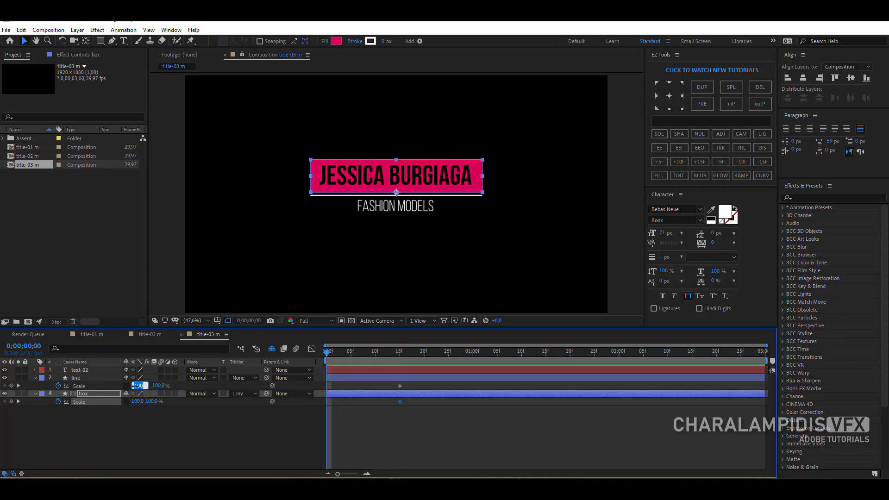
{"action": "type", "text": "0"}
{"action": "key", "text": "Return"}
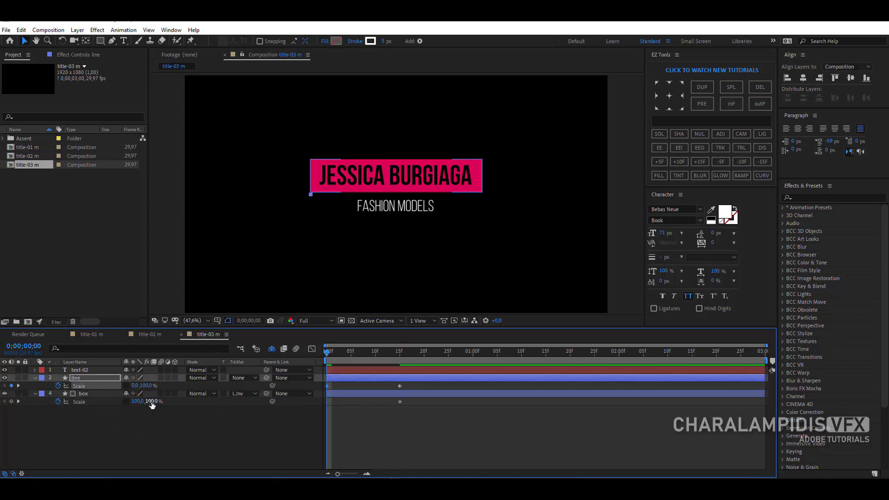
{"action": "left_click", "coordinate": [152, 401]}
{"action": "type", "text": "0"}
{"action": "key", "text": "Return"}
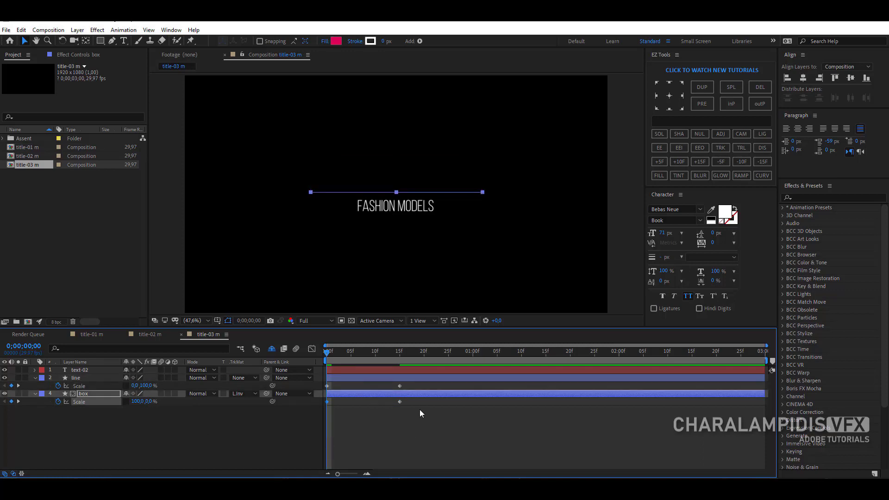
{"action": "left_click_drag", "start_coordinate": [410, 387], "coordinate": [320, 413]}
{"action": "key", "text": "F9"}
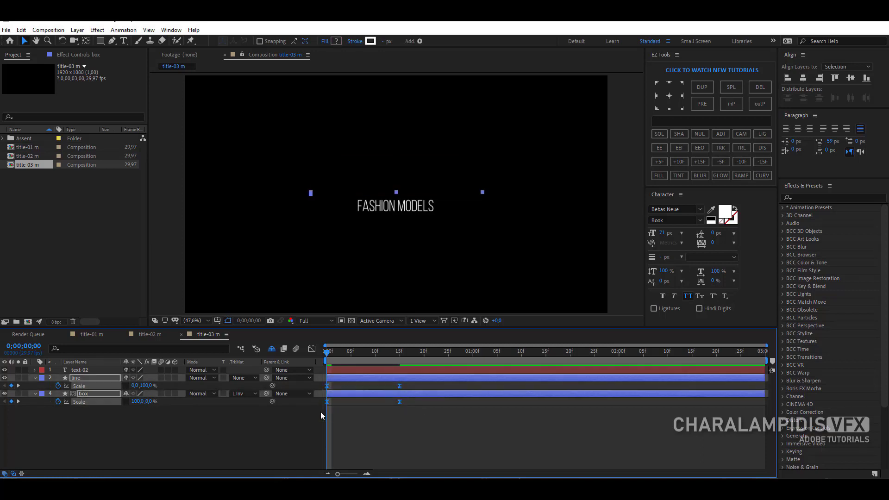
Go to 0;00;00;15 and add a new mask to the text-02 layer.
{"action": "left_click_drag", "start_coordinate": [327, 352], "coordinate": [400, 369]}
{"action": "left_click", "coordinate": [77, 370]}
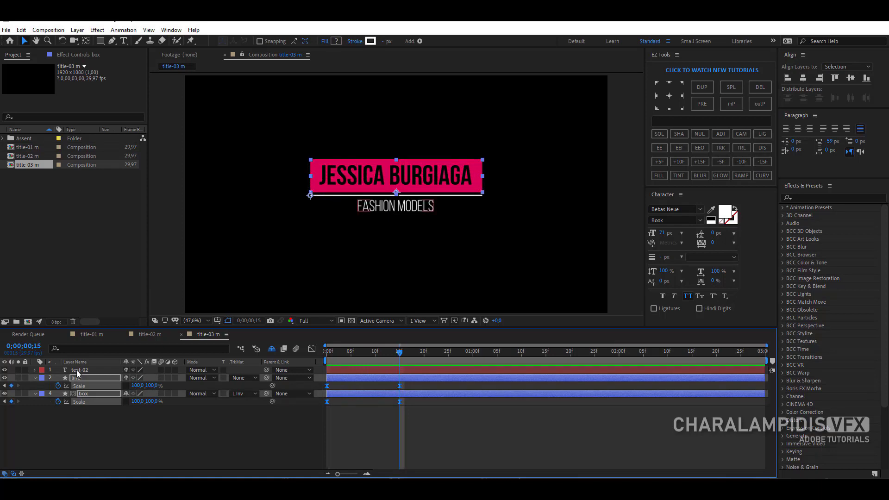
{"action": "right_click", "coordinate": [76, 371]}
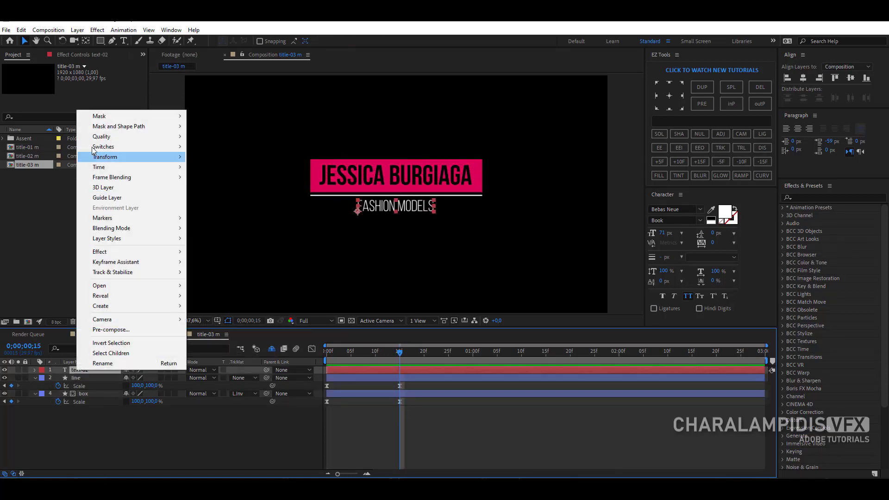
{"action": "mouse_move", "coordinate": [116, 117]}
{"action": "left_click", "coordinate": [218, 116]}
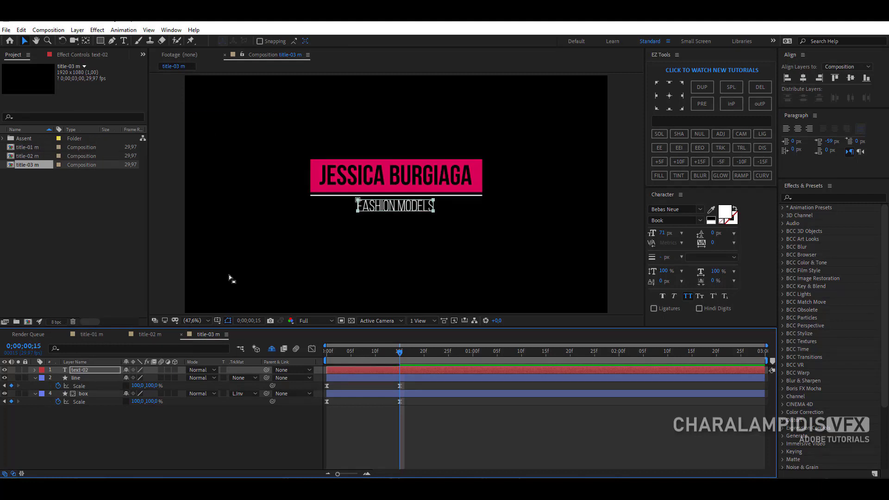
Add a Position animator to text-02 and keyframe its Position of 0,0 at 0;00;01;00.
{"action": "left_click", "coordinate": [35, 370]}
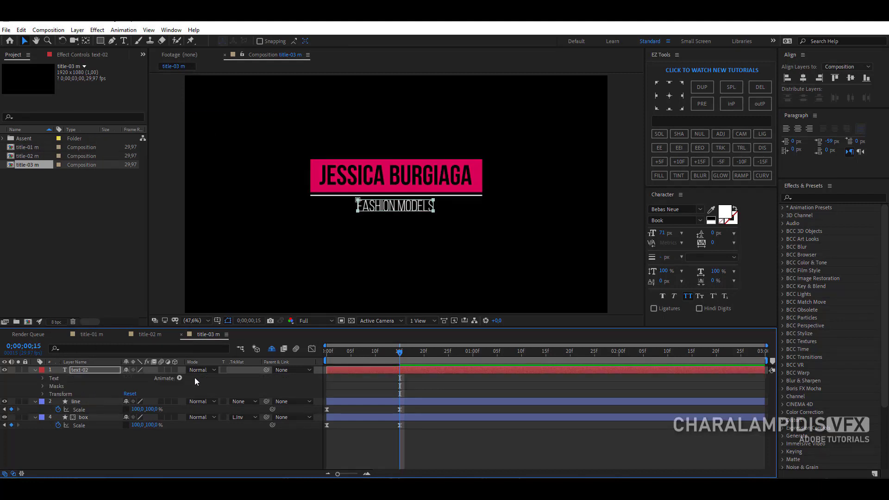
{"action": "left_click", "coordinate": [179, 378]}
{"action": "left_click", "coordinate": [218, 214]}
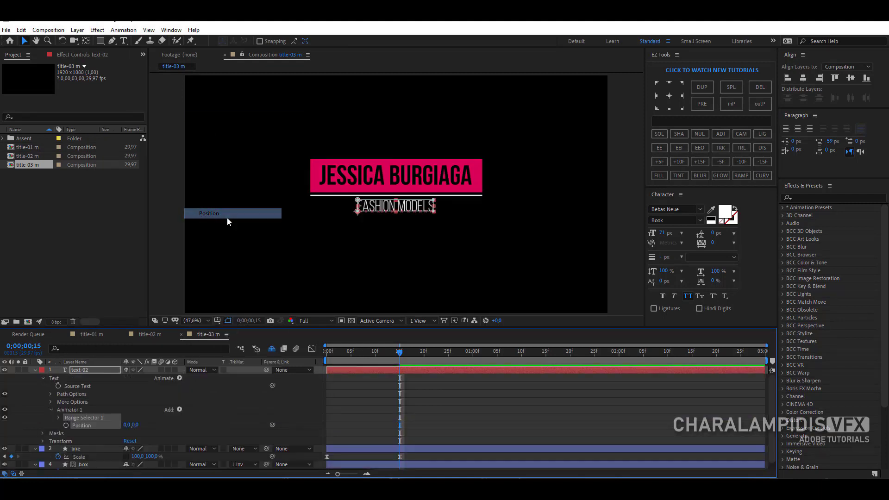
{"action": "left_click_drag", "start_coordinate": [477, 352], "coordinate": [473, 352]}
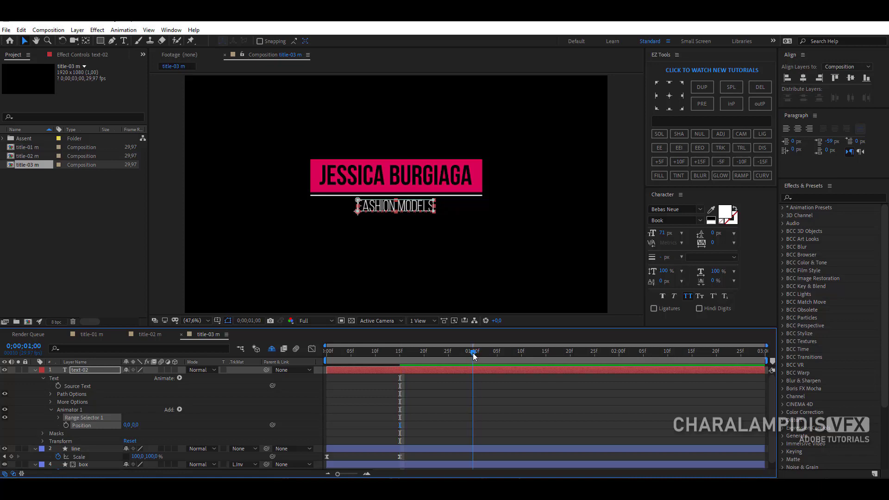
{"action": "left_click", "coordinate": [67, 425]}
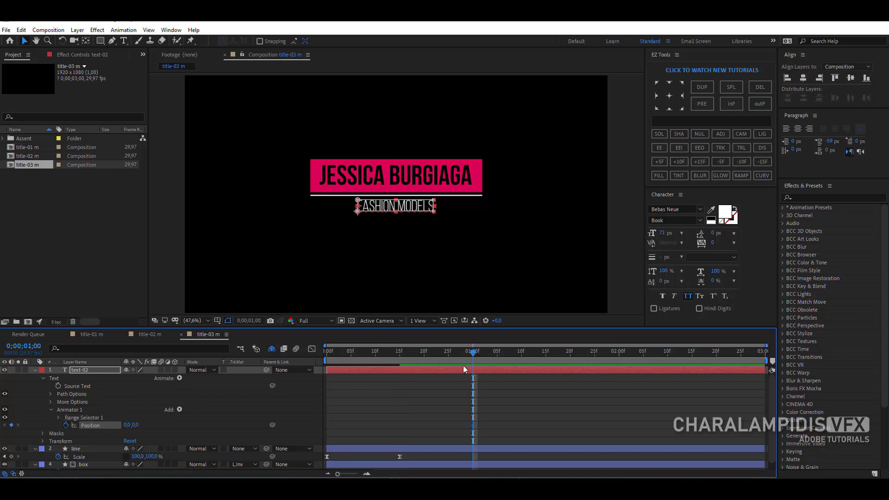
At 0;00;00;15, set the text-02 animator's Position to 0,-67 and apply Easy Ease to both Position keyframes.
{"action": "left_click_drag", "start_coordinate": [472, 355], "coordinate": [400, 353]}
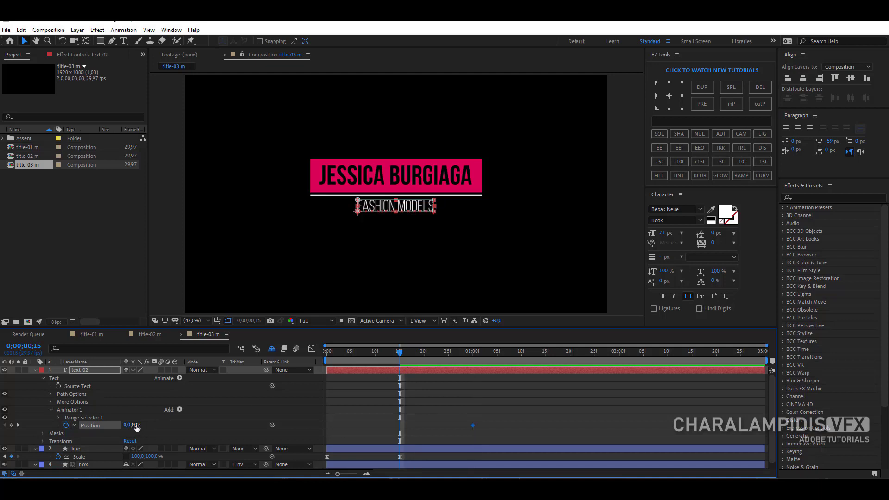
{"action": "left_click_drag", "start_coordinate": [136, 426], "coordinate": [110, 424]}
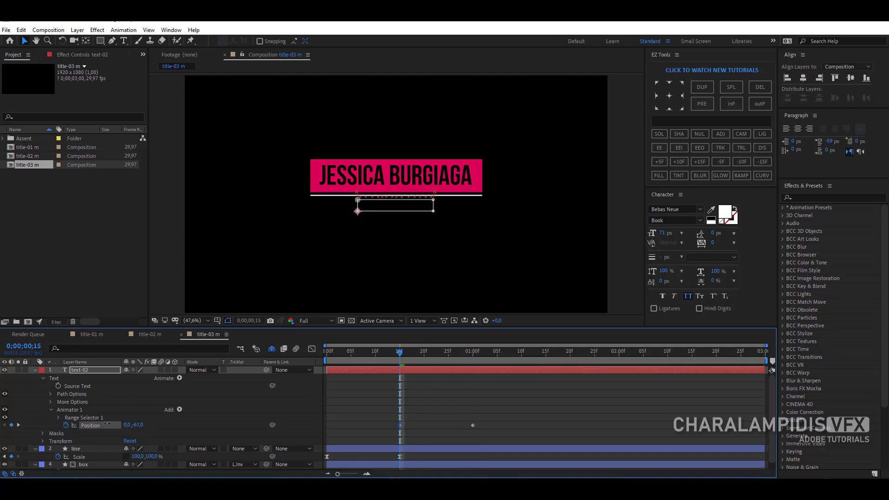
{"action": "left_click_drag", "start_coordinate": [509, 413], "coordinate": [388, 440]}
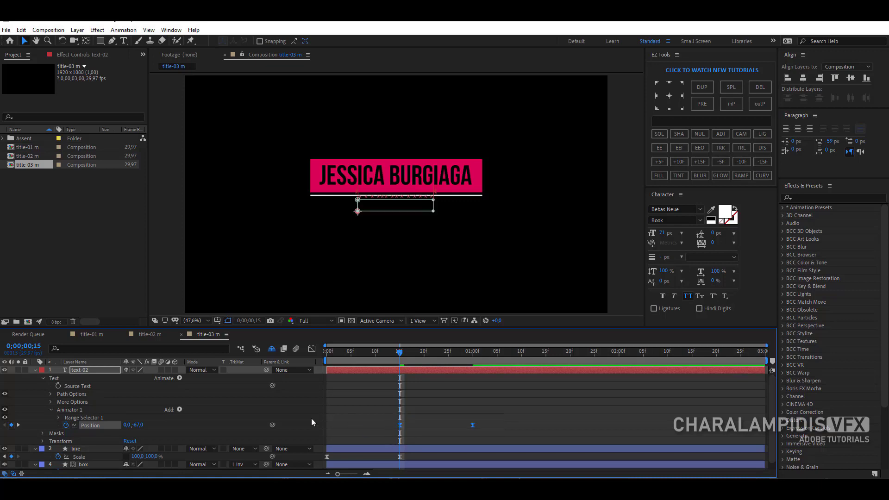
Set the Mask Feather of text-02's Mask 1 to 15 pixels.
{"action": "left_click", "coordinate": [77, 373]}
{"action": "key", "text": "f"}
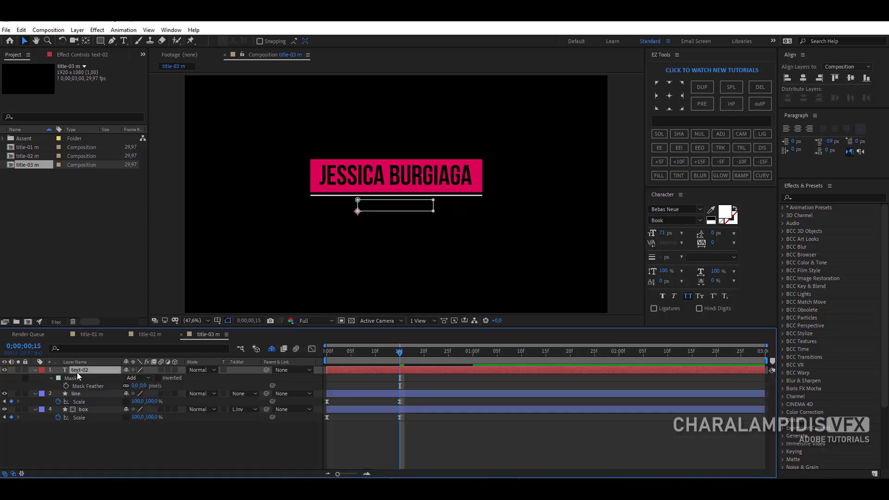
{"action": "left_click", "coordinate": [135, 386]}
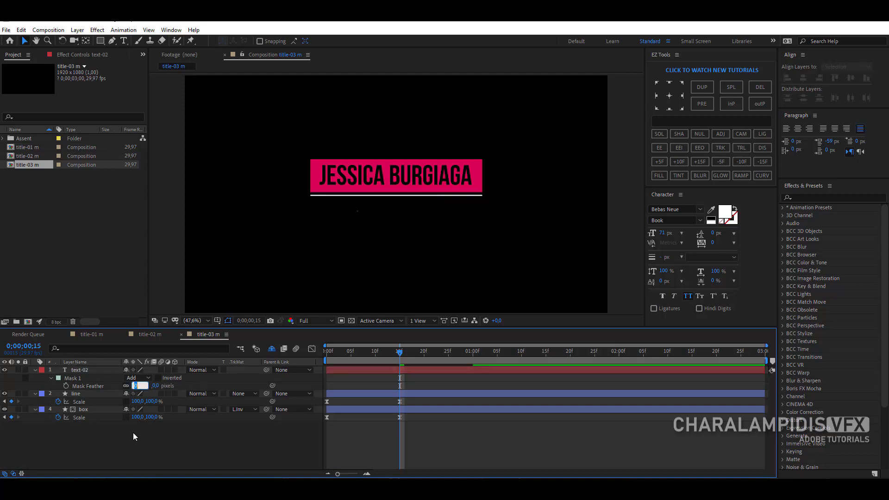
{"action": "type", "text": "15"}
{"action": "key", "text": "Return"}
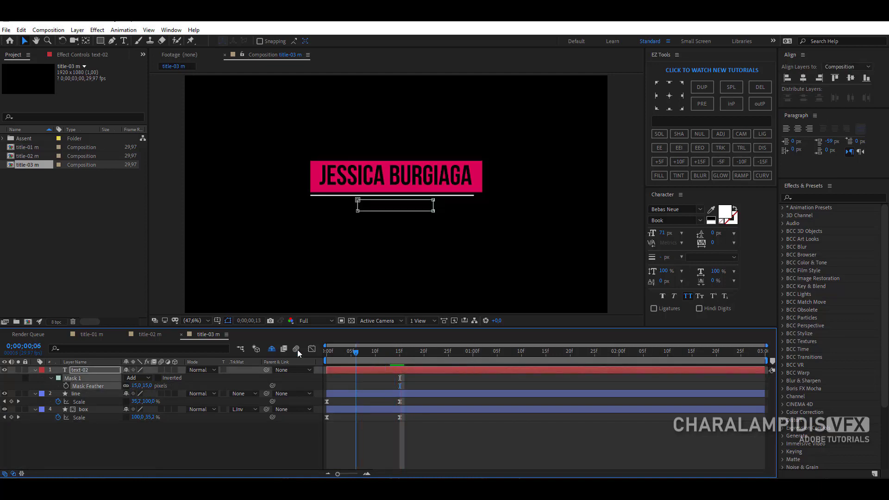
Return to frame 0, collapse the layers, show the shy layer, and enable motion blur for all four layers and the composition.
{"action": "key", "text": "Home"}
{"action": "left_click", "coordinate": [35, 371]}
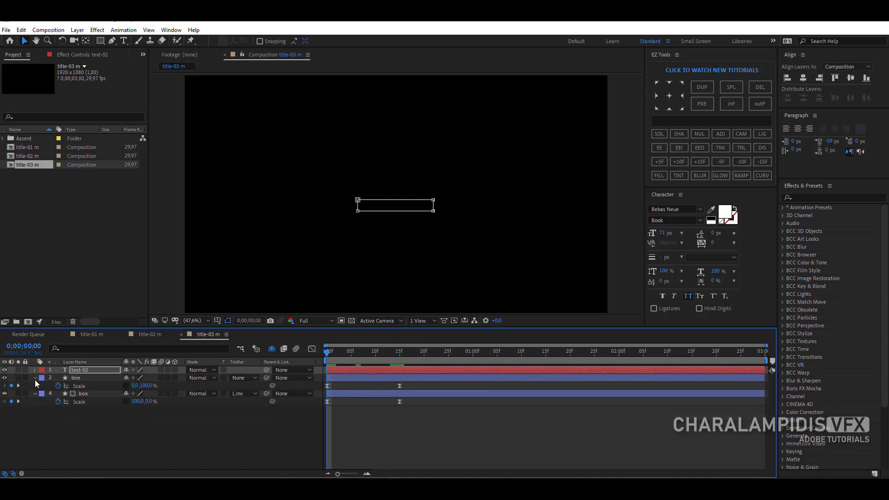
{"action": "left_click", "coordinate": [35, 379]}
{"action": "left_click", "coordinate": [35, 386]}
{"action": "left_click", "coordinate": [271, 349]}
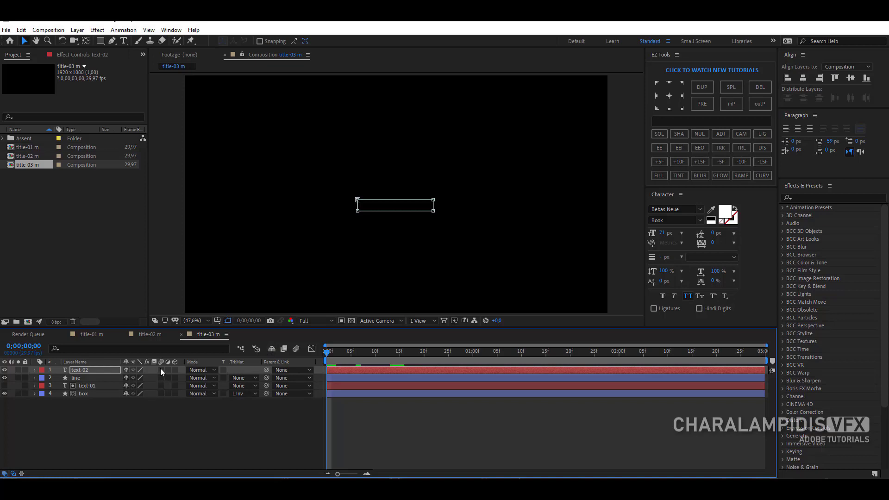
{"action": "left_click_drag", "start_coordinate": [161, 369], "coordinate": [161, 394]}
{"action": "left_click", "coordinate": [295, 349]}
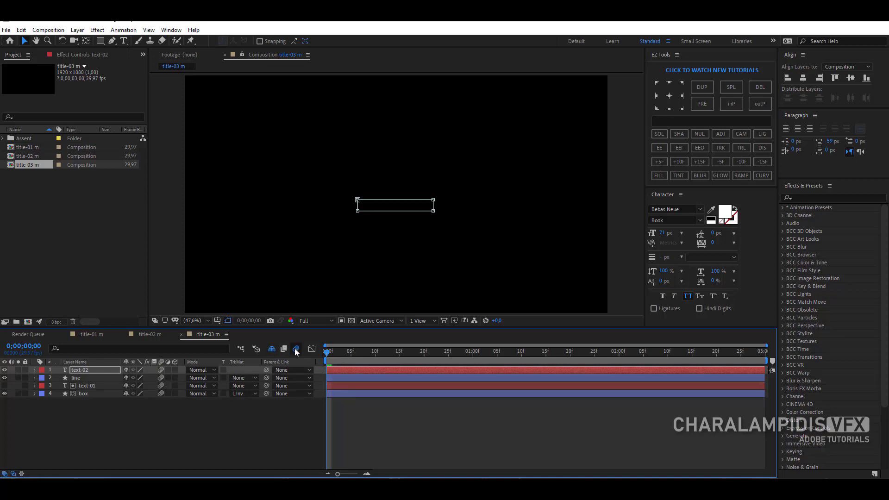
Deselect the layers and preview the finished title-03 m animation.
{"action": "left_click", "coordinate": [204, 428]}
{"action": "key", "text": "space"}
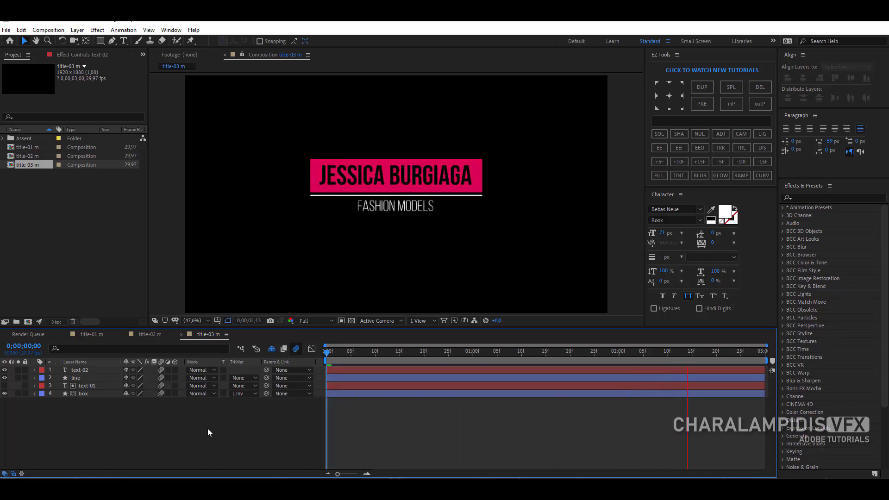
{"action": "key", "text": "space"}
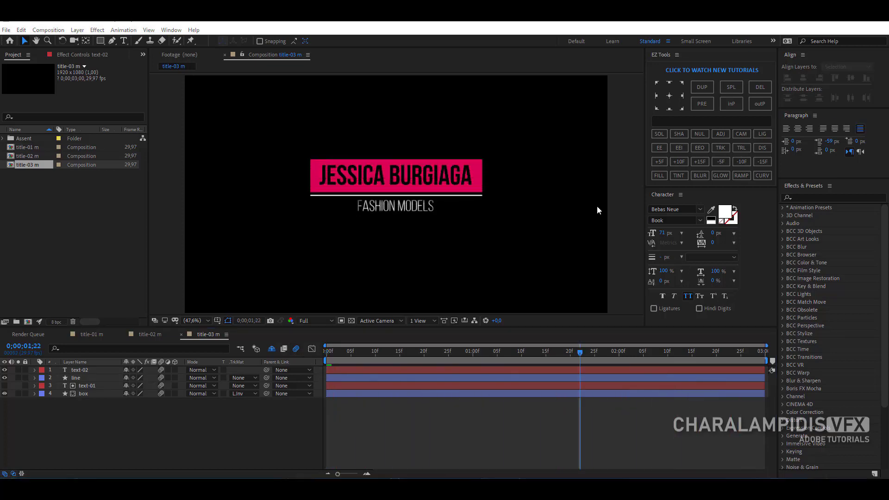
Create a new composition named title-04 m with the HDTV 1080 29,97 preset and a duration of 0;00;03;00.
{"action": "left_click", "coordinate": [50, 31]}
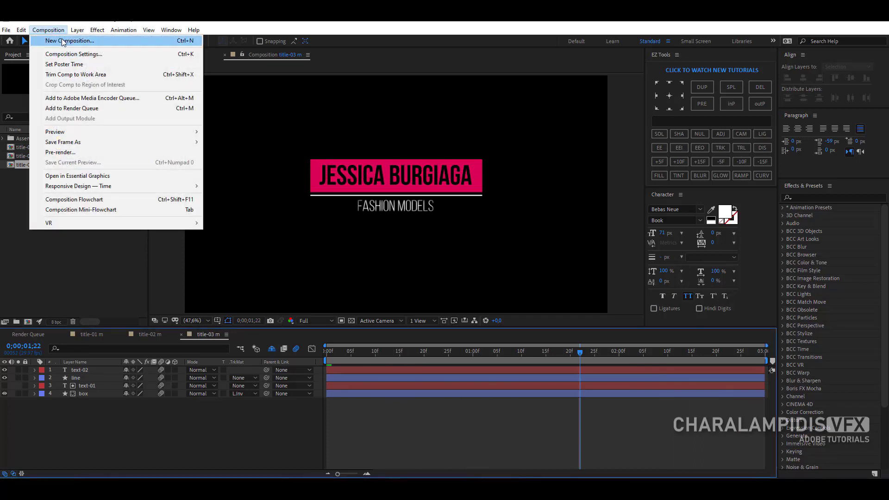
{"action": "left_click", "coordinate": [53, 36]}
{"action": "type", "text": "title"}
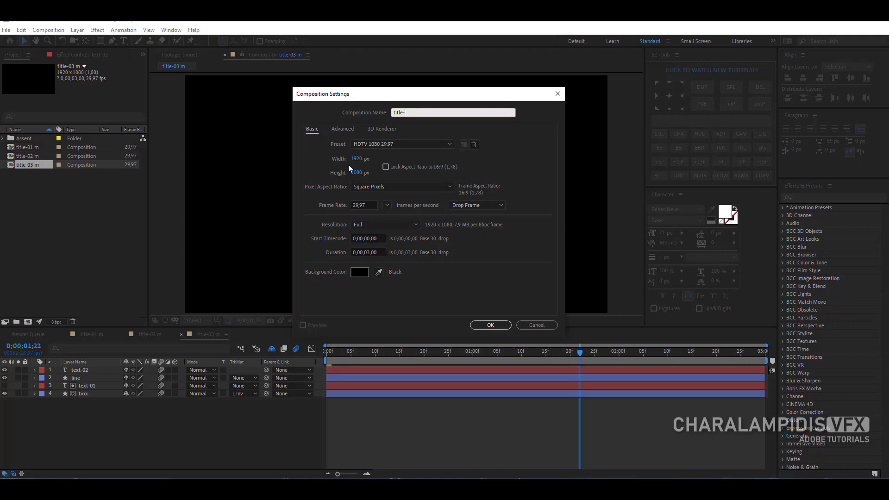
{"action": "type", "text": "-04 m"}
{"action": "left_click", "coordinate": [487, 326]}
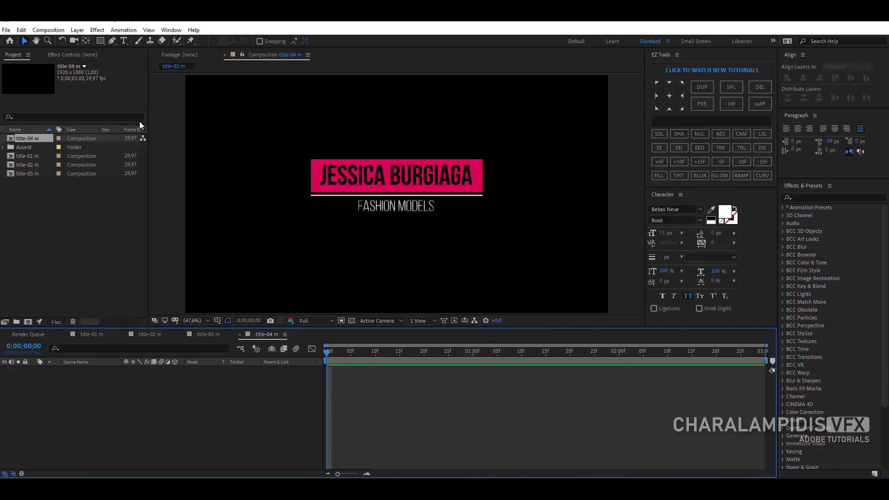
Add a text layer reading "jason stathman" in the upper middle of the title-04 m composition.
{"action": "left_click", "coordinate": [124, 42]}
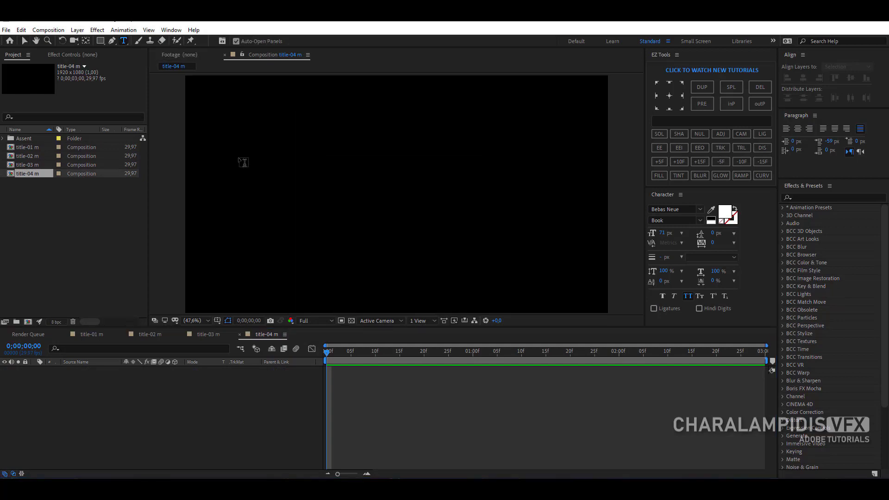
{"action": "left_click", "coordinate": [329, 174]}
{"action": "type", "text": "jason stathm"}
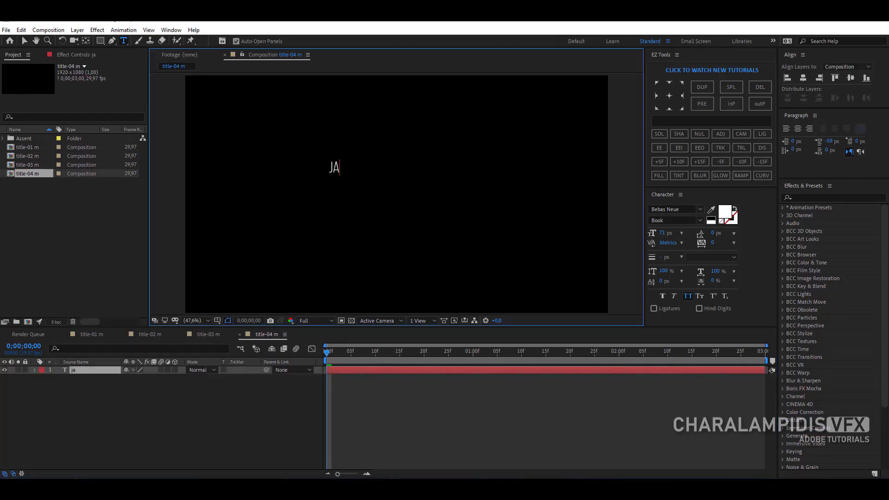
{"action": "type", "text": "an"}
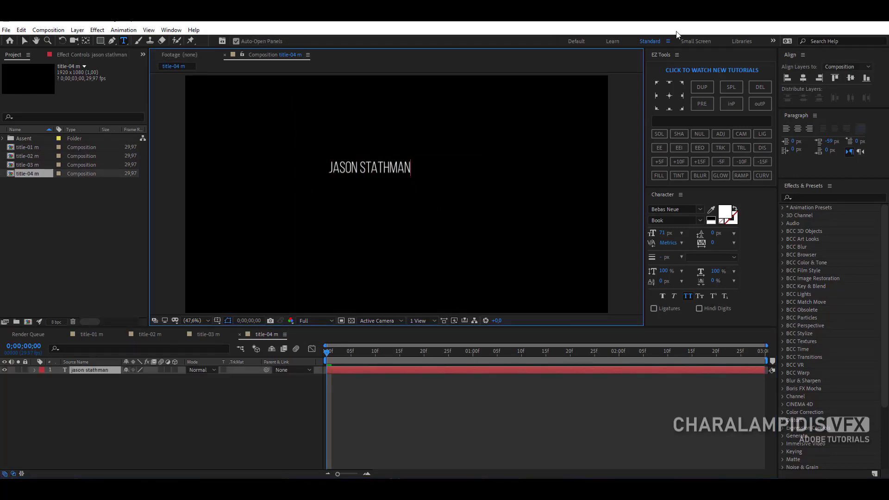
Change the fill color of the whole title text to a pinkish red.
{"action": "key", "text": "ctrl+a"}
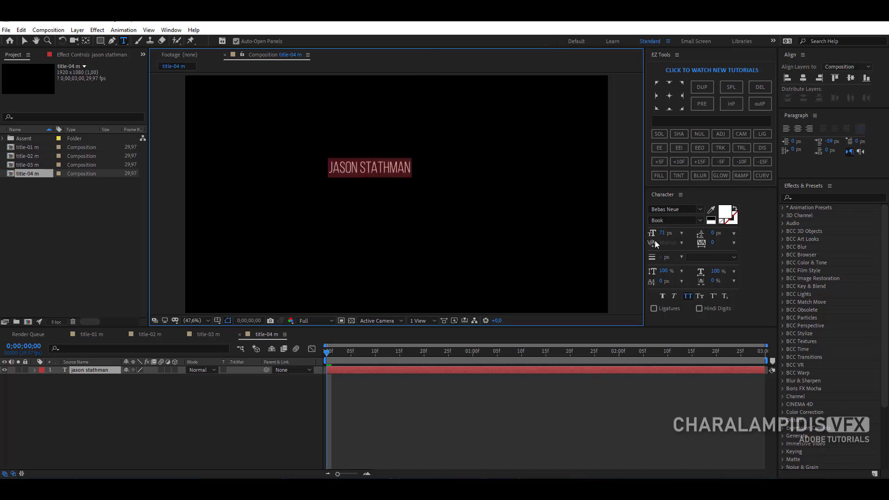
{"action": "left_click", "coordinate": [725, 212]}
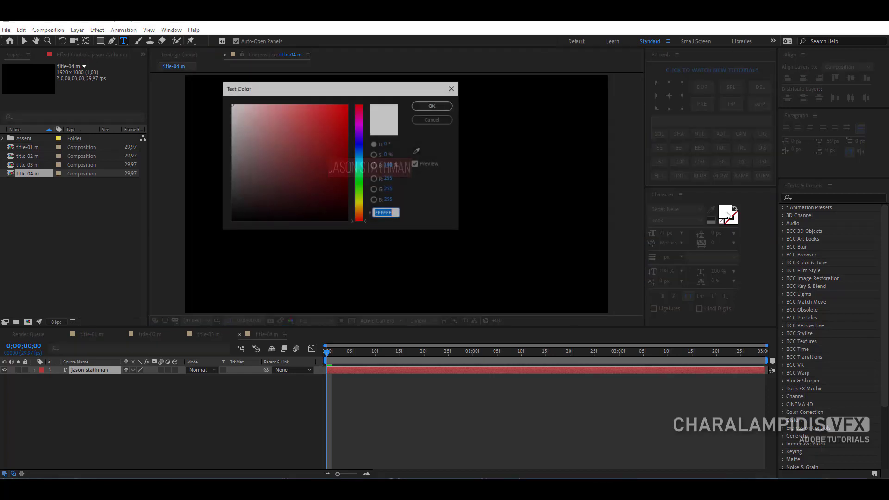
{"action": "left_click", "coordinate": [360, 122]}
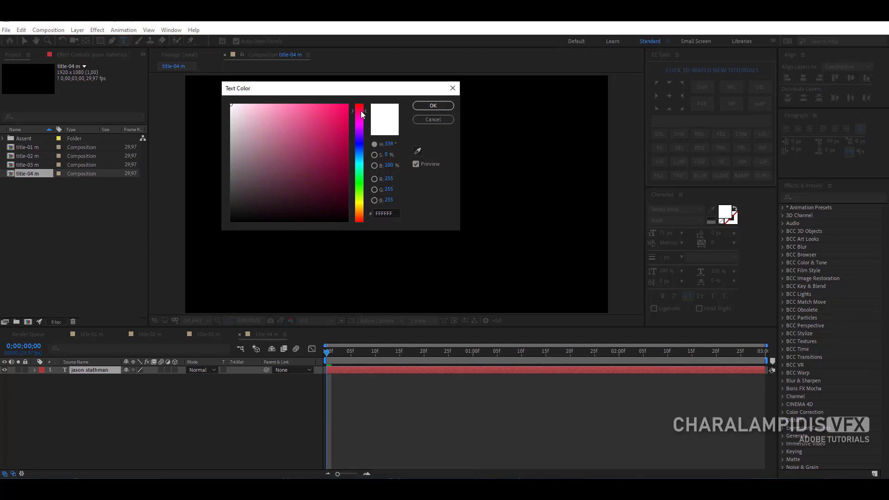
{"action": "left_click", "coordinate": [347, 120]}
{"action": "left_click", "coordinate": [437, 108]}
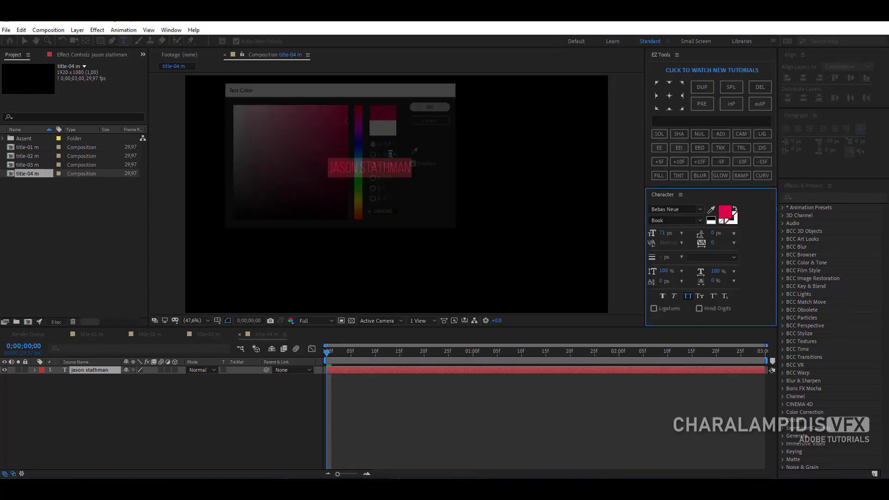
Set the title text's font style to Bold and its size to 115 px, then return to the Selection tool.
{"action": "left_click", "coordinate": [700, 221]}
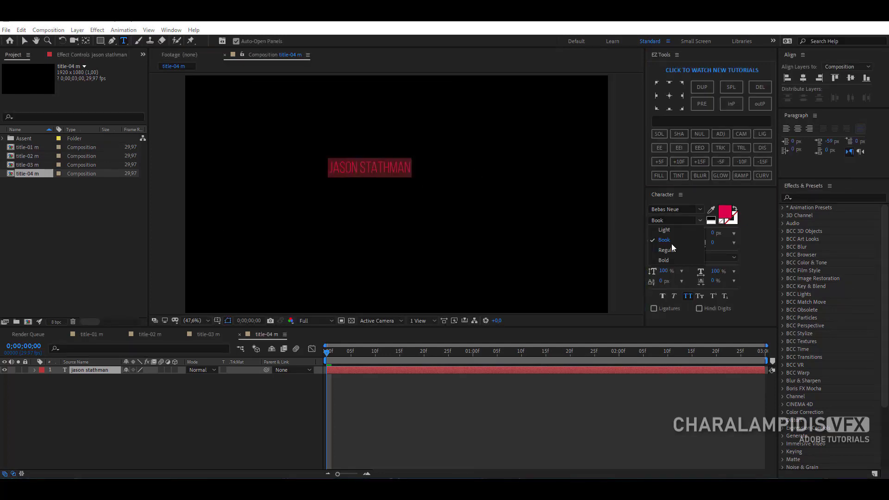
{"action": "left_click", "coordinate": [669, 259]}
{"action": "left_click_drag", "start_coordinate": [662, 234], "coordinate": [683, 235]}
{"action": "left_click", "coordinate": [25, 41]}
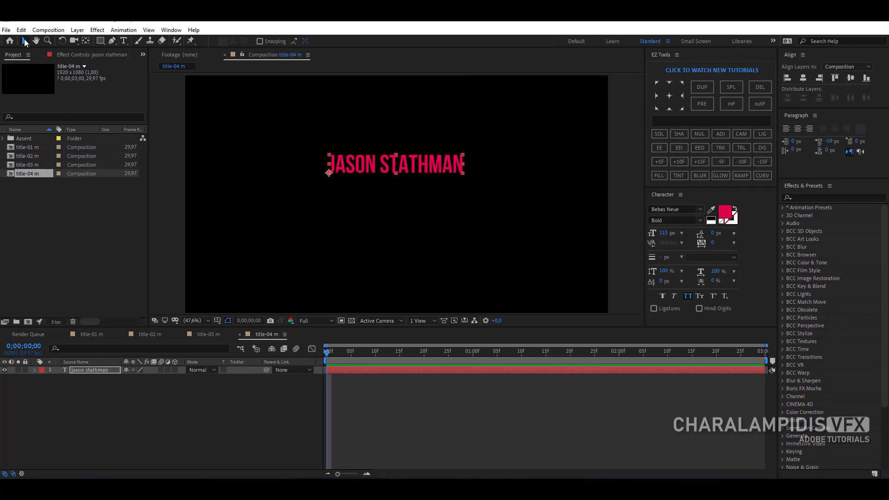
Rename the title text layer as text-01 and deselect it.
{"action": "left_click", "coordinate": [96, 369]}
{"action": "key", "text": "Return"}
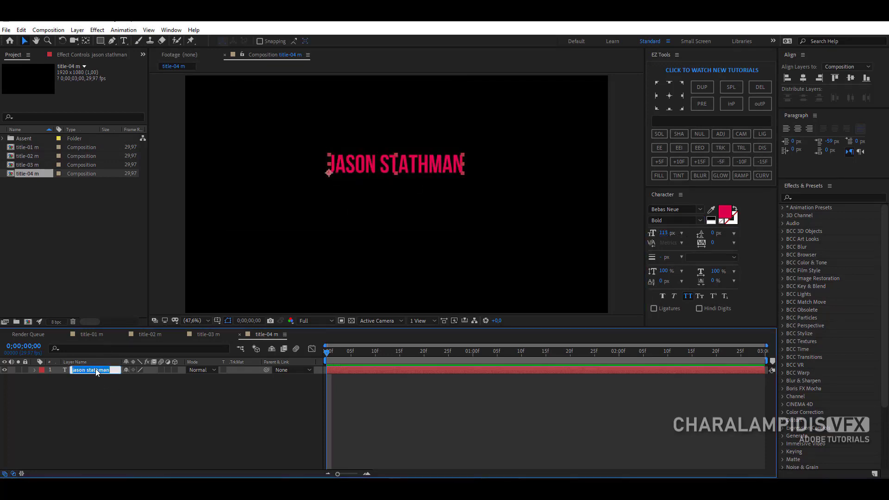
{"action": "type", "text": "text-01"}
{"action": "key", "text": "Return"}
{"action": "left_click", "coordinate": [102, 384]}
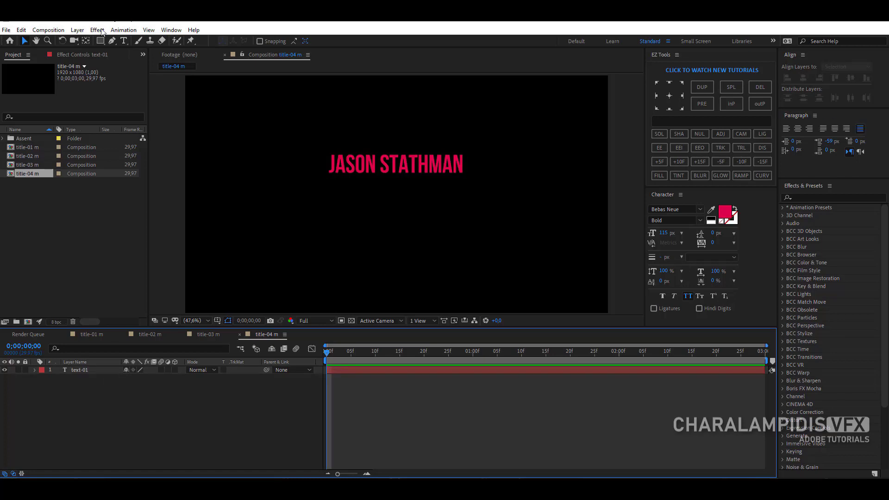
Start a Pen tool line on a new shape layer with its first point just below the first letter of the title.
{"action": "left_click", "coordinate": [112, 41]}
{"action": "key", "text": "period"}
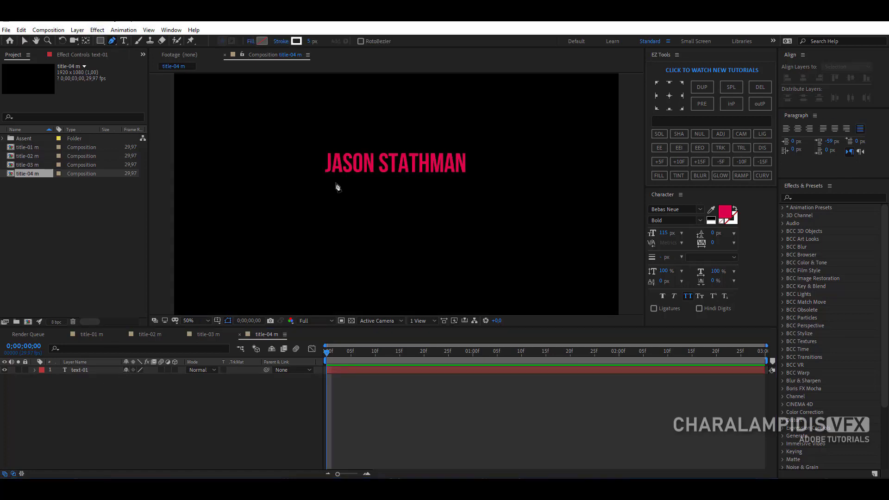
{"action": "key", "text": "period"}
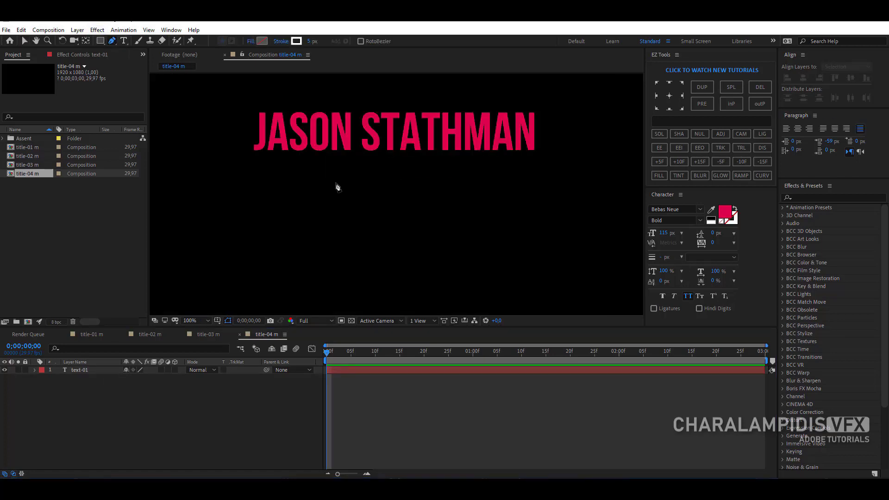
{"action": "left_click", "coordinate": [252, 155]}
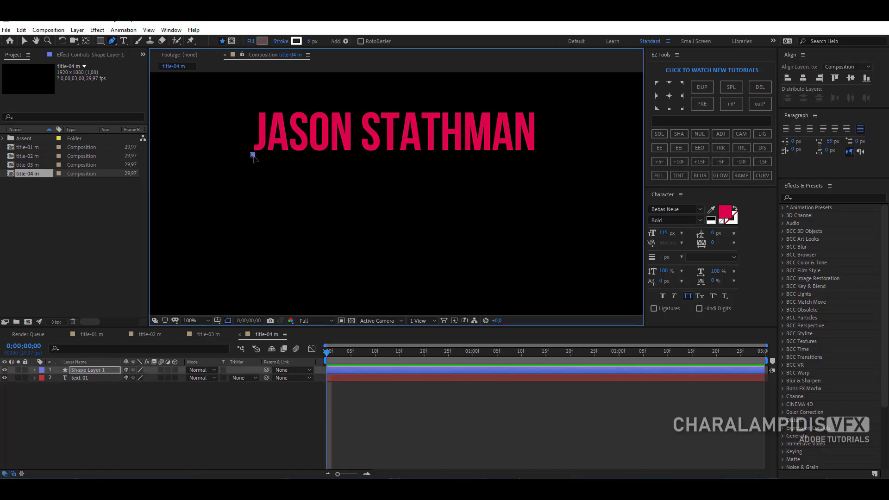
Complete the straight white line beneath the title text and rename its layer line.
{"action": "left_click", "coordinate": [533, 155]}
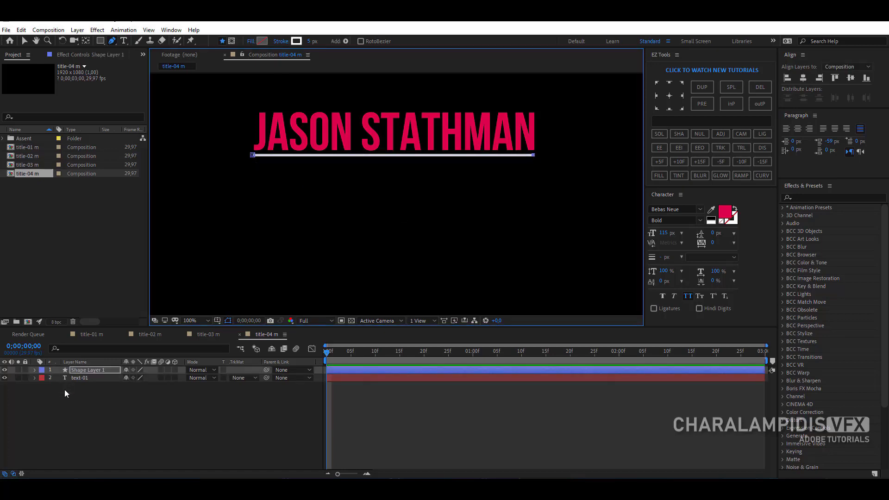
{"action": "left_click", "coordinate": [80, 370]}
{"action": "key", "text": "Return"}
{"action": "type", "text": "l"}
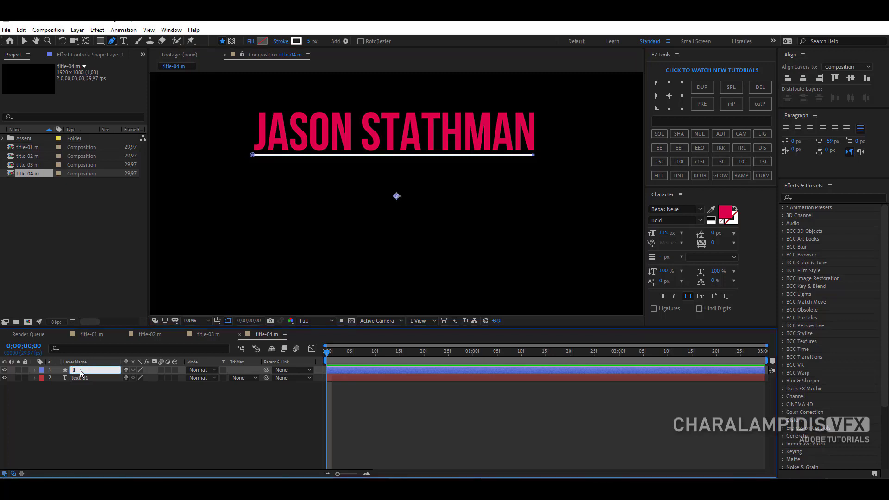
{"action": "type", "text": "ine"}
{"action": "key", "text": "Return"}
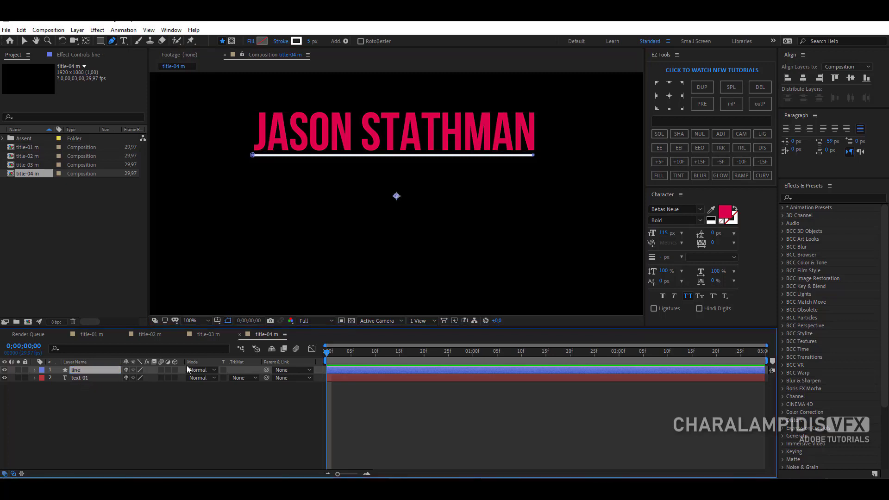
{"action": "left_click", "coordinate": [202, 320]}
{"action": "left_click", "coordinate": [227, 166]}
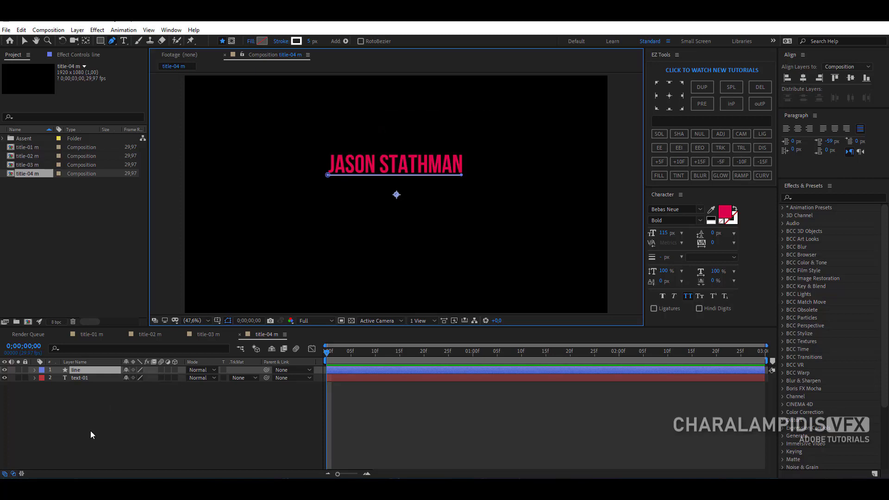
{"action": "left_click", "coordinate": [84, 372]}
{"action": "left_click", "coordinate": [114, 439]}
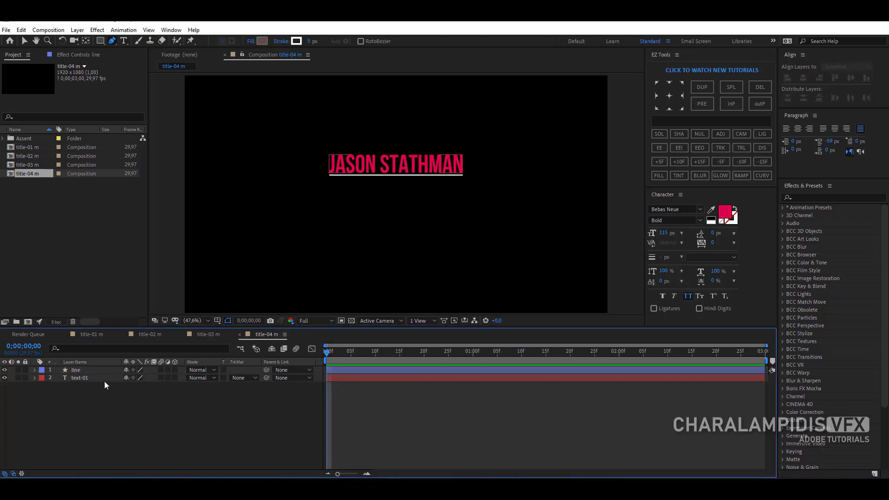
Add a text layer reading "action actor" below the line with a font size of 45 px.
{"action": "key", "text": "slash"}
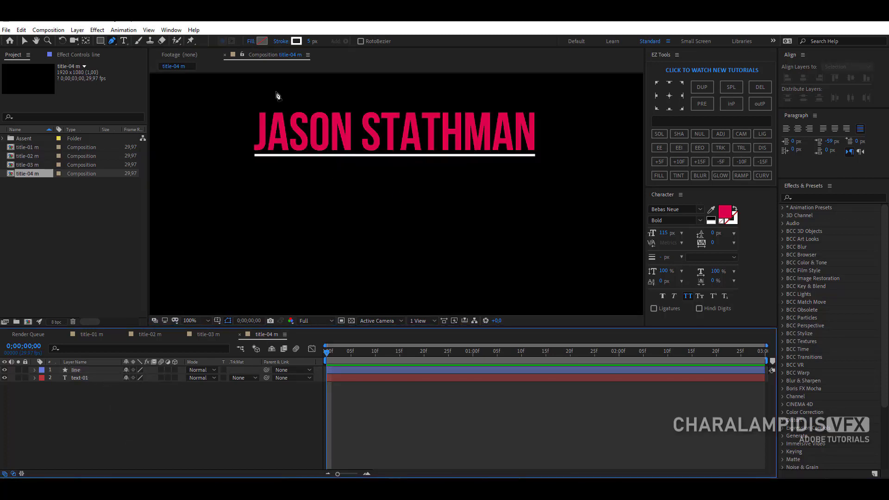
{"action": "left_click", "coordinate": [124, 41]}
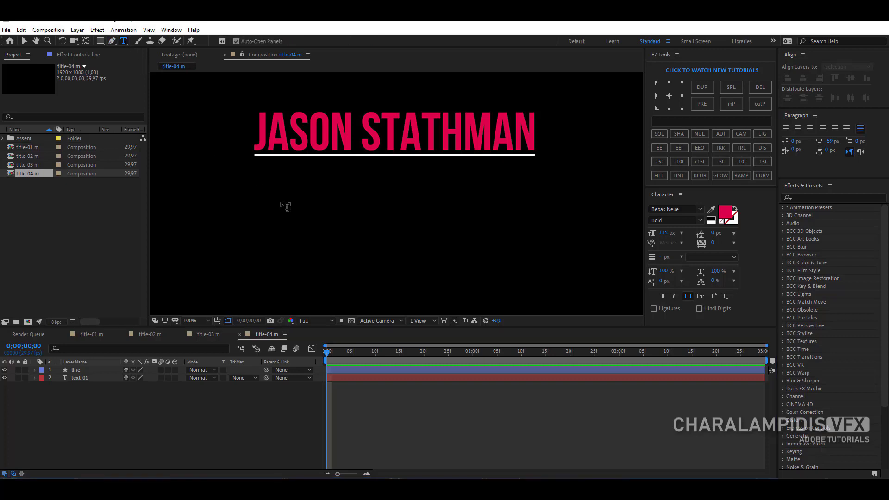
{"action": "left_click", "coordinate": [306, 183]}
{"action": "left_click_drag", "start_coordinate": [660, 239], "coordinate": [626, 228]}
{"action": "type", "text": "action a"}
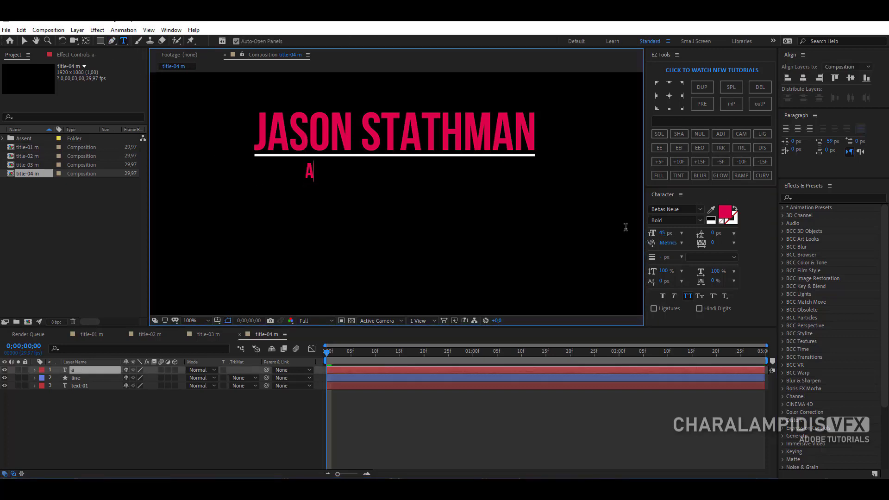
{"action": "type", "text": "ctor"}
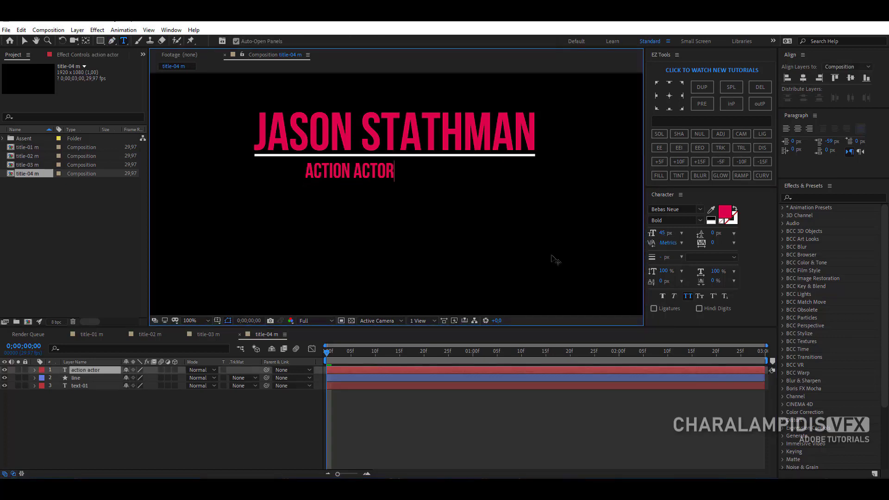
Set the "action actor" text colour to white (FFFFFF) and its Bebas Neue font style to Book.
{"action": "key", "text": "ctrl+a"}
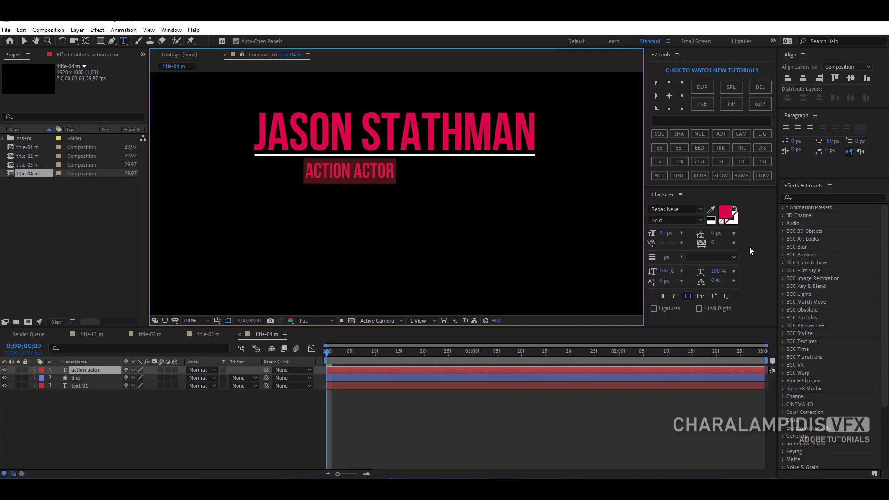
{"action": "left_click", "coordinate": [725, 212]}
{"action": "type", "text": "ffffff"}
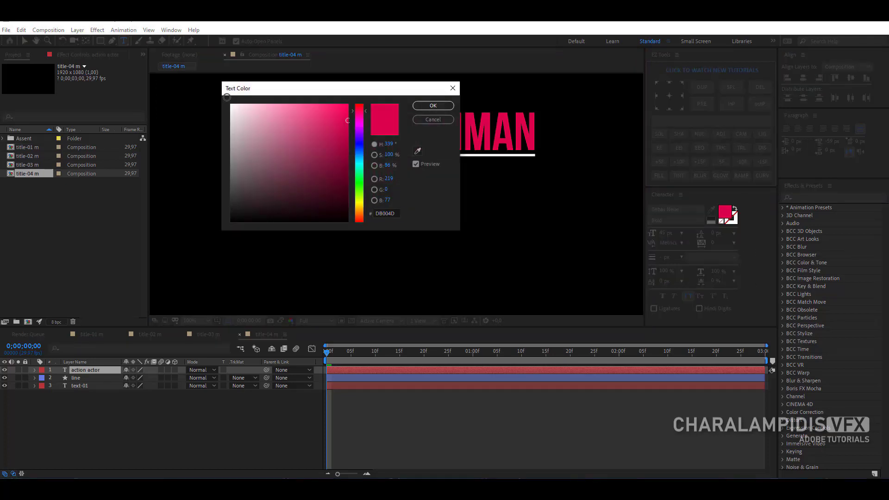
{"action": "left_click", "coordinate": [433, 105]}
{"action": "left_click", "coordinate": [699, 221]}
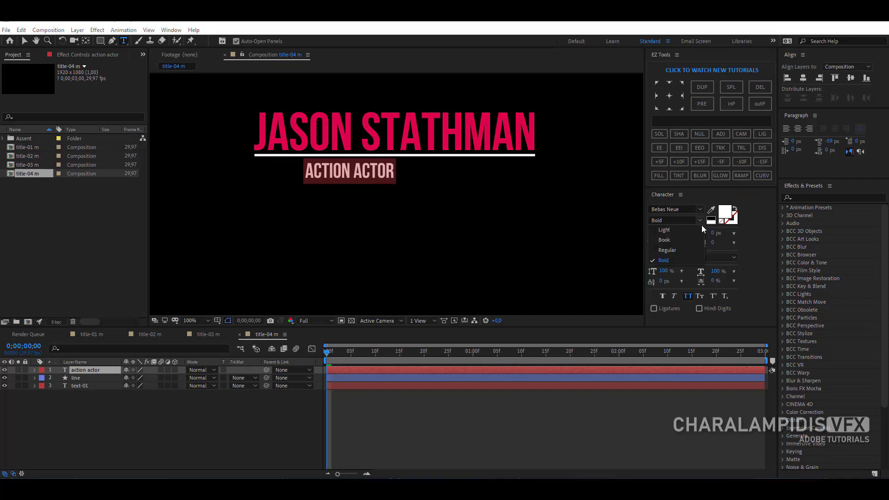
{"action": "left_click", "coordinate": [667, 249]}
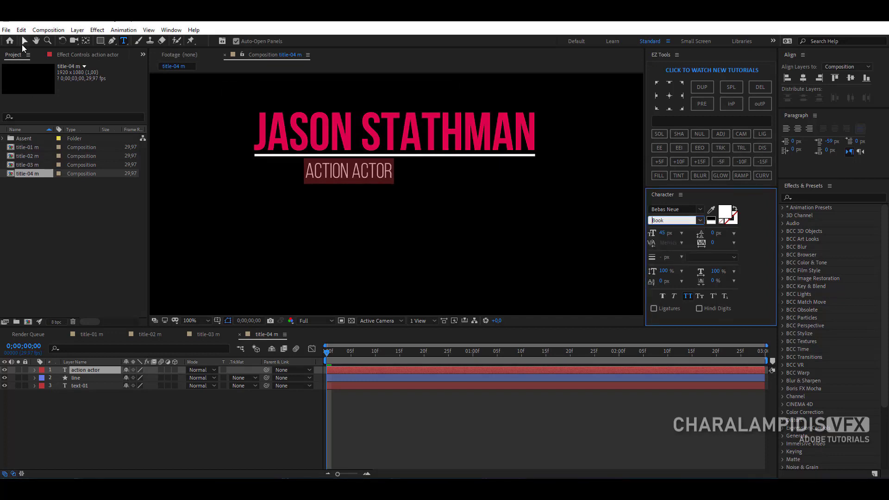
Move the "action actor" text to the middle beneath the line and rename its layer text-02.
{"action": "left_click", "coordinate": [21, 35]}
{"action": "left_click_drag", "start_coordinate": [329, 178], "coordinate": [371, 178]}
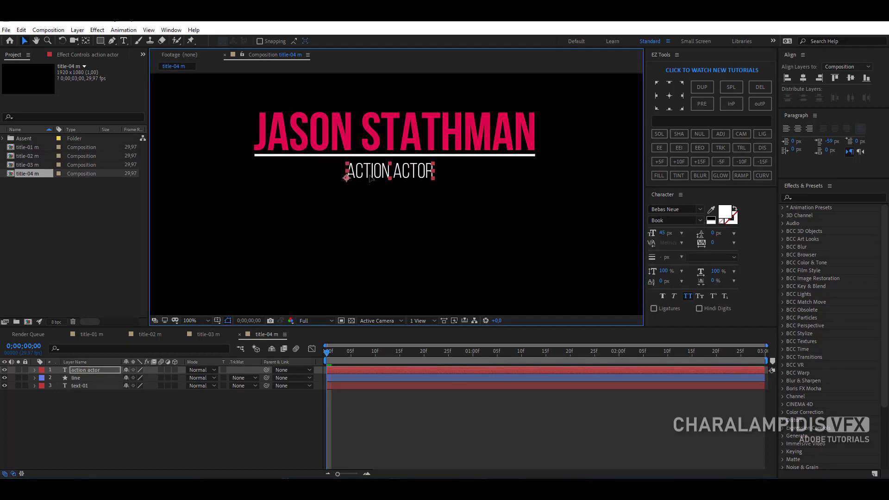
{"action": "left_click", "coordinate": [99, 369]}
{"action": "key", "text": "Return"}
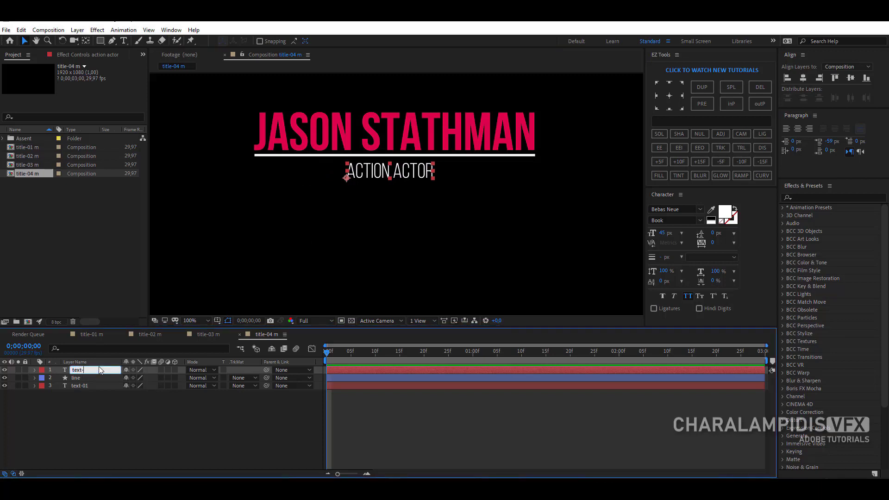
{"action": "type", "text": "text-02"}
{"action": "key", "text": "Return"}
{"action": "left_click", "coordinate": [560, 192]}
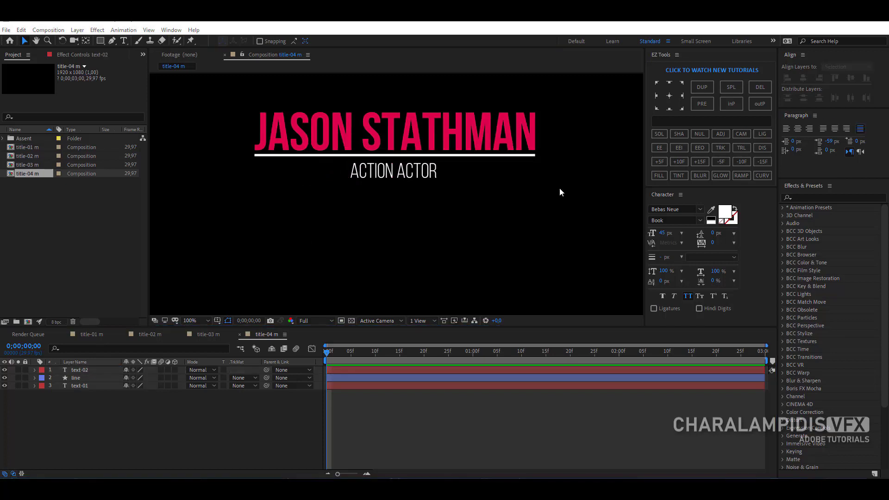
Draw a white-filled star with a 0 px stroke and an outer radius of about 52 to the left of the title.
{"action": "left_click", "coordinate": [99, 41]}
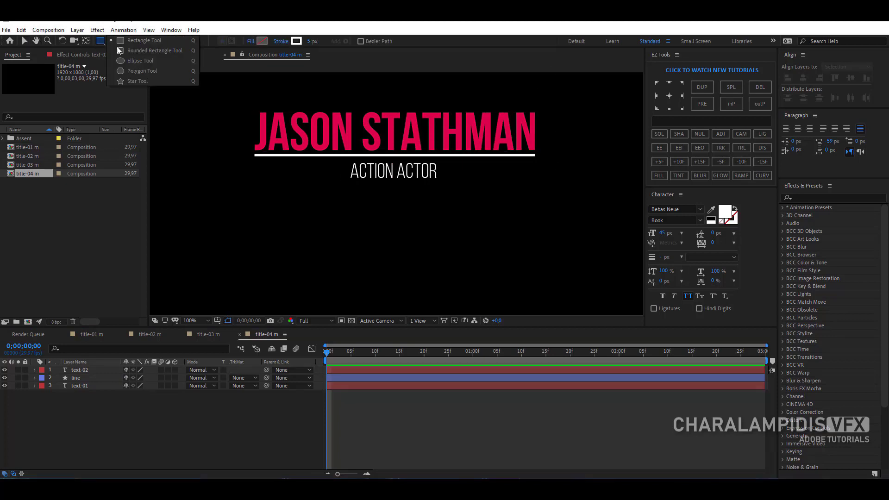
{"action": "left_click", "coordinate": [140, 81]}
{"action": "left_click", "coordinate": [262, 41]}
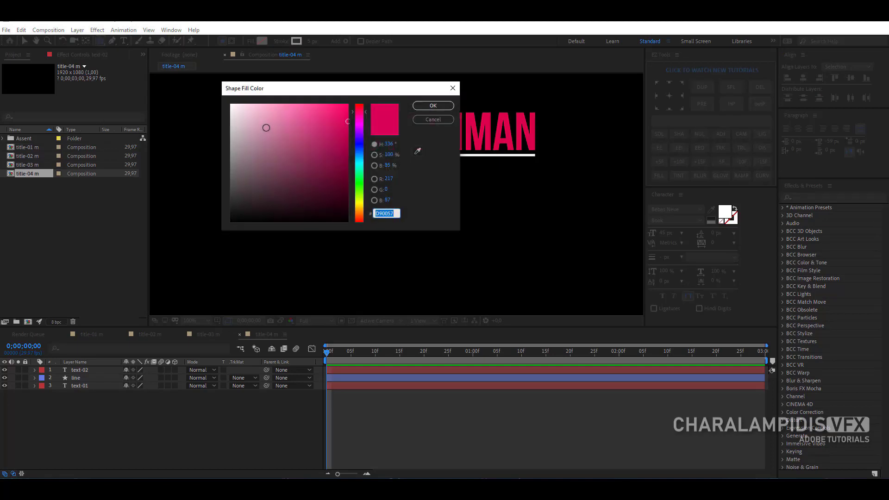
{"action": "left_click_drag", "start_coordinate": [264, 125], "coordinate": [201, 89]}
{"action": "left_click", "coordinate": [430, 107]}
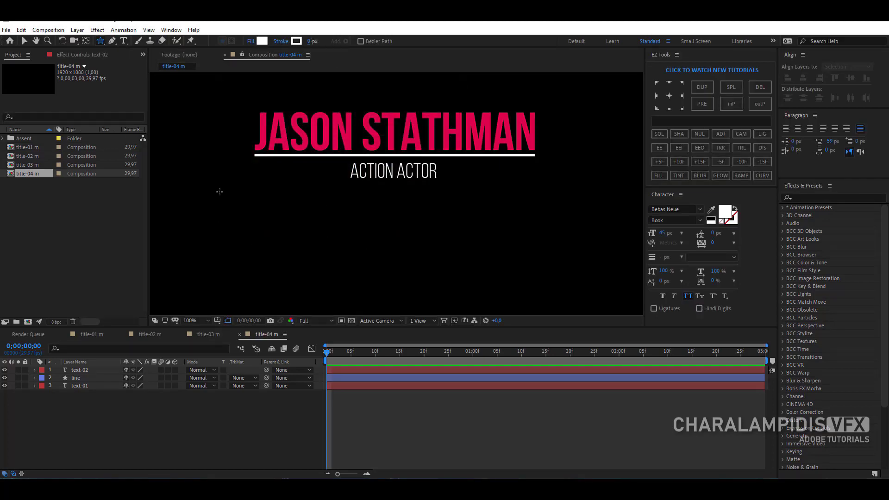
{"action": "left_click_drag", "start_coordinate": [191, 152], "coordinate": [202, 175]}
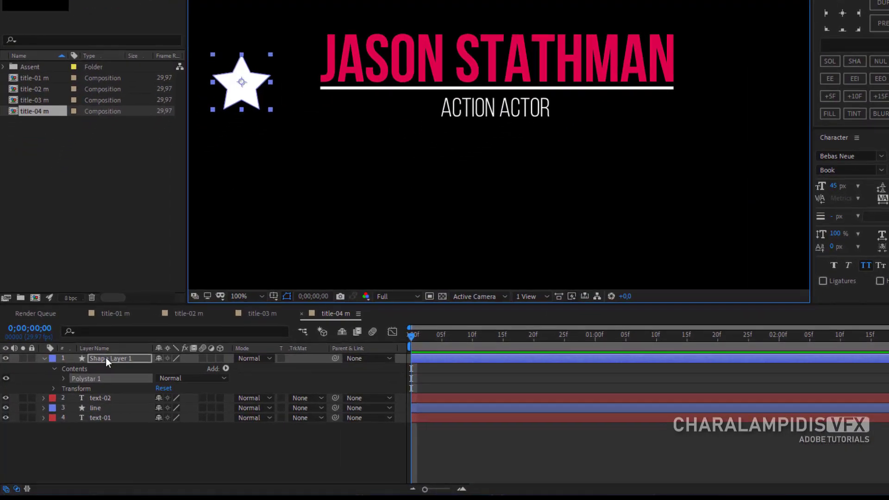
Rename the star's layer shape.
{"action": "key", "text": "Return"}
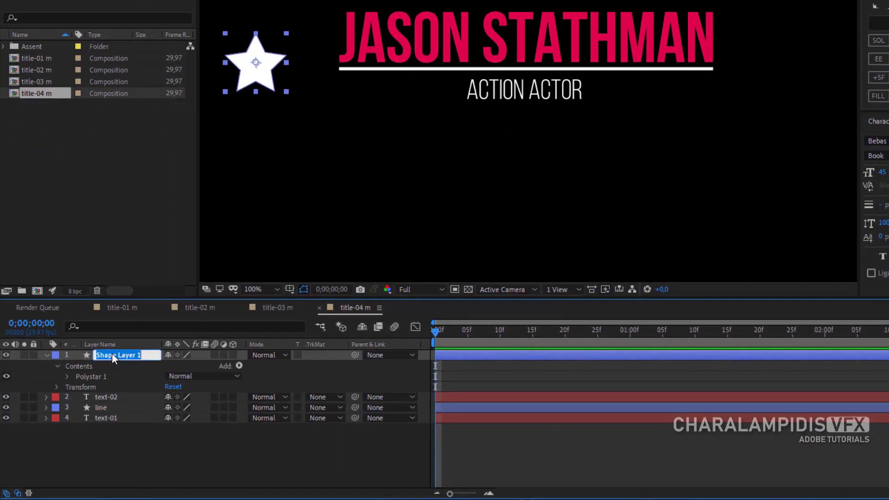
{"action": "type", "text": "shape"}
{"action": "key", "text": "Return"}
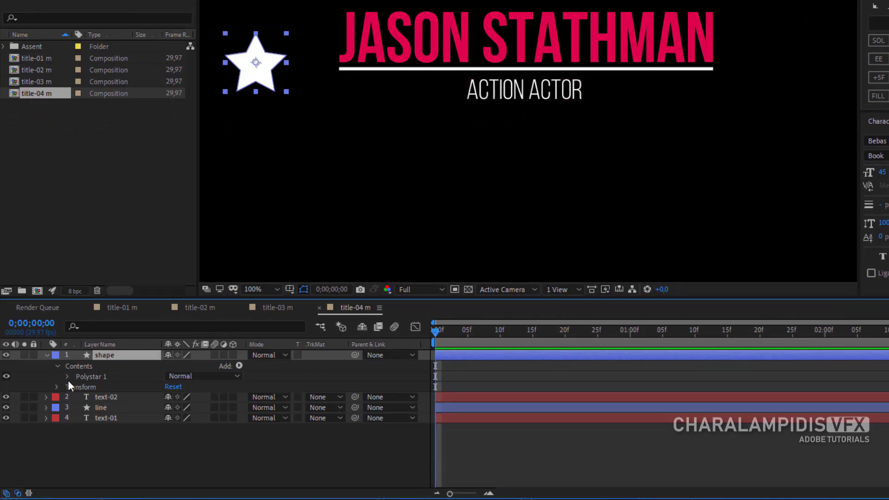
Turn the star into a right-pointing triangle by setting its polystar path to 3 points and 90° rotation.
{"action": "left_click", "coordinate": [67, 377]}
{"action": "left_click", "coordinate": [78, 387]}
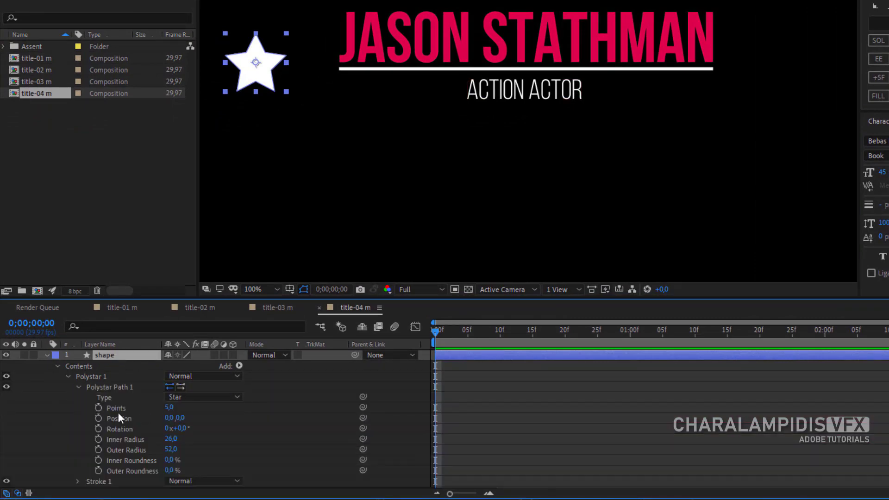
{"action": "left_click", "coordinate": [170, 408]}
{"action": "type", "text": "3"}
{"action": "key", "text": "Return"}
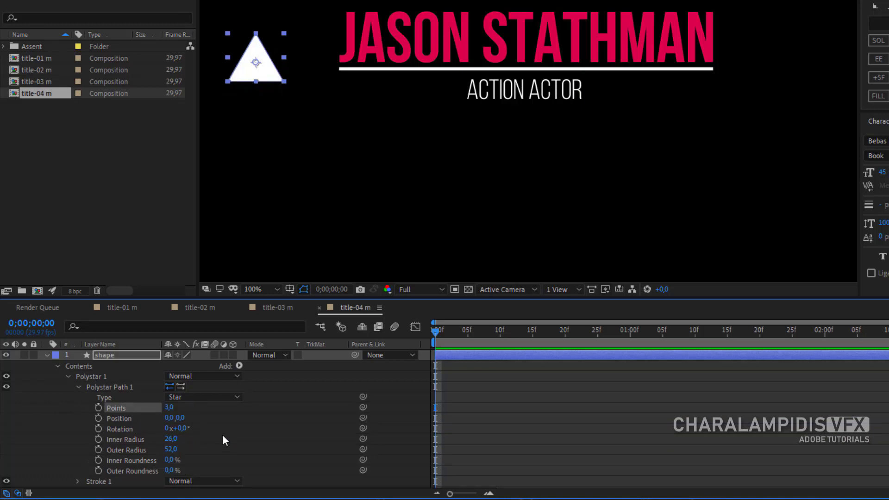
{"action": "left_click", "coordinate": [183, 429]}
{"action": "type", "text": "90"}
{"action": "key", "text": "Return"}
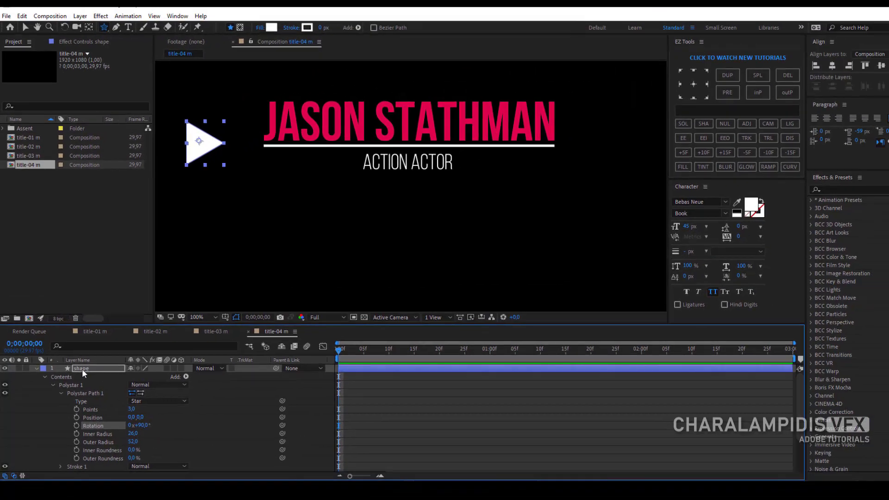
Flatten the triangle by setting the shape layer's scale to 100 by 21%.
{"action": "left_click", "coordinate": [106, 357]}
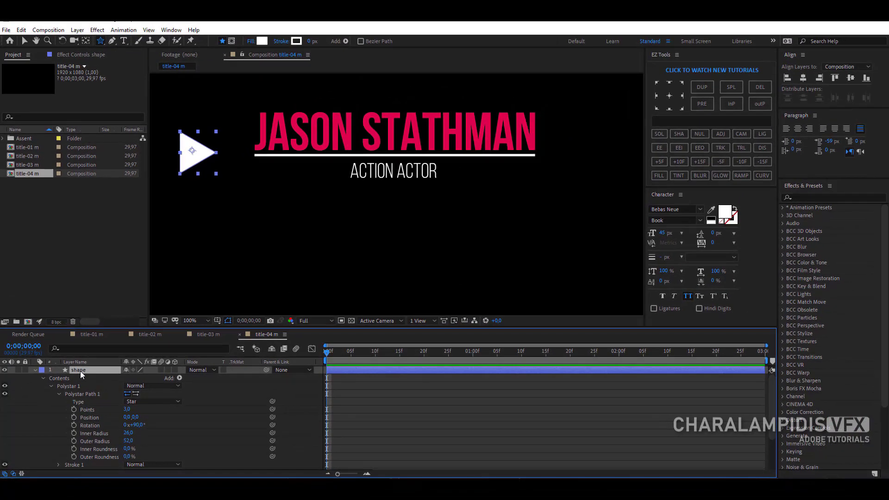
{"action": "key", "text": "s"}
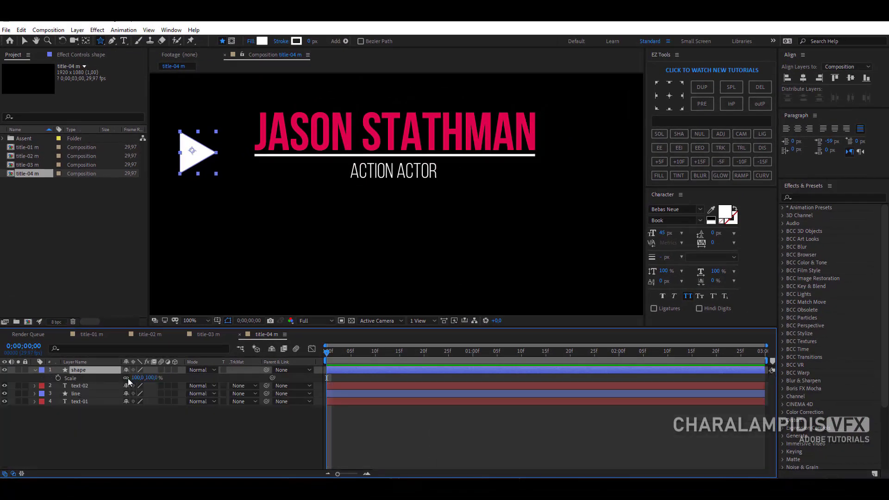
{"action": "left_click_drag", "start_coordinate": [152, 380], "coordinate": [112, 373]}
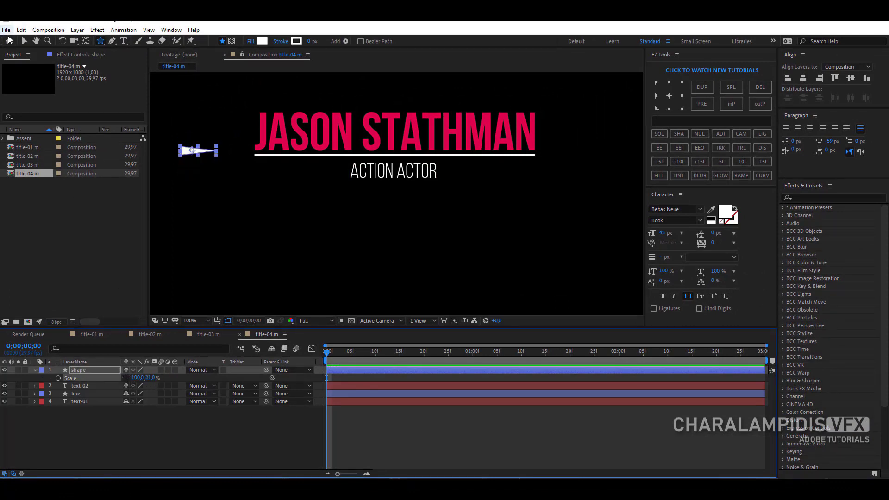
Move the flattened triangle so its tip meets the left end of the line, aligned with it vertically.
{"action": "left_click", "coordinate": [24, 41]}
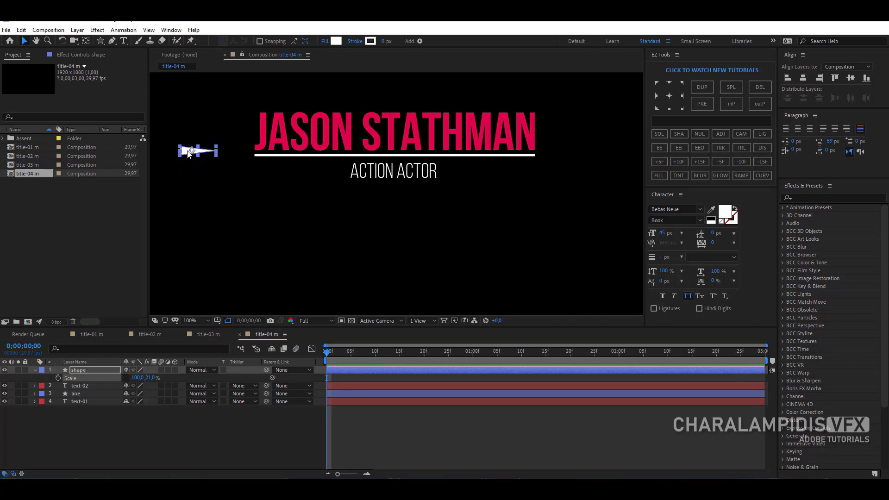
{"action": "left_click_drag", "start_coordinate": [188, 154], "coordinate": [630, 291]}
{"action": "scroll", "coordinate": [266, 168], "scroll_direction": "up", "scroll_amount": 2}
{"action": "key", "text": "space"}
{"action": "left_click_drag", "start_coordinate": [418, 236], "coordinate": [780, 250]}
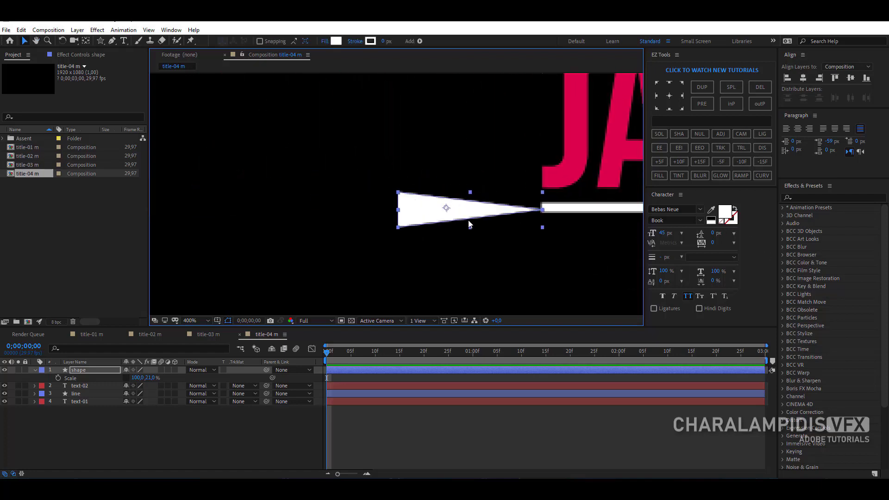
{"action": "key", "text": "Up"}
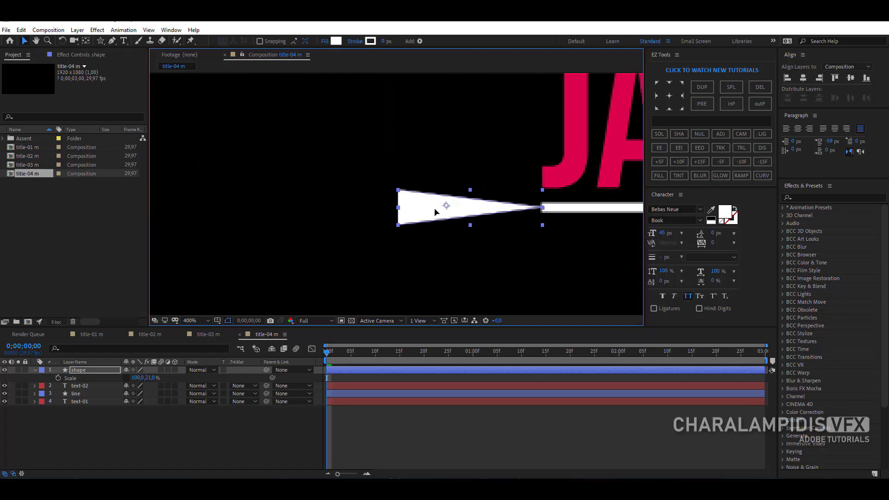
{"action": "left_click", "coordinate": [104, 369]}
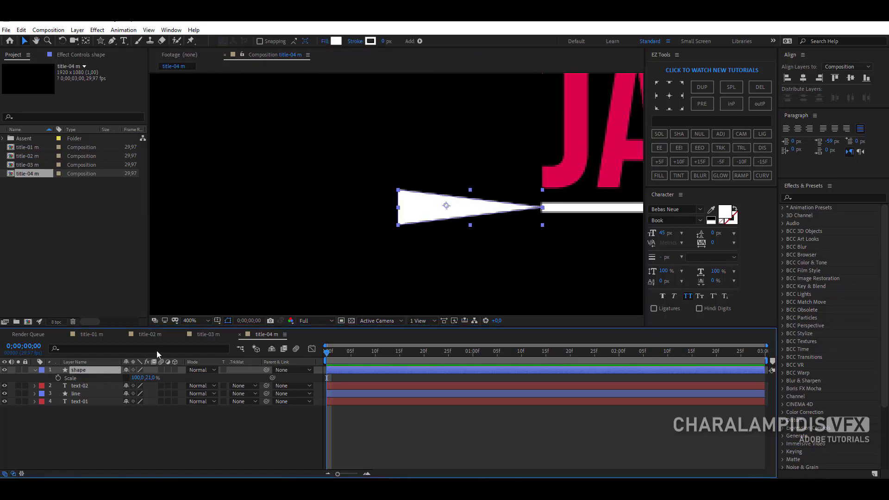
{"action": "left_click", "coordinate": [196, 322]}
{"action": "left_click", "coordinate": [212, 167]}
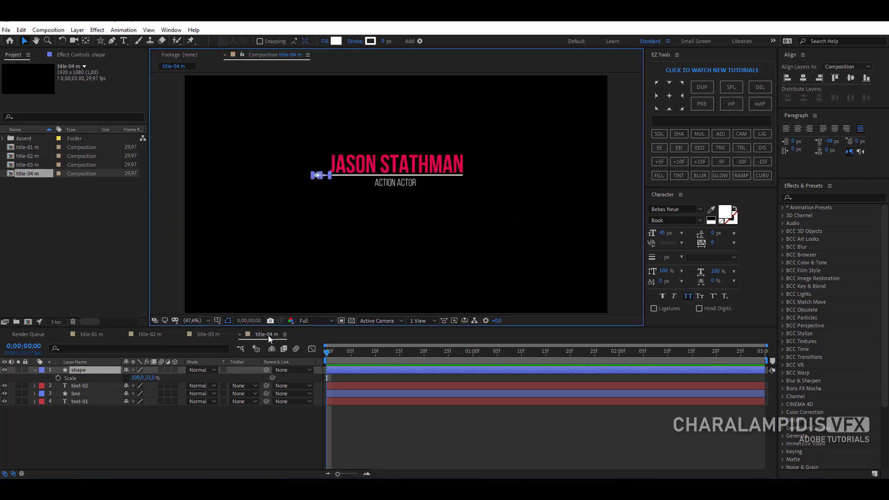
{"action": "left_click", "coordinate": [133, 430]}
Make the triangle flicker in with opacity keyframes of 0% at frame 0, 100% at frame 1, 0% at frame 2 and 100% at frame 3.
{"action": "left_click", "coordinate": [74, 370]}
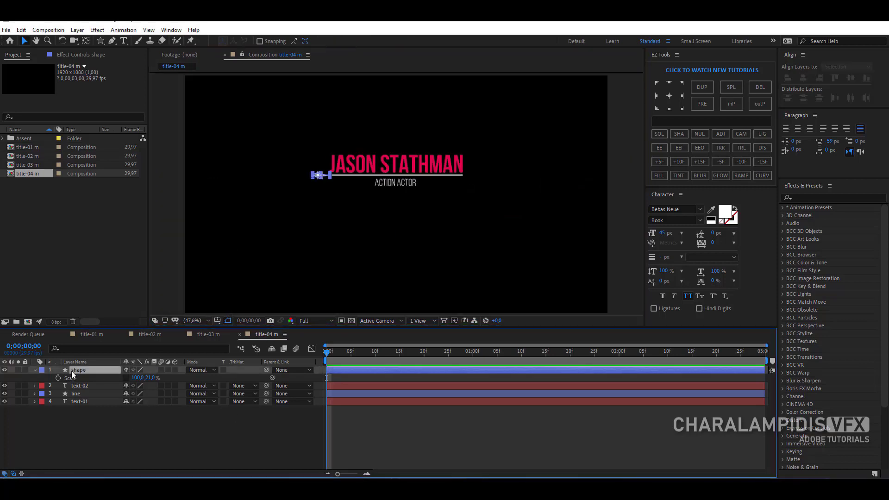
{"action": "key", "text": "slash"}
{"action": "key", "text": "t"}
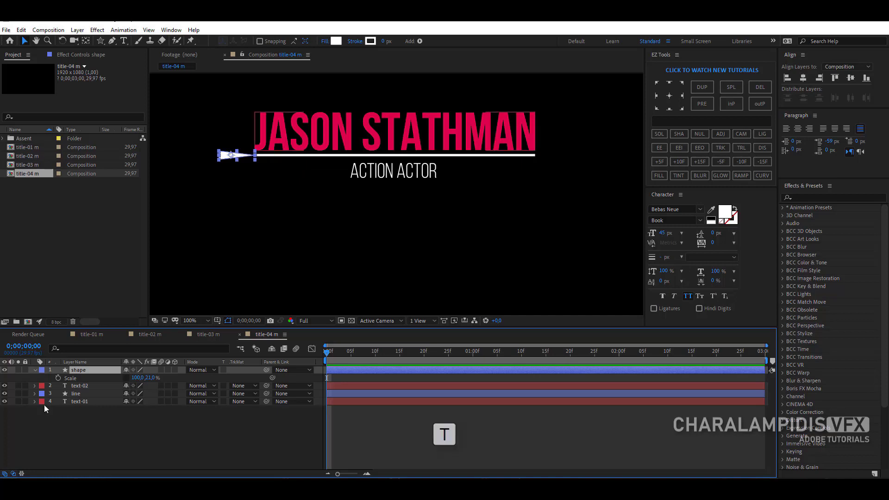
{"action": "left_click", "coordinate": [59, 379]}
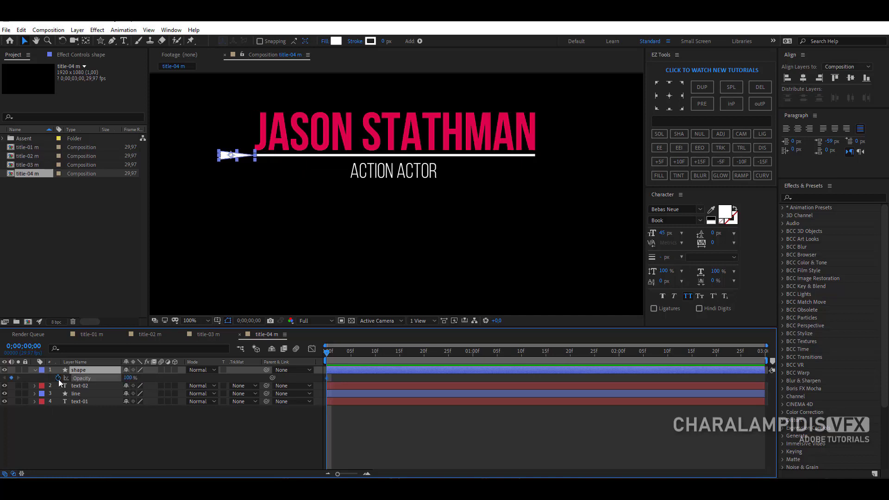
{"action": "left_click_drag", "start_coordinate": [128, 378], "coordinate": [75, 378]}
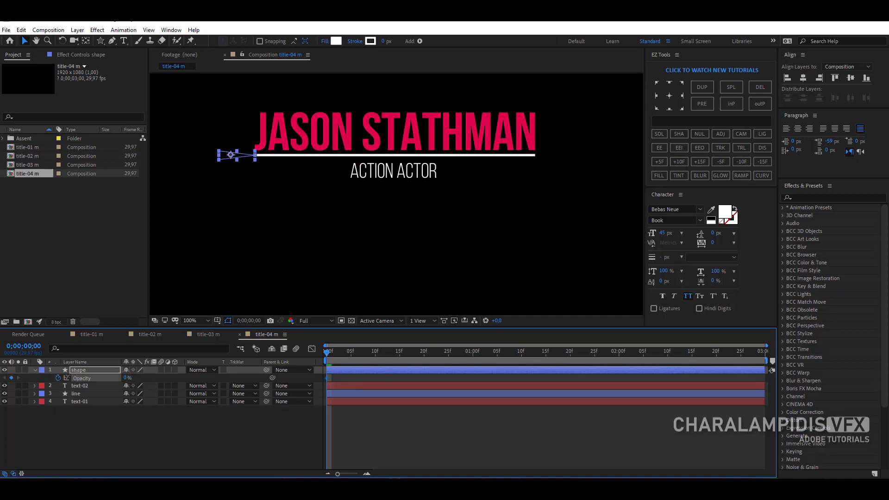
{"action": "key", "text": "ctrl+Right"}
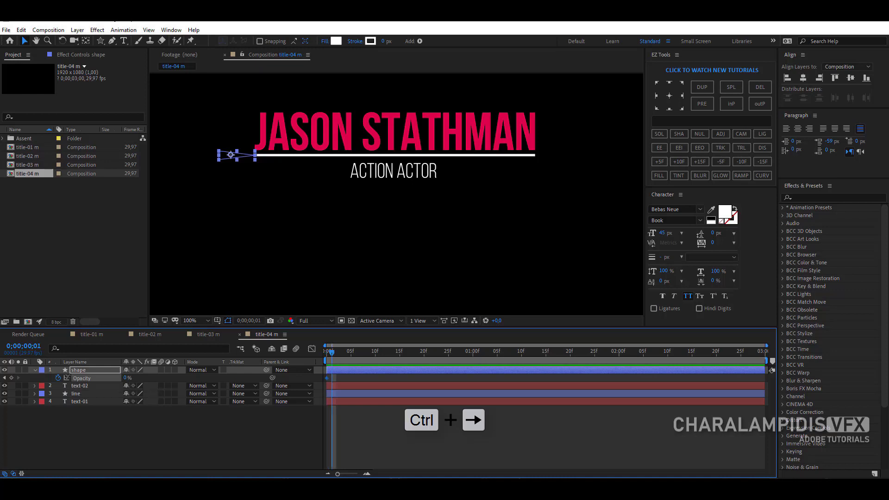
{"action": "left_click_drag", "start_coordinate": [125, 378], "coordinate": [246, 380]}
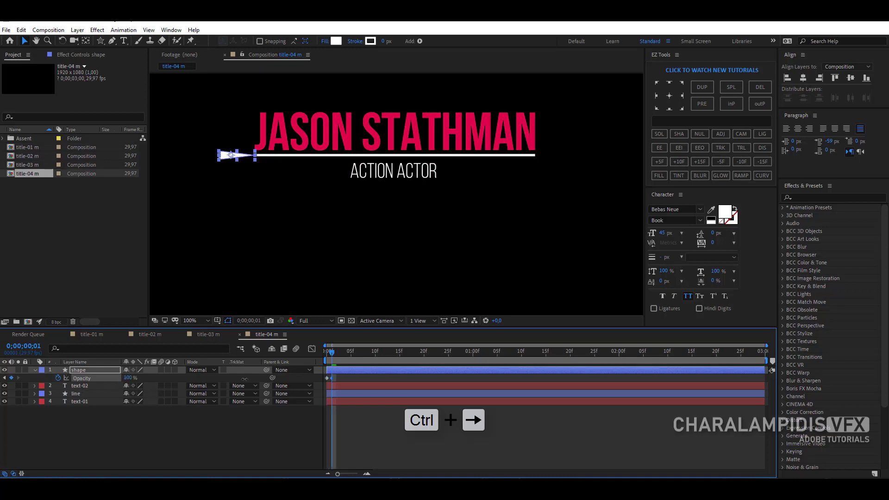
{"action": "key", "text": "ctrl+Right"}
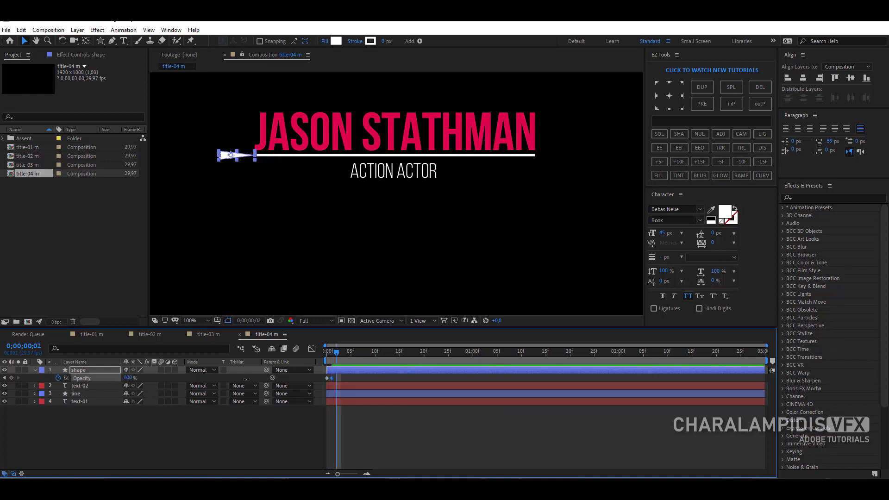
{"action": "left_click_drag", "start_coordinate": [127, 378], "coordinate": [22, 371]}
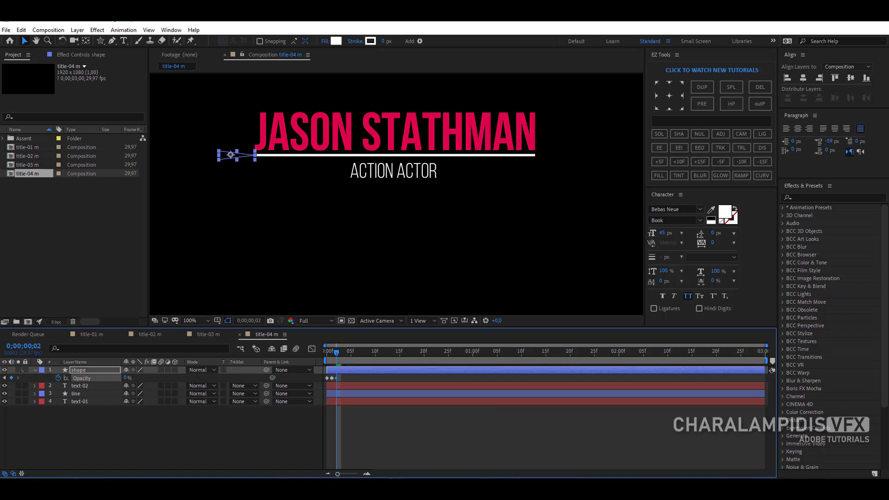
{"action": "key", "text": "ctrl+Right"}
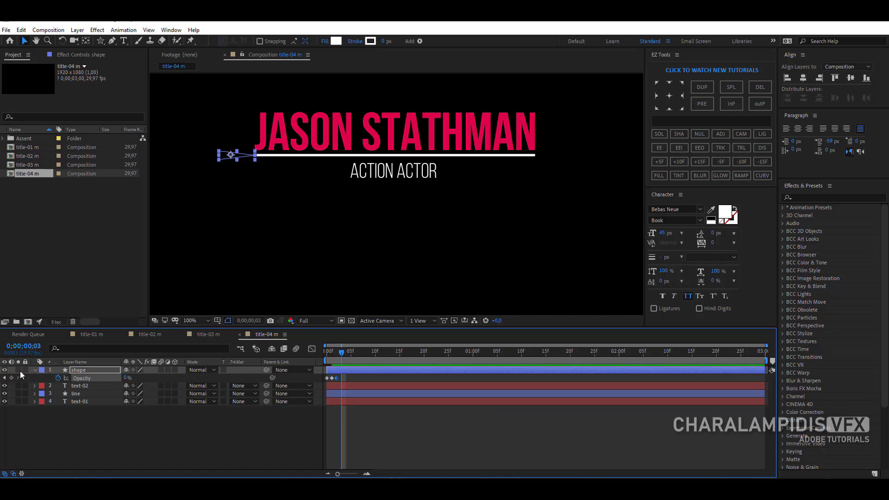
{"action": "left_click_drag", "start_coordinate": [128, 377], "coordinate": [268, 379]}
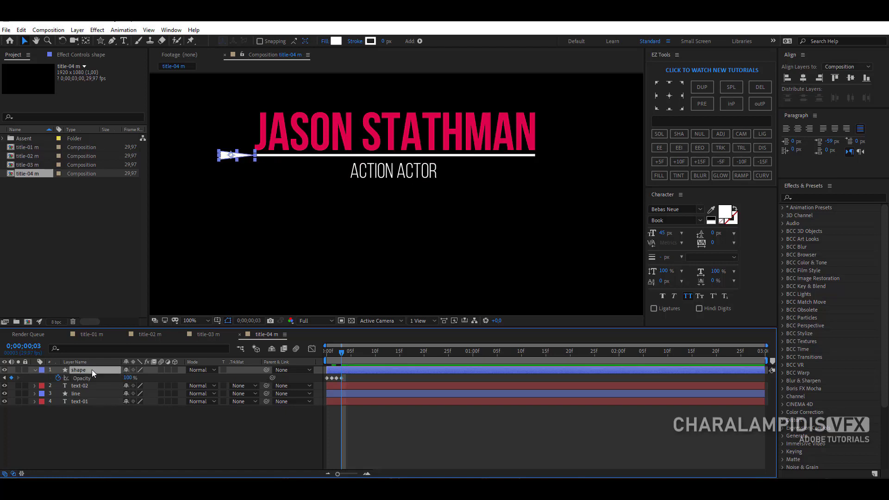
Animate the triangle's position from its place at frame 3 to X 1286 at frame 18, just past the line's right end.
{"action": "key", "text": "shift+p"}
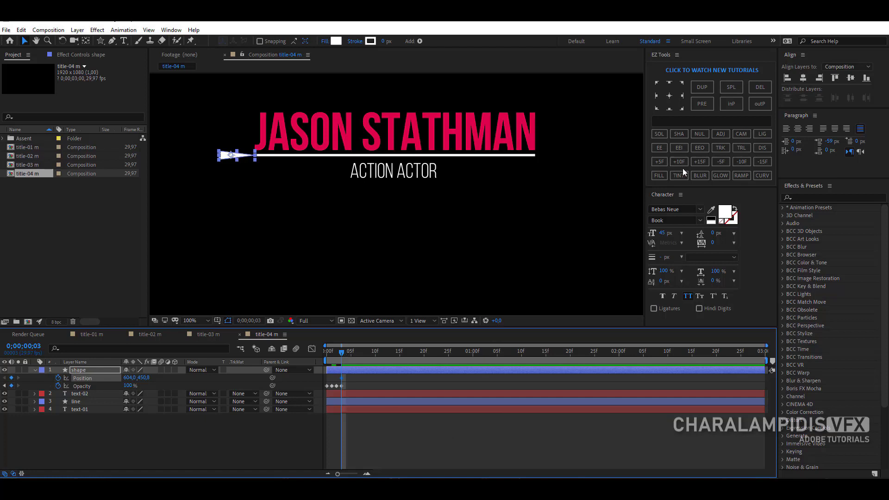
{"action": "left_click", "coordinate": [699, 162]}
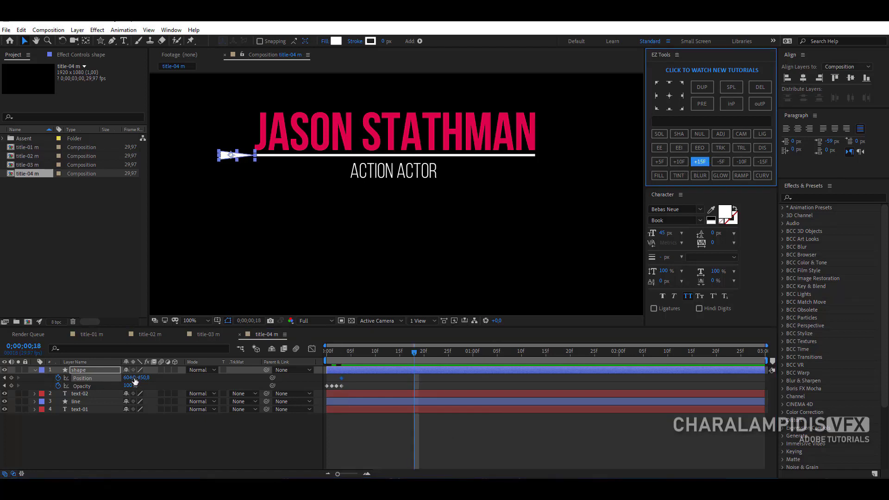
{"action": "left_click_drag", "start_coordinate": [132, 378], "coordinate": [464, 396]}
{"action": "left_click", "coordinate": [191, 438]}
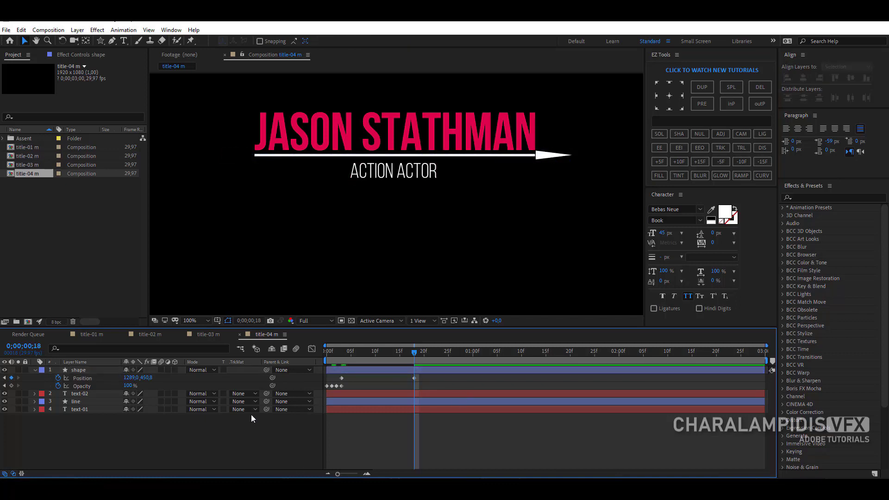
{"action": "key", "text": "period"}
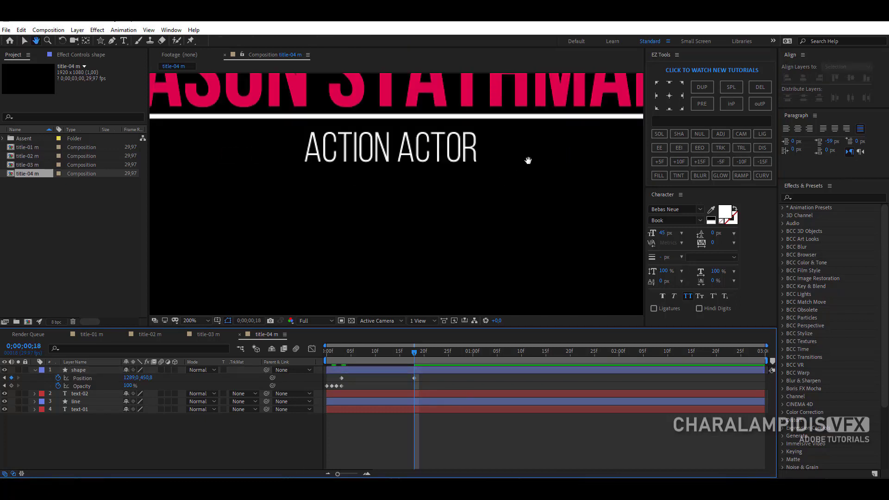
{"action": "left_click_drag", "start_coordinate": [528, 159], "coordinate": [338, 243]}
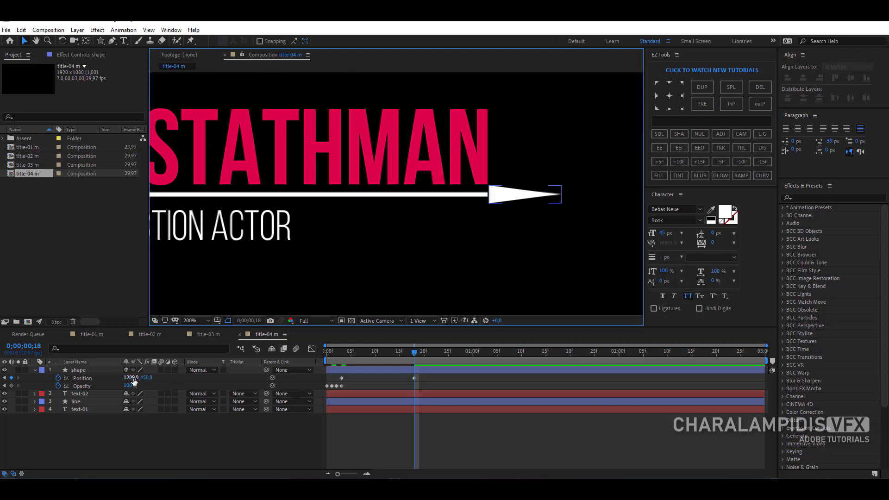
{"action": "left_click_drag", "start_coordinate": [132, 378], "coordinate": [131, 378]}
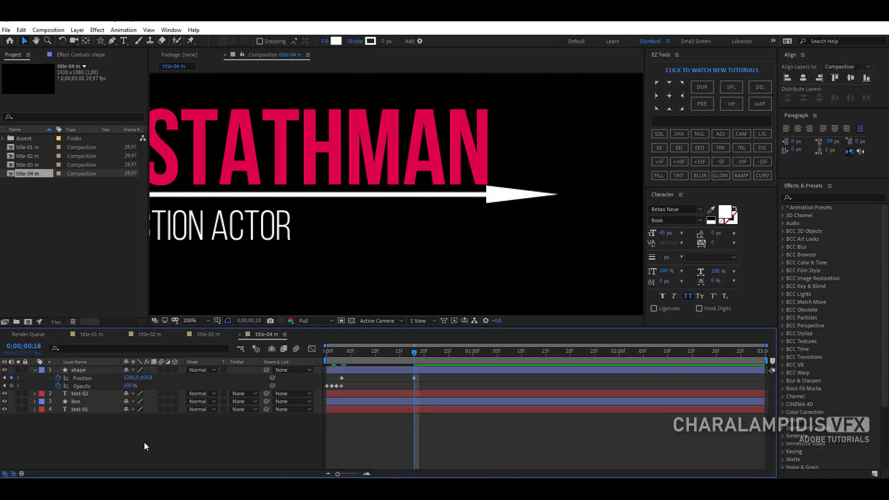
Make the triangle flicker out with opacity keyframes of 100% at frame 18, 0% at frame 19, 100% at frame 20 and 0% at frame 21.
{"action": "left_click", "coordinate": [12, 386]}
{"action": "key", "text": "ctrl+Right"}
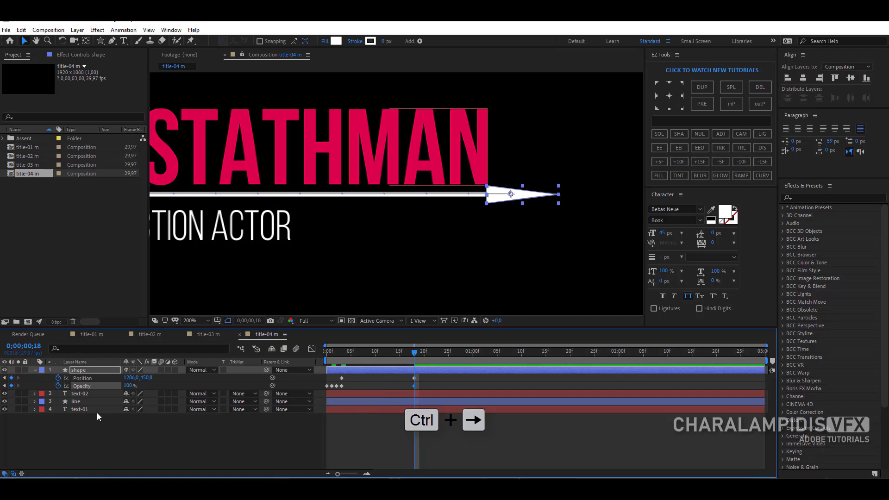
{"action": "key", "text": "ctrl+Right"}
{"action": "left_click_drag", "start_coordinate": [128, 386], "coordinate": [39, 385]}
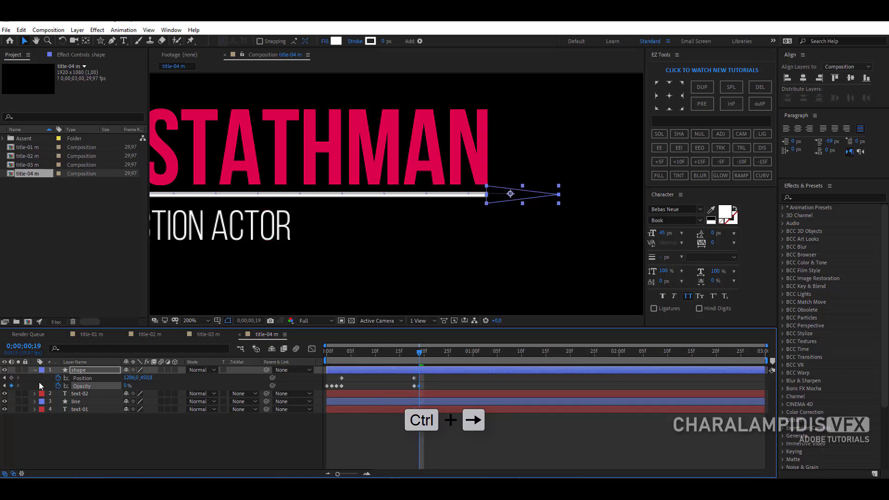
{"action": "key", "text": "ctrl+Right"}
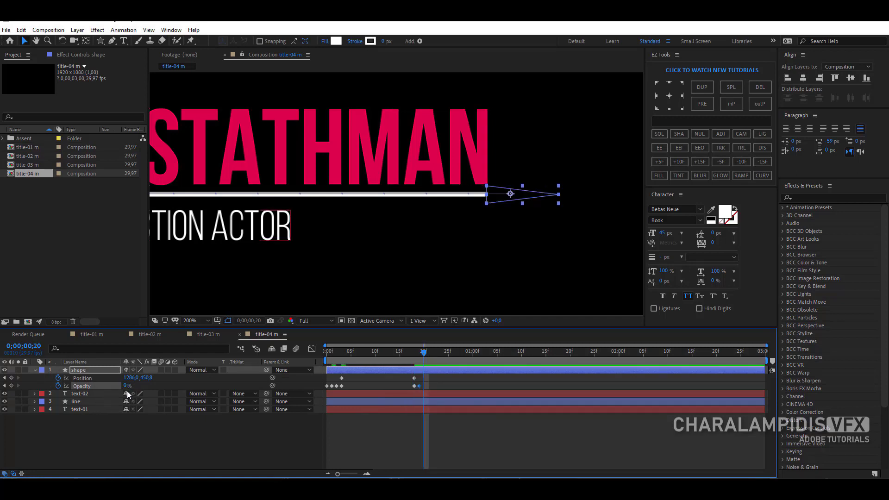
{"action": "left_click_drag", "start_coordinate": [128, 385], "coordinate": [240, 387]}
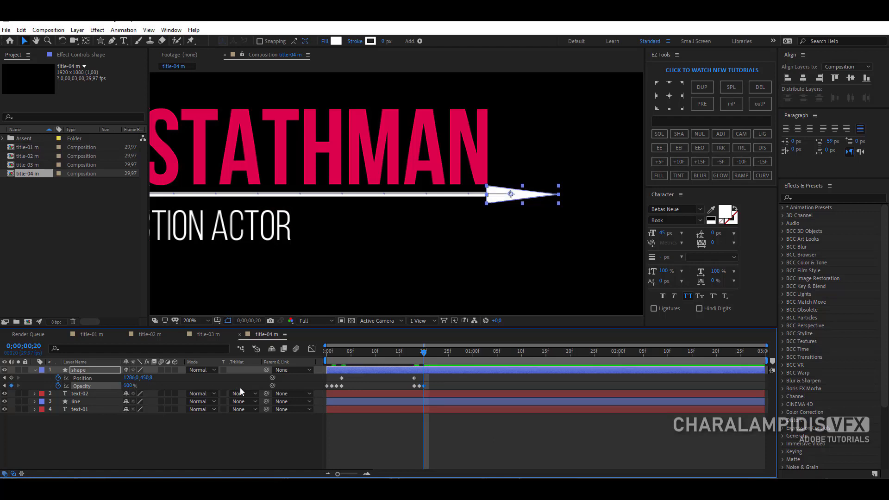
{"action": "key", "text": "ctrl+Right"}
{"action": "left_click_drag", "start_coordinate": [124, 385], "coordinate": [4, 378]}
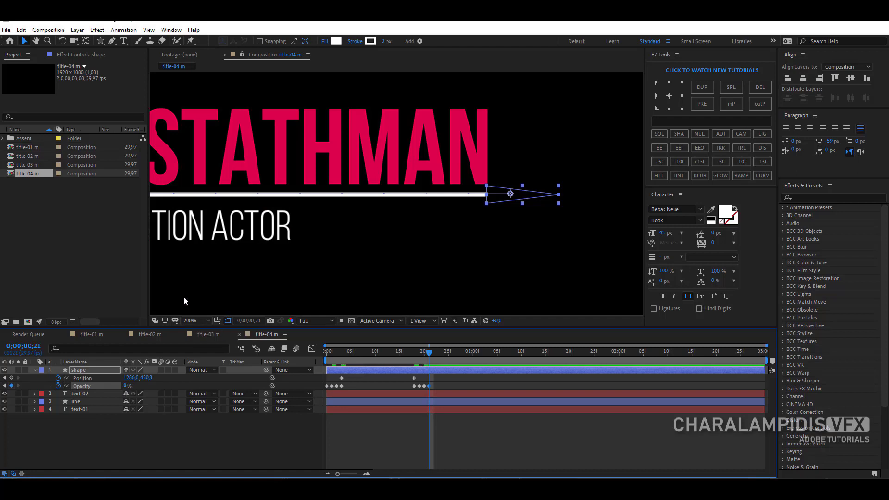
Move the line layer's anchor point to the line's left end.
{"action": "left_click_drag", "start_coordinate": [318, 224], "coordinate": [528, 210]}
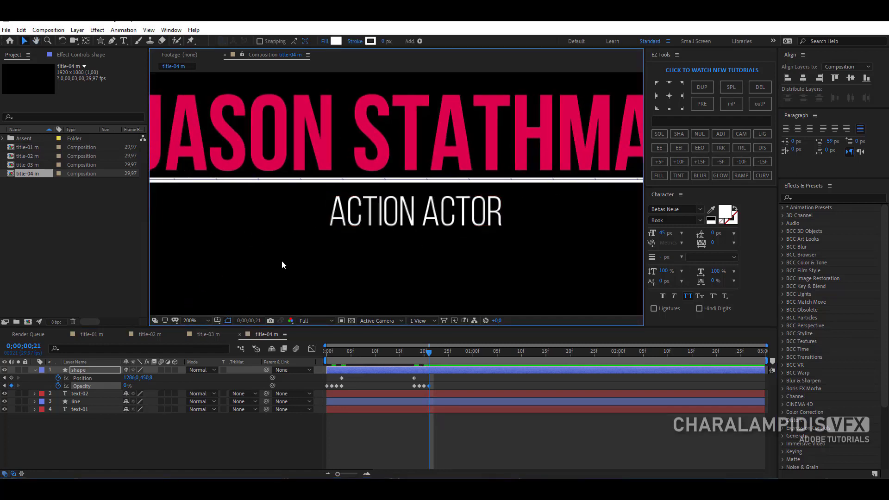
{"action": "key", "text": "slash"}
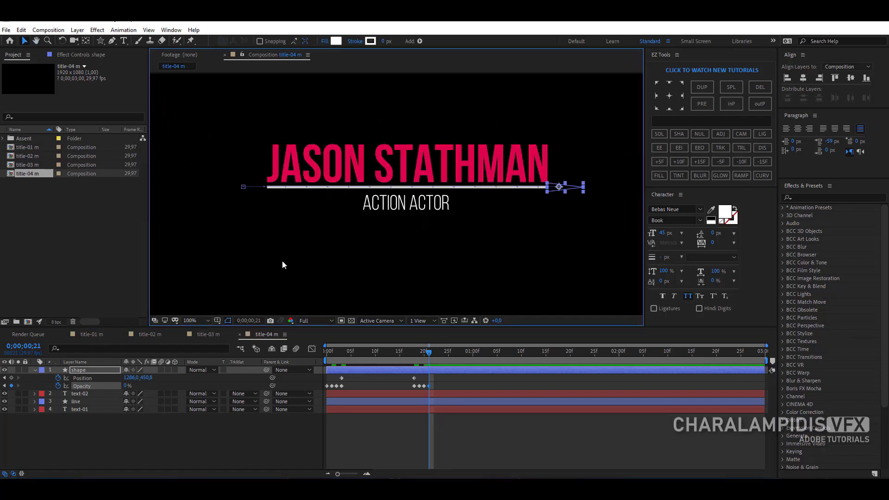
{"action": "left_click", "coordinate": [74, 402]}
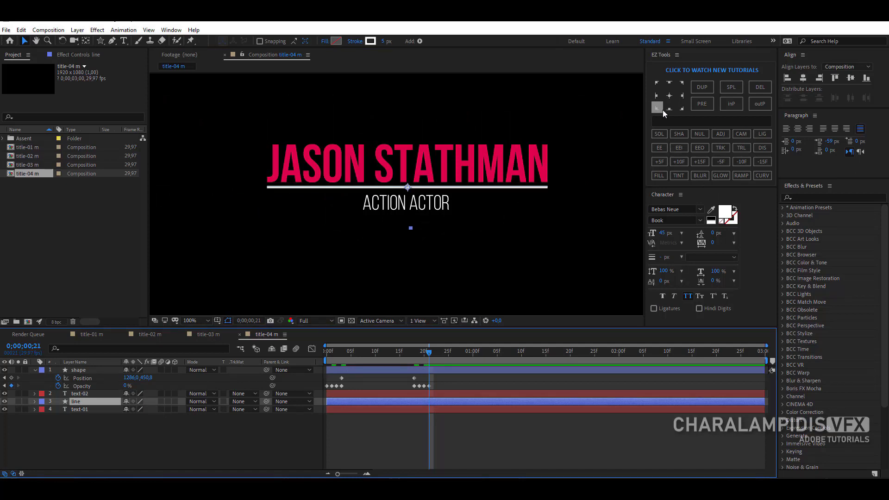
{"action": "left_click", "coordinate": [655, 95]}
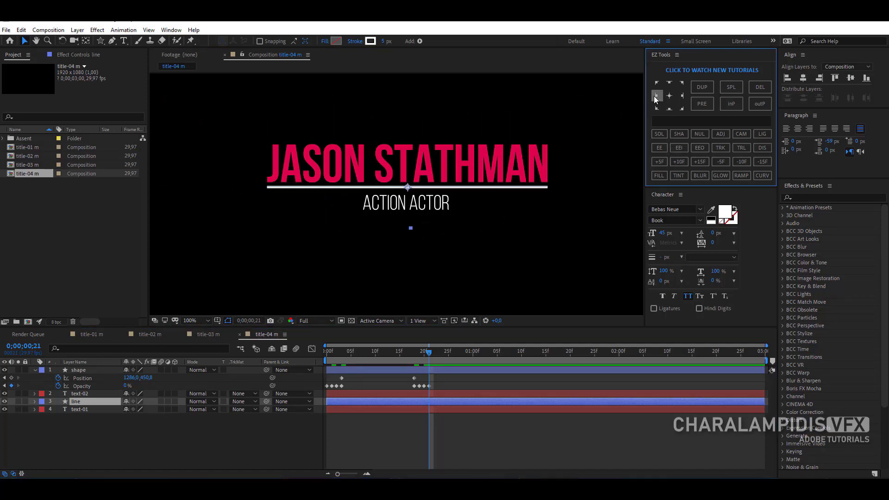
Animate the line's horizontal scale from 0% at frame 4 to 100% at frame 18, keeping its vertical scale at 100%.
{"action": "left_click", "coordinate": [120, 373]}
{"action": "key", "text": "s"}
{"action": "left_click_drag", "start_coordinate": [345, 358], "coordinate": [348, 358]}
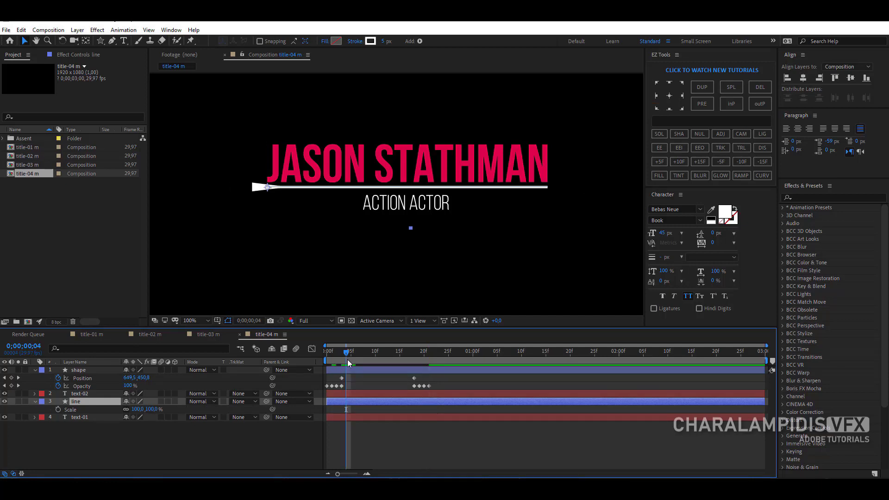
{"action": "left_click", "coordinate": [138, 409]}
{"action": "type", "text": "0"}
{"action": "key", "text": "Return"}
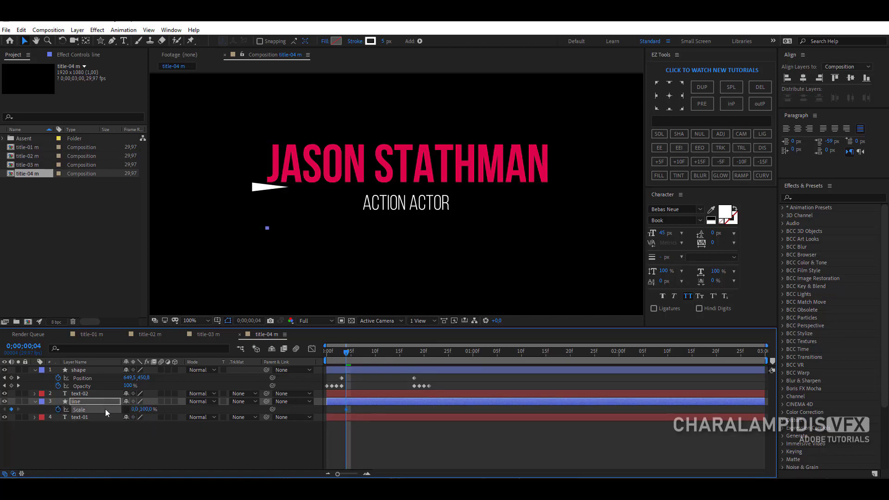
{"action": "left_click_drag", "start_coordinate": [411, 354], "coordinate": [412, 355]}
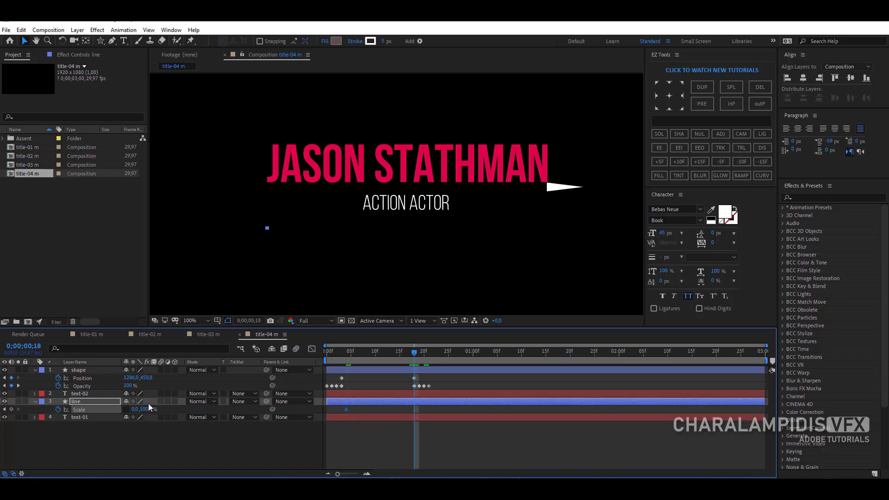
{"action": "left_click", "coordinate": [135, 409]}
{"action": "type", "text": "100"}
{"action": "key", "text": "Return"}
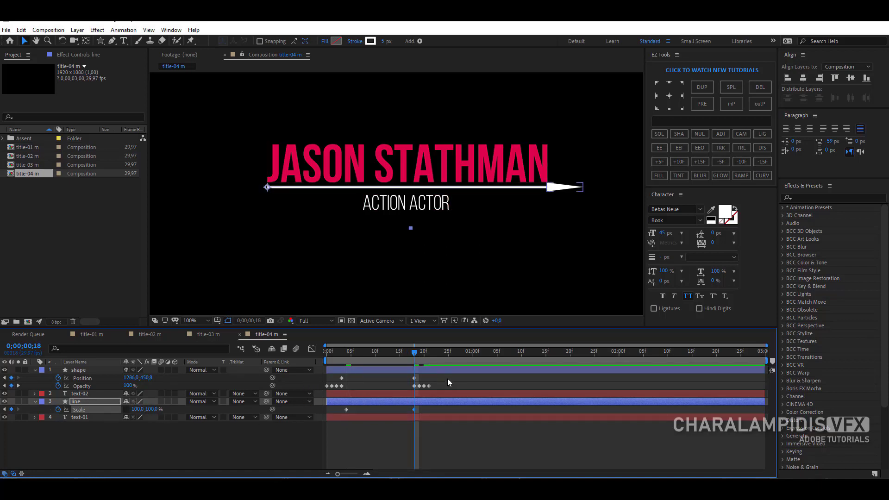
Apply Easy Ease to all position, opacity and scale keyframes of the shape and line layers.
{"action": "left_click", "coordinate": [448, 377]}
{"action": "left_click_drag", "start_coordinate": [448, 376], "coordinate": [321, 412]}
{"action": "key", "text": "F9"}
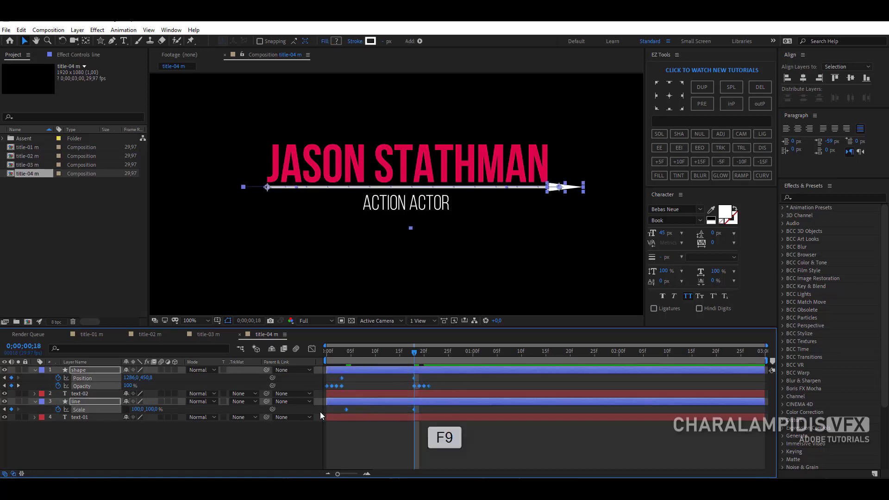
{"action": "key", "text": "F9"}
Preview the triangle and line animation from the start, and return the playhead to frame 3.
{"action": "left_click_drag", "start_coordinate": [352, 354], "coordinate": [310, 348]}
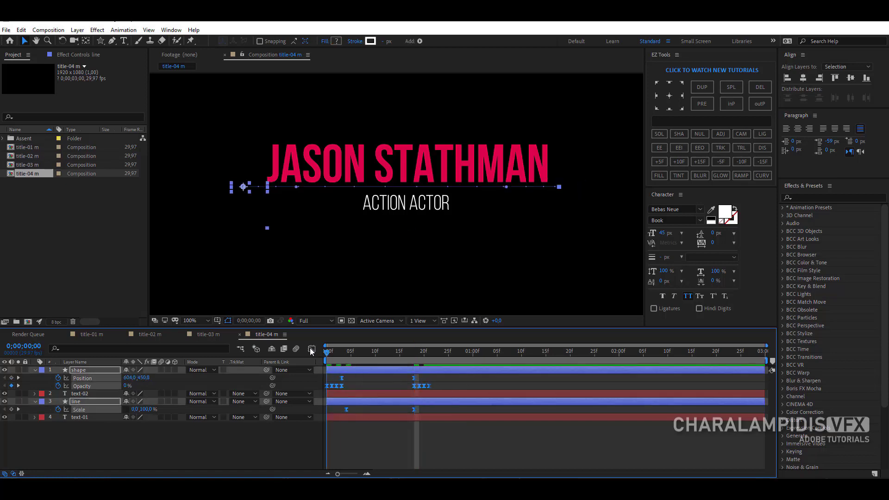
{"action": "left_click", "coordinate": [152, 433]}
{"action": "key", "text": "space"}
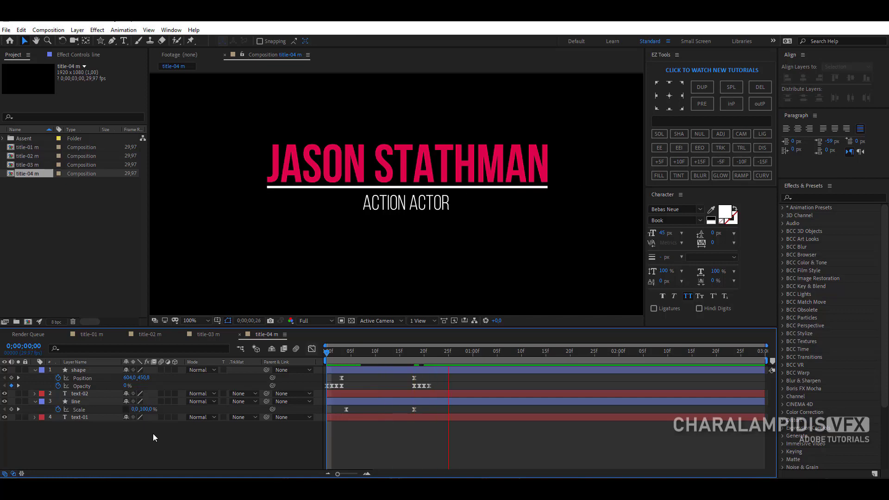
{"action": "key", "text": "space"}
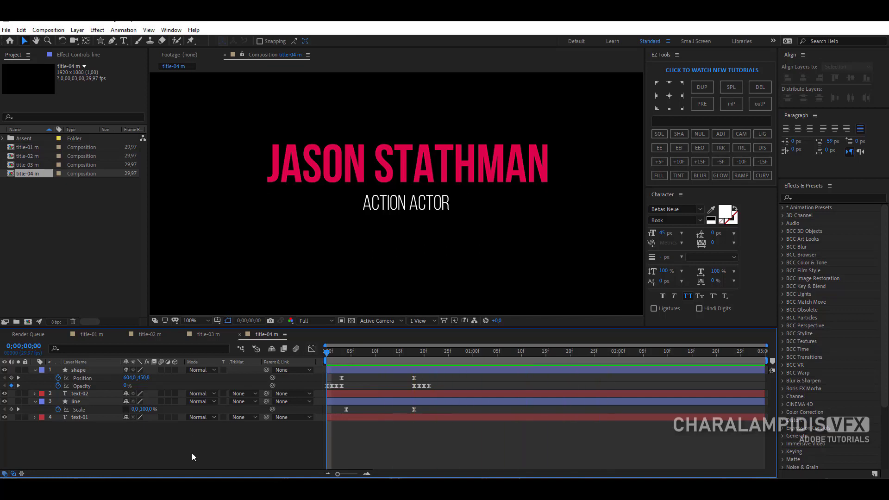
{"action": "key", "text": "space"}
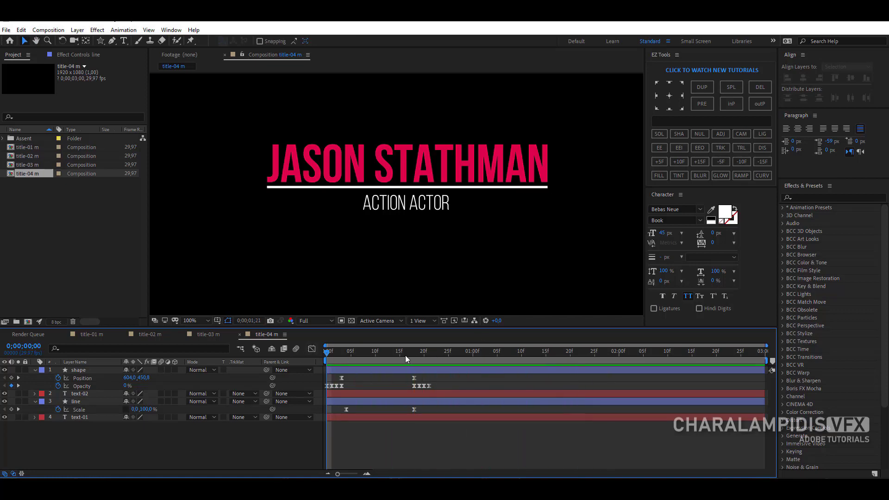
{"action": "left_click_drag", "start_coordinate": [409, 355], "coordinate": [341, 360]}
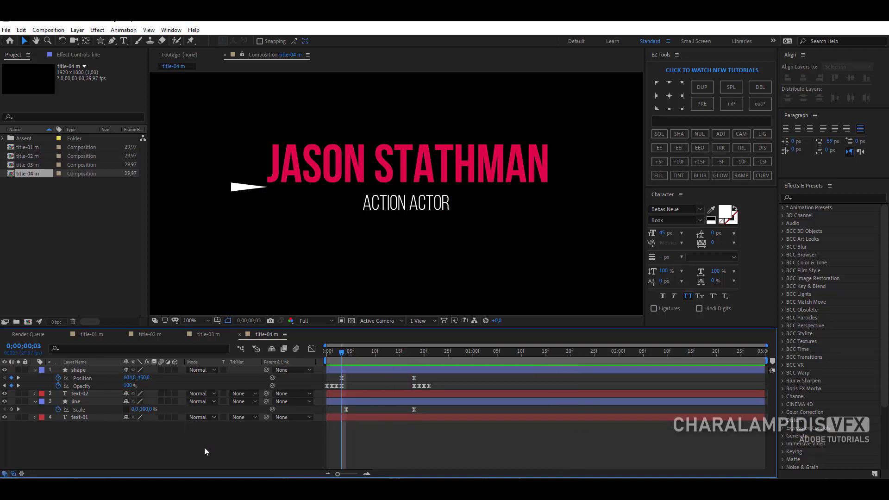
Add a Scale text animator to the text-01 layer and set its scale to 0%.
{"action": "left_click", "coordinate": [81, 419]}
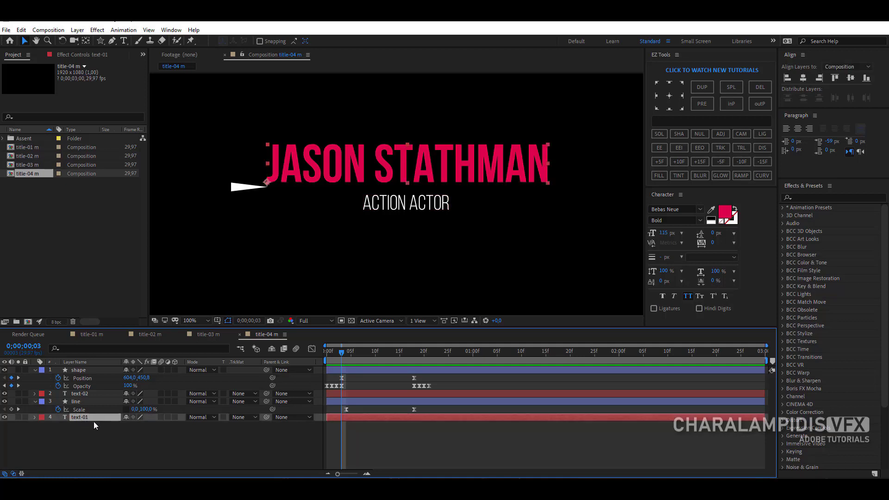
{"action": "left_click", "coordinate": [35, 418]}
{"action": "left_click", "coordinate": [179, 425]}
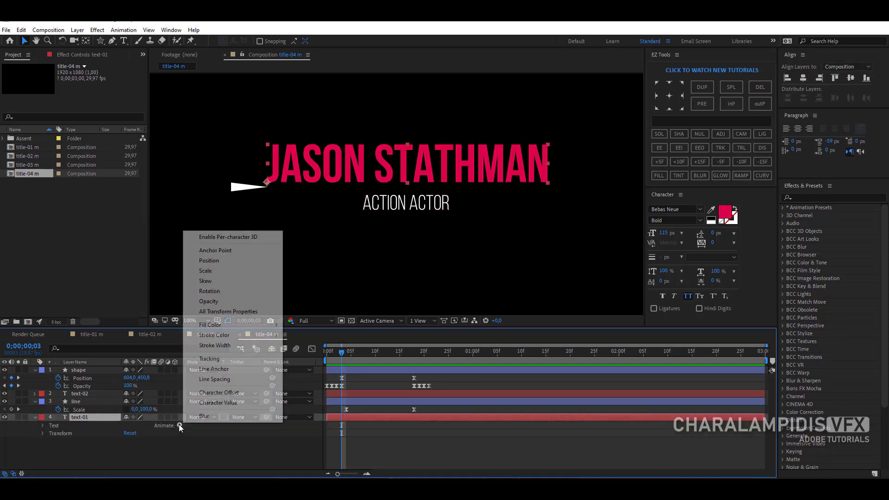
{"action": "left_click", "coordinate": [207, 270]}
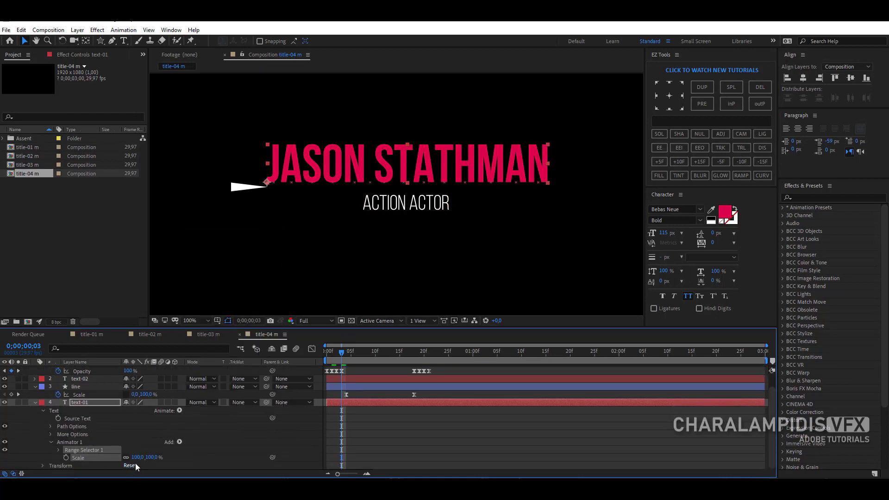
{"action": "left_click", "coordinate": [137, 458]}
{"action": "type", "text": "0"}
{"action": "key", "text": "Return"}
Animate text-01's range selector Start from 0% at frame 3 to 100% at frame 18, with Easy Ease on both keyframes.
{"action": "left_click", "coordinate": [57, 450]}
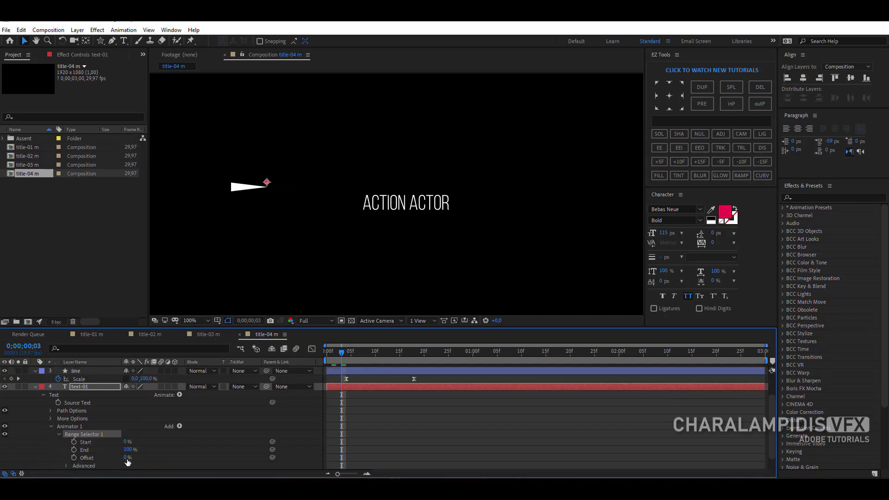
{"action": "left_click", "coordinate": [74, 442]}
{"action": "left_click_drag", "start_coordinate": [345, 351], "coordinate": [415, 365]}
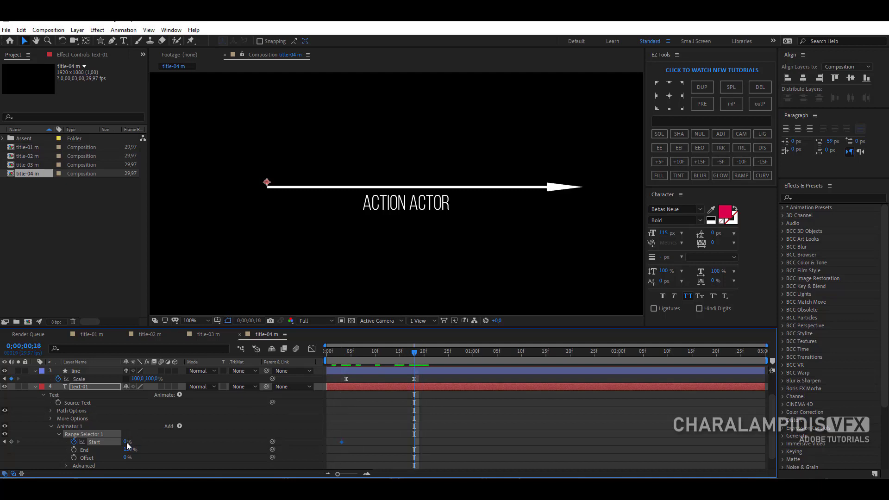
{"action": "left_click_drag", "start_coordinate": [127, 443], "coordinate": [198, 444]}
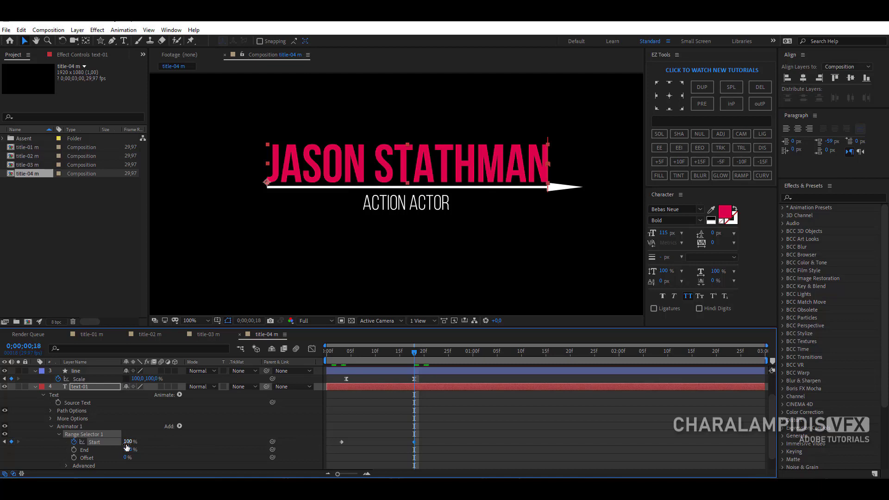
{"action": "key", "text": "u"}
Preview the name's scale-in animation from the start of the composition.
{"action": "left_click_drag", "start_coordinate": [337, 354], "coordinate": [327, 354]}
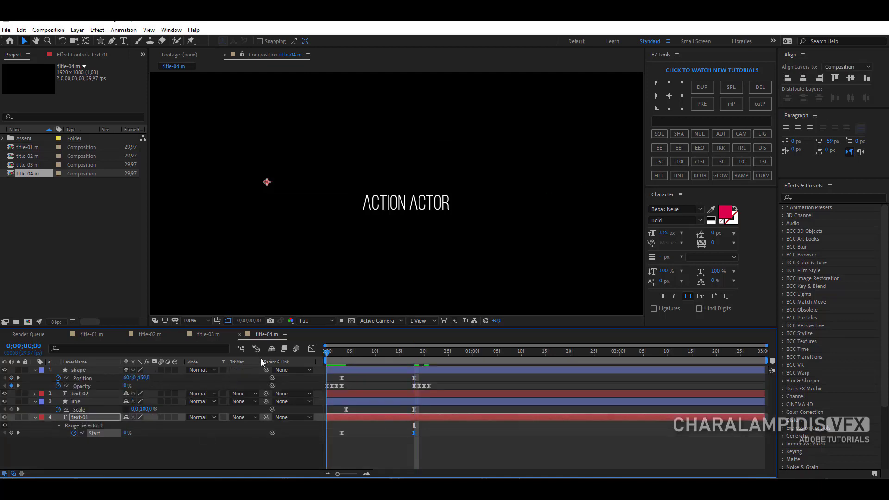
{"action": "key", "text": "space"}
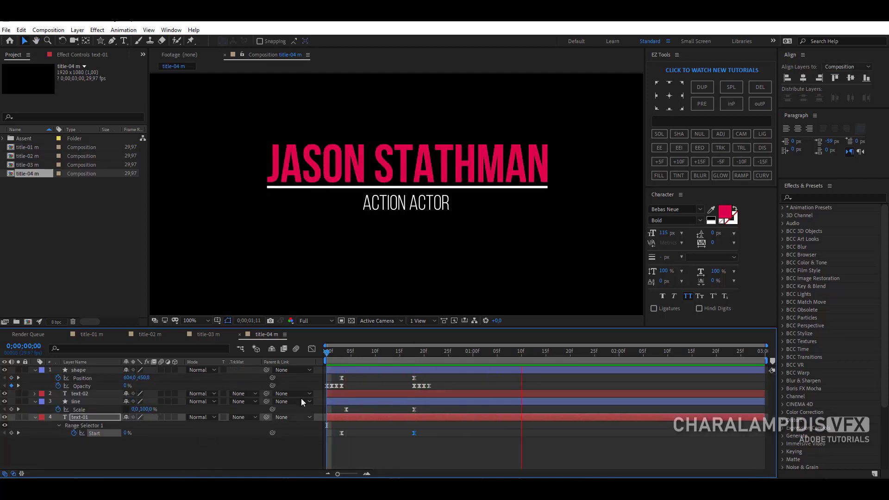
{"action": "left_click_drag", "start_coordinate": [386, 357], "coordinate": [326, 358]}
{"action": "key", "text": "space"}
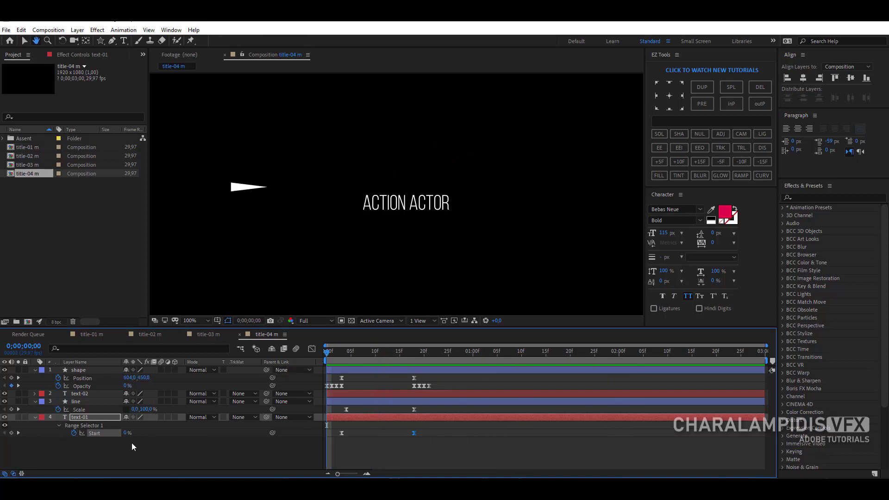
Move the playhead to frame 18 and collapse the text-01 layer's properties.
{"action": "left_click", "coordinate": [414, 360]}
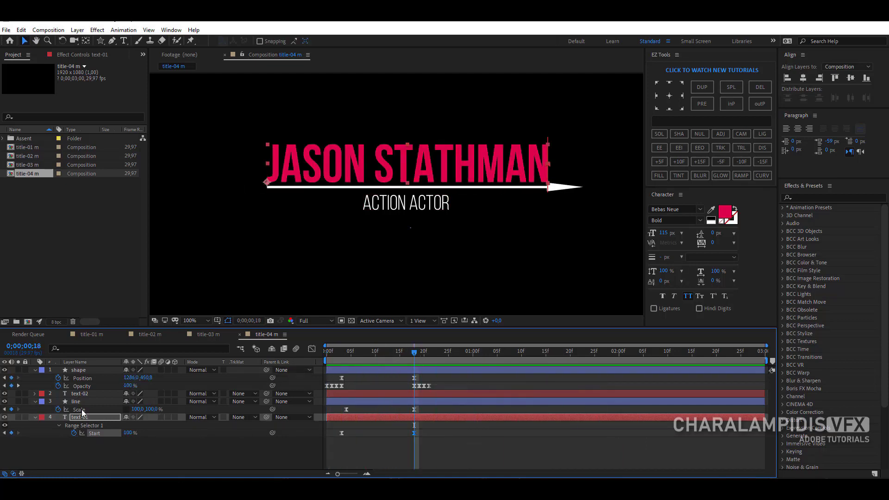
{"action": "left_click", "coordinate": [60, 451]}
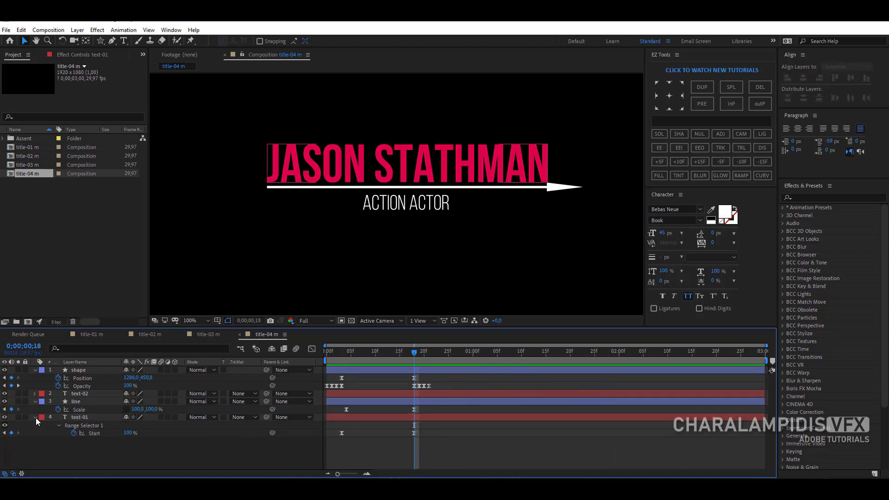
{"action": "left_click", "coordinate": [35, 418]}
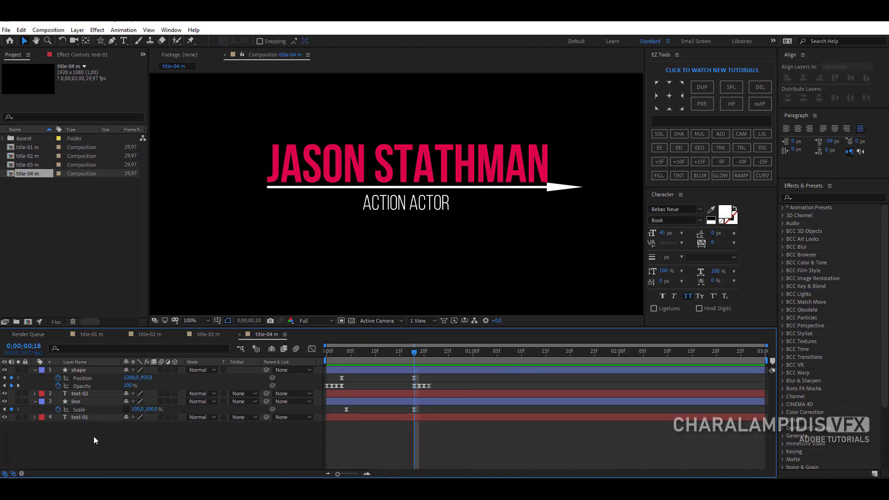
Add a Scale text animator to the text-02 layer and set its scale to 0%.
{"action": "left_click", "coordinate": [99, 396]}
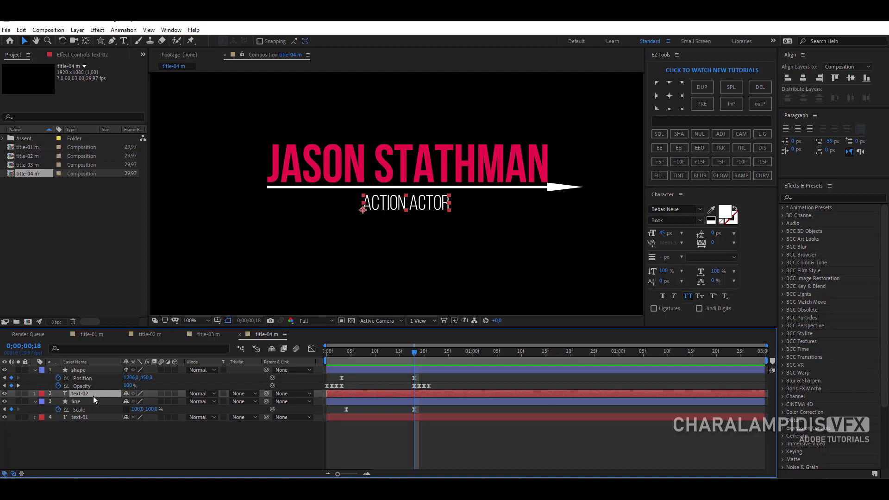
{"action": "left_click", "coordinate": [34, 394]}
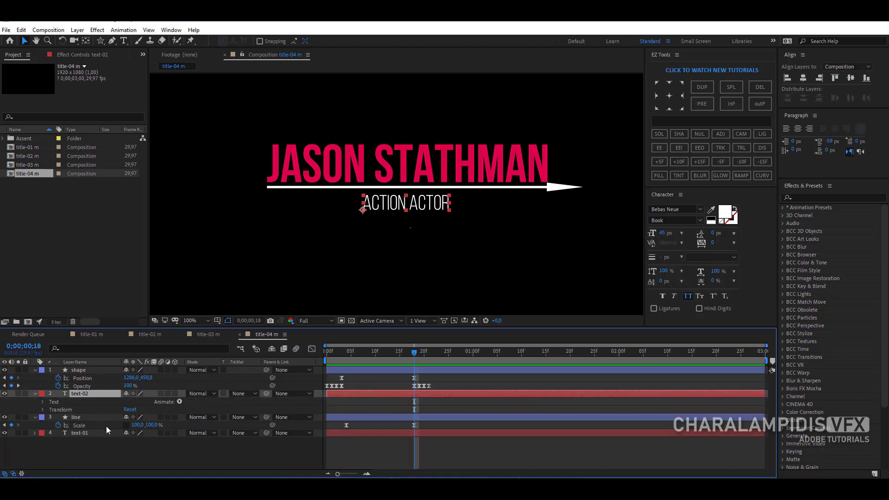
{"action": "left_click", "coordinate": [180, 402]}
{"action": "left_click", "coordinate": [224, 256]}
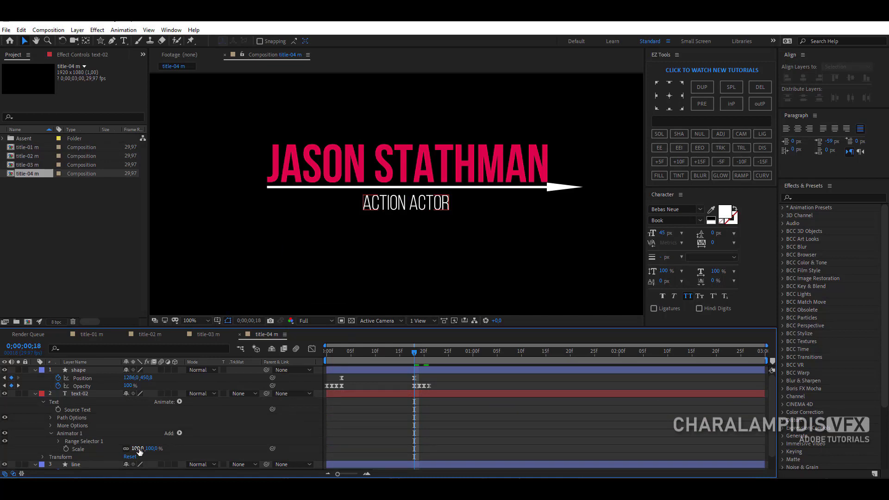
{"action": "left_click", "coordinate": [138, 449]}
{"action": "type", "text": "0"}
{"action": "key", "text": "Return"}
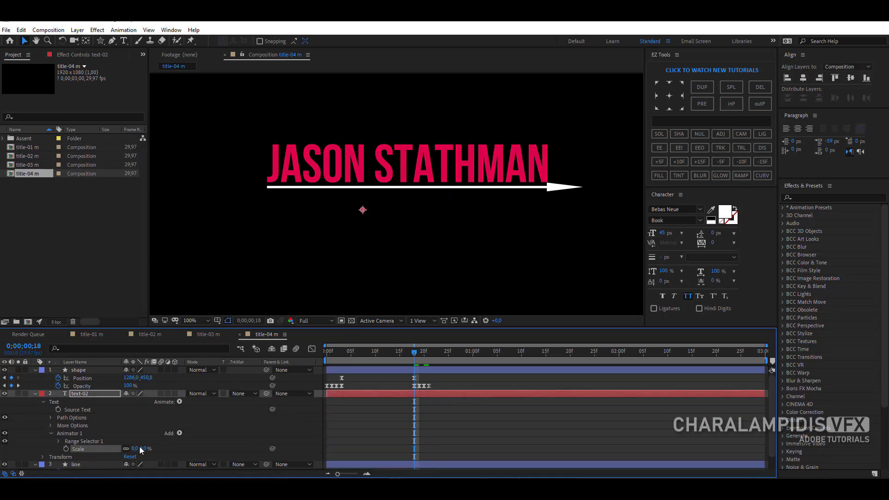
Animate text-02's range selector Offset from 0% at frame 18 to 100% at 0;00;01;00, with Easy Ease on both keyframes.
{"action": "left_click", "coordinate": [59, 442]}
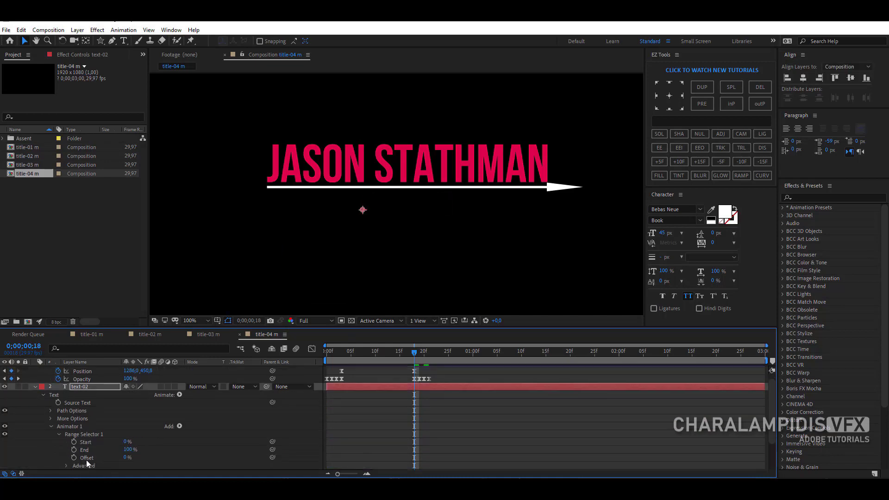
{"action": "key", "text": "u"}
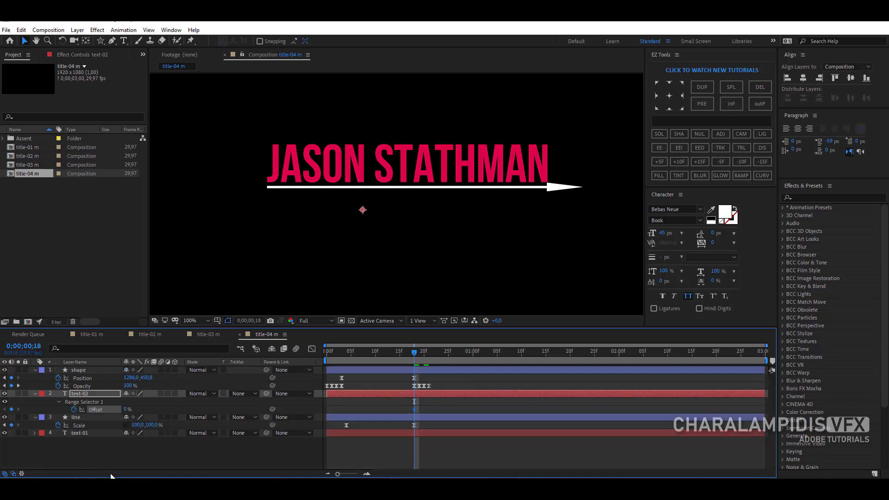
{"action": "left_click", "coordinate": [473, 353]}
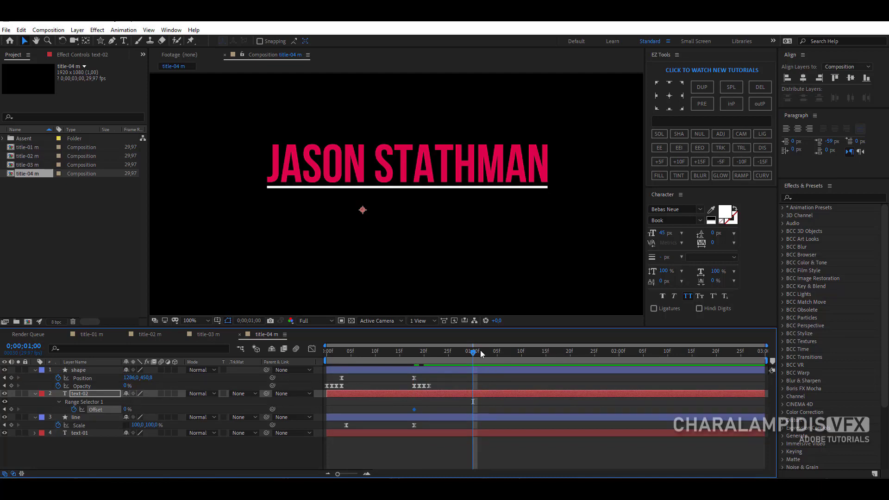
{"action": "left_click_drag", "start_coordinate": [126, 410], "coordinate": [182, 420]}
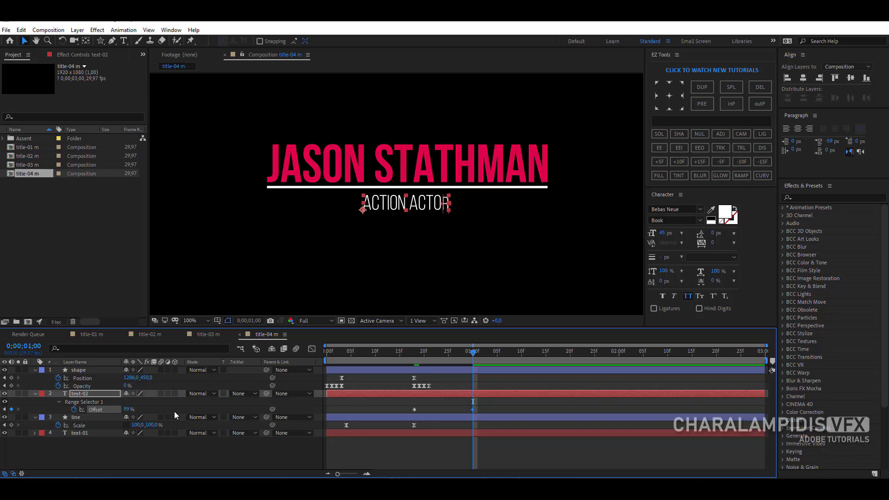
{"action": "left_click_drag", "start_coordinate": [128, 413], "coordinate": [129, 410]}
{"action": "left_click", "coordinate": [125, 457]}
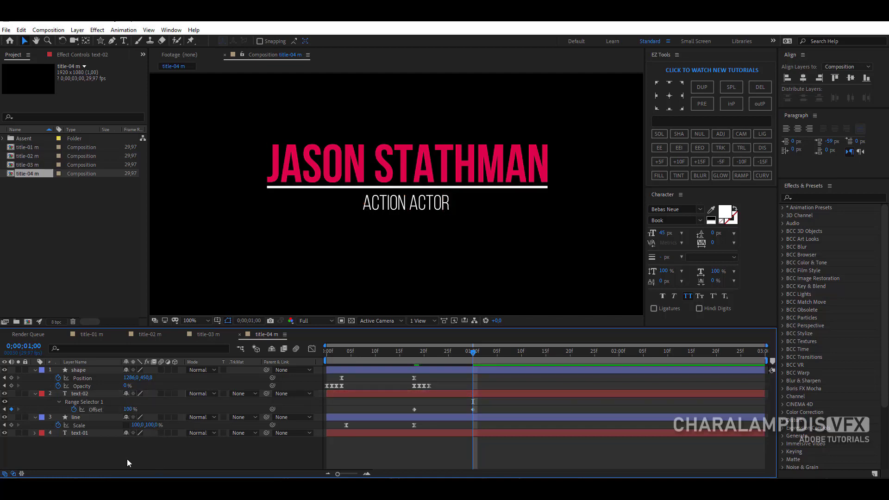
{"action": "left_click_drag", "start_coordinate": [486, 407], "coordinate": [404, 414]}
{"action": "key", "text": "F9"}
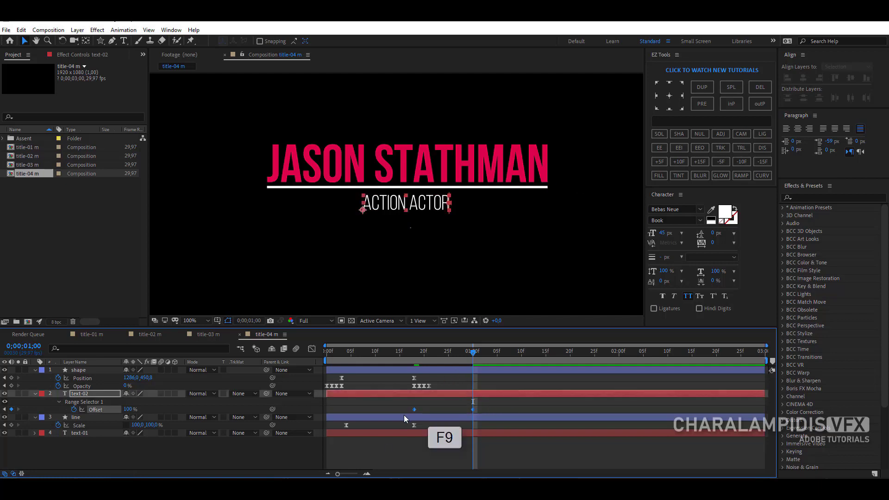
Return the playhead to frame 0 and collapse the properties of the shape, text-02 and line layers.
{"action": "key", "text": "Home"}
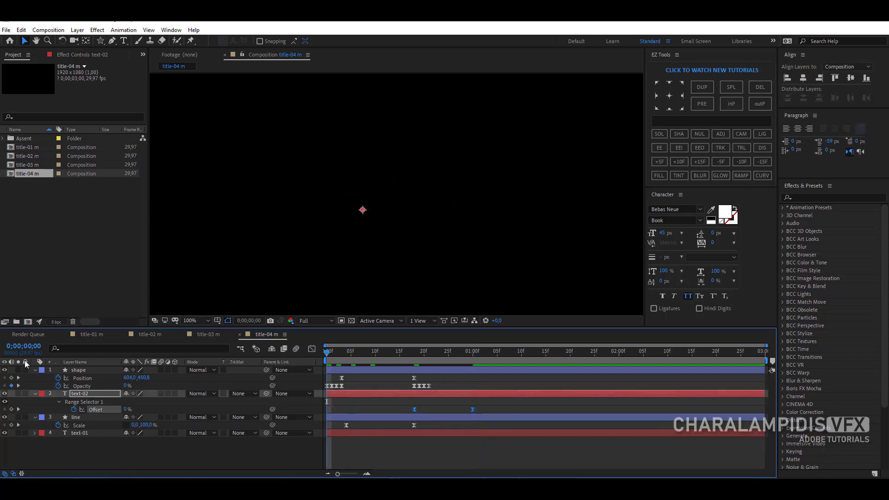
{"action": "left_click", "coordinate": [34, 370]}
{"action": "left_click", "coordinate": [35, 379]}
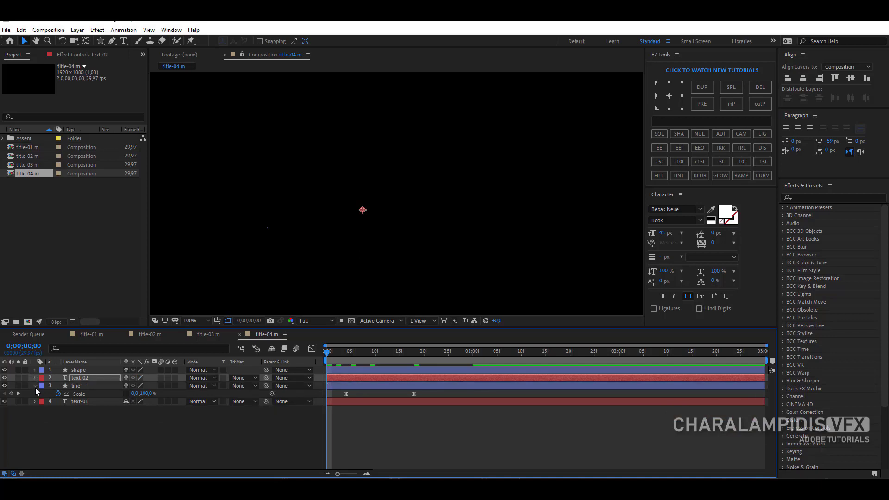
{"action": "left_click", "coordinate": [35, 388]}
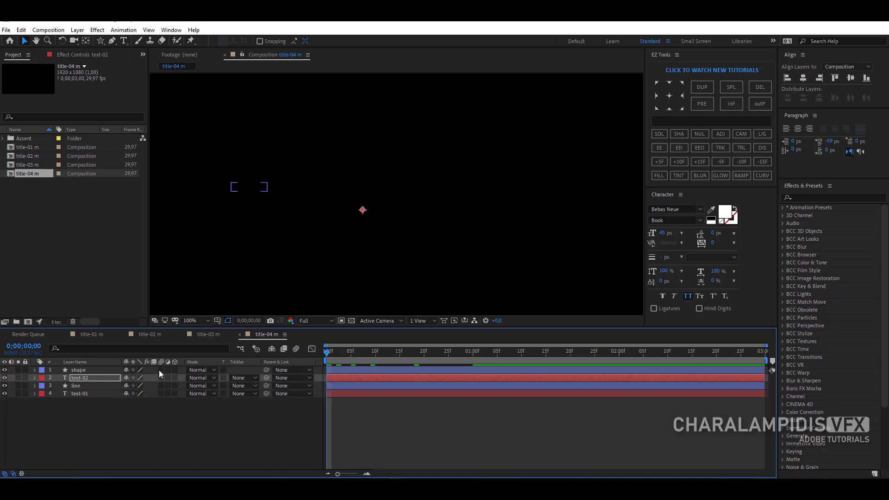
Enable motion blur for all four layers and the composition, and preview the title animation.
{"action": "left_click_drag", "start_coordinate": [159, 371], "coordinate": [160, 407]}
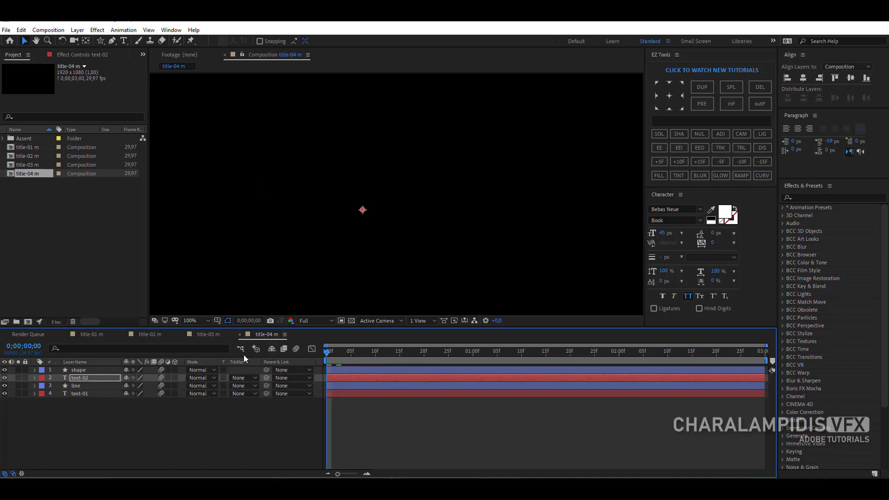
{"action": "left_click", "coordinate": [296, 348]}
{"action": "left_click", "coordinate": [222, 425]}
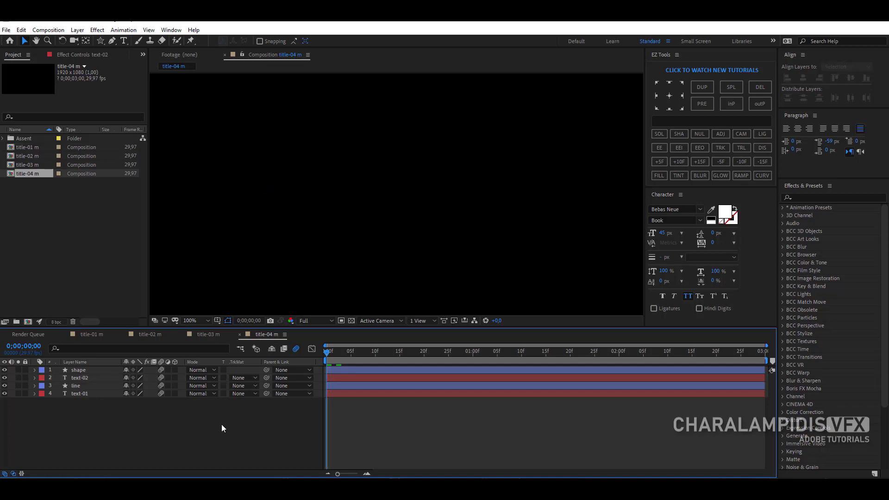
{"action": "key", "text": "space"}
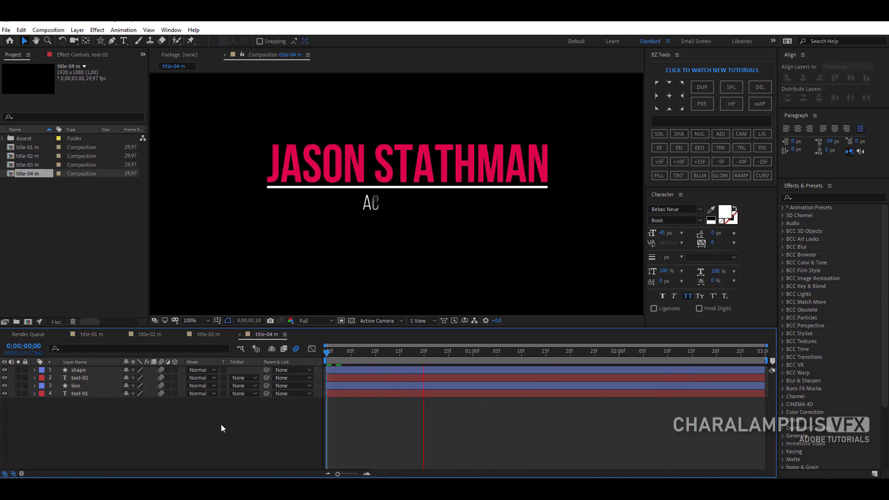
{"action": "key", "text": "space"}
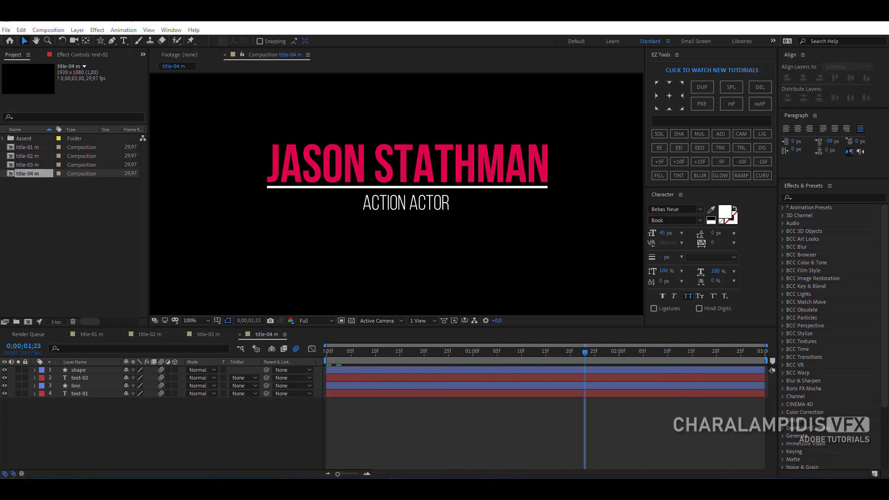
Create a new 1920 x 1080, 29.97 fps, three-second composition named "title-05 m".
{"action": "left_click", "coordinate": [48, 30]}
{"action": "left_click", "coordinate": [67, 41]}
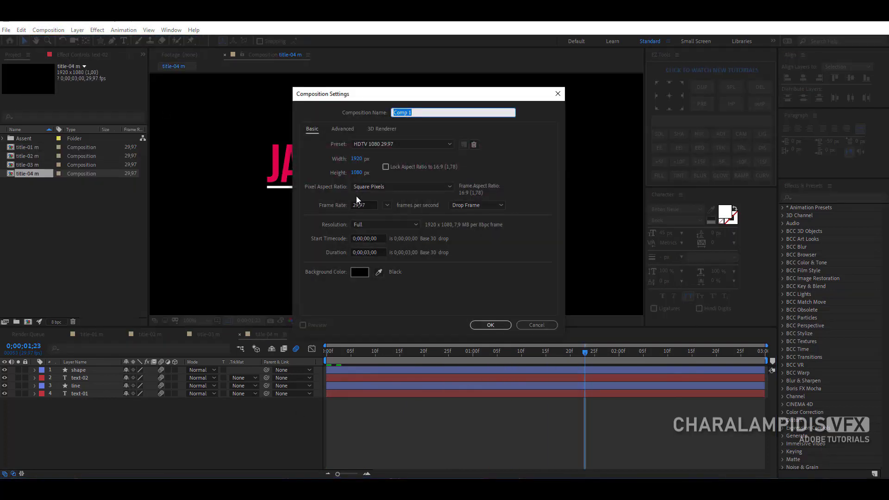
{"action": "type", "text": "title-05 m"}
{"action": "left_click", "coordinate": [491, 325]}
Set up the Pen tool with no fill and a 20 px stroke for drawing in the empty composition.
{"action": "left_click", "coordinate": [193, 319]}
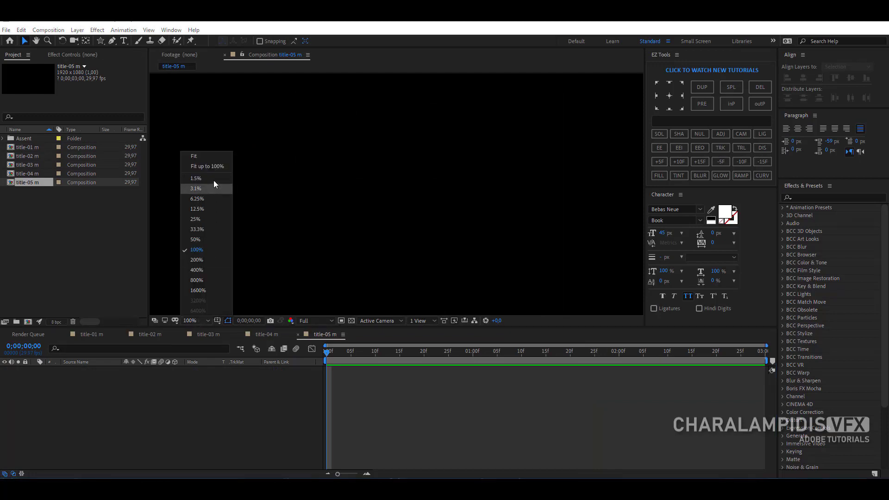
{"action": "left_click", "coordinate": [213, 166]}
{"action": "left_click", "coordinate": [115, 40]}
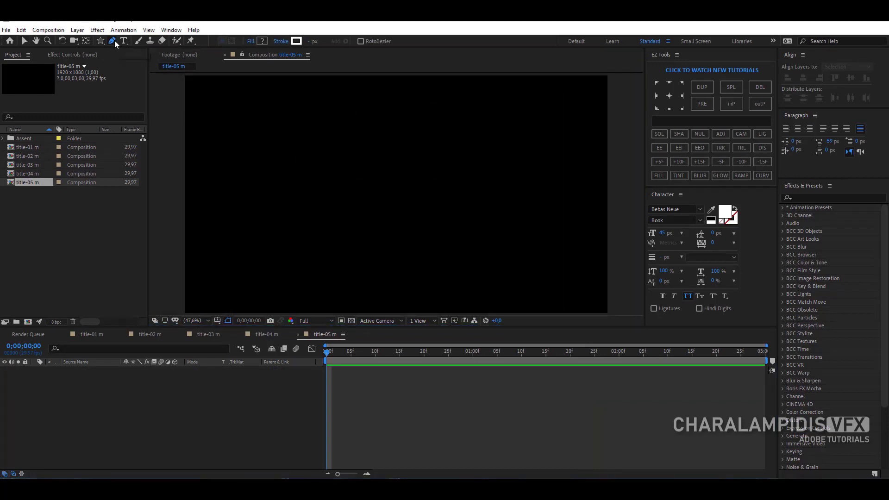
{"action": "left_click", "coordinate": [253, 42]}
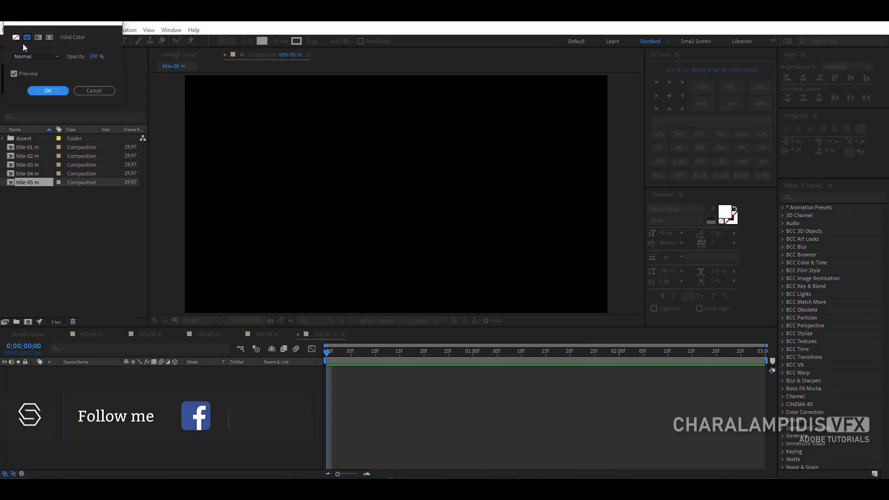
{"action": "left_click", "coordinate": [20, 44]}
{"action": "left_click", "coordinate": [46, 94]}
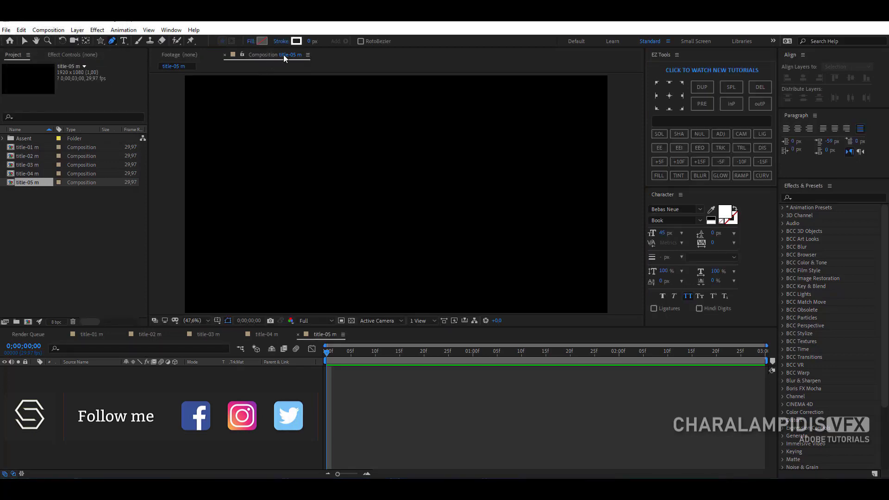
{"action": "left_click", "coordinate": [309, 41]}
{"action": "type", "text": "20"}
{"action": "key", "text": "Return"}
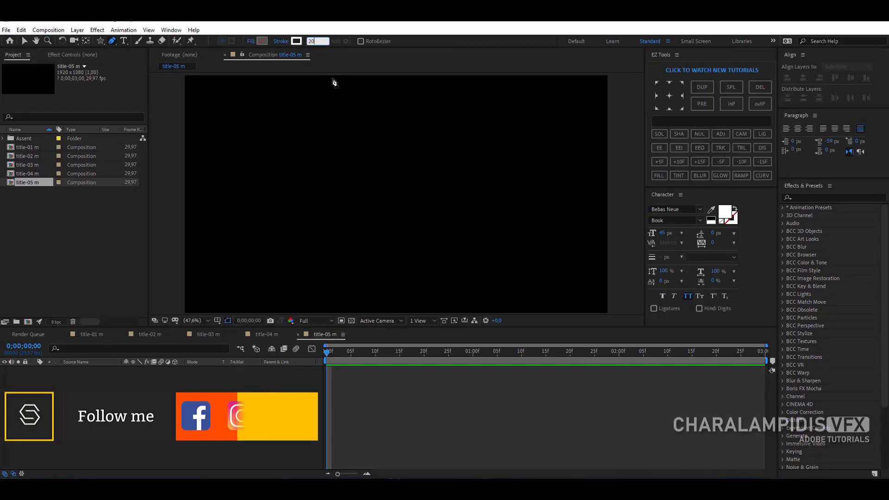
Draw a short vertical white line in the upper part of the composition and rename its layer line-01.
{"action": "left_click", "coordinate": [309, 154]}
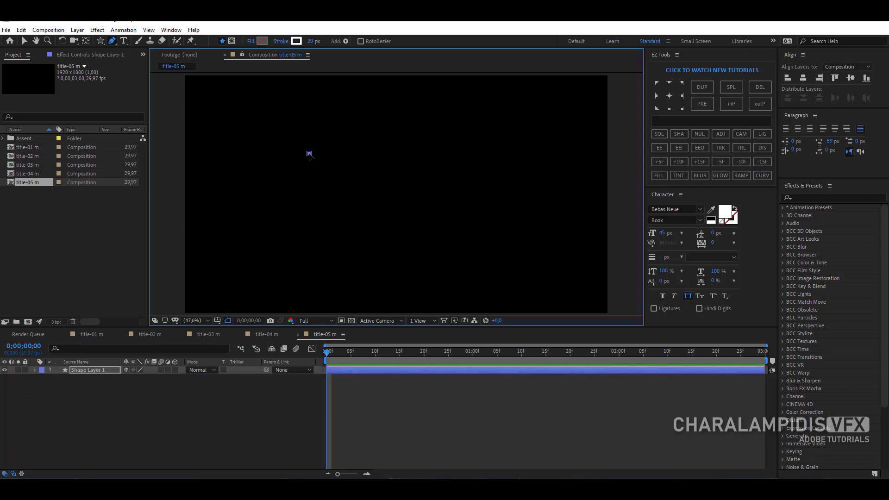
{"action": "left_click", "coordinate": [309, 182]}
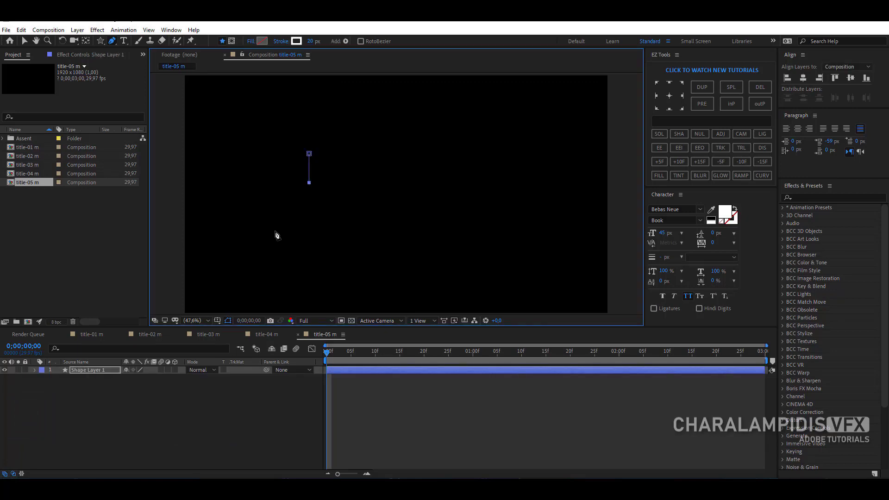
{"action": "left_click", "coordinate": [87, 373]}
{"action": "key", "text": "Return"}
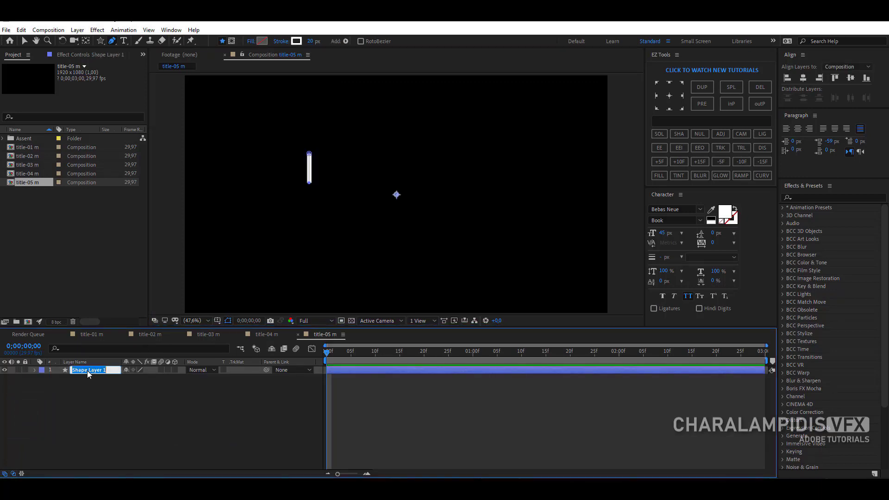
{"action": "type", "text": "line-01"}
{"action": "key", "text": "Return"}
Place the anchor point of line-01 at the centre of the line and deselect the layer.
{"action": "left_click", "coordinate": [669, 107]}
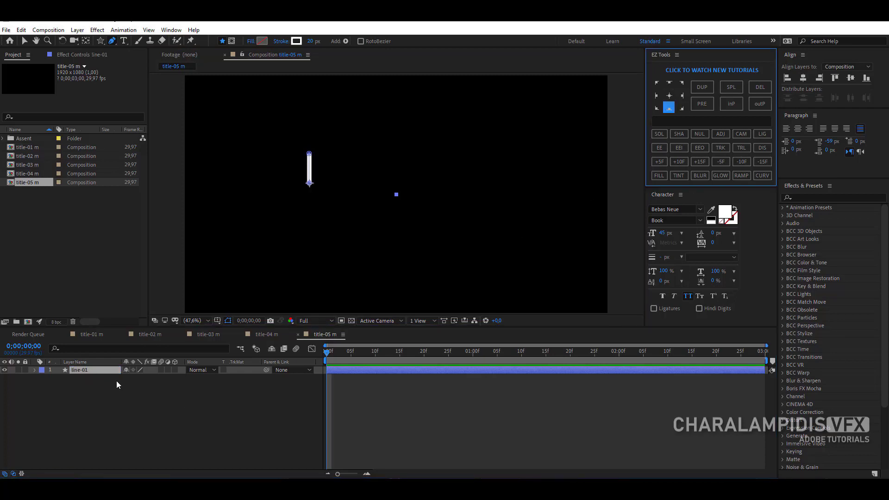
{"action": "left_click", "coordinate": [99, 371]}
{"action": "left_click", "coordinate": [669, 95]}
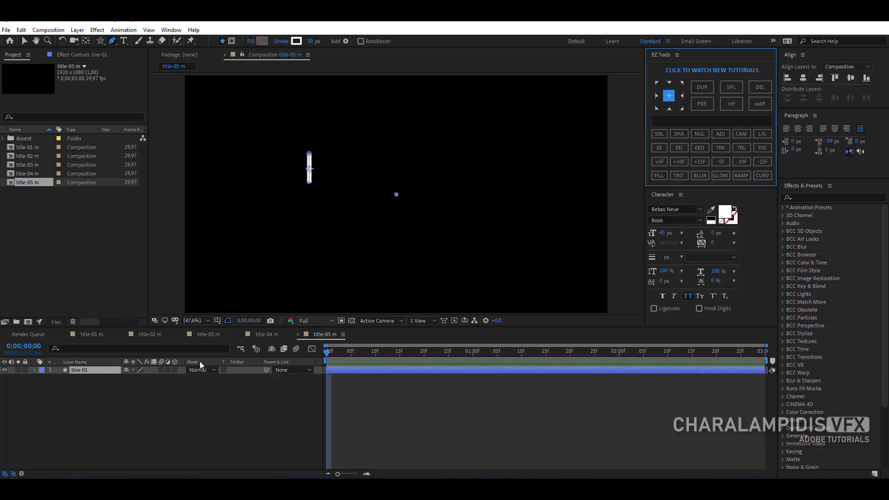
{"action": "left_click", "coordinate": [90, 388]}
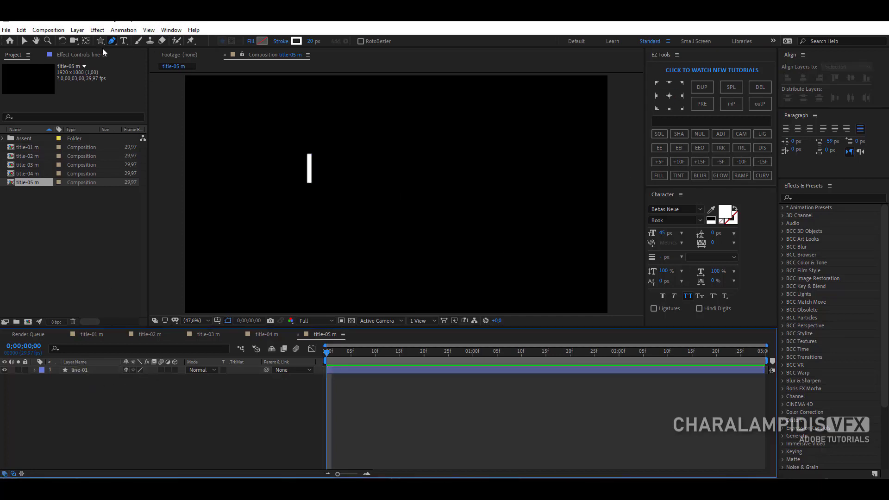
Set up the Rectangle tool with a pink DE0059 fill and a 0 px stroke.
{"action": "left_click_drag", "start_coordinate": [99, 42], "coordinate": [153, 48]}
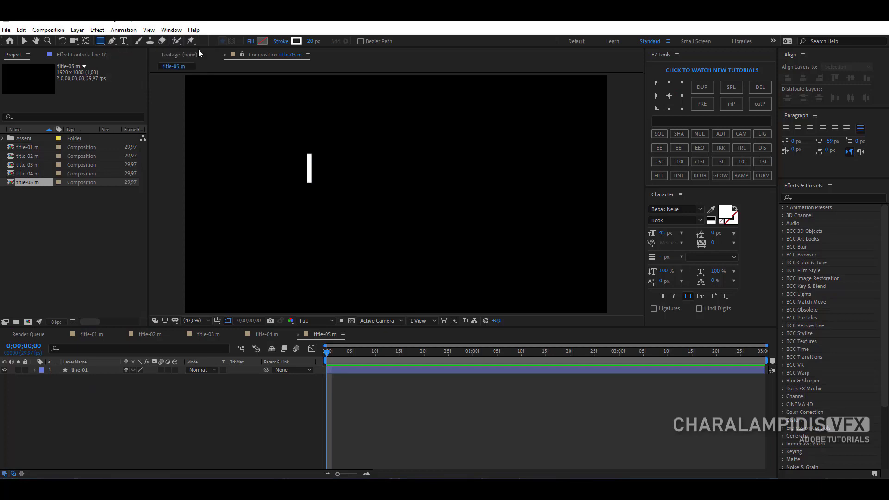
{"action": "left_click", "coordinate": [260, 40]}
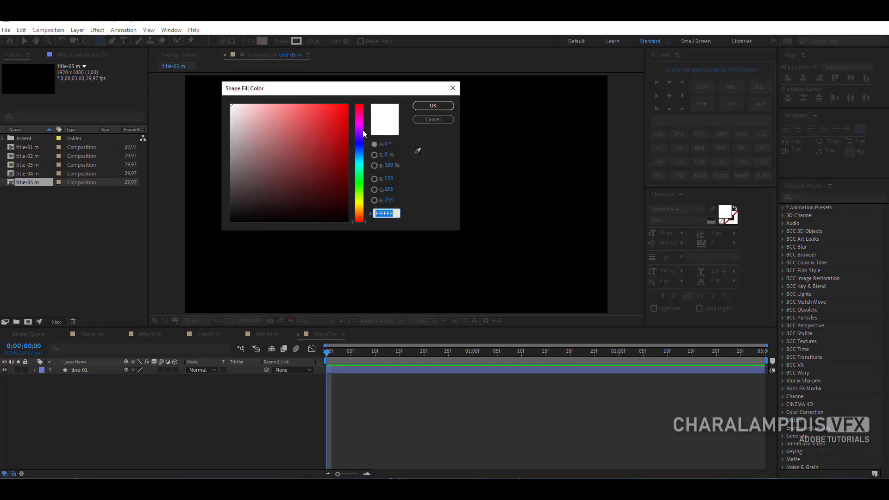
{"action": "left_click_drag", "start_coordinate": [362, 130], "coordinate": [360, 121]}
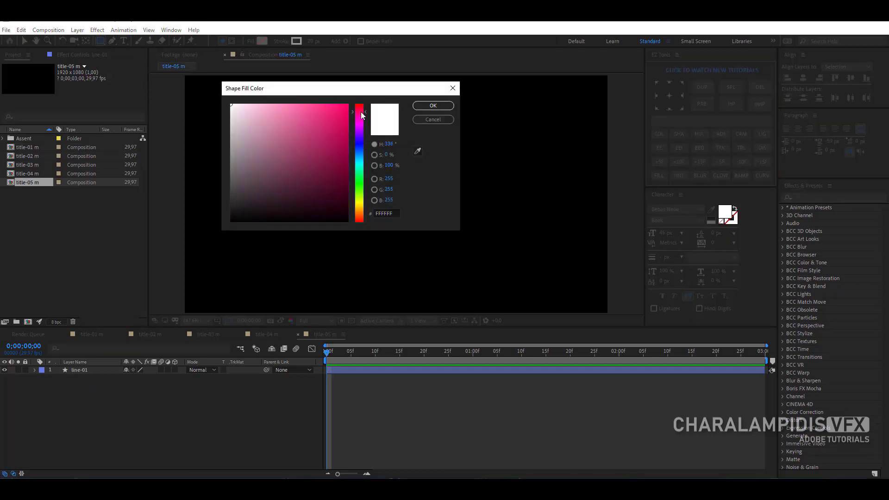
{"action": "left_click", "coordinate": [347, 116]}
{"action": "left_click", "coordinate": [433, 106]}
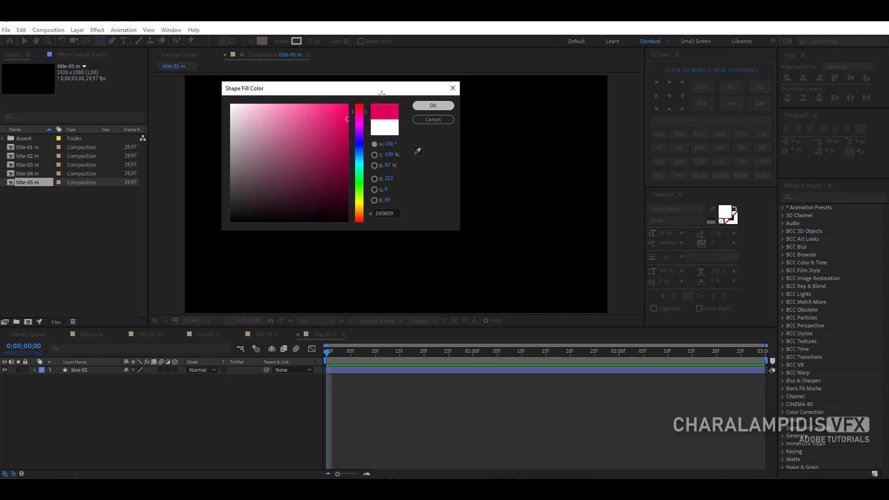
{"action": "left_click_drag", "start_coordinate": [313, 47], "coordinate": [296, 48]}
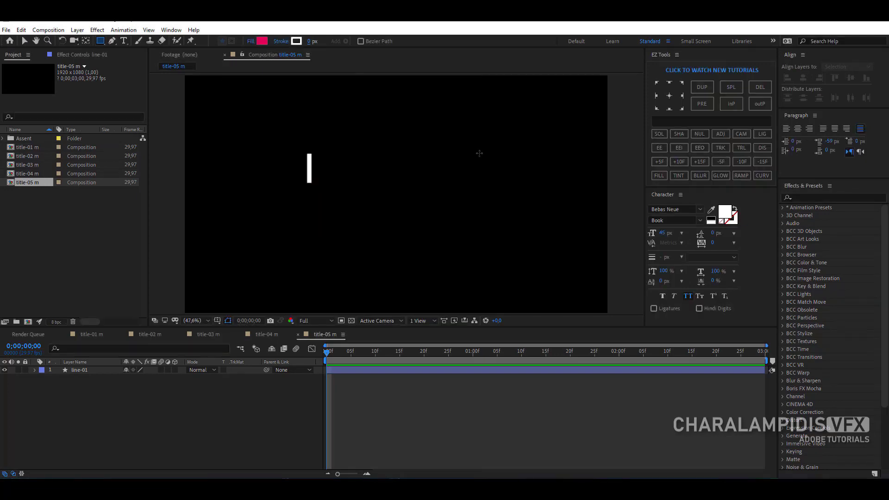
Draw a wide pink rectangle to the right of the white line and rename its layer box.
{"action": "left_click_drag", "start_coordinate": [482, 156], "coordinate": [321, 182]}
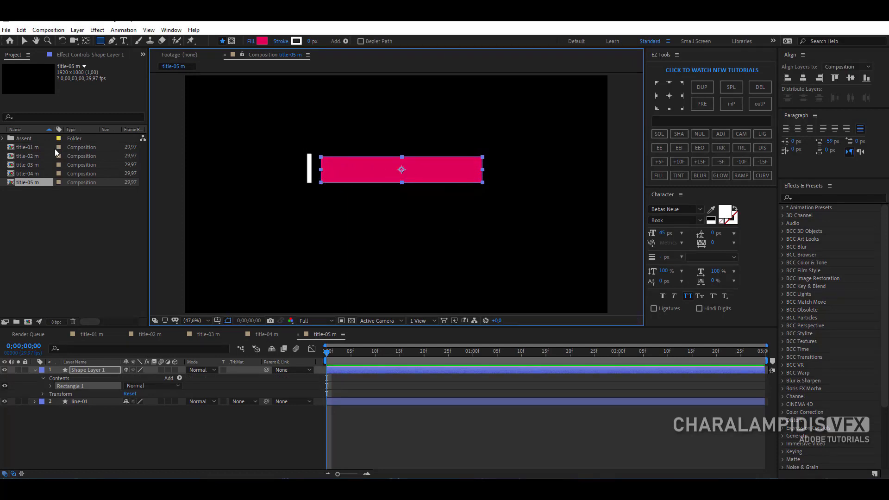
{"action": "left_click", "coordinate": [92, 373]}
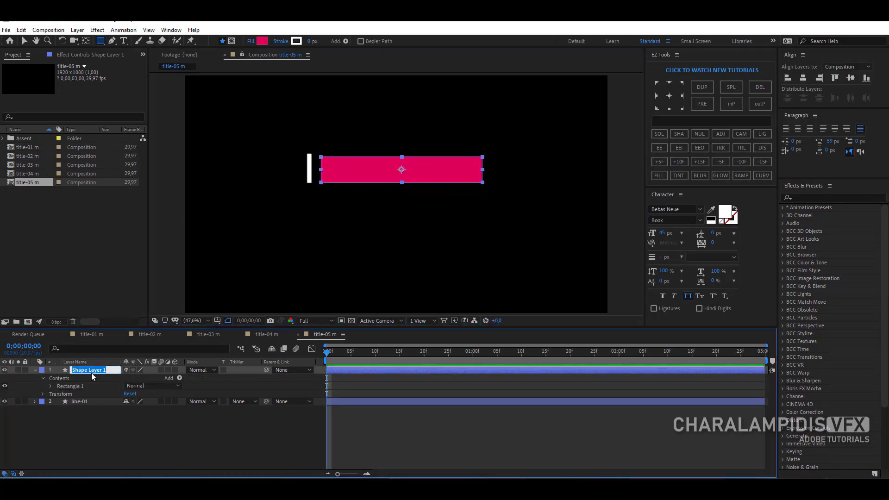
{"action": "type", "text": "box"}
{"action": "key", "text": "Return"}
{"action": "left_click", "coordinate": [35, 370]}
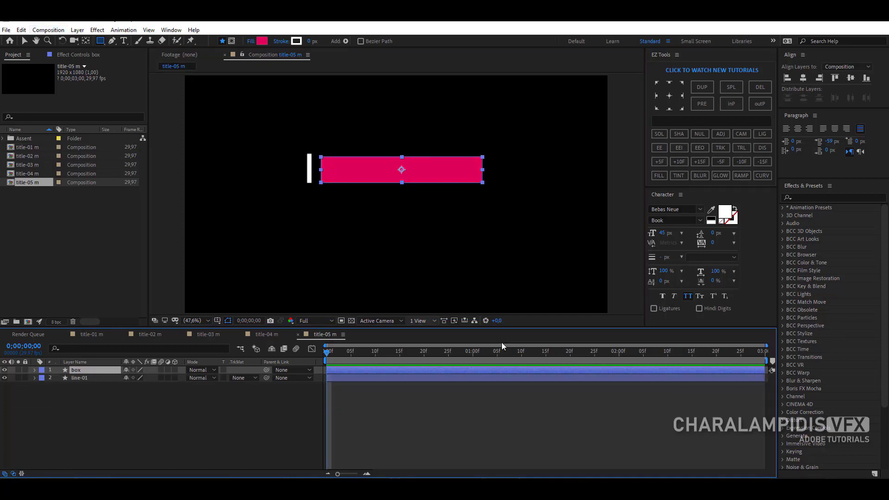
Move the pink box so its left side meets the right edge of the white line.
{"action": "key", "text": "v"}
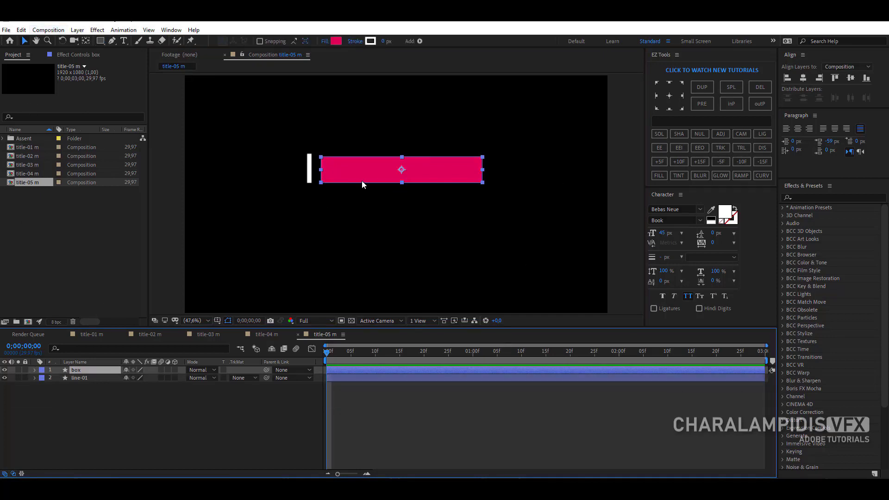
{"action": "scroll", "coordinate": [361, 183], "scroll_direction": "up", "scroll_amount": 2}
{"action": "left_click", "coordinate": [312, 148]}
{"action": "left_click_drag", "start_coordinate": [312, 149], "coordinate": [298, 148]}
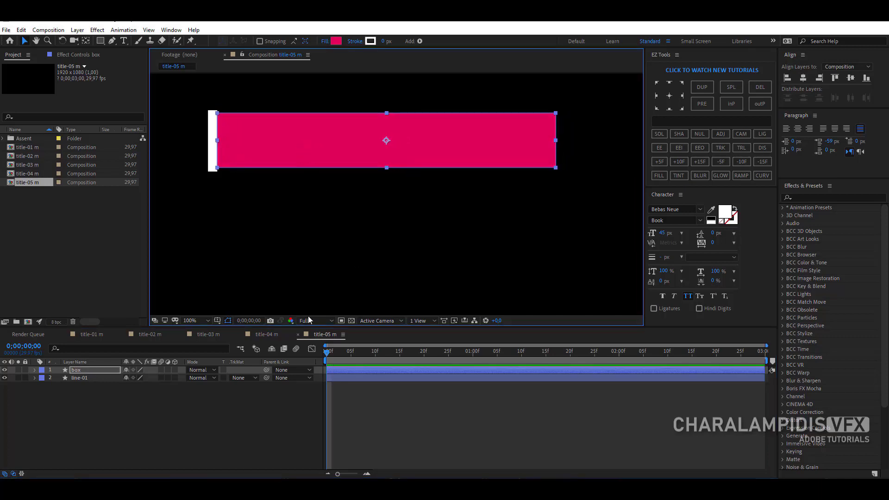
Reorder the layers so that box lies beneath line-01, leaving both layers deselected.
{"action": "left_click", "coordinate": [76, 370]}
{"action": "left_click_drag", "start_coordinate": [87, 372], "coordinate": [88, 382]}
{"action": "left_click", "coordinate": [85, 407]}
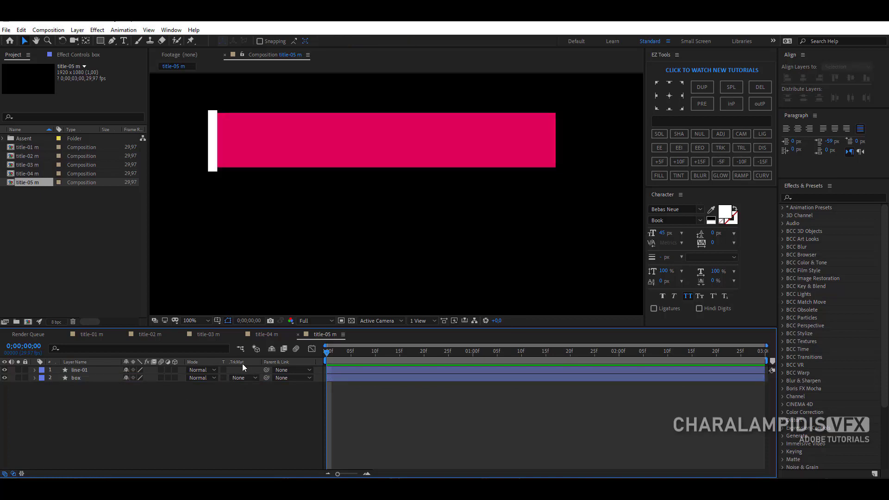
{"action": "left_click", "coordinate": [78, 370]}
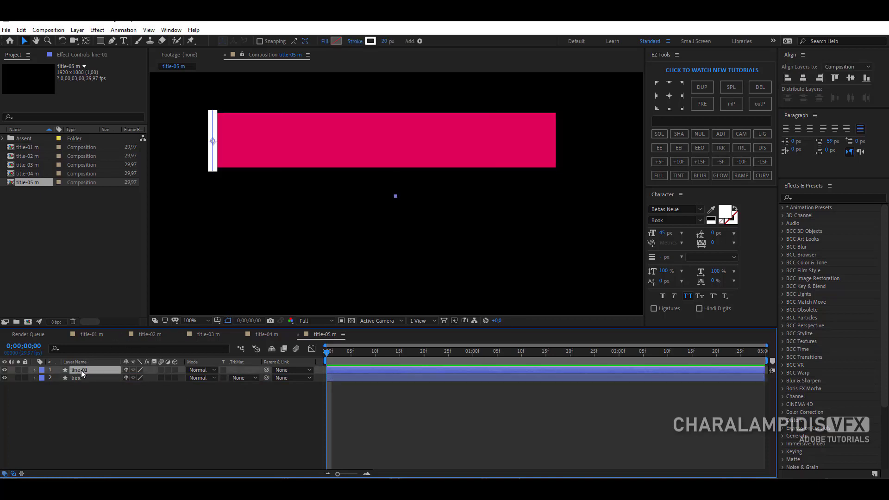
{"action": "left_click", "coordinate": [80, 404]}
Set up the Pen tool with a 10 px stroke and no fill.
{"action": "left_click", "coordinate": [112, 40]}
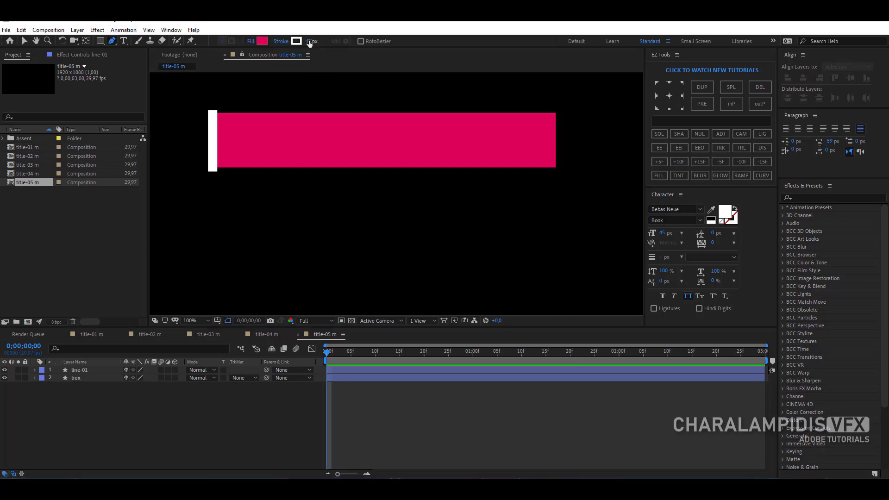
{"action": "left_click", "coordinate": [281, 41]}
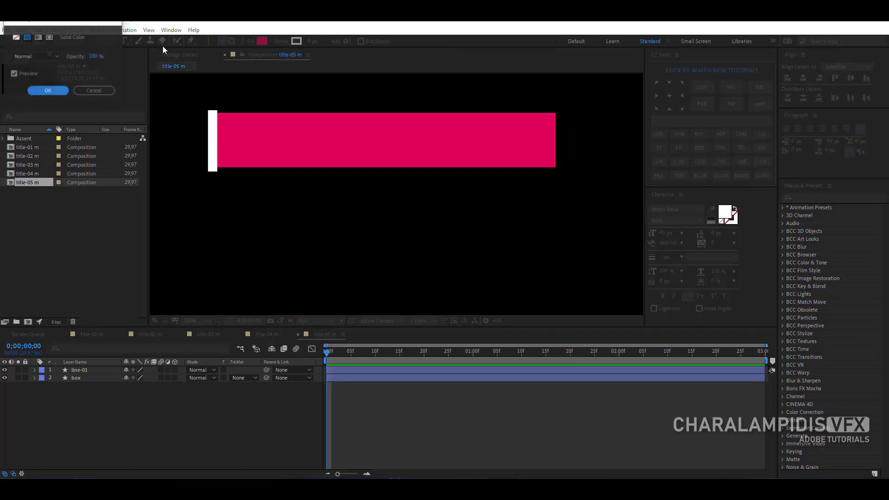
{"action": "left_click", "coordinate": [94, 91]}
{"action": "left_click", "coordinate": [309, 41]}
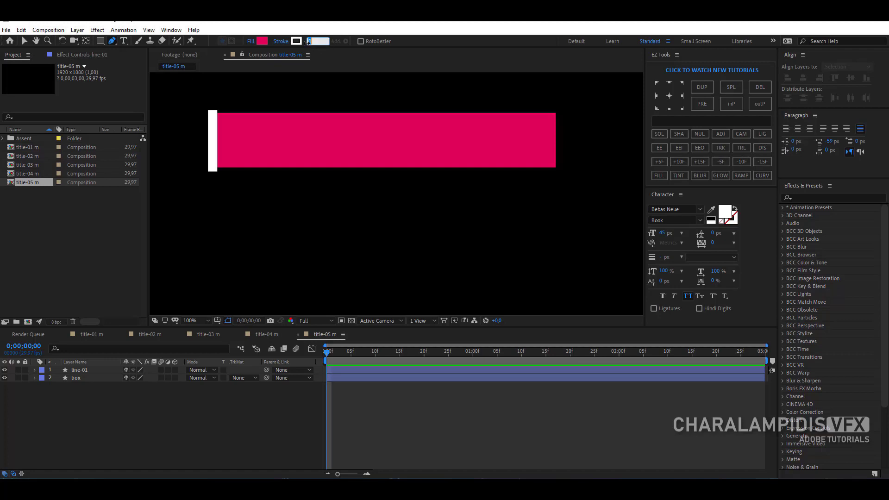
{"action": "key", "text": "Return"}
{"action": "left_click", "coordinate": [251, 42]}
{"action": "left_click", "coordinate": [16, 38]}
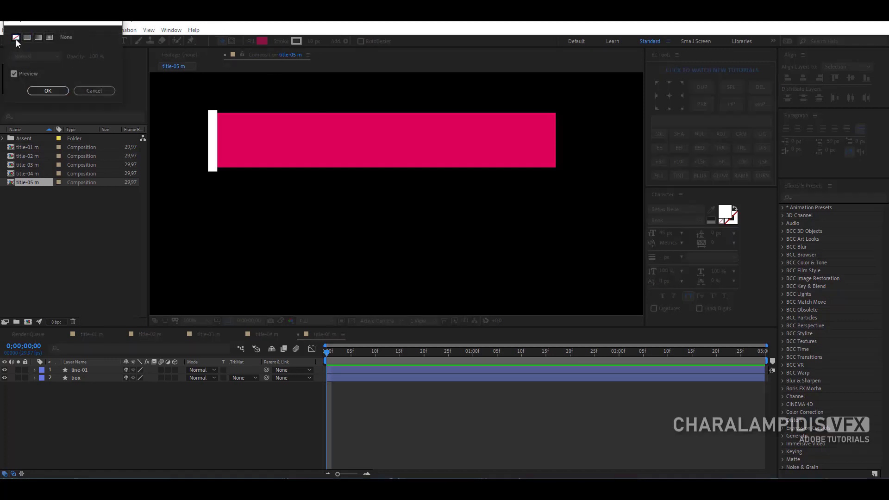
{"action": "left_click", "coordinate": [40, 89]}
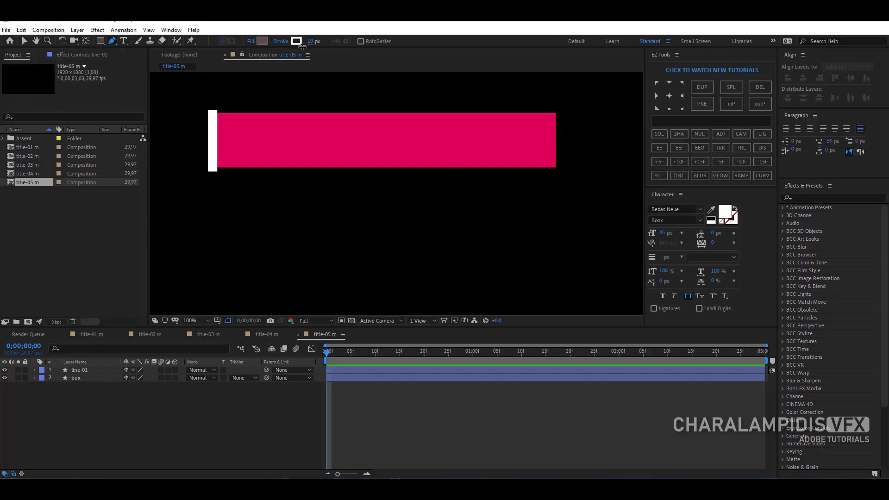
Set the stroke colour to the box's pink, DE0059, by sampling it from the composition.
{"action": "left_click", "coordinate": [296, 41]}
{"action": "left_click", "coordinate": [417, 151]}
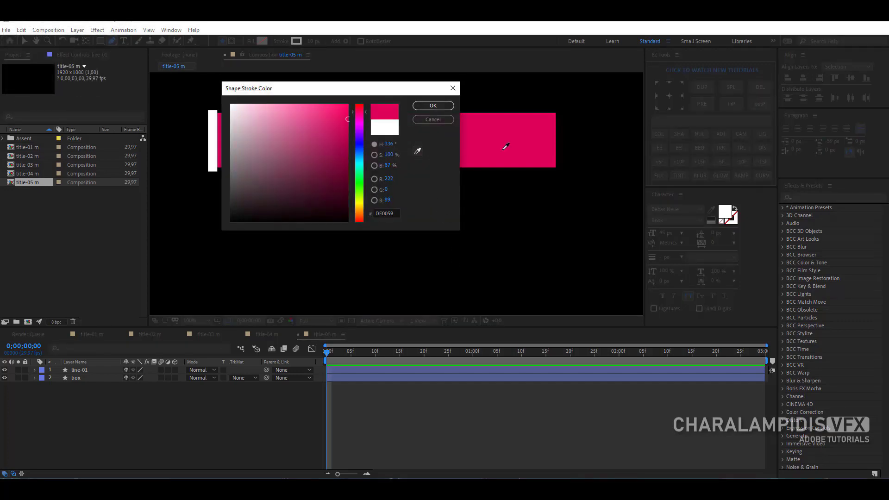
{"action": "left_click", "coordinate": [507, 146]}
{"action": "left_click", "coordinate": [422, 107]}
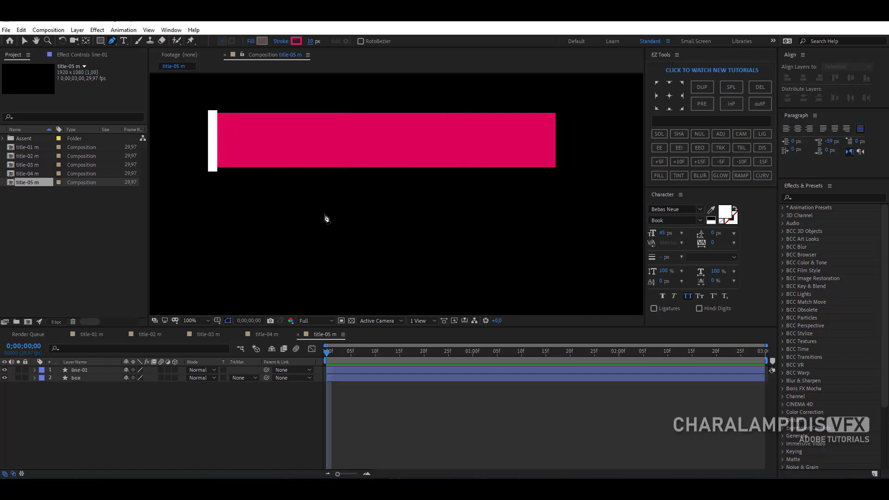
Draw a short vertical pink line below the box, naming its layer line-02 and centring its anchor point.
{"action": "left_click", "coordinate": [281, 175]}
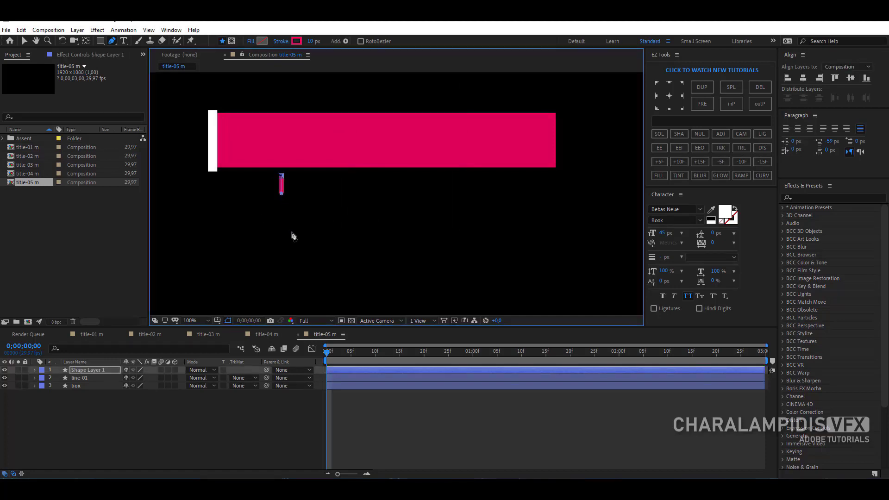
{"action": "left_click", "coordinate": [87, 372]}
{"action": "key", "text": "Return"}
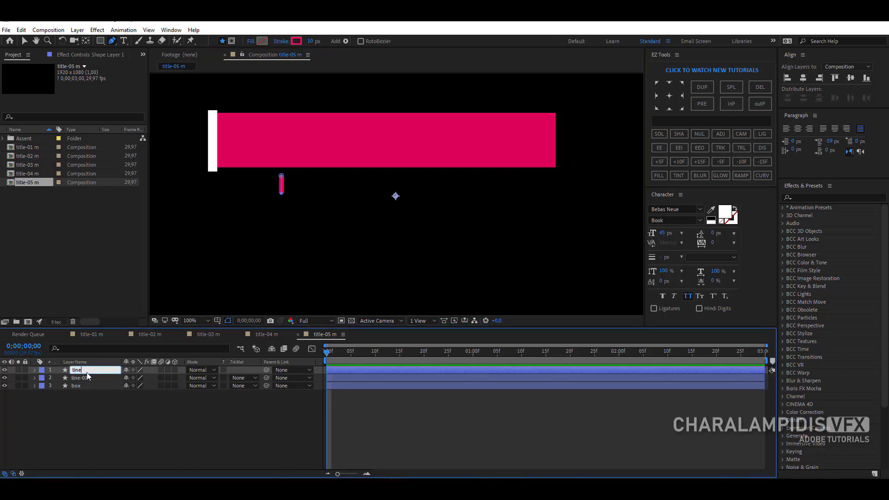
{"action": "type", "text": "line-02"}
{"action": "key", "text": "Return"}
{"action": "left_click", "coordinate": [670, 96]}
{"action": "left_click", "coordinate": [82, 406]}
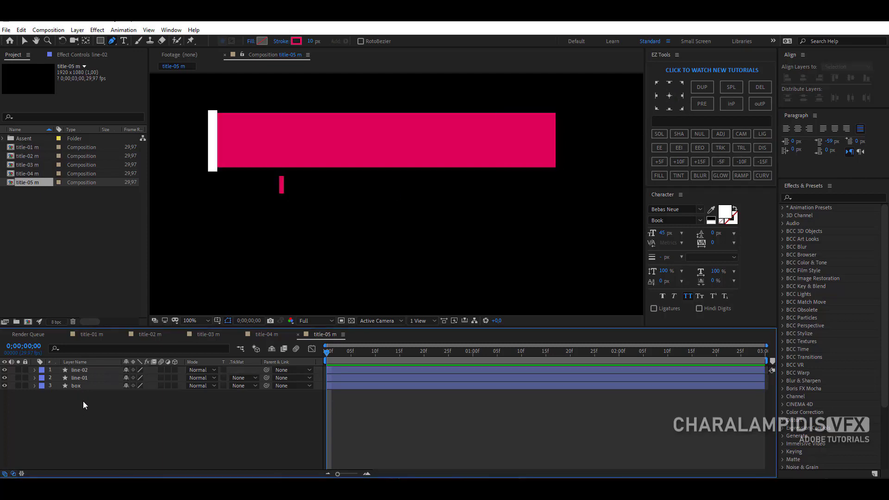
Add a text layer over the pink box containing the sample person's name.
{"action": "left_click", "coordinate": [124, 41]}
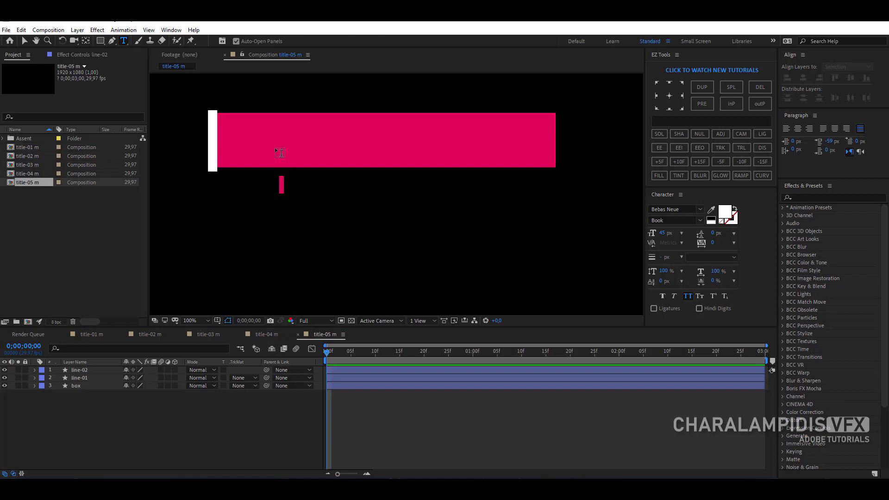
{"action": "left_click", "coordinate": [288, 151]}
{"action": "type", "text": "STE"}
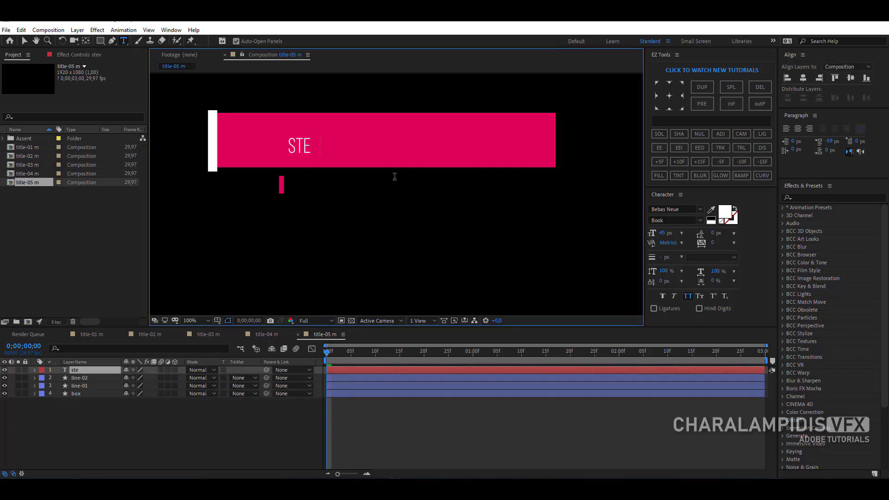
{"action": "type", "text": "VE ROGER"}
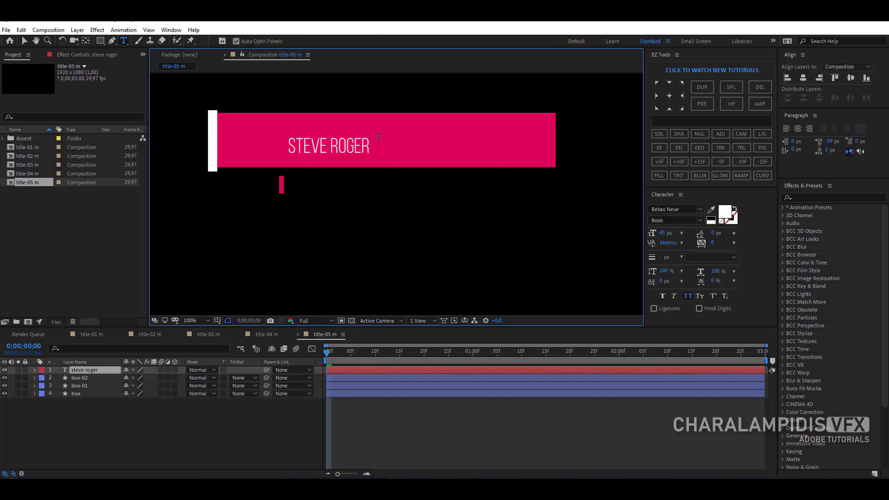
Change the name text's colour to near-black and its Bebas Neue font style to Bold.
{"action": "triple_click", "coordinate": [356, 148]}
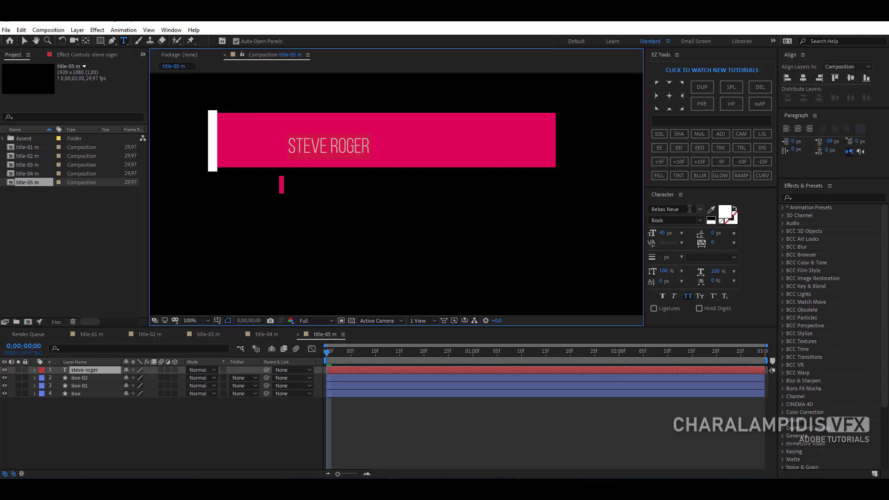
{"action": "left_click", "coordinate": [726, 214]}
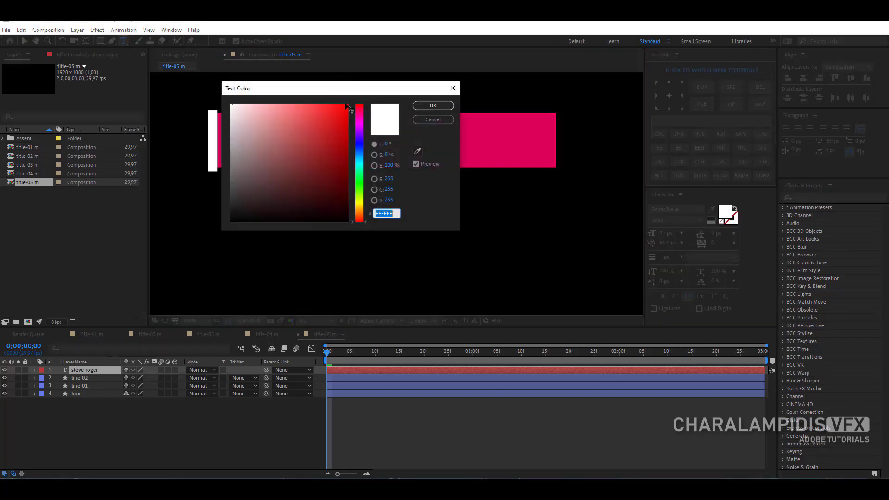
{"action": "left_click_drag", "start_coordinate": [377, 279], "coordinate": [353, 307]}
{"action": "left_click", "coordinate": [566, 199]}
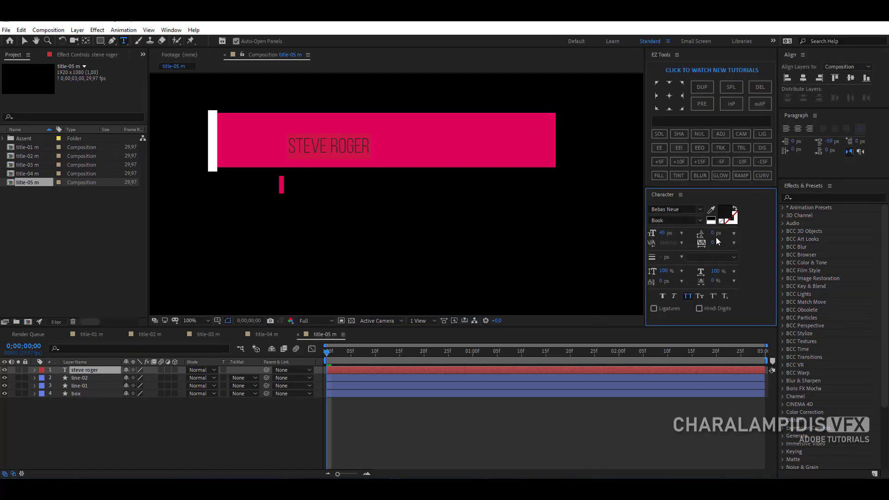
{"action": "left_click", "coordinate": [700, 220]}
{"action": "left_click", "coordinate": [676, 260]}
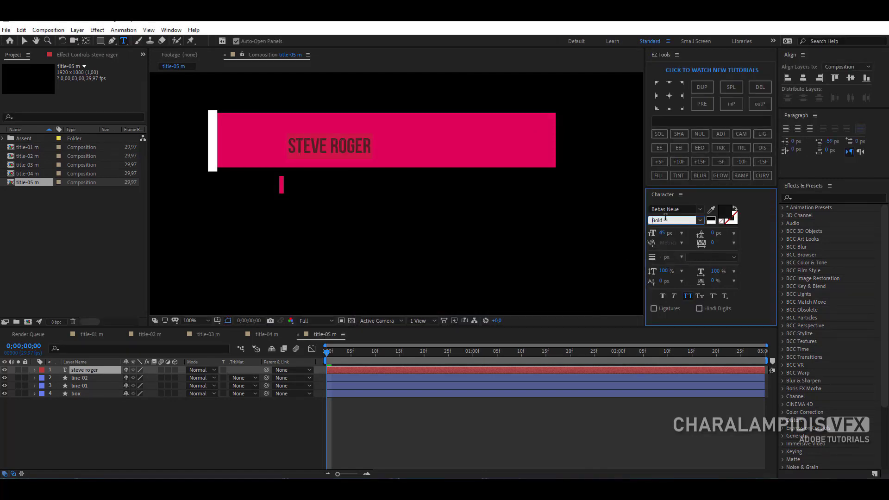
Enlarge the name text to 117 px and centre it vertically inside the pink box.
{"action": "left_click_drag", "start_coordinate": [665, 237], "coordinate": [701, 237]}
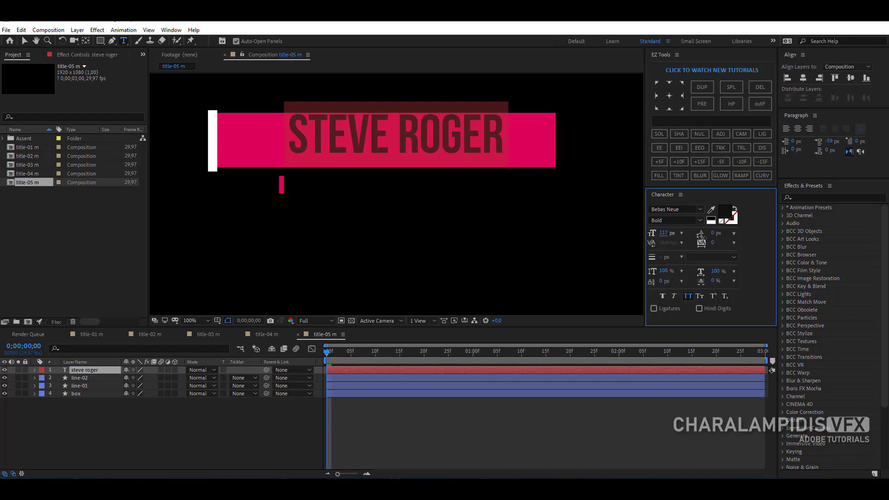
{"action": "left_click", "coordinate": [24, 41]}
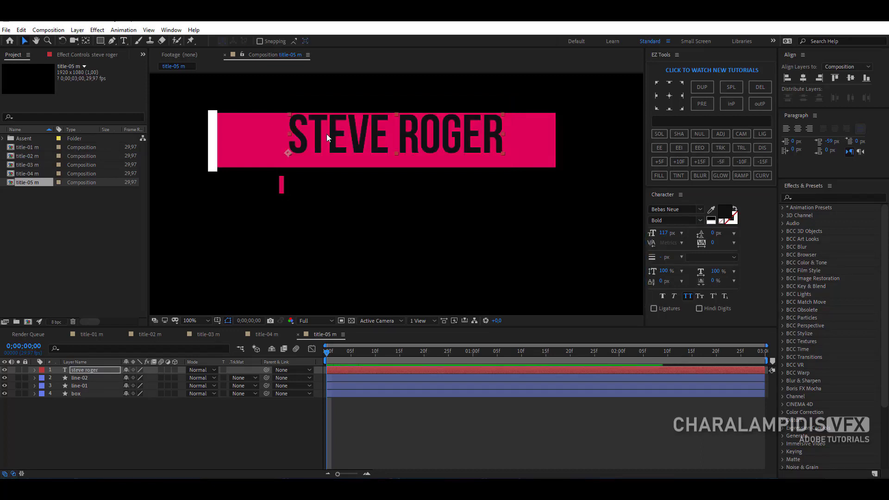
{"action": "left_click_drag", "start_coordinate": [327, 135], "coordinate": [326, 143]}
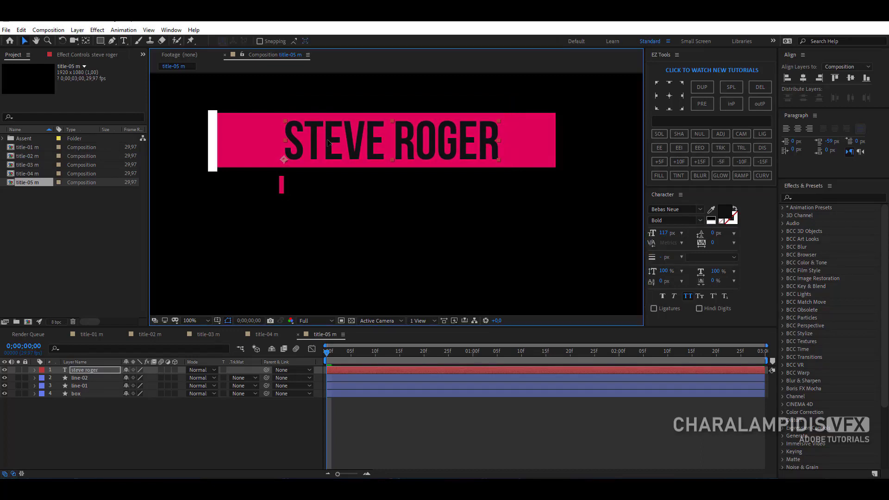
Rename the name text's layer as text-01.
{"action": "left_click", "coordinate": [81, 369]}
{"action": "key", "text": "Return"}
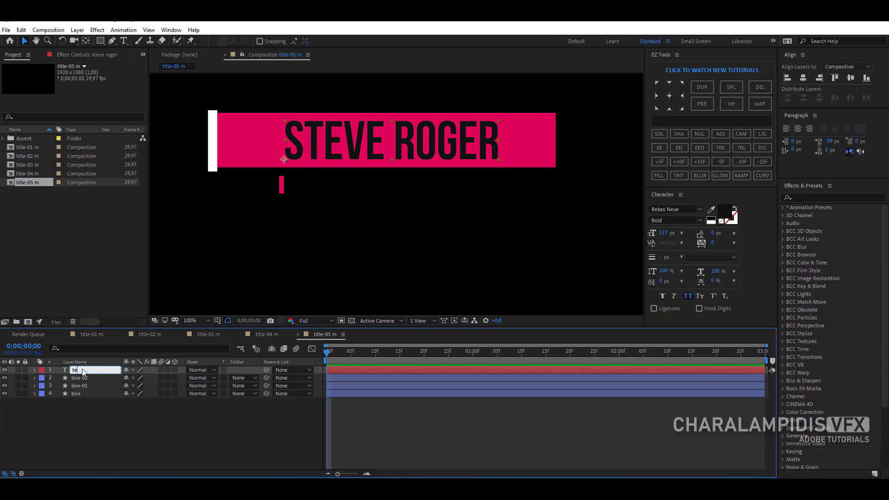
{"action": "type", "text": "text-01"}
{"action": "key", "text": "Return"}
{"action": "left_click", "coordinate": [113, 429]}
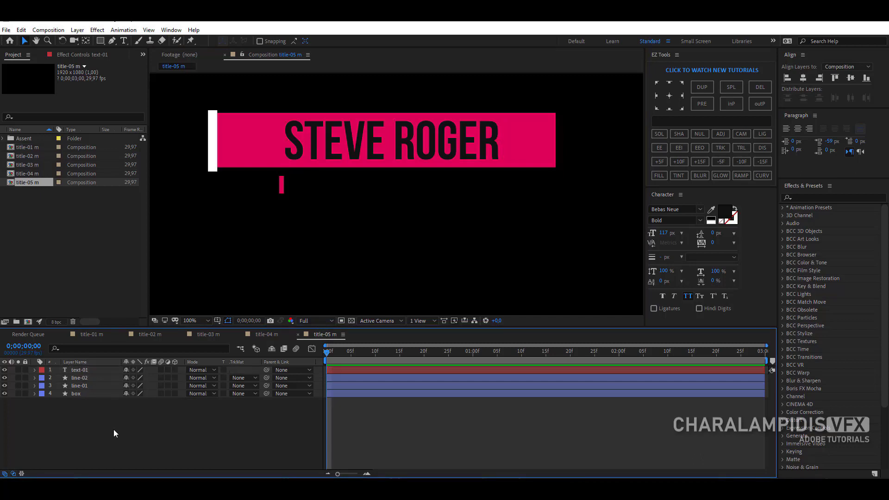
Add a white (ffffff) 58 px text layer reading CREATIVE DIRECTOR below the pink box.
{"action": "left_click", "coordinate": [124, 40]}
{"action": "left_click", "coordinate": [317, 204]}
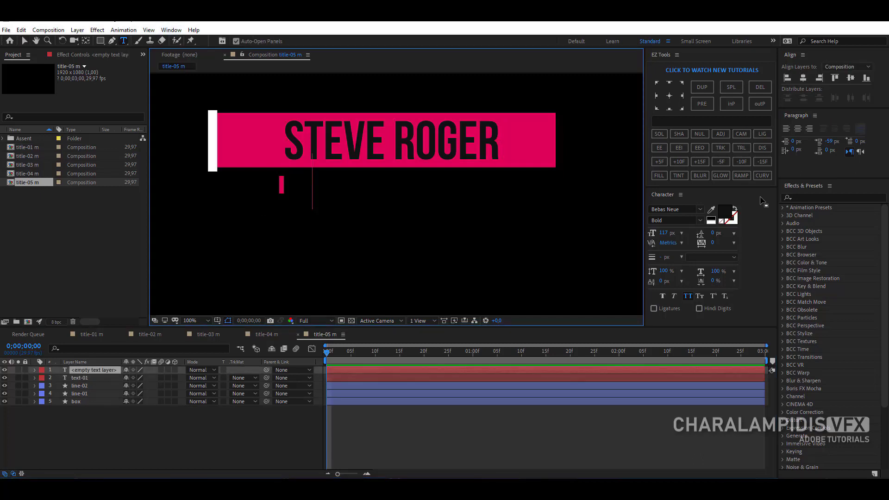
{"action": "left_click_drag", "start_coordinate": [664, 234], "coordinate": [628, 233]}
{"action": "left_click", "coordinate": [725, 213]}
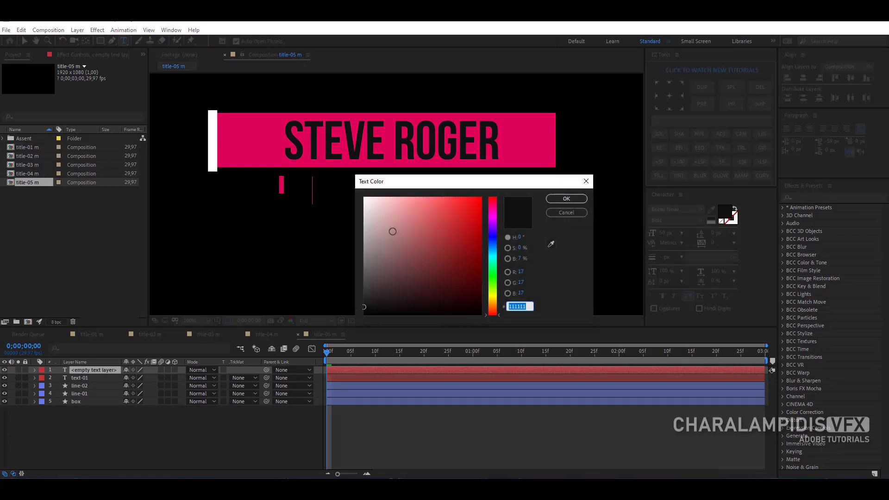
{"action": "type", "text": "ffffff"}
{"action": "left_click", "coordinate": [566, 198]}
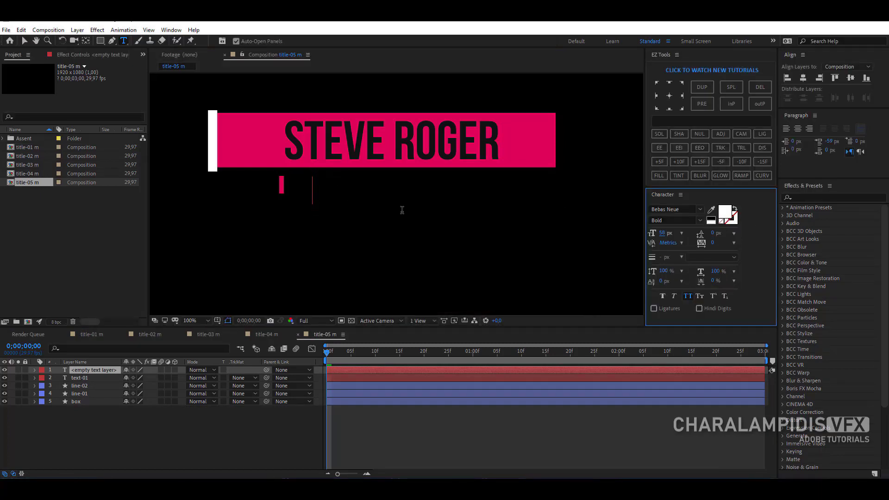
{"action": "type", "text": "CREATIV"}
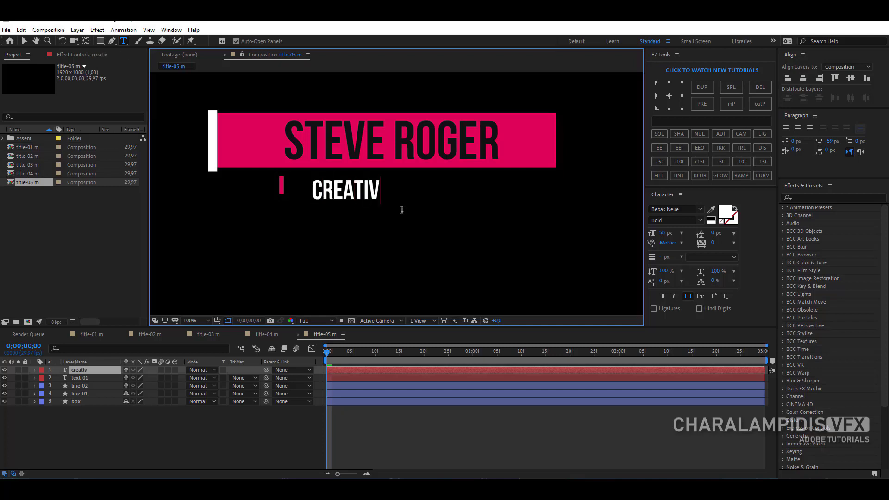
{"action": "type", "text": "E DIRECTOR"}
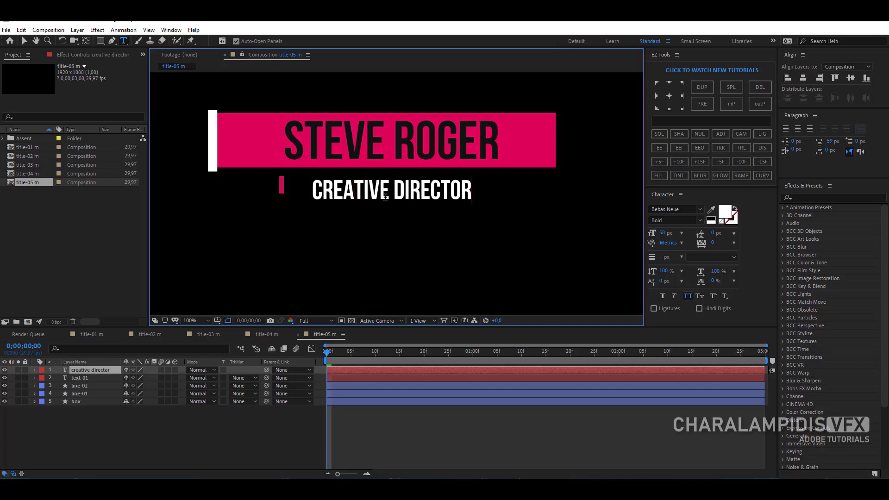
Restyle the CREATIVE DIRECTOR text to Bebas Neue Book at 33 px and centre it beneath the name.
{"action": "triple_click", "coordinate": [386, 198]}
{"action": "left_click", "coordinate": [699, 220]}
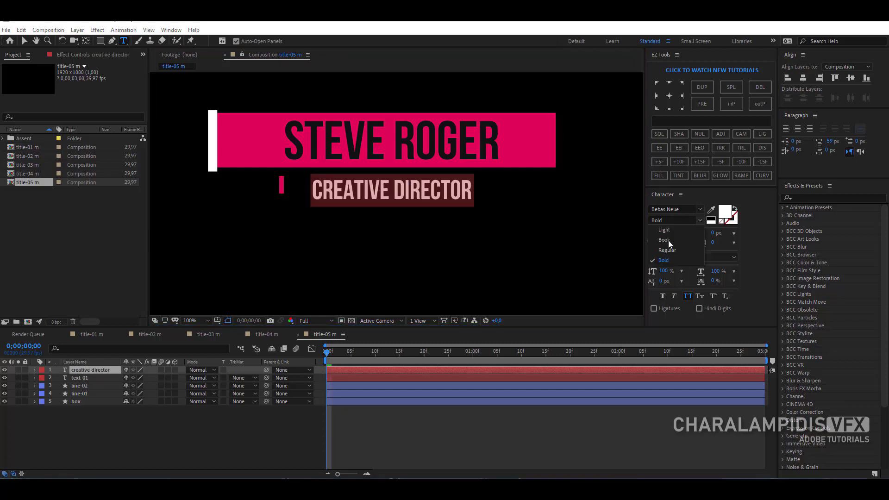
{"action": "left_click", "coordinate": [666, 241]}
{"action": "left_click_drag", "start_coordinate": [662, 238], "coordinate": [651, 233]}
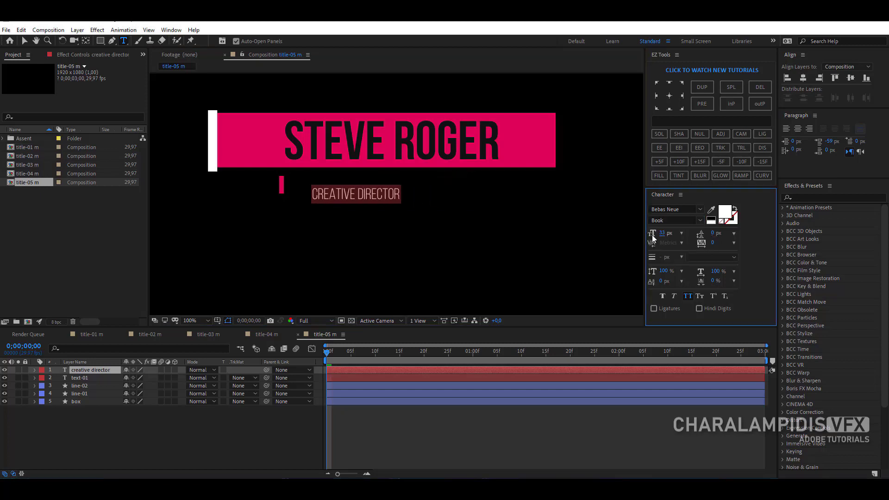
{"action": "left_click", "coordinate": [24, 41]}
{"action": "left_click_drag", "start_coordinate": [326, 200], "coordinate": [365, 190]}
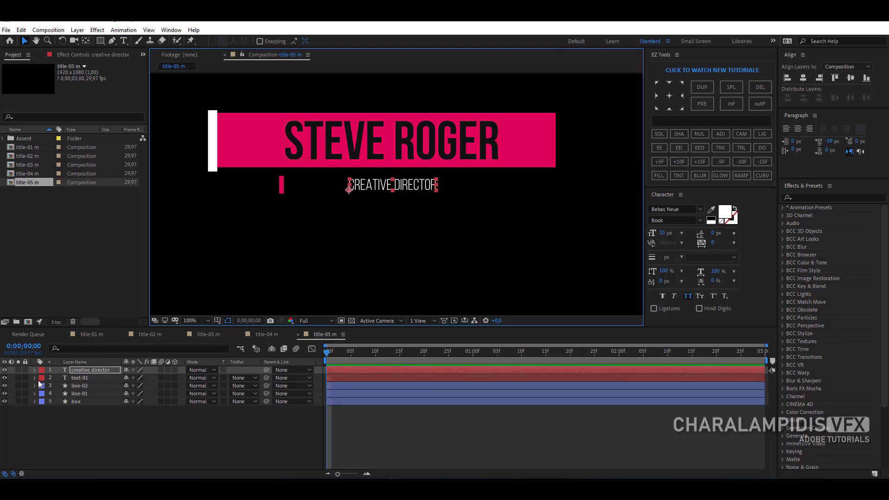
Rename the CREATIVE DIRECTOR layer as text-02.
{"action": "left_click", "coordinate": [89, 370]}
{"action": "key", "text": "Return"}
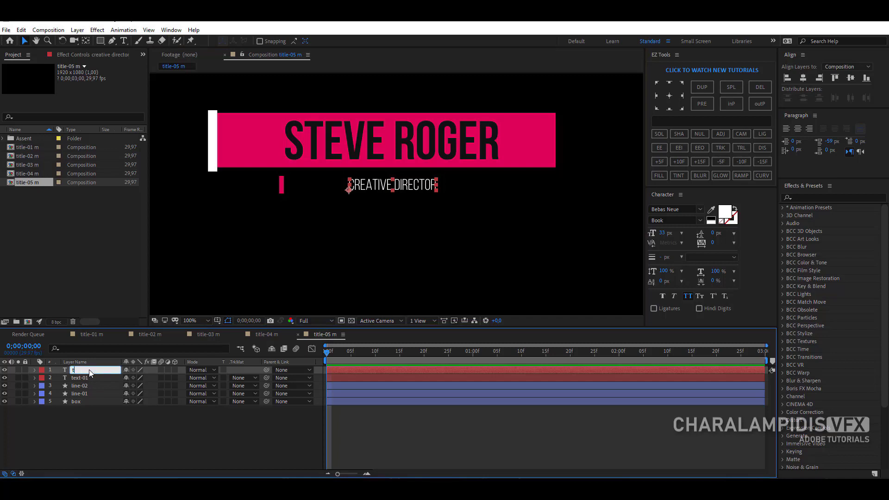
{"action": "type", "text": "text-02"}
{"action": "key", "text": "Return"}
Move line-02 horizontally to X position 845, just before the CREATIVE DIRECTOR text, and collapse its properties.
{"action": "left_click", "coordinate": [75, 386]}
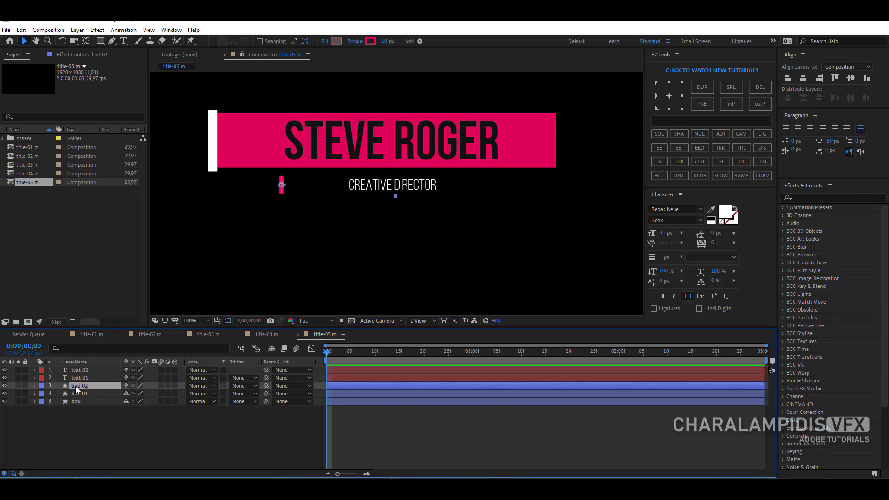
{"action": "key", "text": "p"}
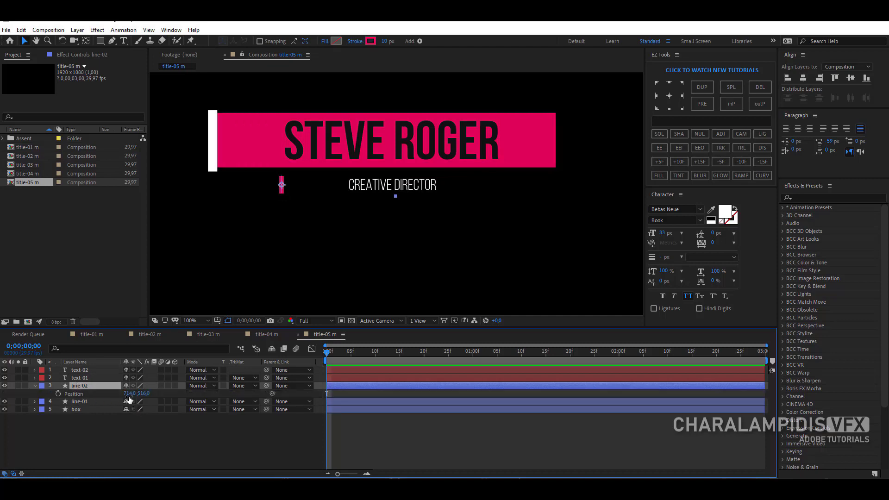
{"action": "left_click_drag", "start_coordinate": [129, 393], "coordinate": [191, 394]}
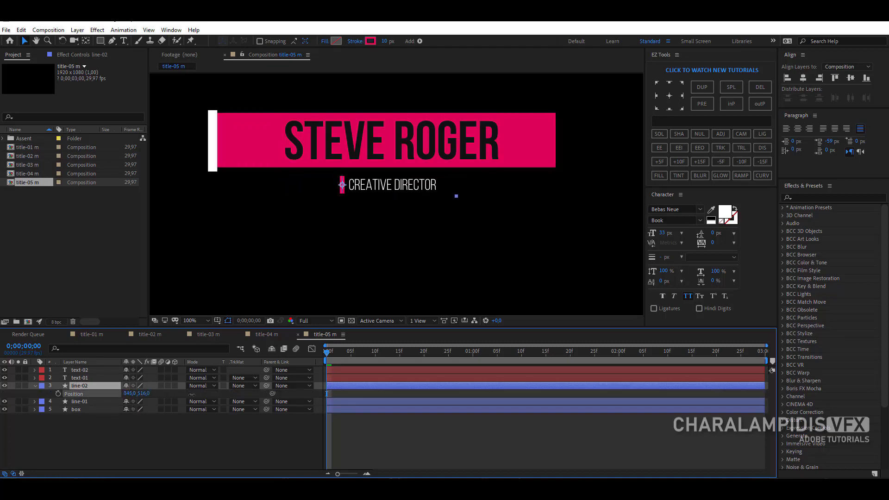
{"action": "left_click", "coordinate": [39, 386]}
{"action": "left_click", "coordinate": [34, 386]}
{"action": "left_click", "coordinate": [35, 386]}
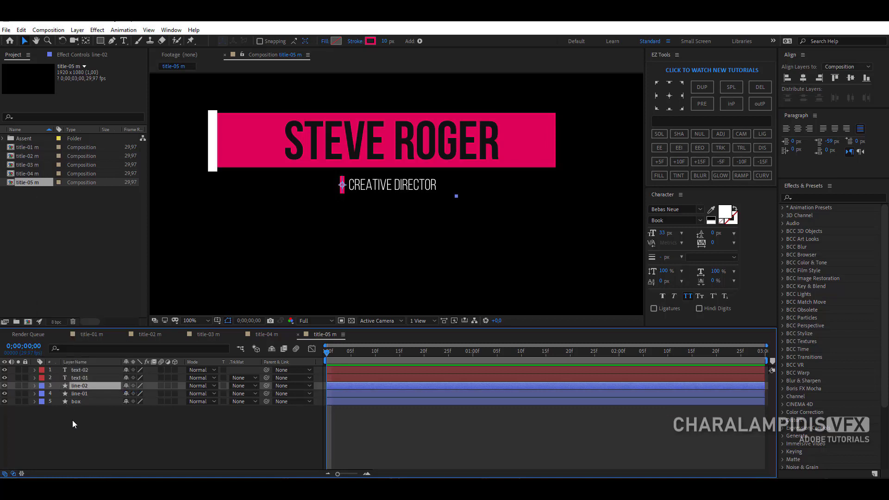
{"action": "left_click", "coordinate": [72, 420]}
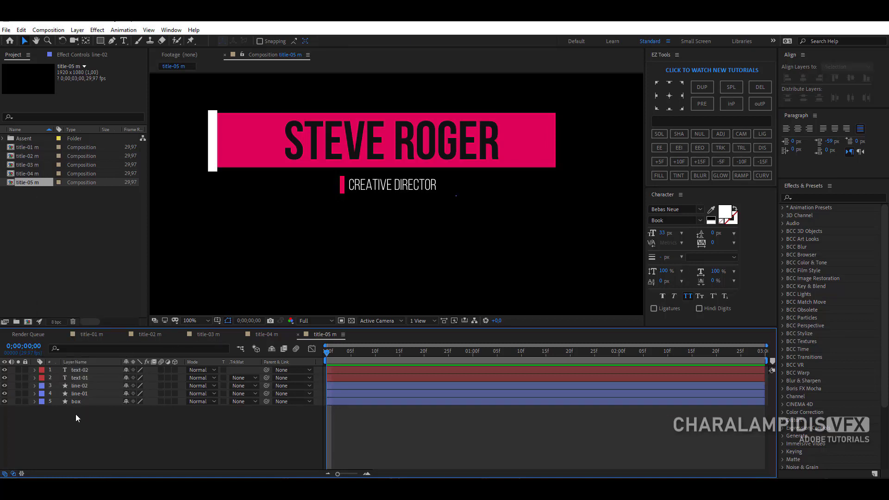
Reorder the text-01 and text-02 layers below both line layers, directly above the box layer.
{"action": "left_click", "coordinate": [79, 394]}
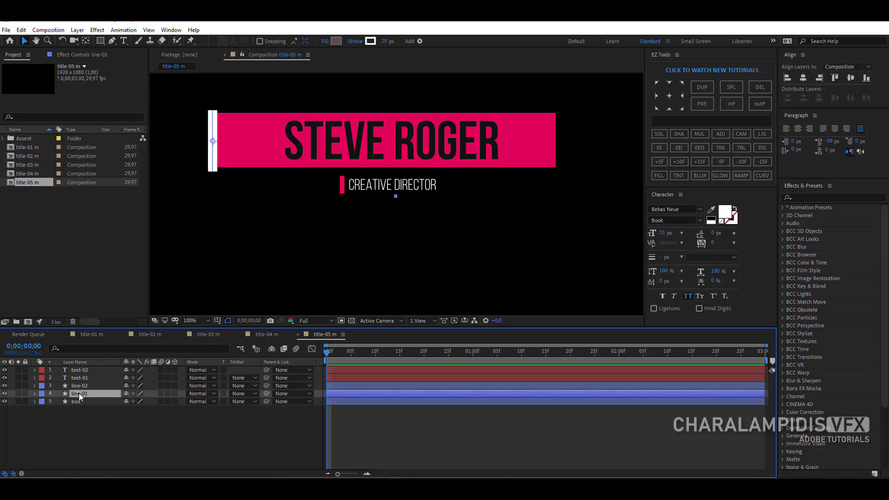
{"action": "left_click", "coordinate": [81, 377]}
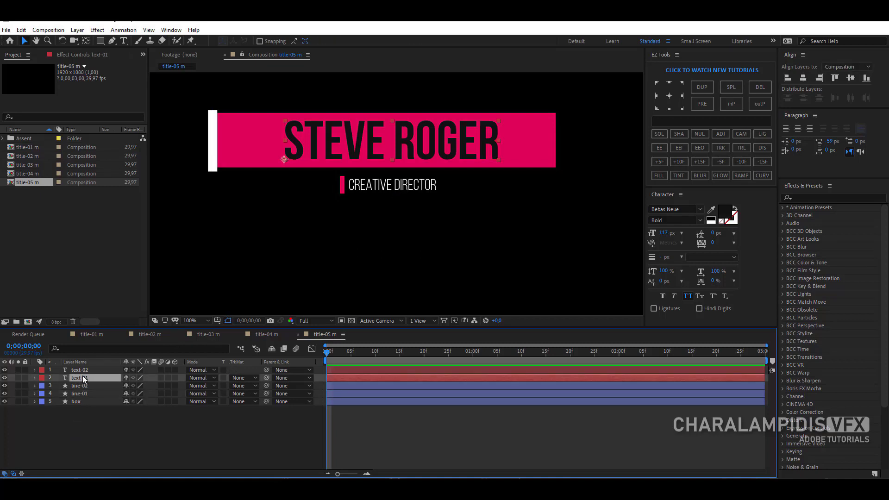
{"action": "left_click", "coordinate": [83, 368], "text": "ctrl"}
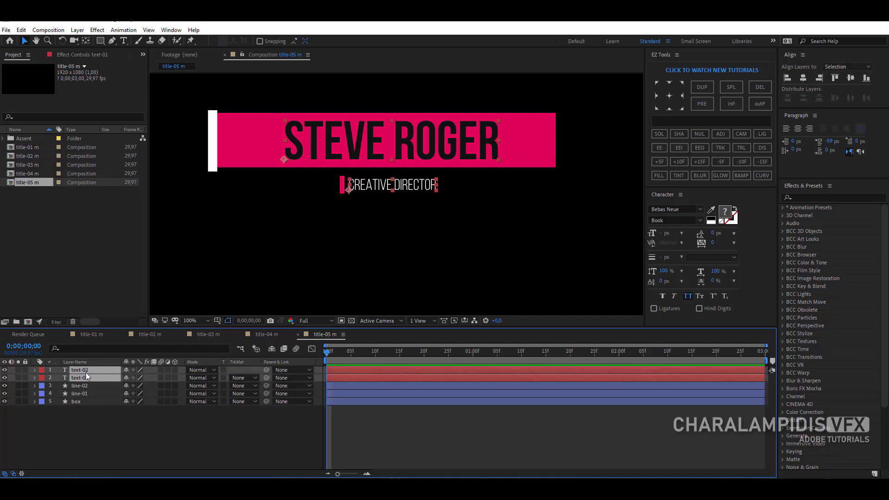
{"action": "left_click_drag", "start_coordinate": [85, 372], "coordinate": [86, 398]}
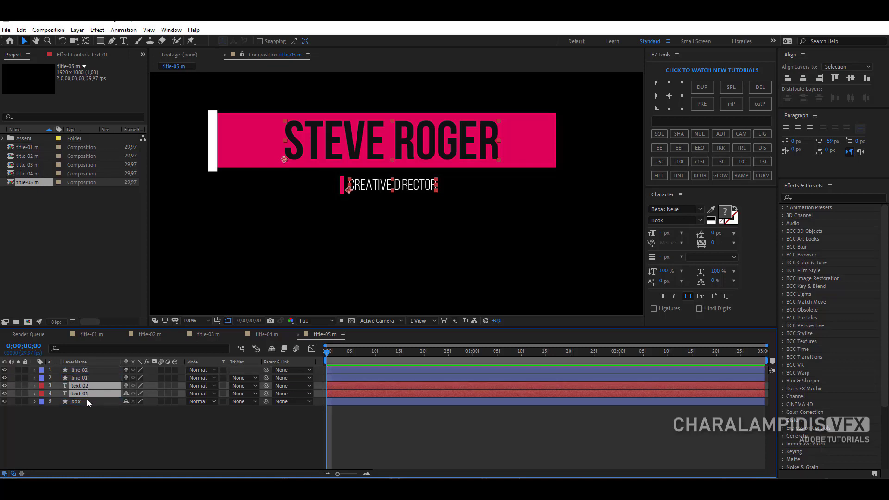
{"action": "left_click", "coordinate": [101, 440]}
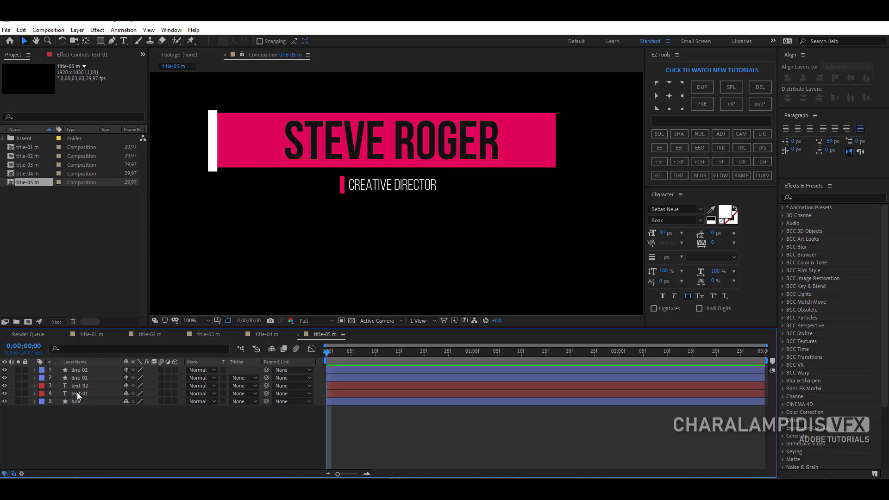
Animate line-01's unlinked scale from 100, 0% at the first frame to 100, 100% at frame 15, showing its position too.
{"action": "left_click", "coordinate": [79, 378]}
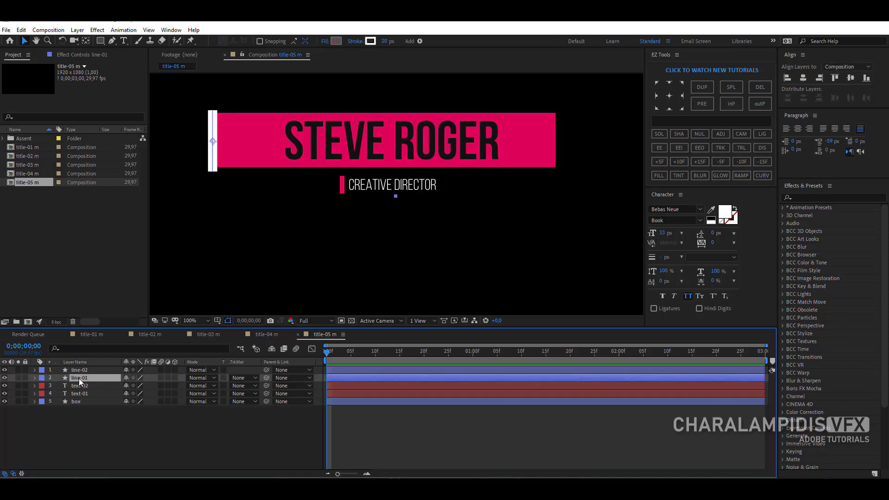
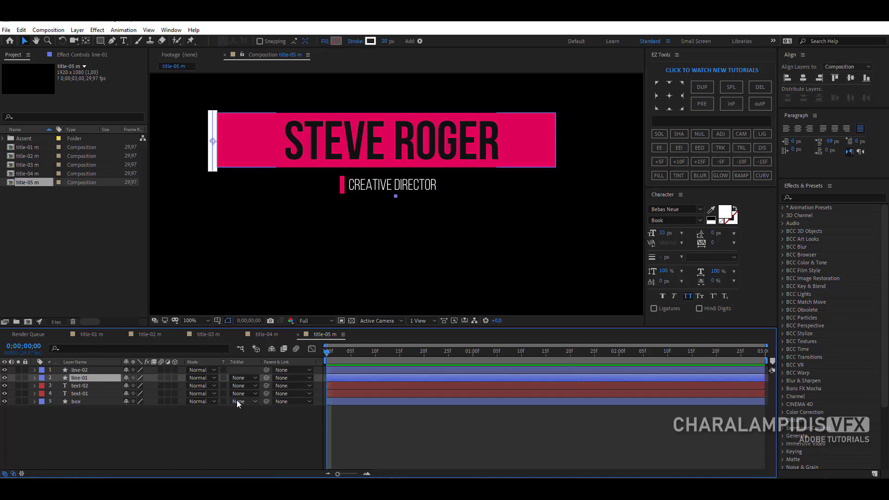
{"action": "key", "text": "s"}
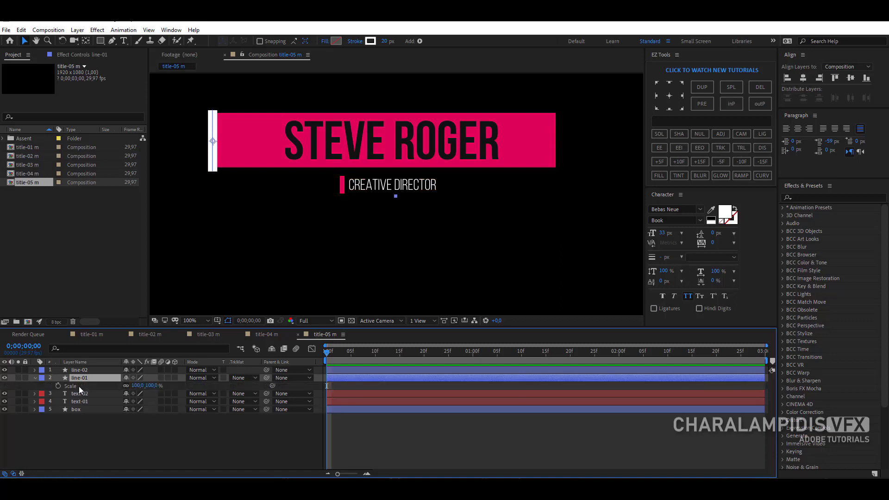
{"action": "key", "text": "shift+p"}
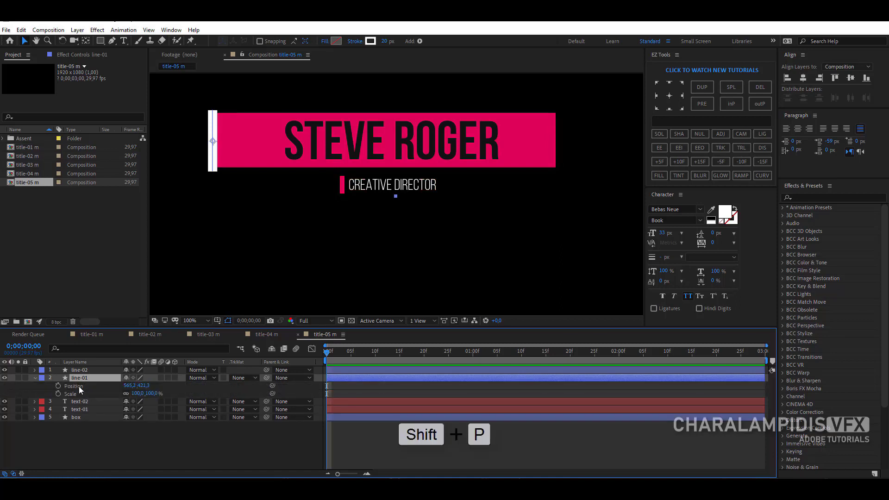
{"action": "left_click", "coordinate": [400, 361]}
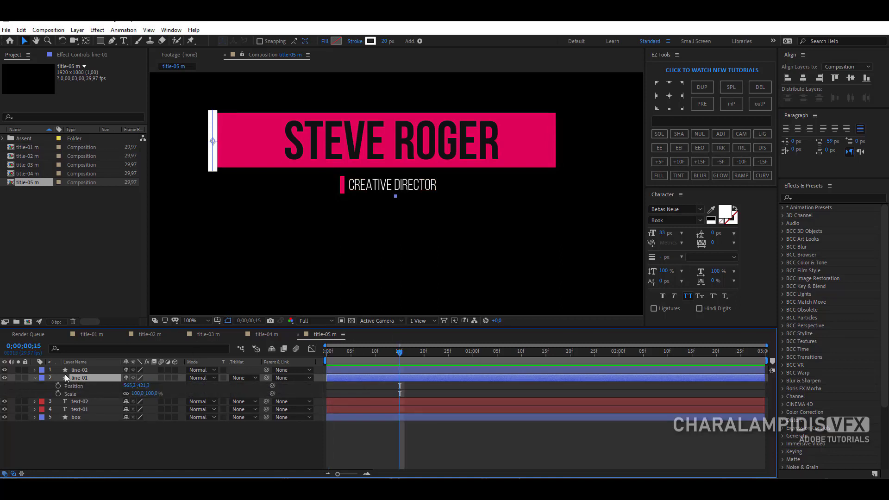
{"action": "left_click", "coordinate": [58, 394]}
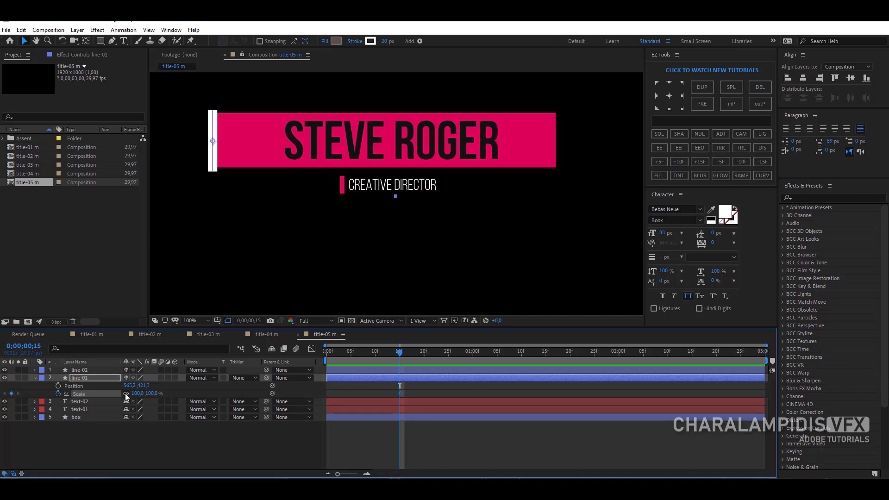
{"action": "key", "text": "Home"}
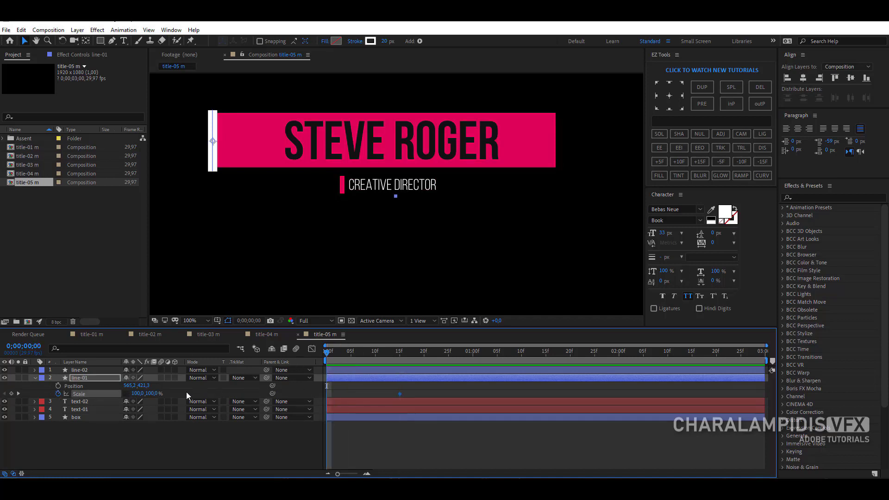
{"action": "left_click", "coordinate": [152, 394]}
{"action": "type", "text": "0"}
{"action": "key", "text": "Return"}
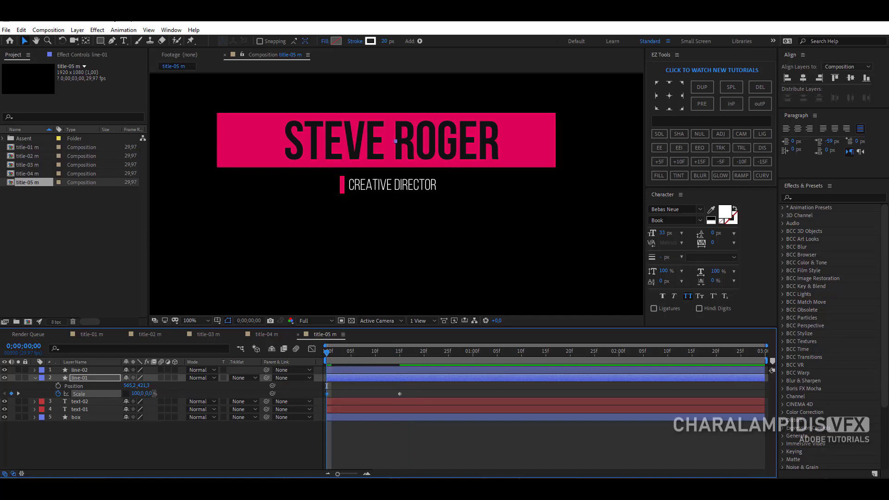
{"action": "left_click_drag", "start_coordinate": [330, 353], "coordinate": [398, 367]}
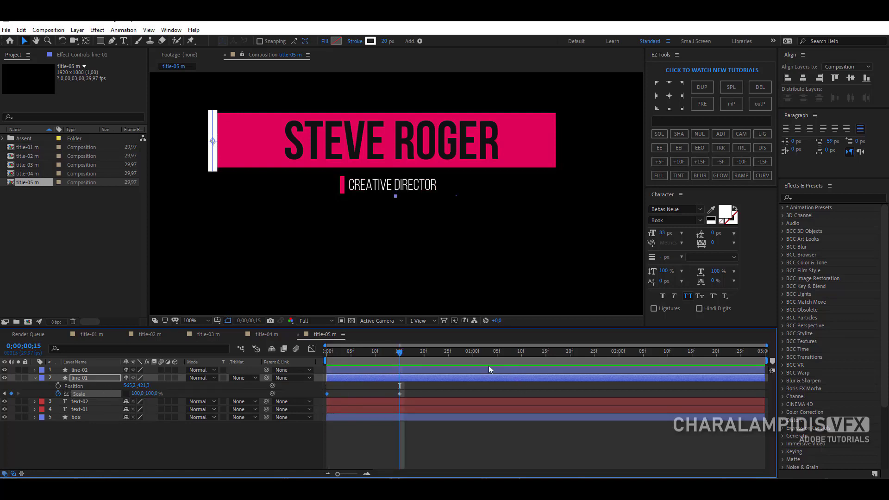
Animate line-01's position from X 1313.2, at the box's right end, at frame 15 to its current place at 1 second.
{"action": "left_click_drag", "start_coordinate": [466, 354], "coordinate": [472, 354]}
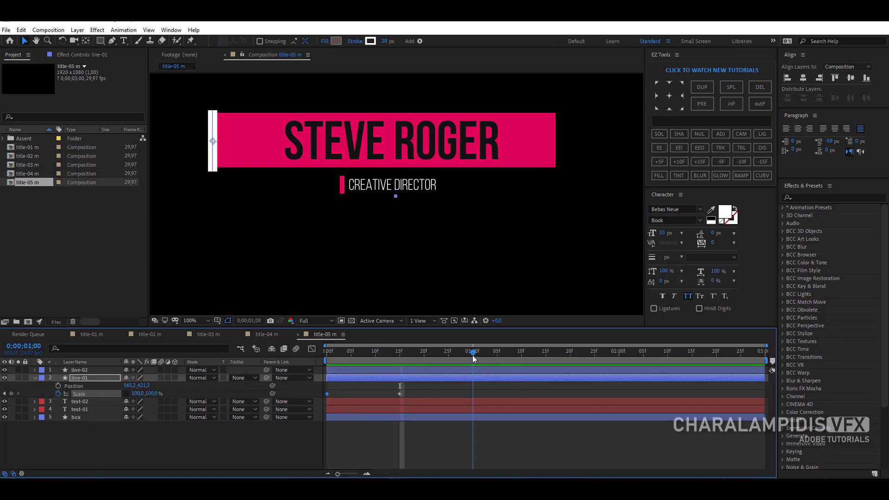
{"action": "left_click", "coordinate": [57, 386]}
{"action": "left_click_drag", "start_coordinate": [475, 355], "coordinate": [399, 367]}
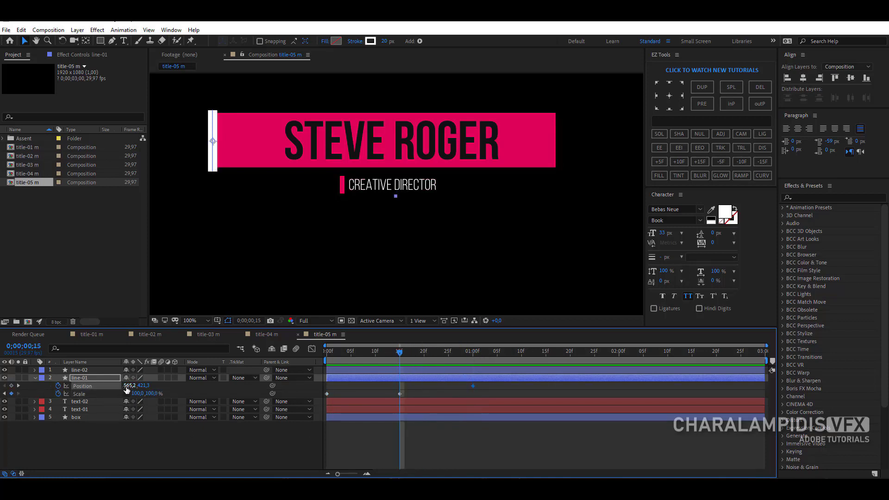
{"action": "left_click_drag", "start_coordinate": [130, 385], "coordinate": [511, 426]}
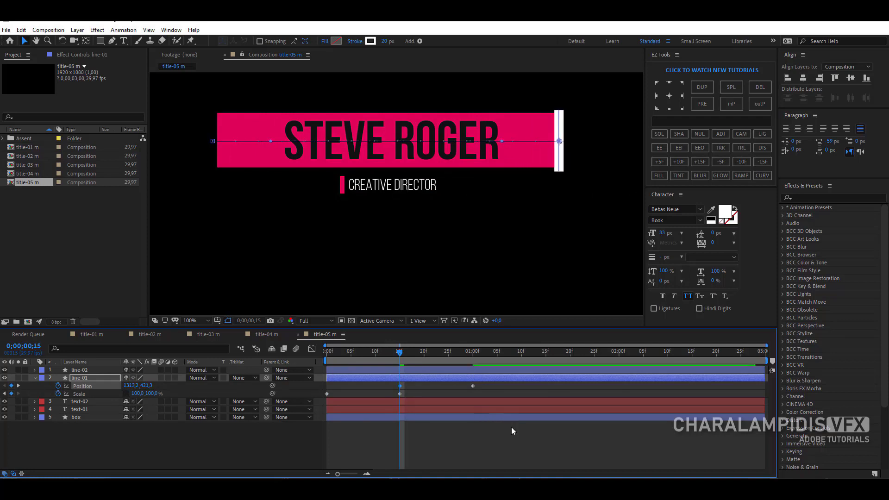
Apply Easy Ease to all of line-01's position and scale keyframes.
{"action": "left_click_drag", "start_coordinate": [487, 384], "coordinate": [322, 402]}
{"action": "key", "text": "F9"}
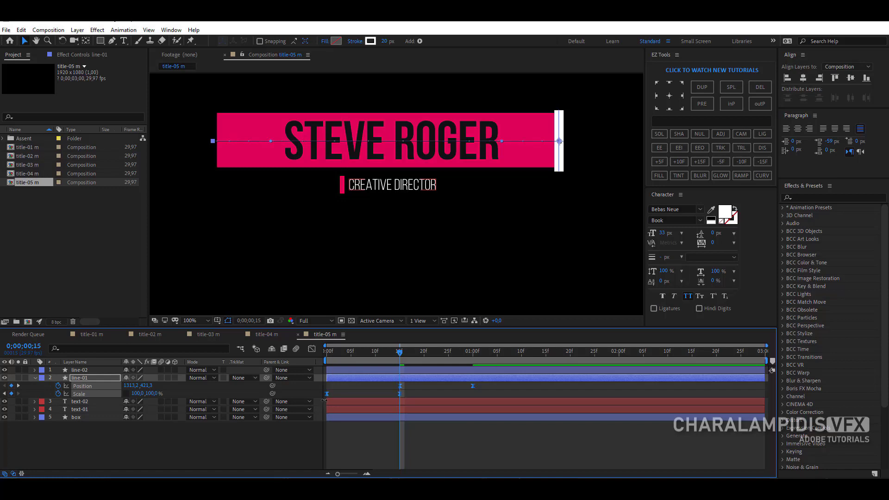
{"action": "left_click_drag", "start_coordinate": [332, 353], "coordinate": [317, 351]}
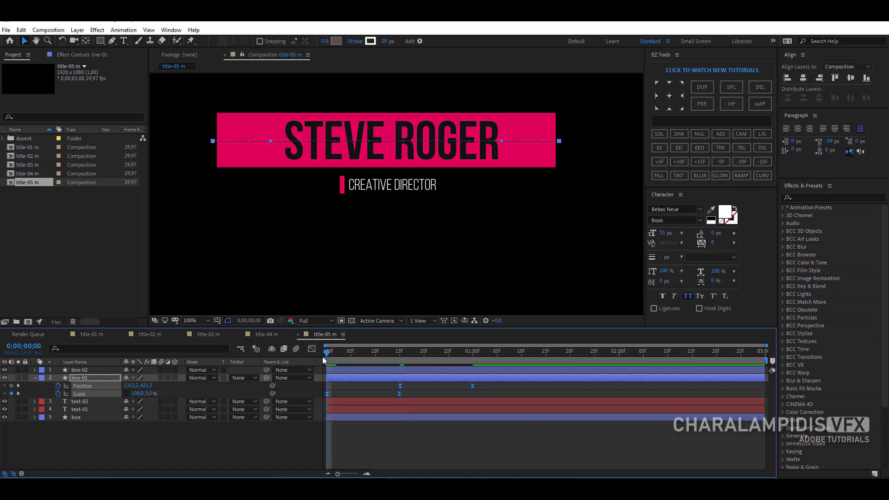
Reshape line-01's position speed graph so the line starts fast and slows gradually into its final keyframe, and preview the motion.
{"action": "left_click", "coordinate": [311, 351]}
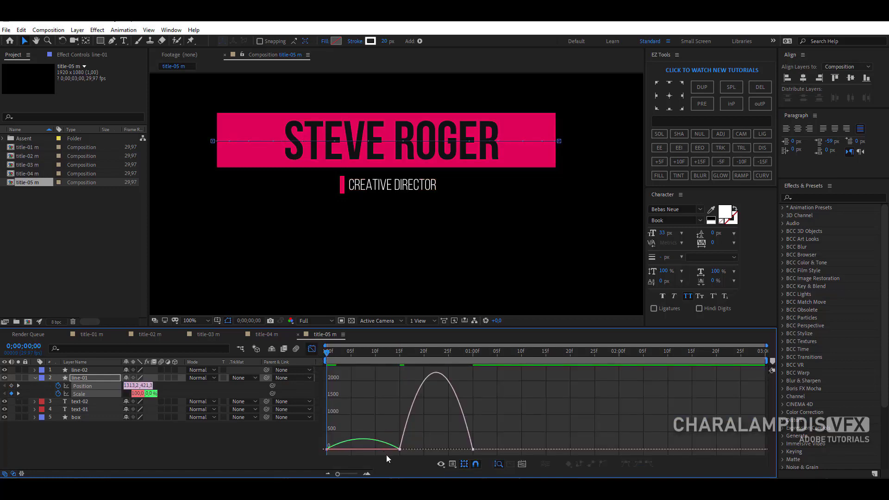
{"action": "left_click", "coordinate": [452, 464]}
{"action": "left_click", "coordinate": [480, 385]}
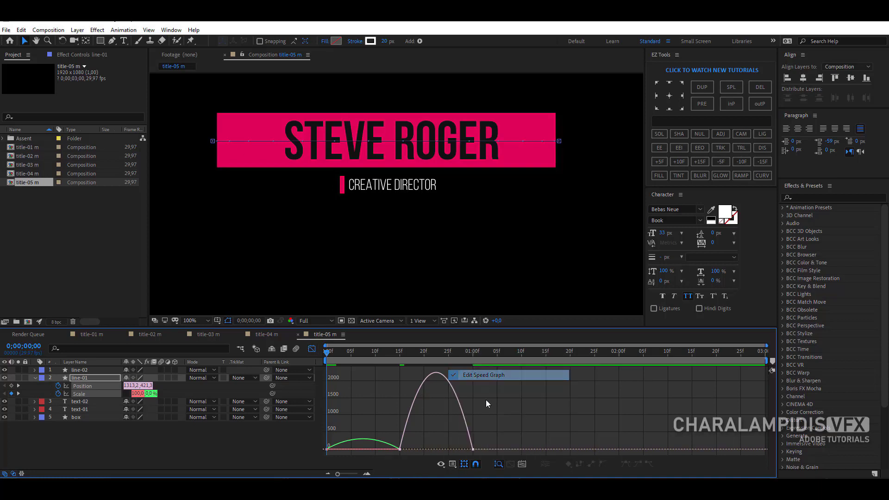
{"action": "left_click_drag", "start_coordinate": [485, 441], "coordinate": [417, 449]}
{"action": "left_click", "coordinate": [311, 348]}
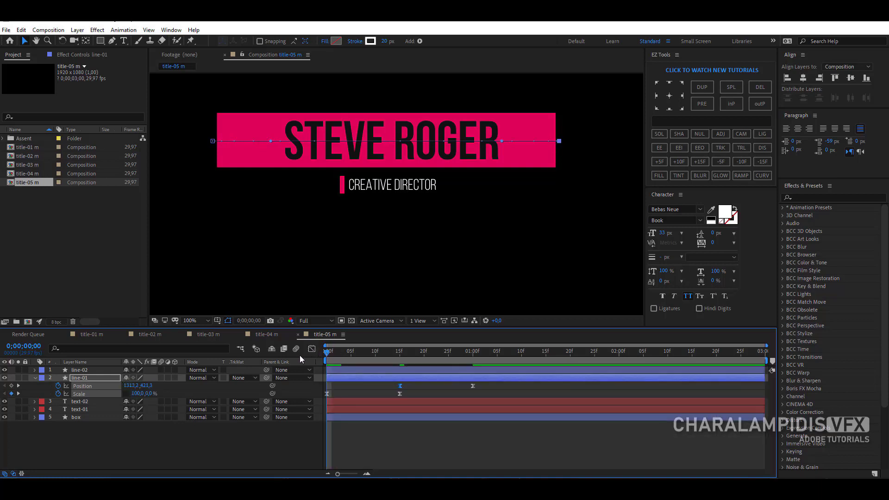
{"action": "key", "text": "space"}
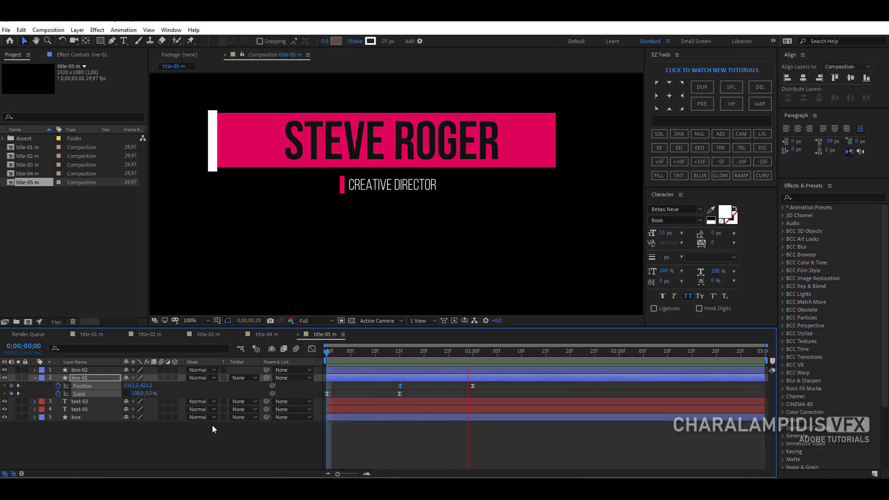
Collapse line-01's properties, add an adjustment layer named box matte, and place it directly above the box layer.
{"action": "left_click_drag", "start_coordinate": [423, 354], "coordinate": [473, 359]}
{"action": "left_click", "coordinate": [139, 436]}
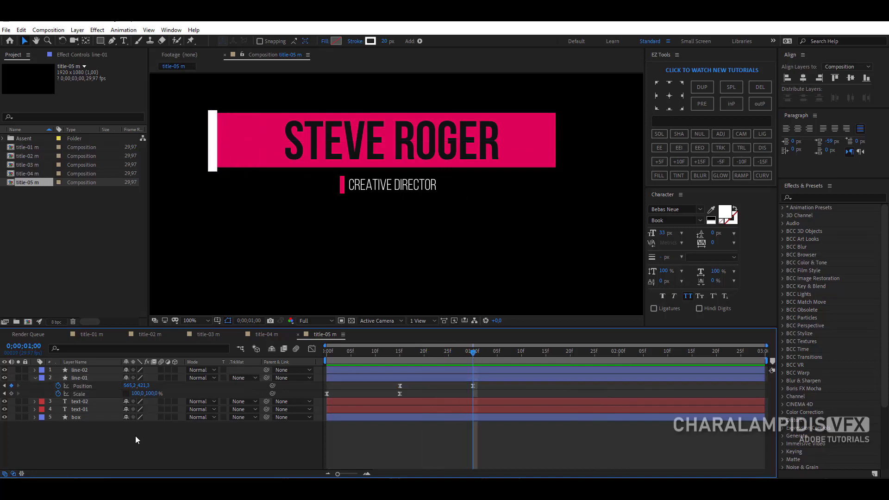
{"action": "left_click", "coordinate": [36, 378]}
{"action": "right_click", "coordinate": [124, 424]}
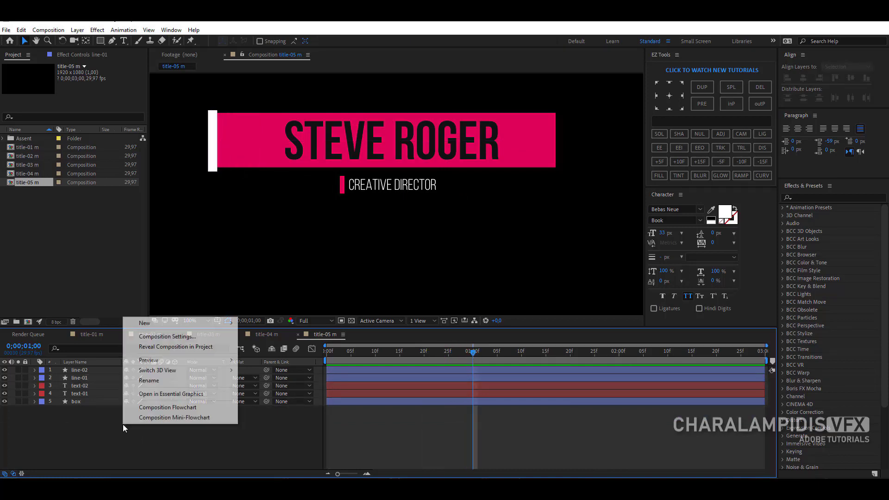
{"action": "mouse_move", "coordinate": [173, 323]}
{"action": "left_click", "coordinate": [278, 397]}
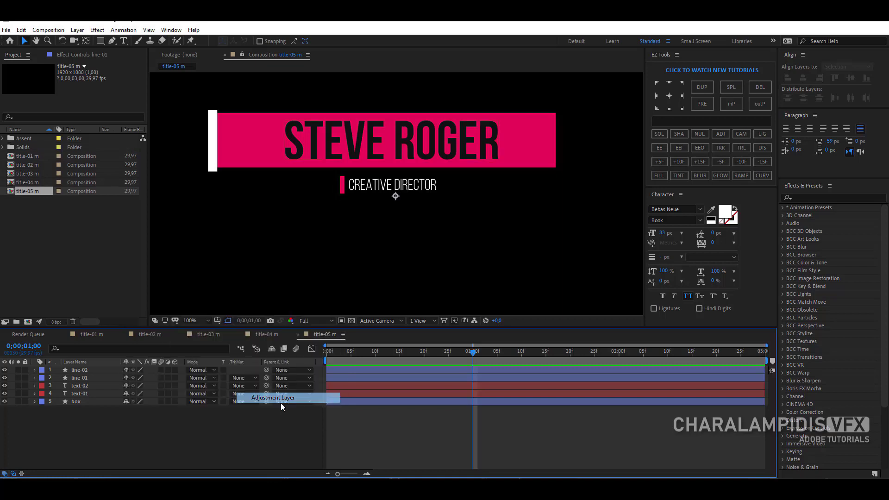
{"action": "key", "text": "Return"}
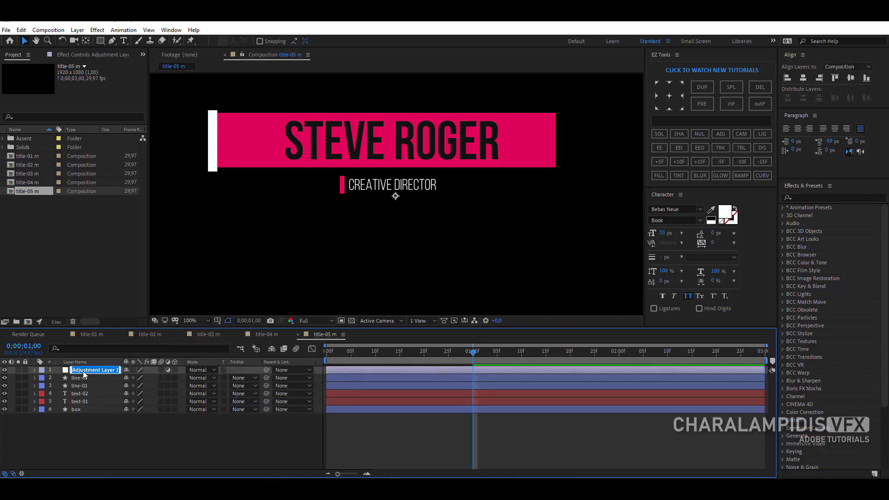
{"action": "type", "text": "box matte"}
{"action": "key", "text": "Return"}
{"action": "left_click_drag", "start_coordinate": [93, 371], "coordinate": [91, 406]}
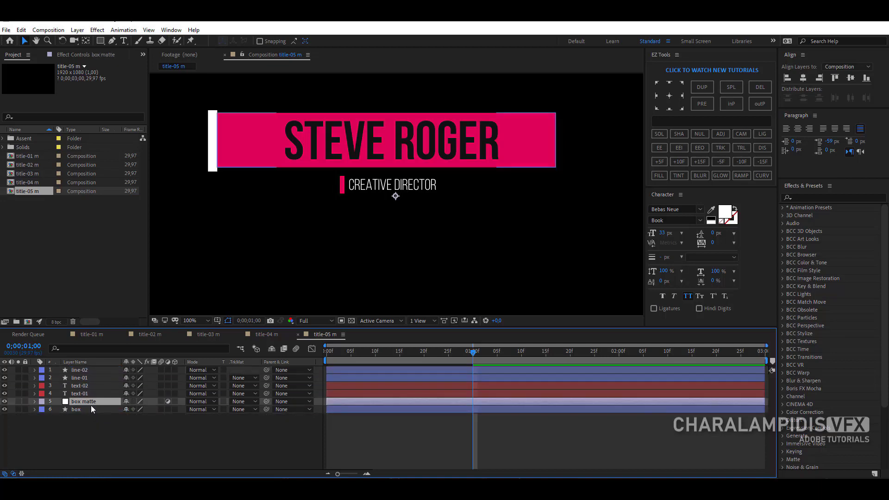
Draw a rectangular mask on the box matte layer that exactly covers the pink box, and collapse the layer.
{"action": "left_click", "coordinate": [100, 41]}
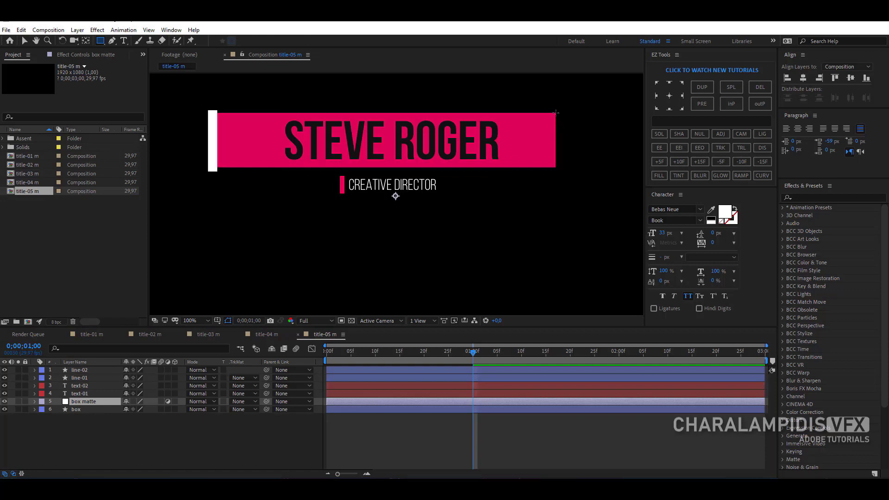
{"action": "left_click_drag", "start_coordinate": [556, 112], "coordinate": [216, 167]}
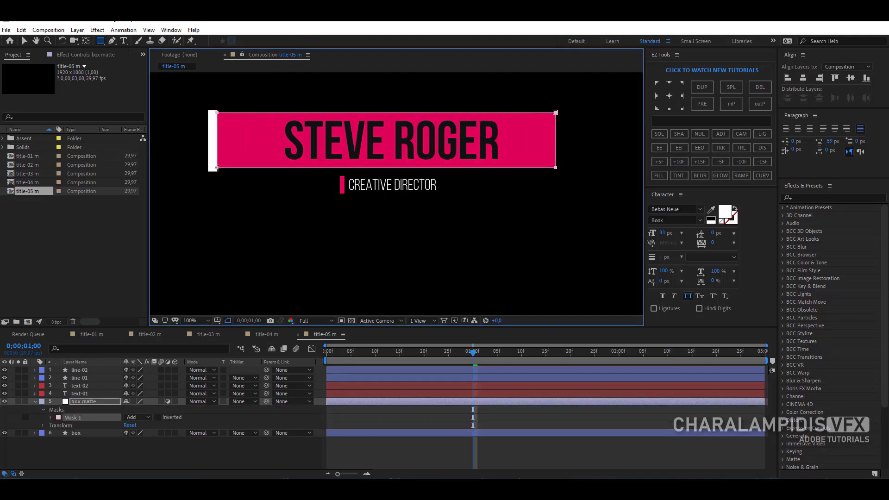
{"action": "left_click", "coordinate": [34, 401]}
Use box matte as the box layer's alpha track matte and lock the matte layer.
{"action": "left_click", "coordinate": [84, 410]}
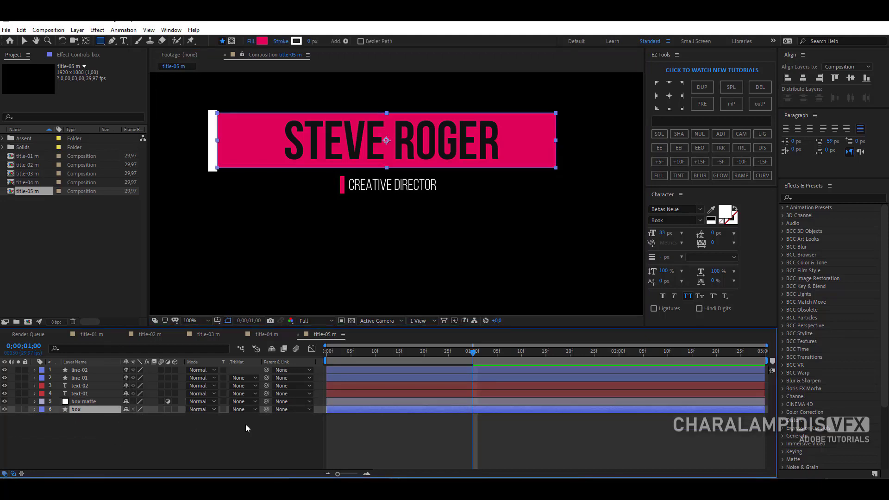
{"action": "left_click", "coordinate": [241, 409]}
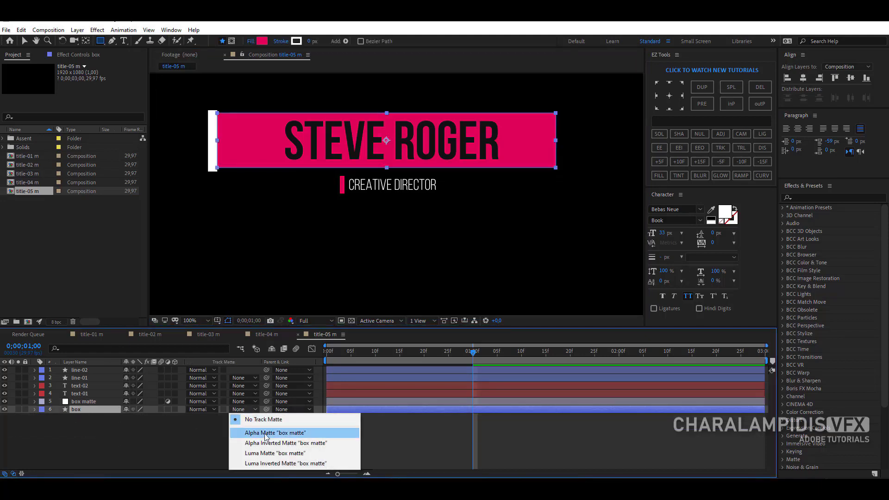
{"action": "left_click", "coordinate": [266, 434]}
{"action": "left_click", "coordinate": [25, 402]}
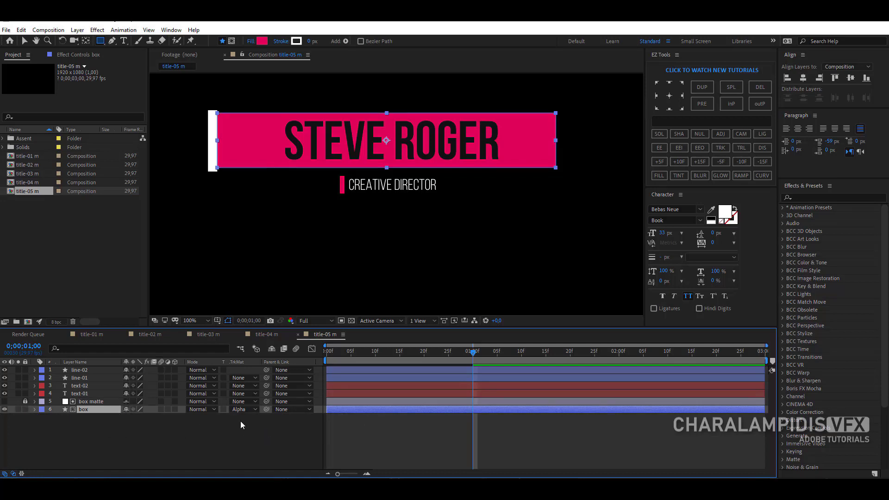
Parent the box layer to line-01 and hide the box and box matte layers as shy.
{"action": "left_click_drag", "start_coordinate": [266, 409], "coordinate": [71, 377]}
{"action": "left_click", "coordinate": [273, 348]}
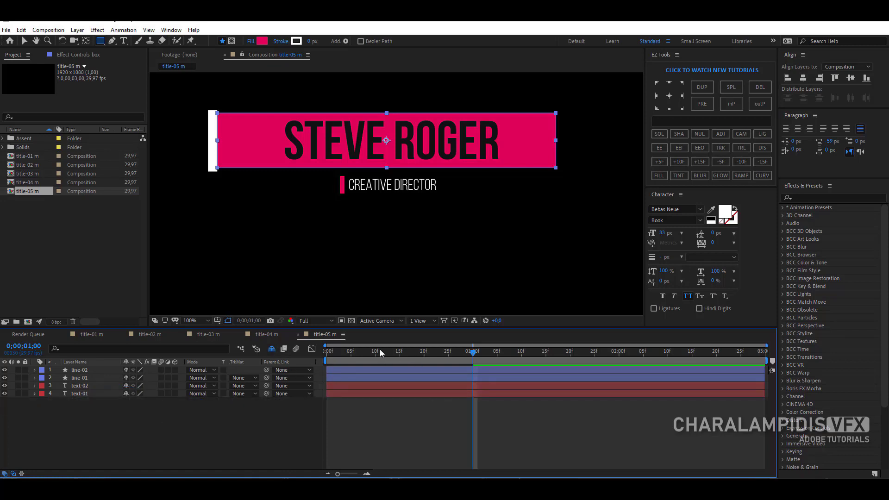
{"action": "left_click_drag", "start_coordinate": [347, 352], "coordinate": [246, 353]}
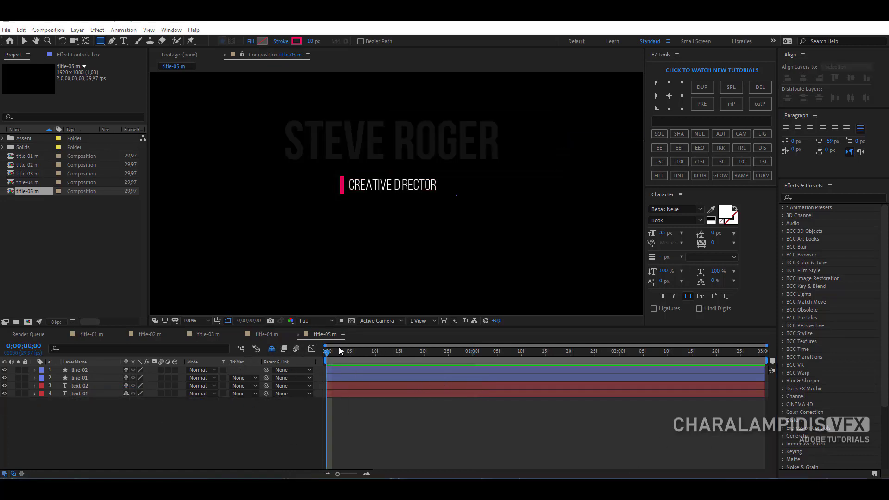
{"action": "left_click", "coordinate": [325, 353]}
{"action": "key", "text": "space"}
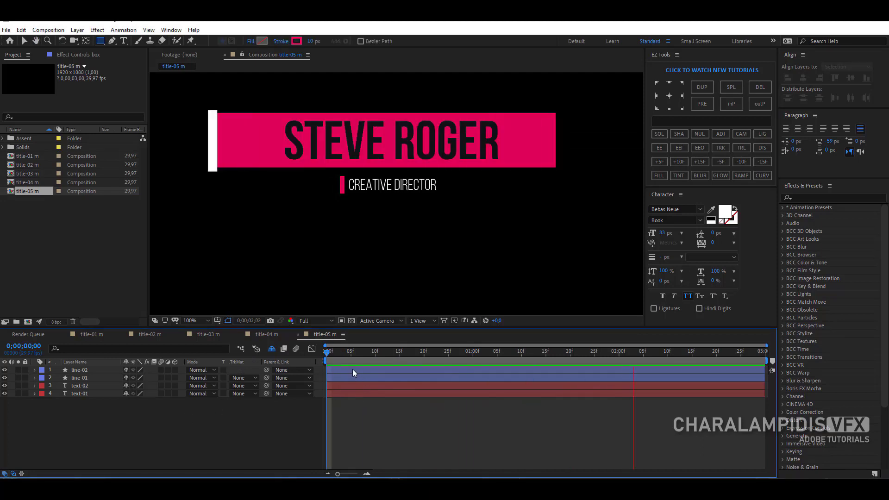
{"action": "left_click_drag", "start_coordinate": [351, 358], "coordinate": [382, 360]}
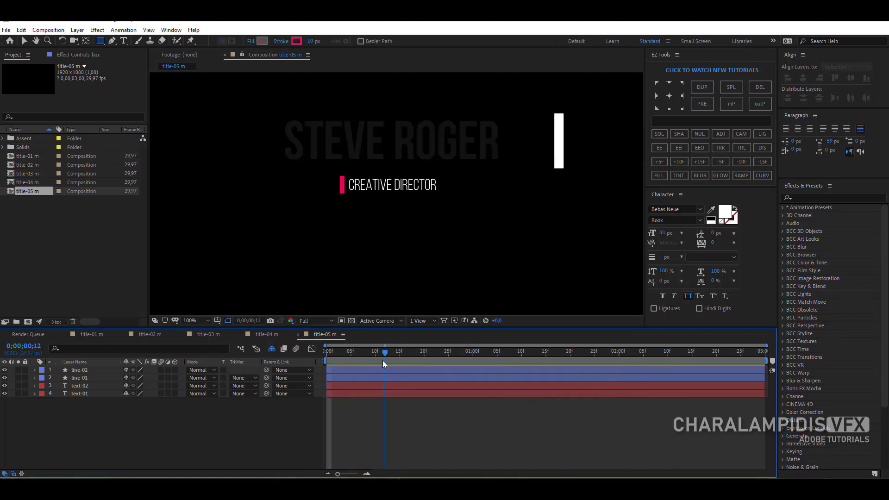
Show line-01's keyframed properties and set the current time to 1 second.
{"action": "left_click", "coordinate": [80, 378]}
{"action": "key", "text": "u"}
{"action": "key", "text": "u"}
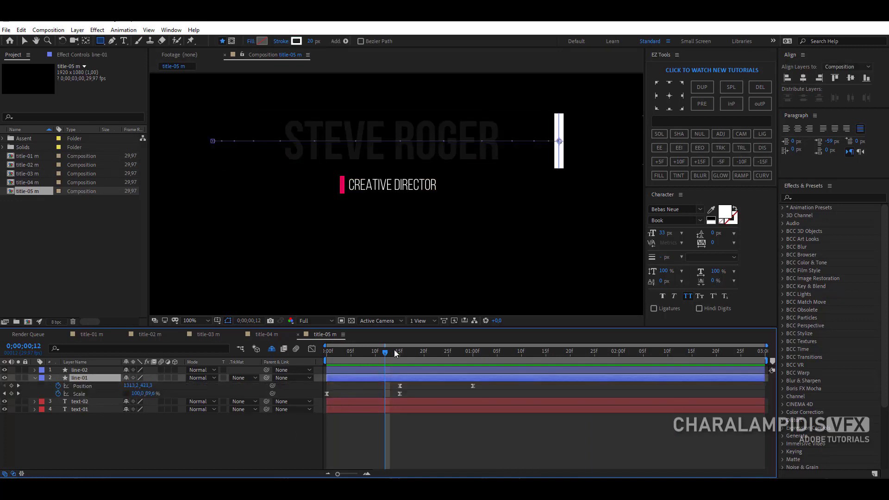
{"action": "left_click_drag", "start_coordinate": [391, 352], "coordinate": [474, 368]}
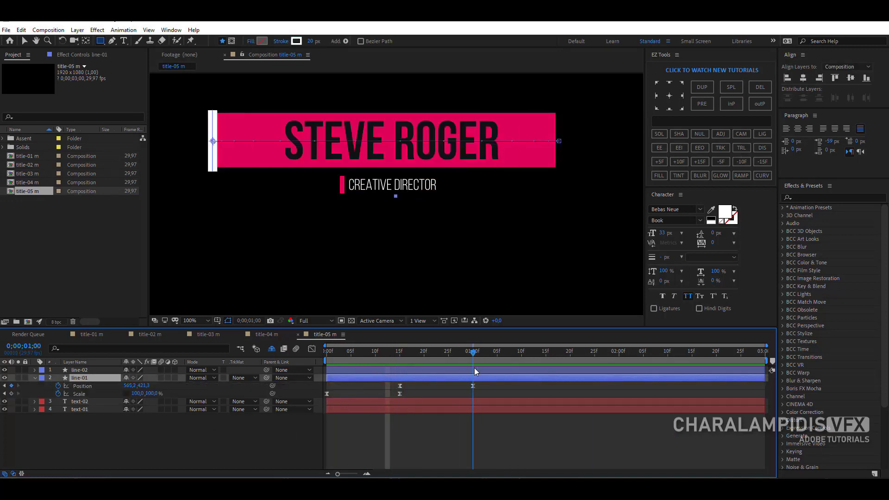
Add a new adjustment layer and name it text-01 matte.
{"action": "right_click", "coordinate": [83, 439]}
{"action": "mouse_move", "coordinate": [137, 336]}
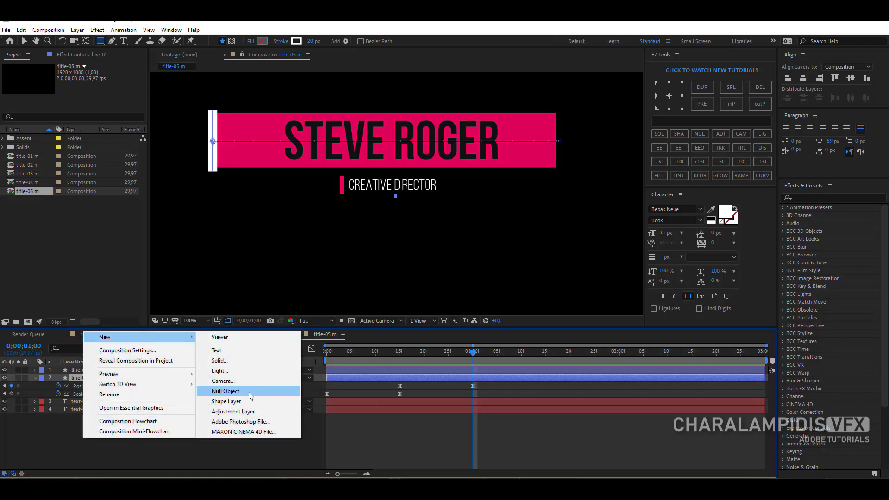
{"action": "left_click", "coordinate": [249, 411]}
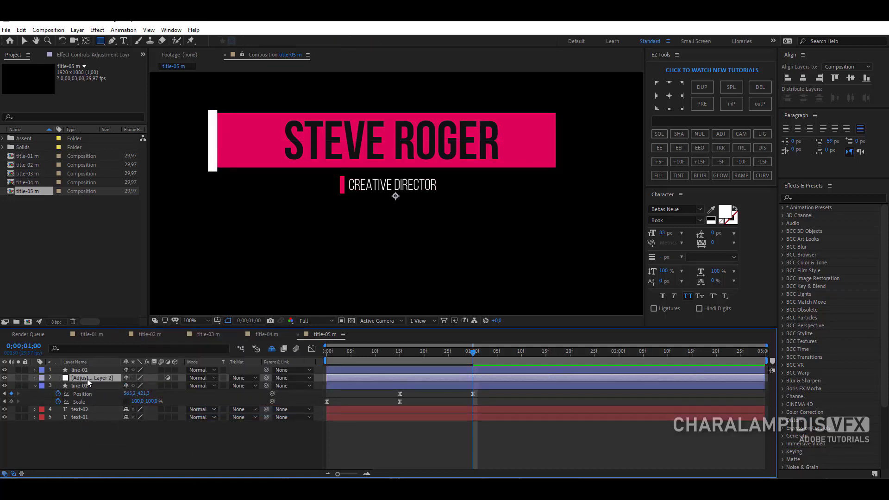
{"action": "key", "text": "Return"}
{"action": "type", "text": "text-01 matte"}
{"action": "key", "text": "Return"}
Mask text-01 matte with a rectangle from the white line to just past the name text, and place it directly above text-01.
{"action": "left_click_drag", "start_coordinate": [505, 117], "coordinate": [221, 164]}
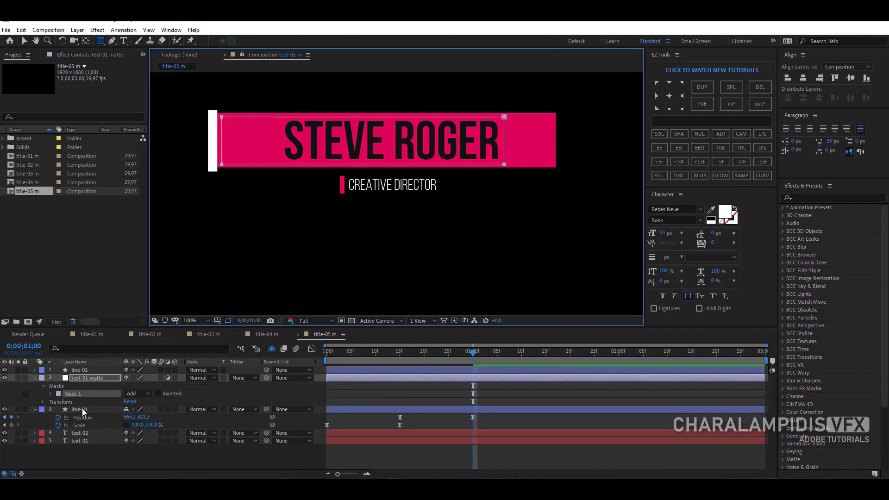
{"action": "left_click", "coordinate": [86, 379]}
{"action": "left_click", "coordinate": [36, 378]}
{"action": "left_click_drag", "start_coordinate": [88, 380], "coordinate": [90, 416]}
Use text-01 matte as text-01's alpha track matte, and lock and hide the matte layer as shy.
{"action": "left_click", "coordinate": [87, 417]}
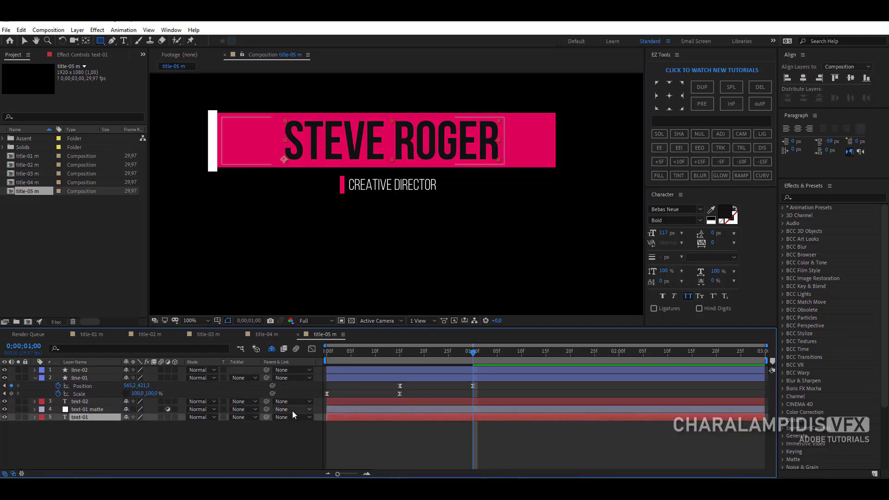
{"action": "left_click", "coordinate": [240, 417]}
{"action": "left_click", "coordinate": [271, 445]}
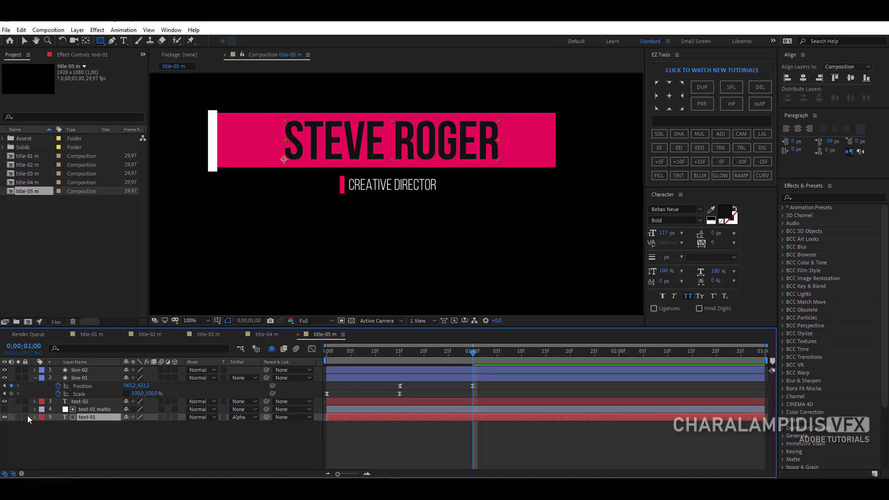
{"action": "left_click", "coordinate": [25, 409]}
{"action": "left_click", "coordinate": [126, 409]}
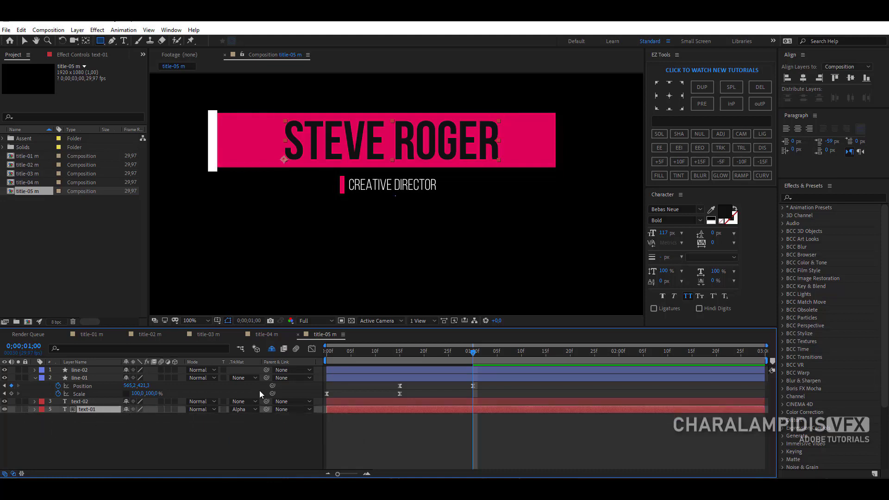
Animate text-01's position from X 97 at 1 second to its current place at 0;00;01;15, and check the slide-in.
{"action": "left_click", "coordinate": [546, 351]}
{"action": "key", "text": "p"}
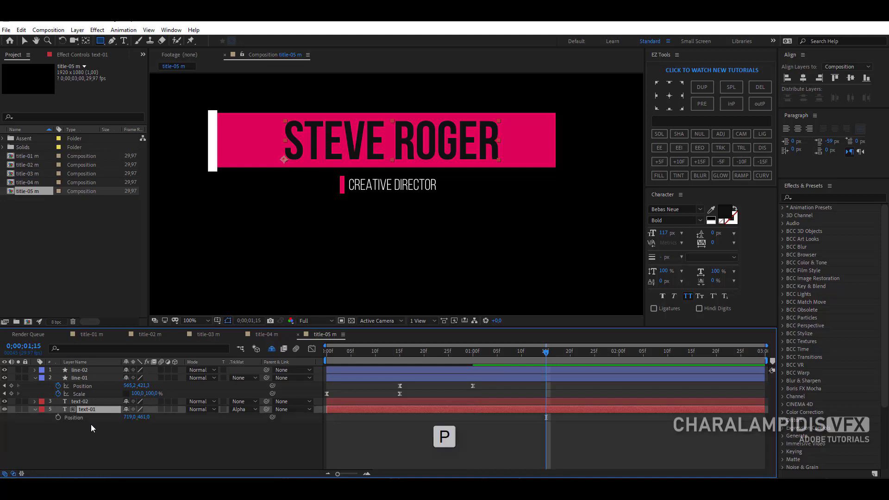
{"action": "left_click", "coordinate": [57, 418]}
{"action": "left_click_drag", "start_coordinate": [477, 360], "coordinate": [475, 360]}
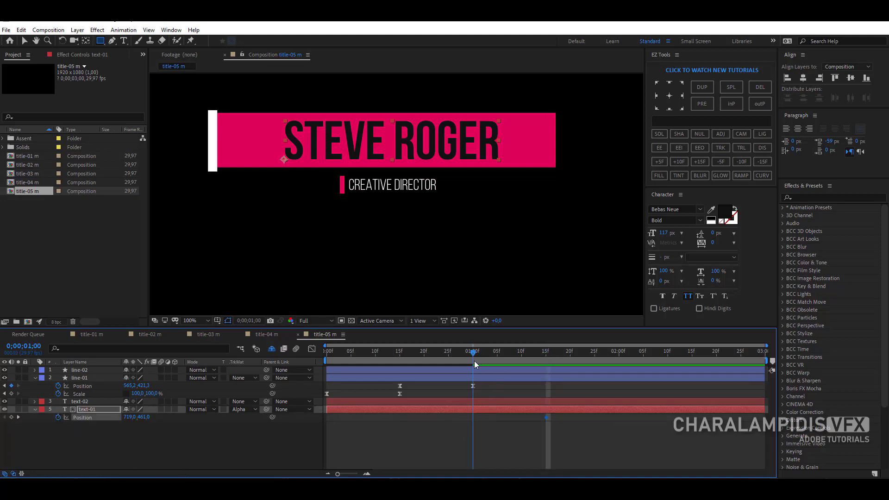
{"action": "left_click_drag", "start_coordinate": [133, 419], "coordinate": [54, 415]}
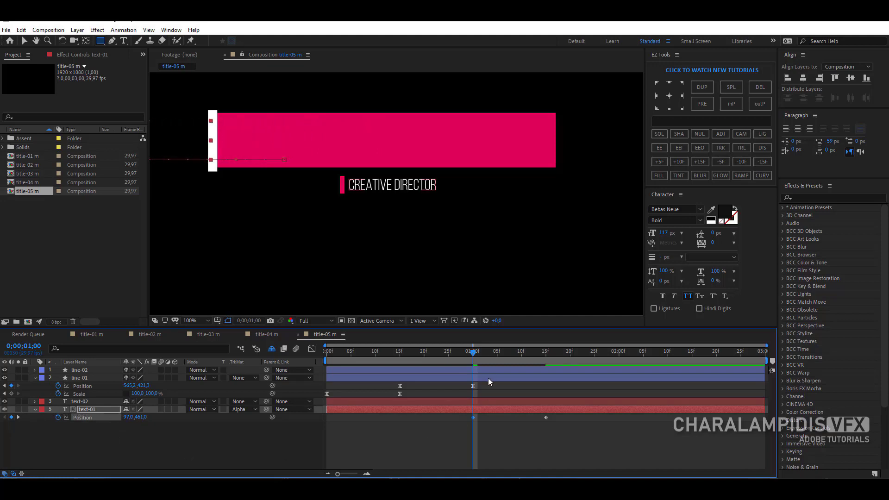
{"action": "left_click_drag", "start_coordinate": [473, 357], "coordinate": [502, 359]}
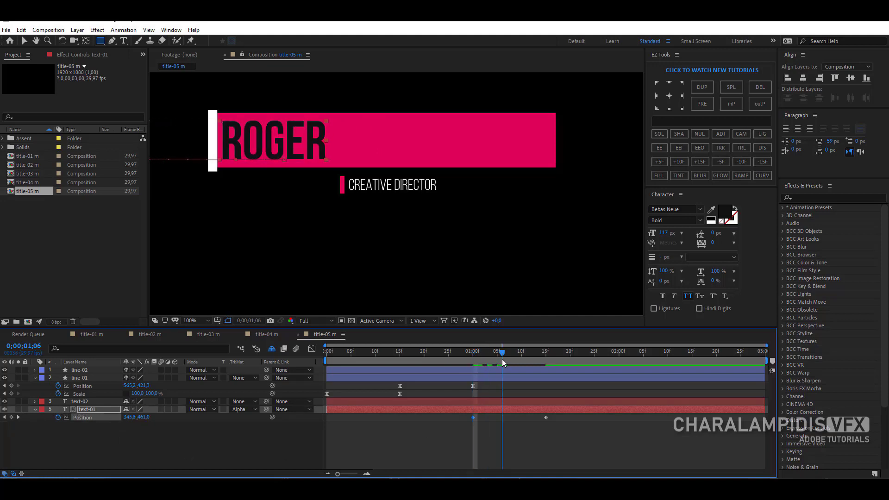
Show the shy layers, unlock box matte to examine its mask against the name text, and relock and hide it again.
{"action": "left_click", "coordinate": [271, 349]}
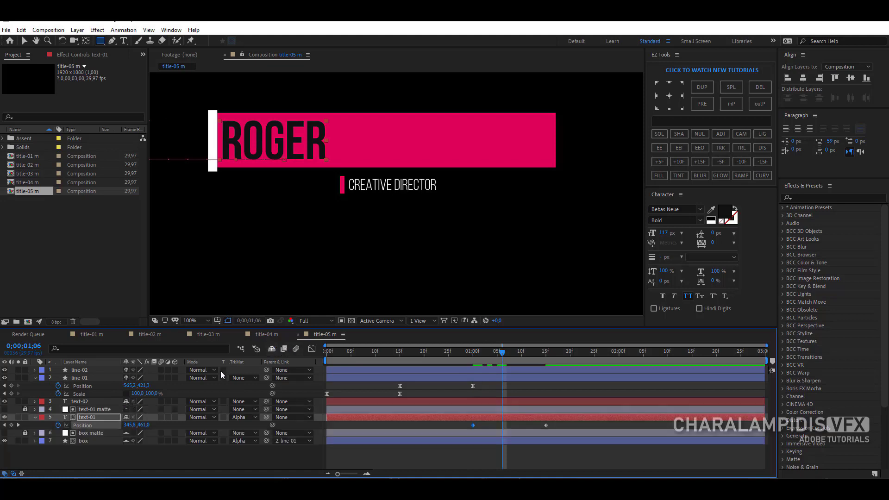
{"action": "left_click", "coordinate": [103, 433]}
{"action": "key", "text": "Return"}
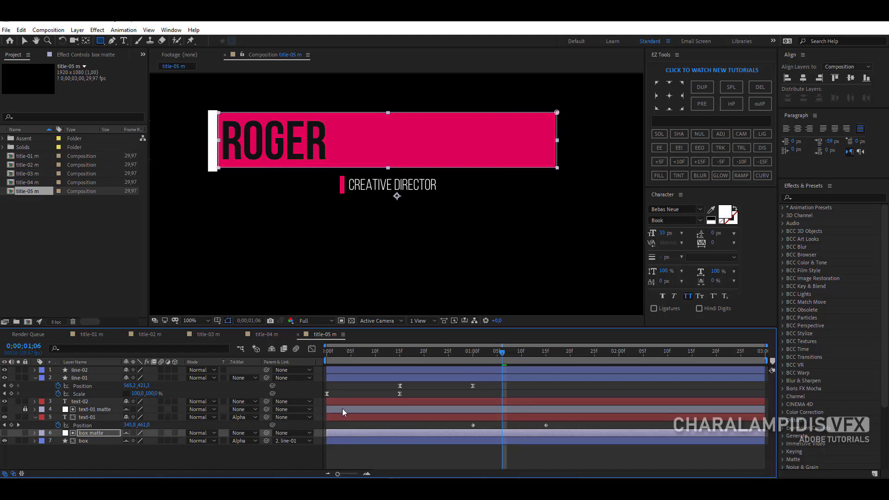
{"action": "left_click_drag", "start_coordinate": [503, 357], "coordinate": [520, 357]}
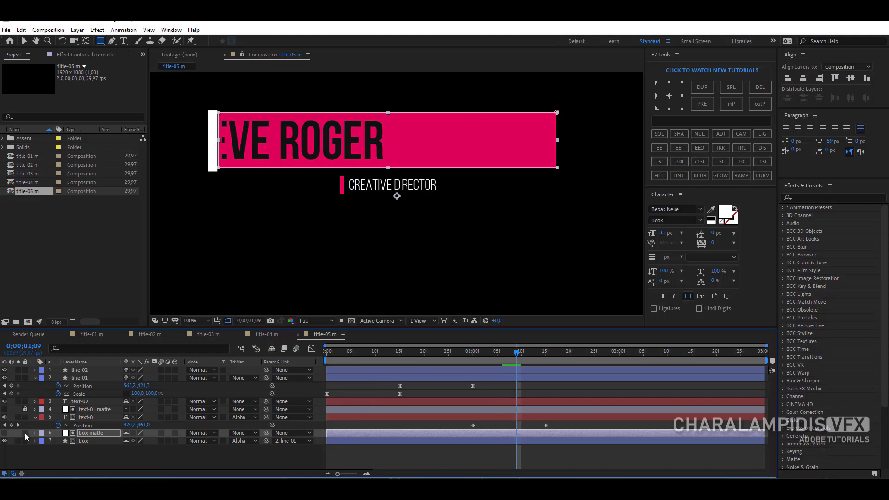
{"action": "left_click", "coordinate": [25, 433]}
{"action": "left_click", "coordinate": [272, 349]}
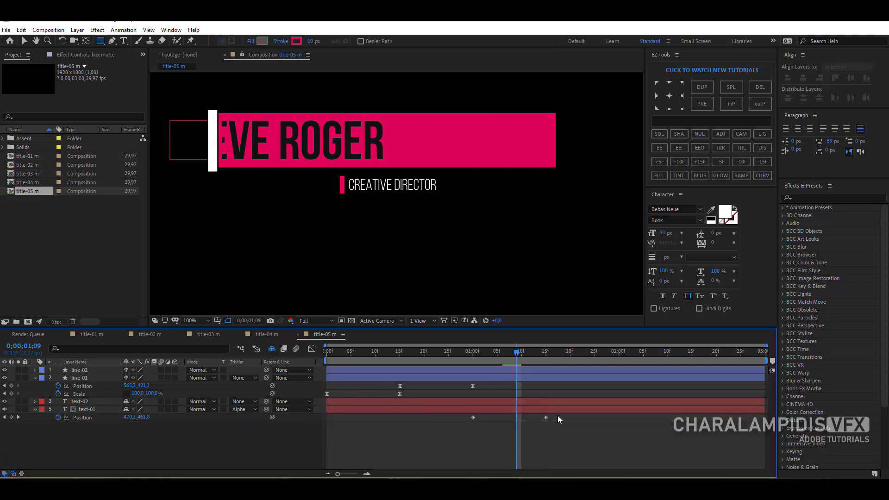
Apply Easy Ease to both of text-01's position keyframes and return the playhead to 1 second.
{"action": "left_click_drag", "start_coordinate": [557, 412], "coordinate": [459, 429]}
{"action": "key", "text": "F9"}
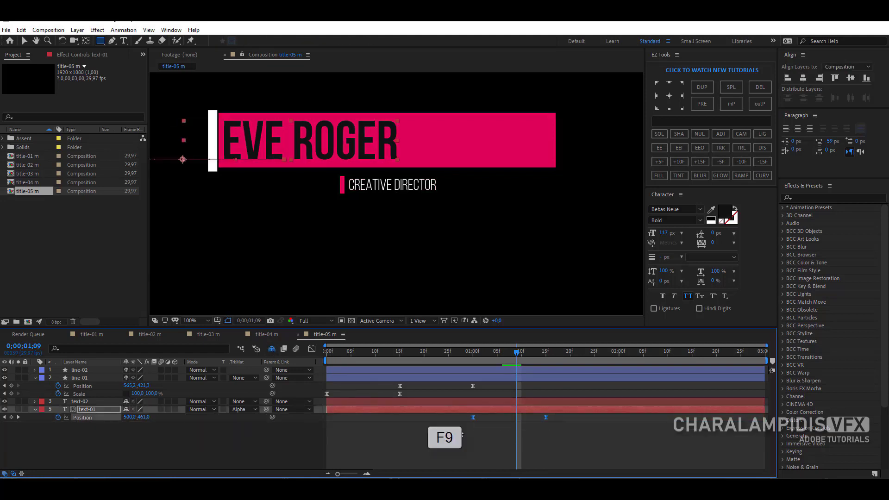
{"action": "mouse_move", "coordinate": [473, 359]}
{"action": "left_mouse_down"}
{"action": "mouse_move", "coordinate": [518, 360]}
{"action": "mouse_move", "coordinate": [473, 368]}
{"action": "left_mouse_up"}
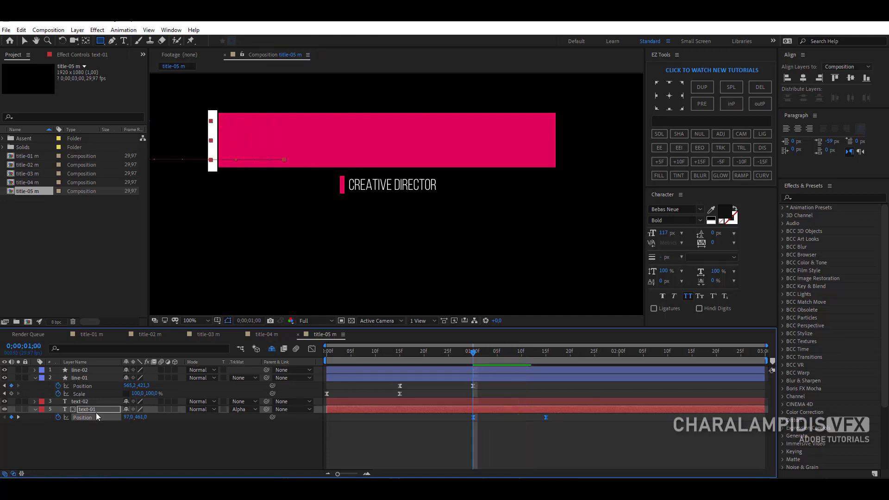
Animate line-02's unlinked vertical scale from 0% at 1 second to 100% at 0;00;01;15.
{"action": "left_click", "coordinate": [75, 370]}
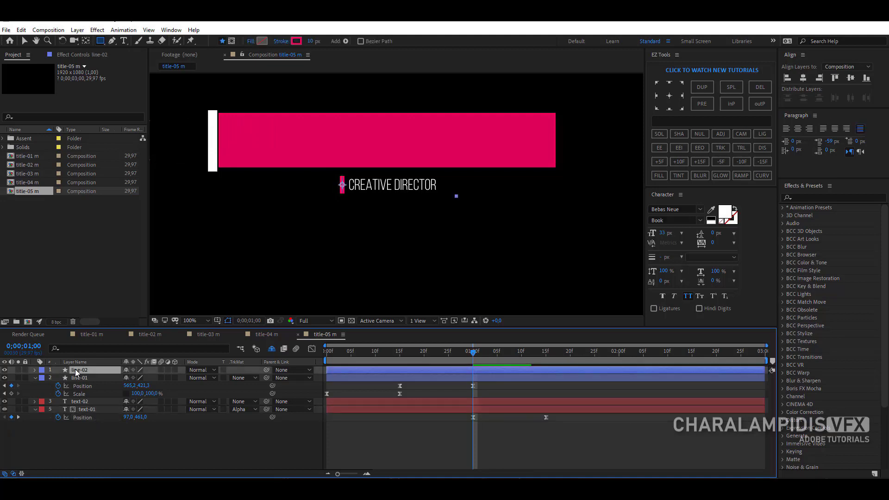
{"action": "key", "text": "s"}
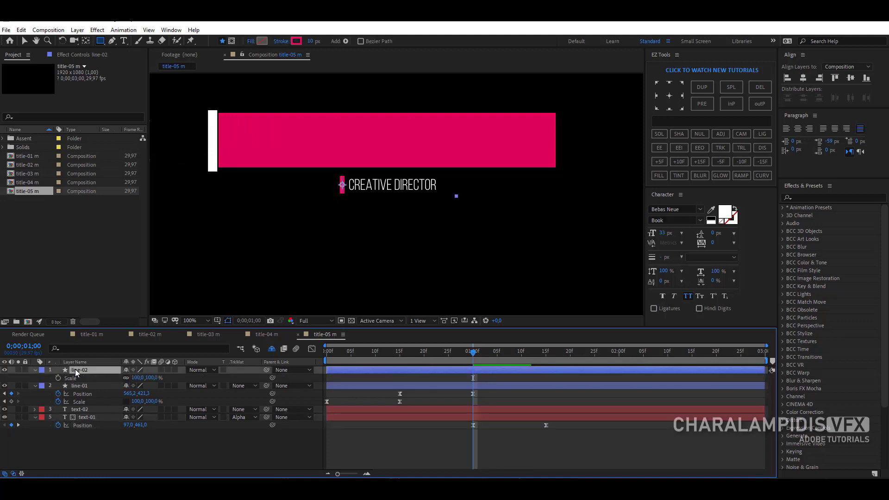
{"action": "key", "text": "shift+p"}
{"action": "left_click_drag", "start_coordinate": [540, 360], "coordinate": [546, 361]}
{"action": "key", "text": "alt+shift+s"}
{"action": "left_click", "coordinate": [472, 362]}
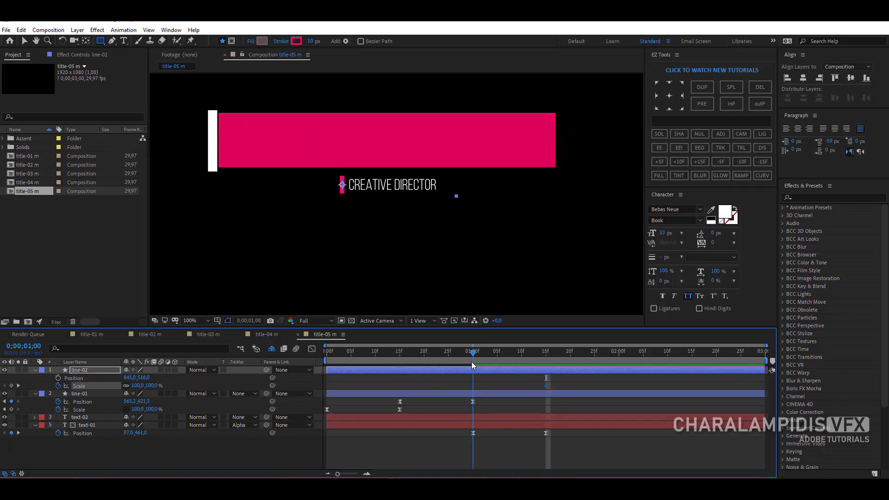
{"action": "left_click", "coordinate": [126, 386]}
{"action": "left_click", "coordinate": [153, 386]}
{"action": "type", "text": "0"}
{"action": "key", "text": "Return"}
Animate line-02's position from X 1057 at 0;00;01;15 to its current place at 2 seconds, and easy-ease all its keyframes.
{"action": "left_click_drag", "start_coordinate": [483, 354], "coordinate": [619, 369]}
{"action": "left_click", "coordinate": [58, 378]}
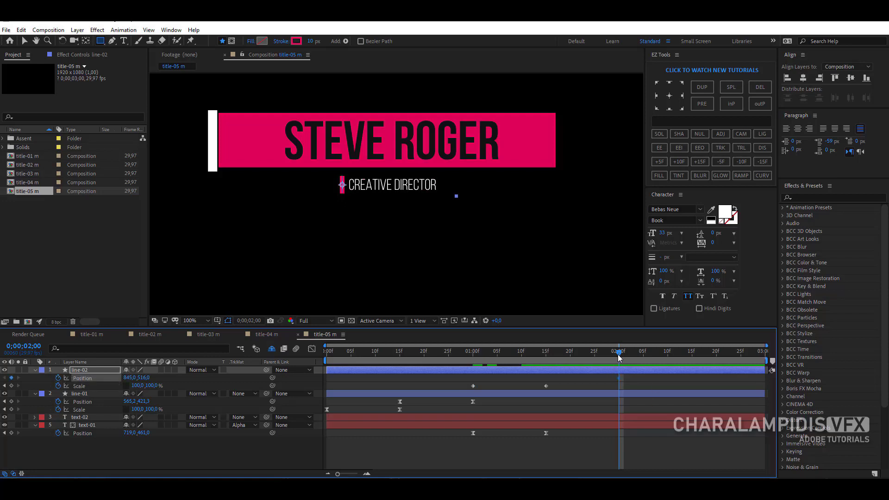
{"action": "key", "text": "j"}
{"action": "key", "text": "Left"}
{"action": "key", "text": "Left"}
{"action": "key", "text": "Left"}
{"action": "key", "text": "Left"}
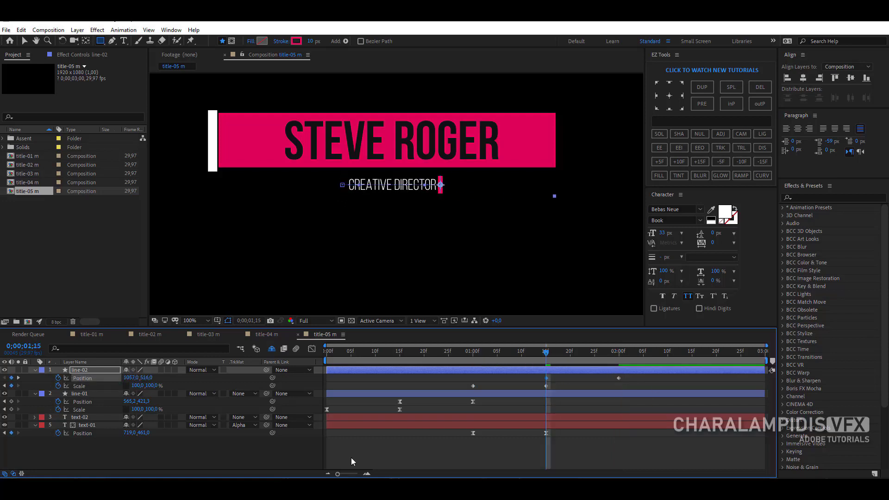
{"action": "left_click_drag", "start_coordinate": [636, 380], "coordinate": [468, 390]}
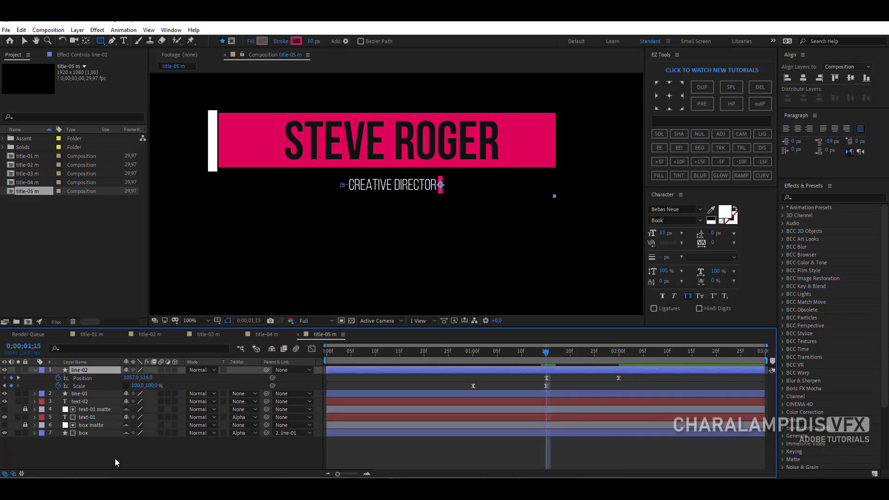
Add a new adjustment layer and mask it with a rectangle around the CREATIVE DIRECTOR text, ending just before the pink line.
{"action": "right_click", "coordinate": [115, 457]}
{"action": "mouse_move", "coordinate": [207, 363]}
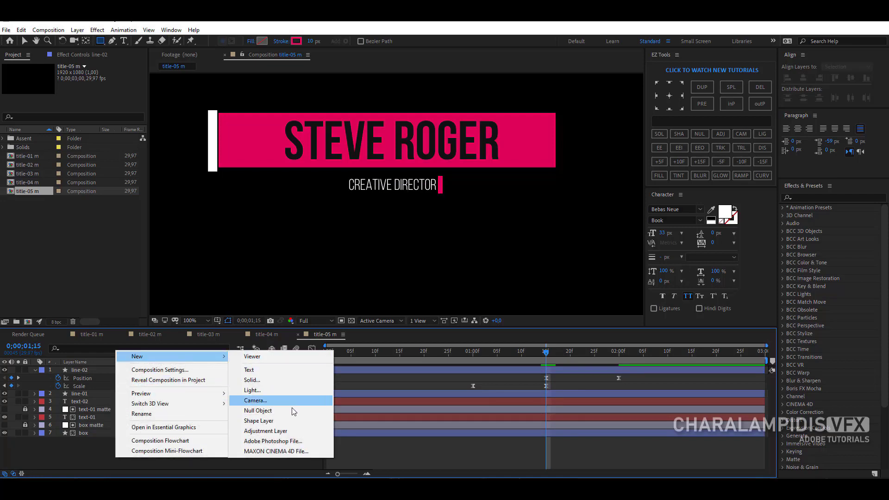
{"action": "left_click", "coordinate": [283, 431]}
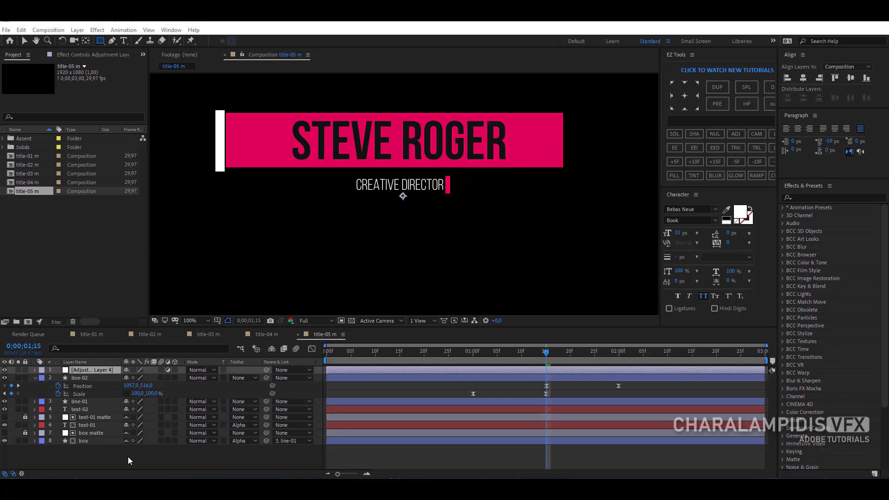
{"action": "left_click", "coordinate": [103, 373]}
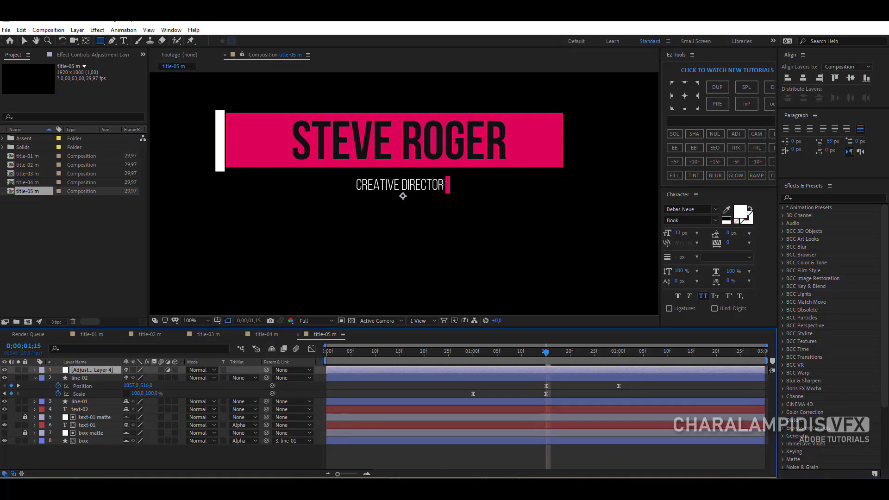
{"action": "scroll", "coordinate": [445, 182], "scroll_direction": "up", "scroll_amount": 2}
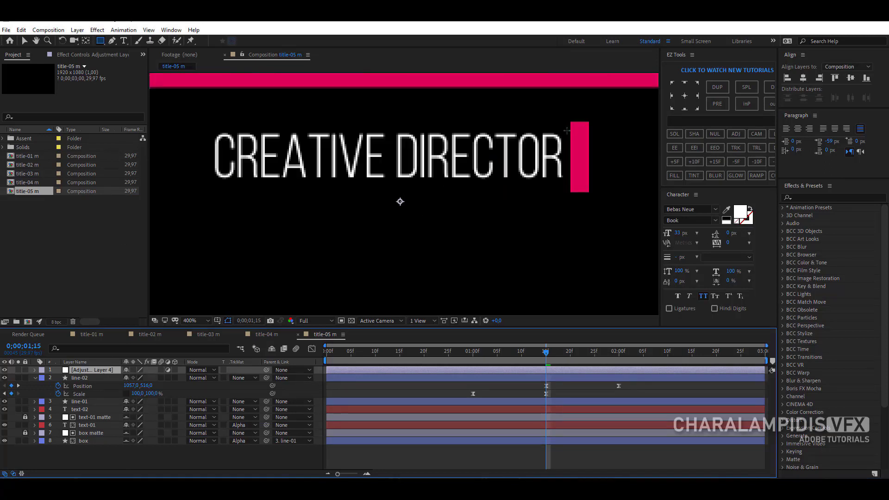
{"action": "left_click_drag", "start_coordinate": [567, 124], "coordinate": [208, 187]}
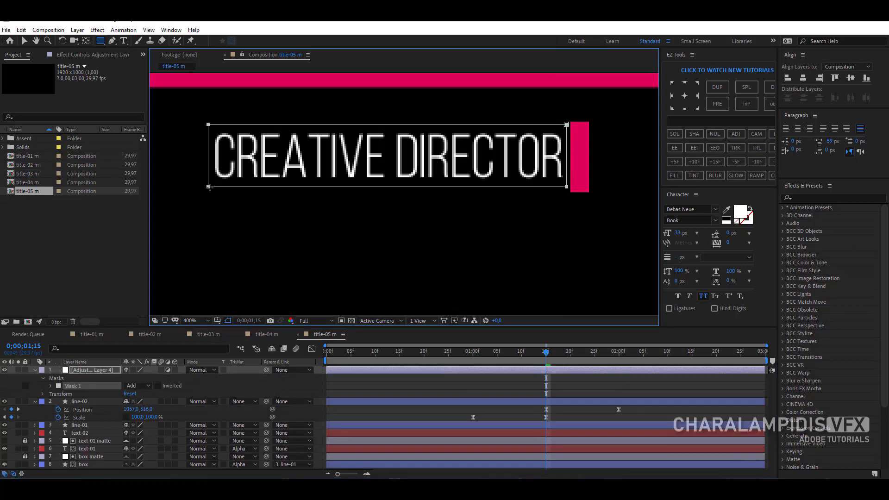
Rename the adjustment layer as text-02 matte and place it directly above text-02.
{"action": "left_click", "coordinate": [82, 371]}
{"action": "key", "text": "Return"}
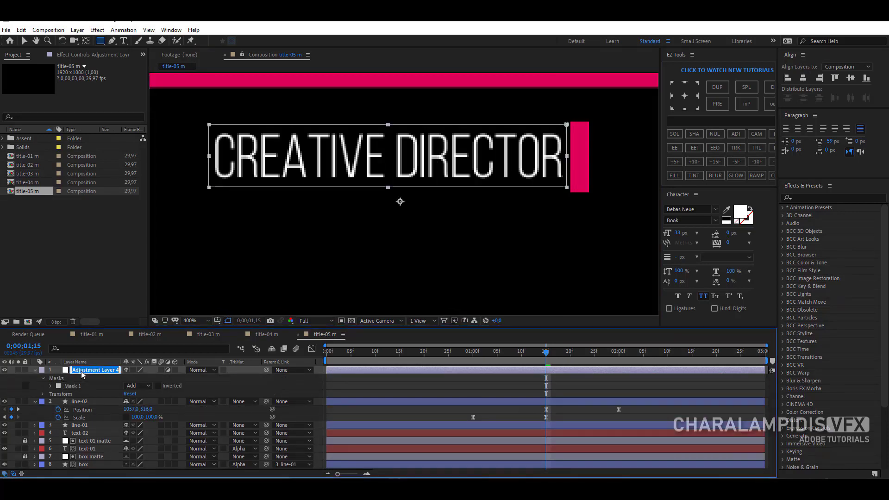
{"action": "type", "text": "text-02 matte"}
{"action": "key", "text": "Return"}
{"action": "left_click_drag", "start_coordinate": [89, 372], "coordinate": [92, 409]}
Use text-02 matte as text-02's alpha track matte, and lock and hide the matte layer as shy.
{"action": "left_click", "coordinate": [93, 409]}
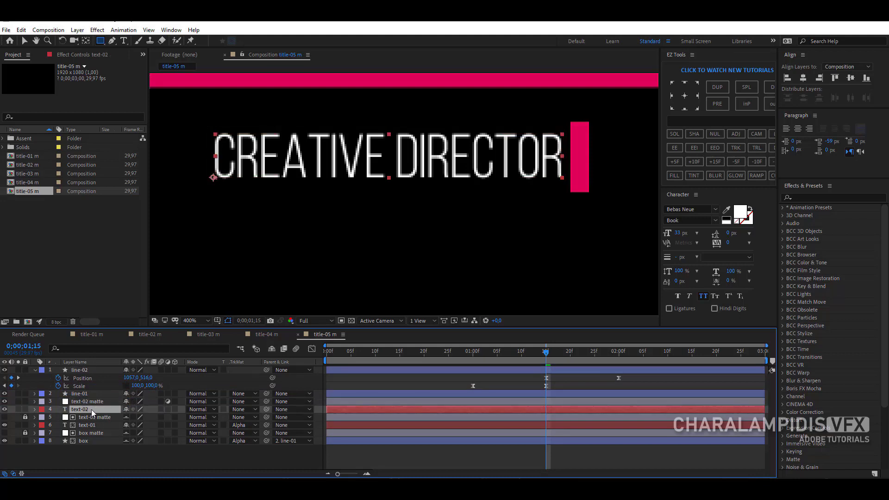
{"action": "left_click", "coordinate": [244, 410]}
{"action": "left_click", "coordinate": [258, 433]}
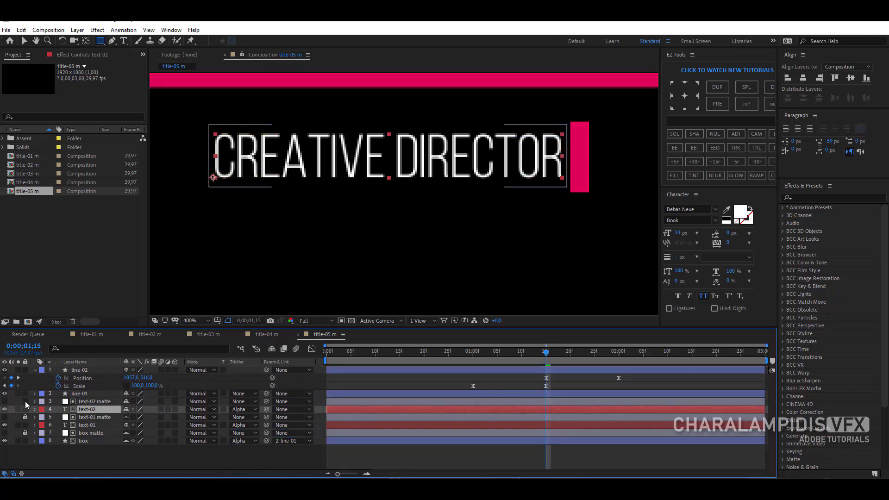
{"action": "left_click", "coordinate": [25, 401]}
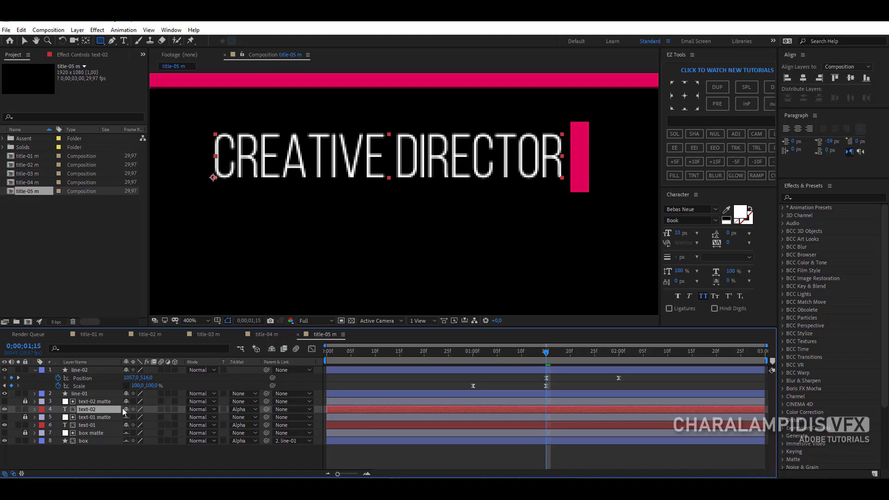
{"action": "left_click", "coordinate": [273, 349]}
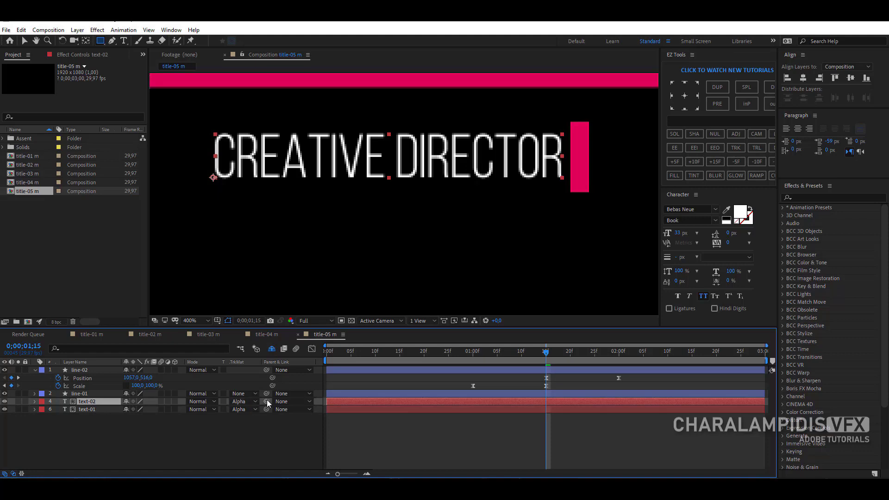
Parent text-02 to line-02 and return the composition view to 100%.
{"action": "left_click_drag", "start_coordinate": [267, 402], "coordinate": [82, 372]}
{"action": "left_click", "coordinate": [193, 320]}
{"action": "left_click", "coordinate": [200, 159]}
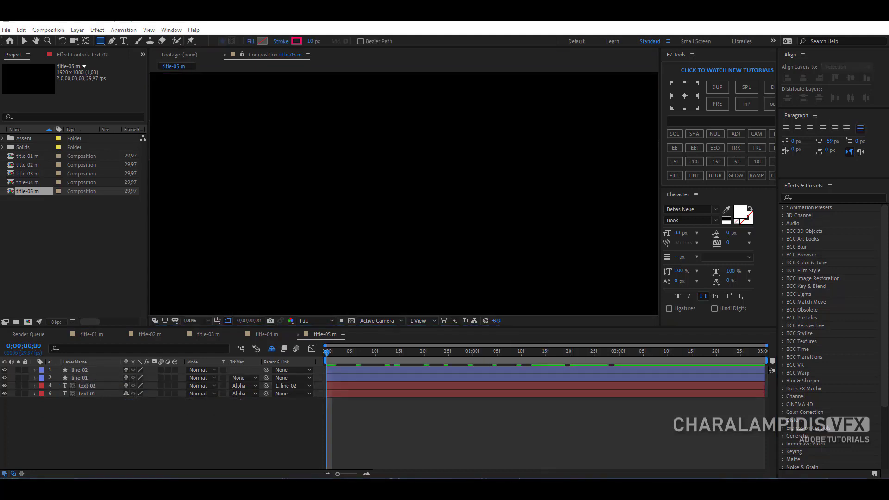
Enable motion blur for the two line layers, both text layers and the composition, and preview the whole title animation.
{"action": "left_click_drag", "start_coordinate": [160, 369], "coordinate": [161, 400]}
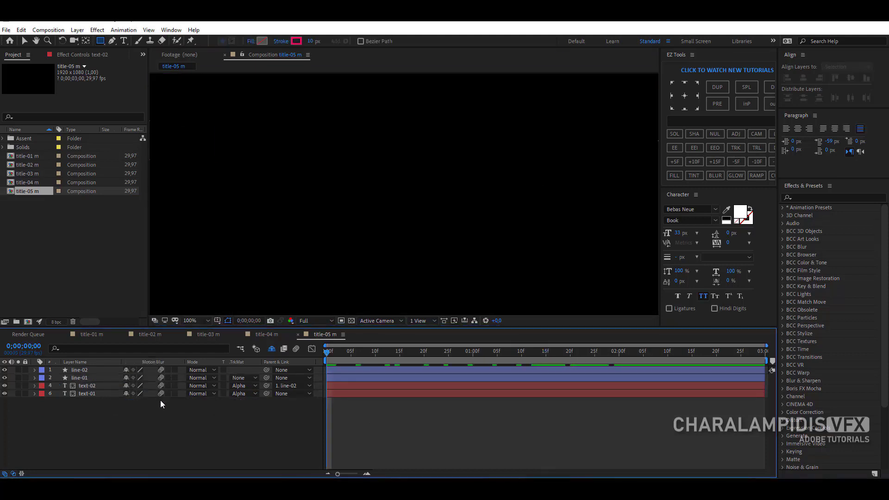
{"action": "left_click", "coordinate": [298, 349]}
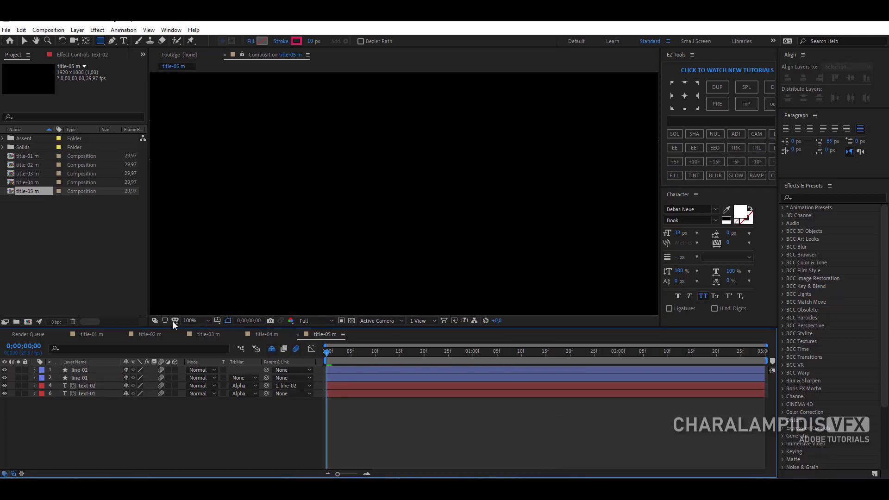
{"action": "left_click", "coordinate": [195, 321]}
{"action": "left_click", "coordinate": [198, 167]}
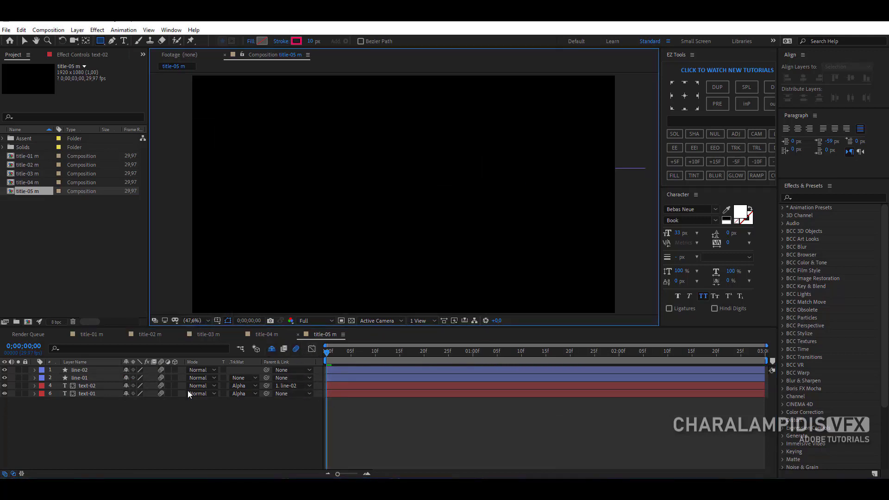
{"action": "left_click", "coordinate": [180, 435]}
{"action": "key", "text": "space"}
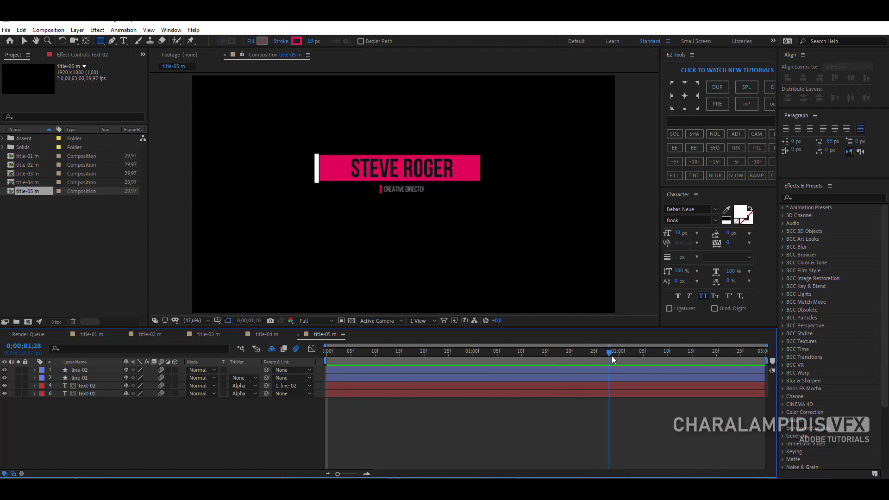
{"action": "left_click", "coordinate": [450, 297]}
Create a new 1920 x 1080 composition named title-01 with a duration of 7 seconds.
{"action": "left_click", "coordinate": [36, 31]}
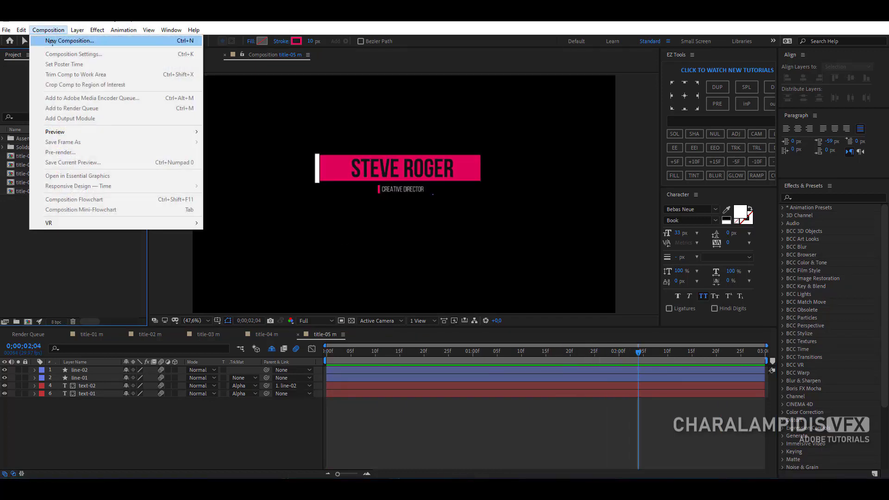
{"action": "left_click", "coordinate": [52, 42]}
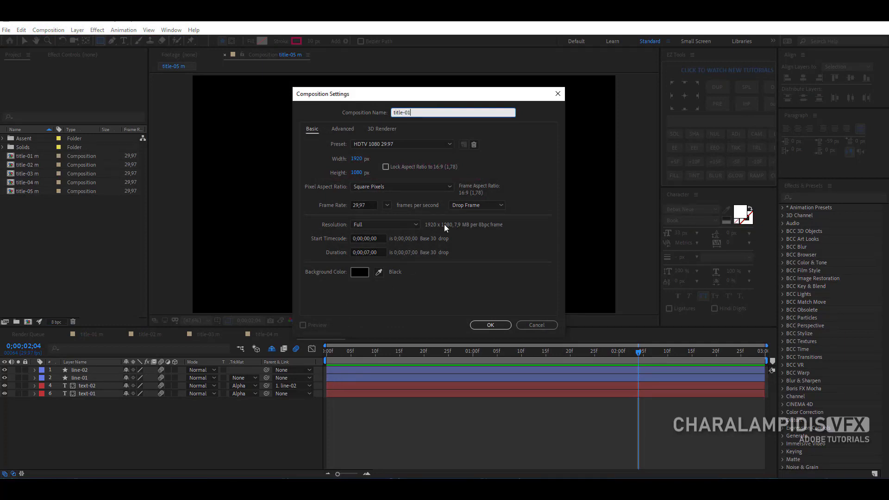
{"action": "left_click", "coordinate": [353, 253]}
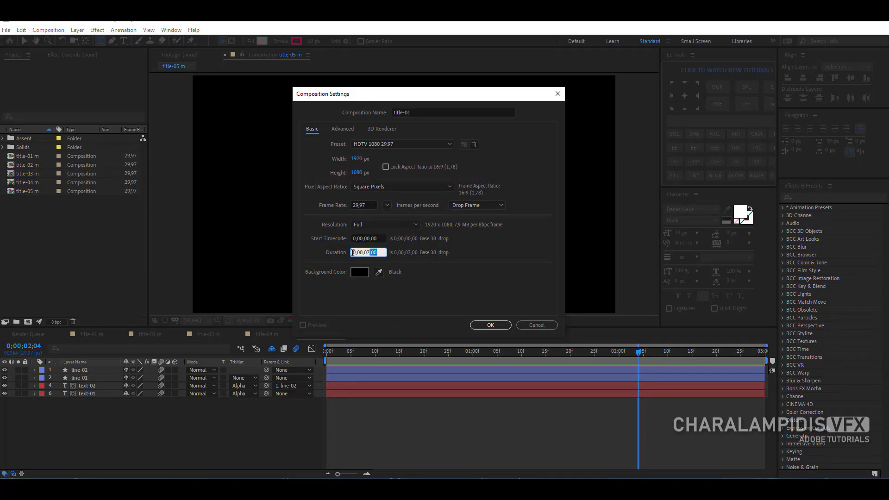
{"action": "left_click", "coordinate": [492, 324]}
Add the title-01 m composition to the title-01 timeline and duplicate its layer.
{"action": "left_click", "coordinate": [26, 165]}
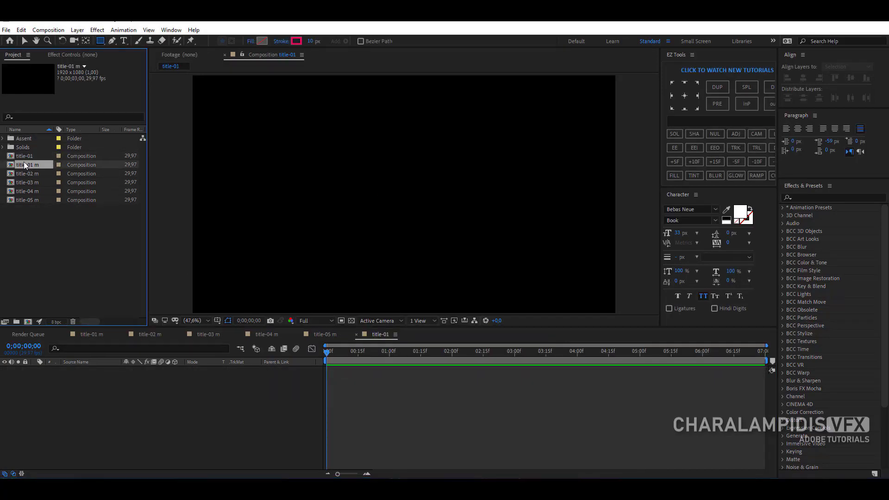
{"action": "left_click_drag", "start_coordinate": [96, 382], "coordinate": [109, 399]}
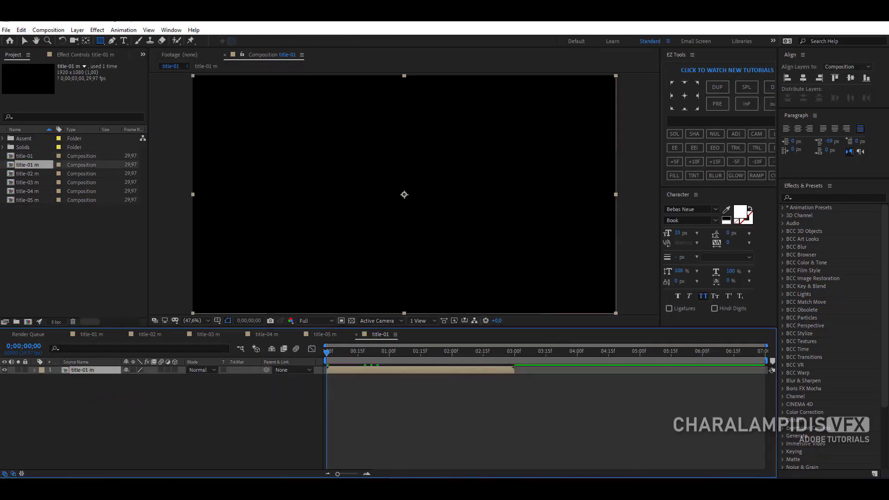
{"action": "left_click", "coordinate": [22, 30]}
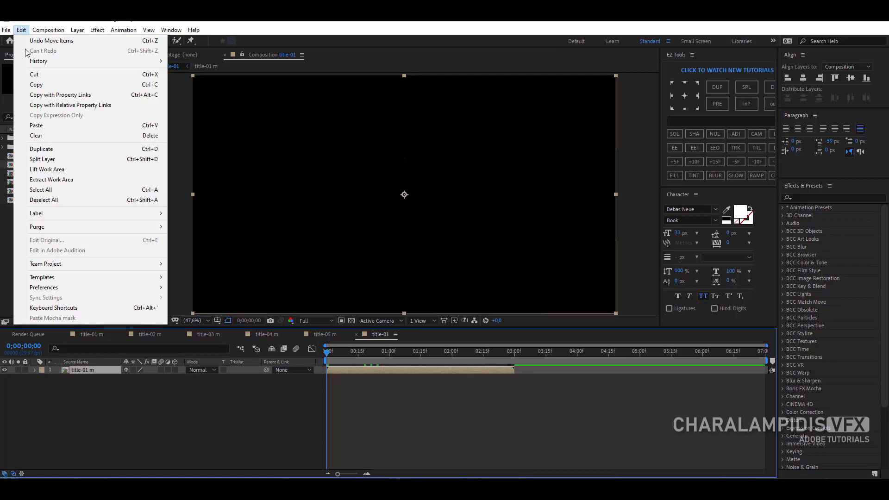
{"action": "left_click", "coordinate": [42, 148]}
Time-reverse the upper title-01 m layer and move it to start at 3 seconds, right after the other layer ends.
{"action": "right_click", "coordinate": [96, 372]}
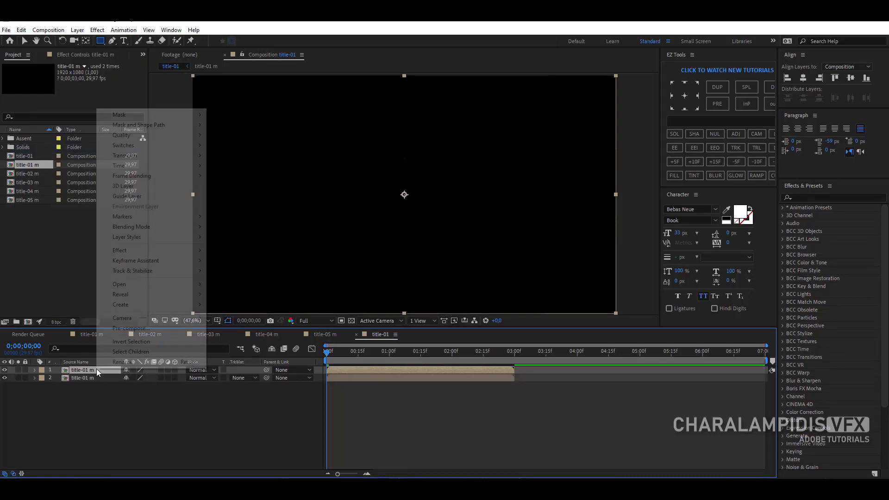
{"action": "mouse_move", "coordinate": [131, 167]}
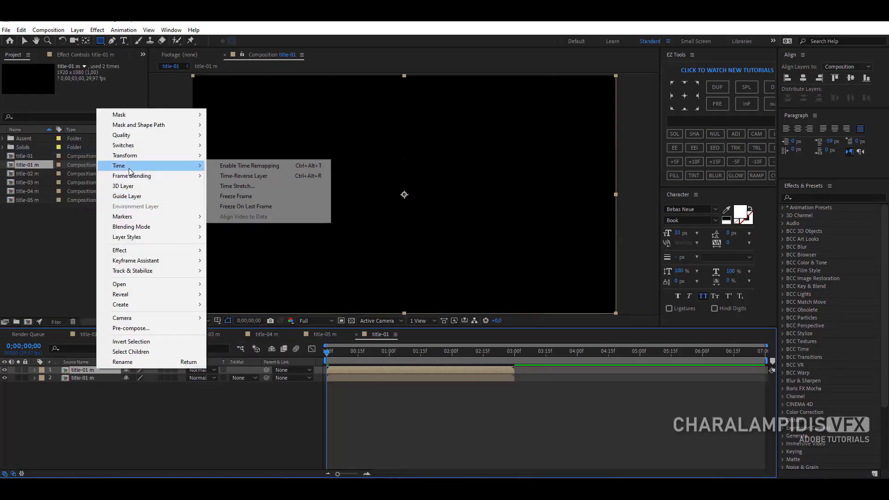
{"action": "left_click", "coordinate": [253, 178]}
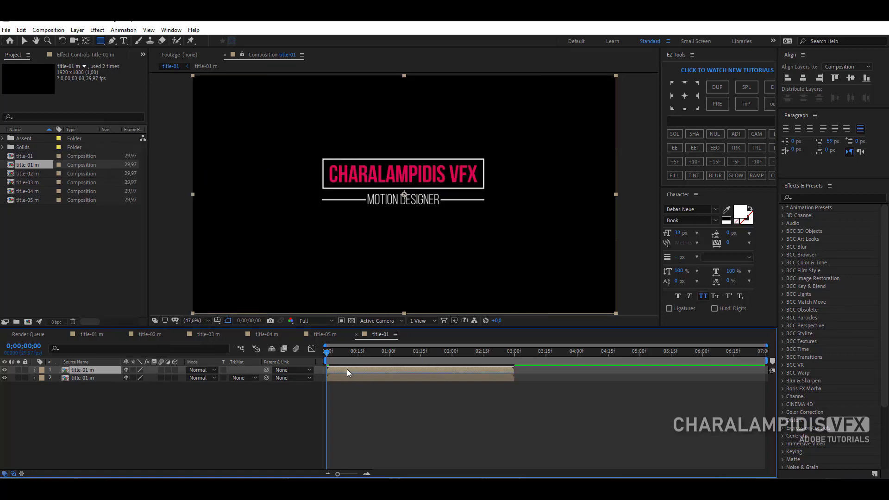
{"action": "left_click_drag", "start_coordinate": [349, 371], "coordinate": [428, 371]}
{"action": "left_click_drag", "start_coordinate": [483, 374], "coordinate": [524, 375]}
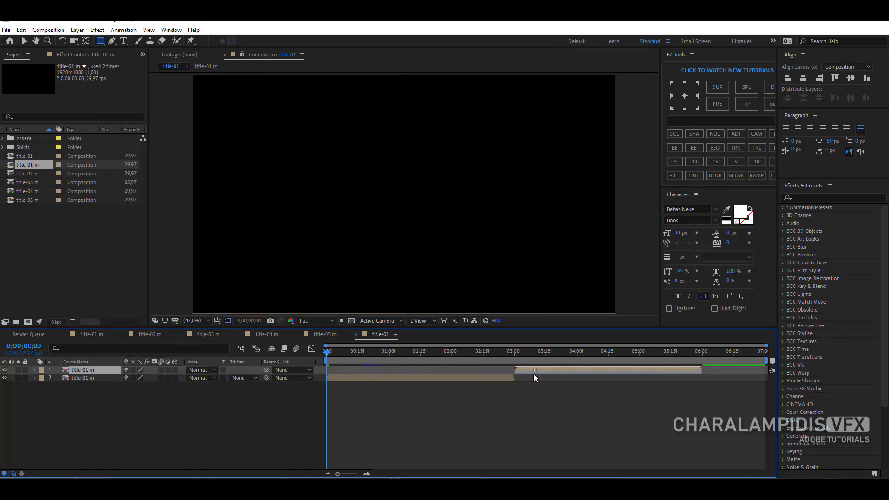
Trim the title-01 composition to end at 0;00;06;01 and preview the animation.
{"action": "left_click_drag", "start_coordinate": [658, 355], "coordinate": [705, 364]}
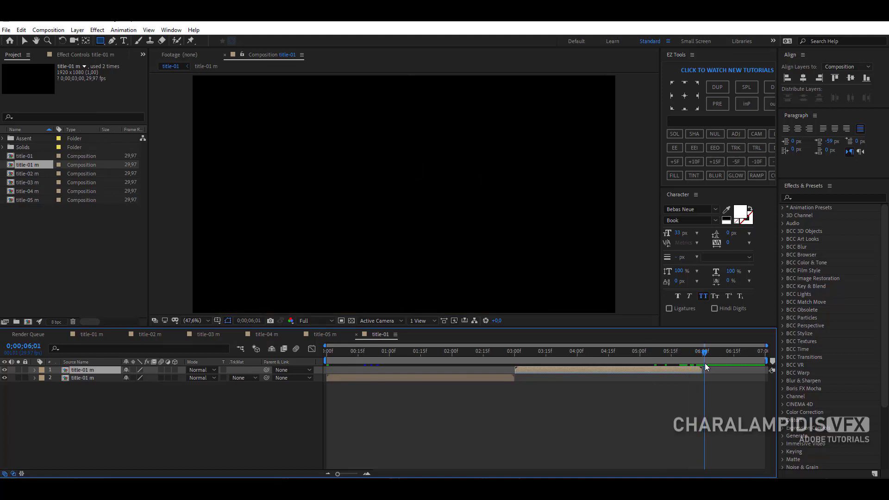
{"action": "right_click", "coordinate": [638, 360]}
{"action": "left_click", "coordinate": [661, 386]}
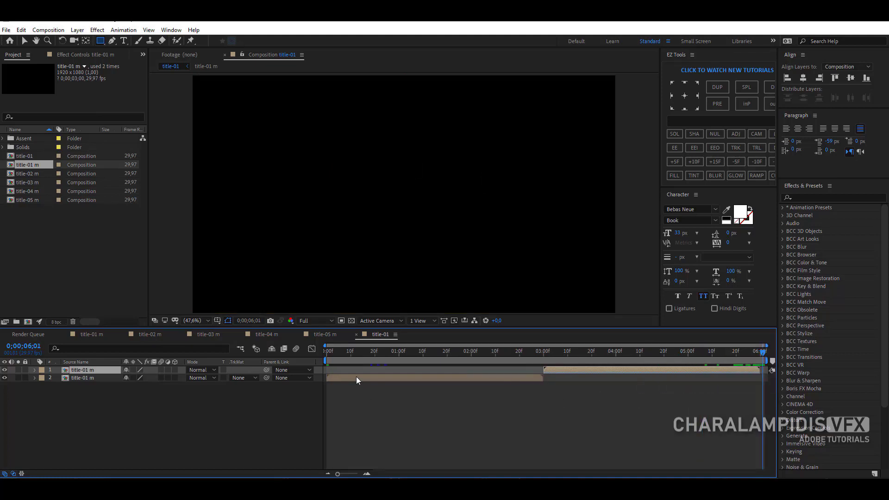
{"action": "key", "text": "space"}
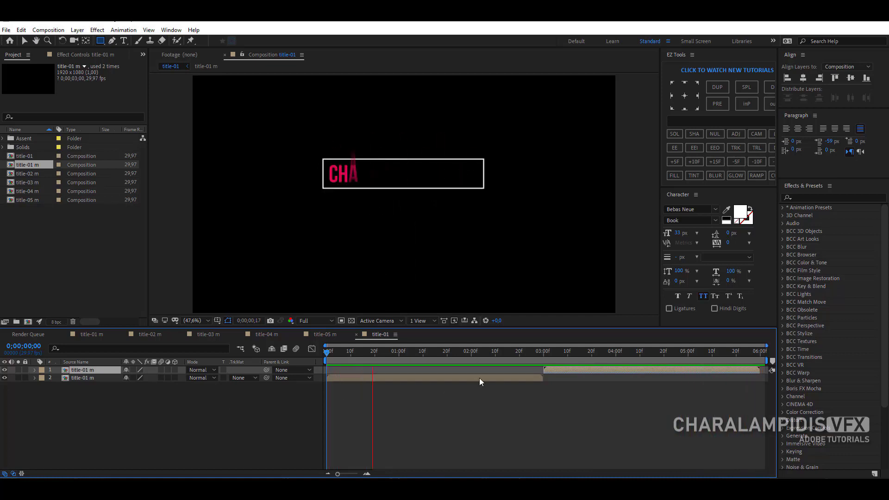
{"action": "key", "text": "space"}
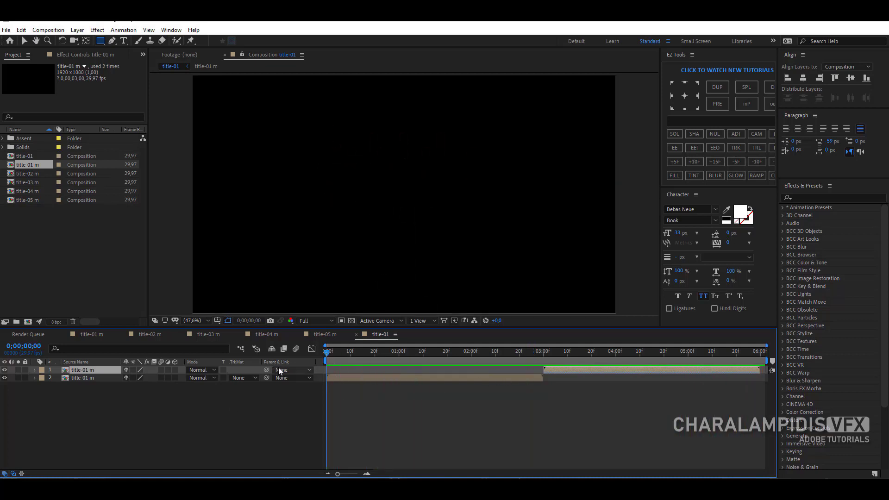
Show the transparency grid and add the title-01 composition to the render queue.
{"action": "left_click", "coordinate": [352, 321]}
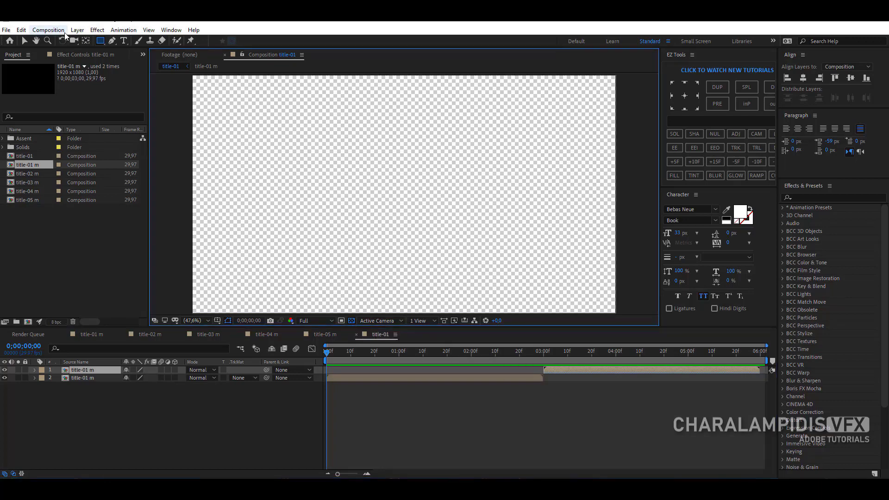
{"action": "left_click", "coordinate": [48, 30]}
{"action": "left_click", "coordinate": [70, 109]}
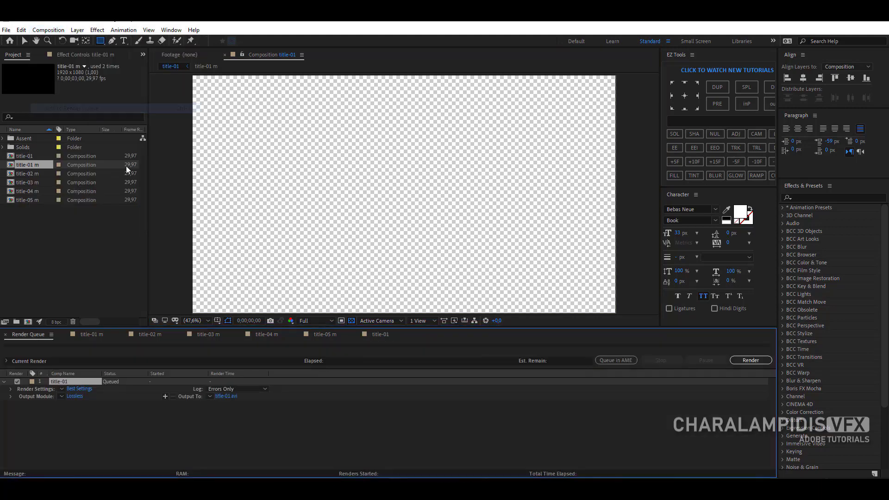
Configure the title-01 output module for AVI format with RGB + Alpha channels.
{"action": "left_click", "coordinate": [75, 396]}
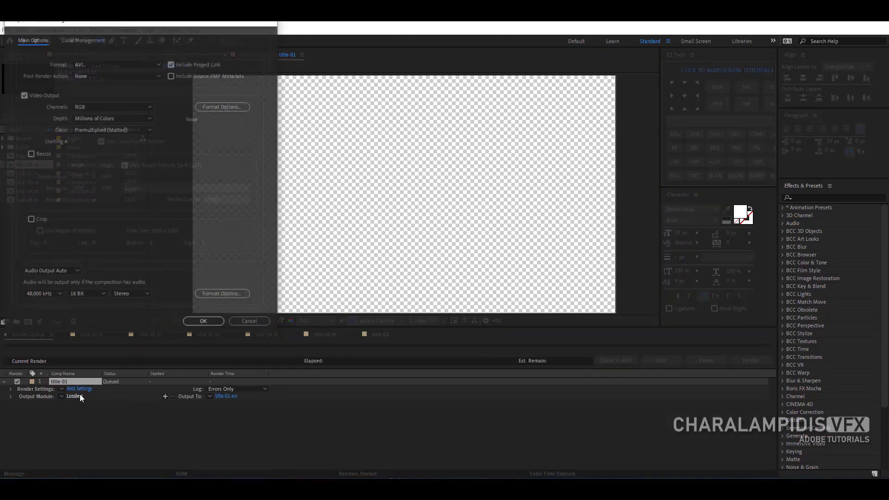
{"action": "left_click_drag", "start_coordinate": [107, 27], "coordinate": [419, 77]}
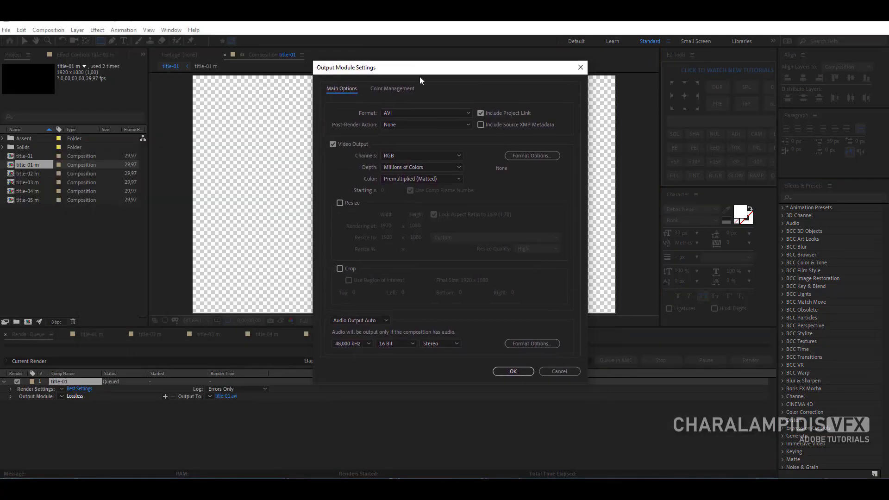
{"action": "left_click", "coordinate": [422, 113]}
{"action": "left_click", "coordinate": [407, 132]}
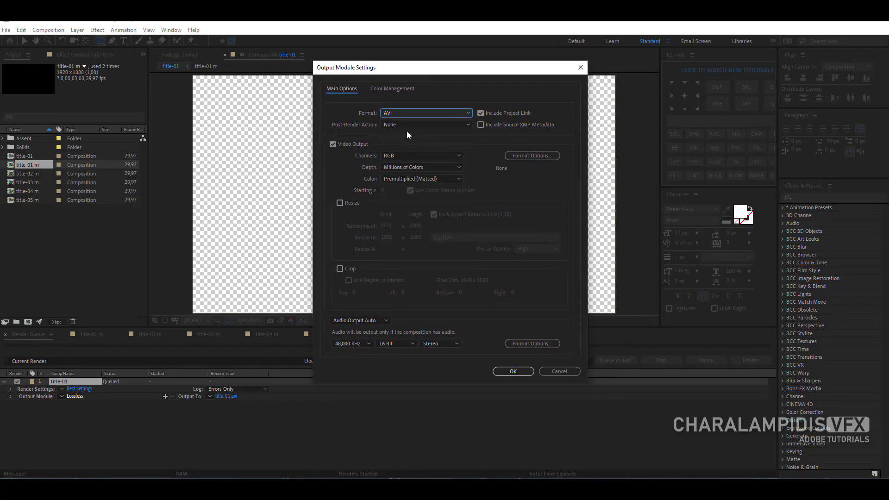
{"action": "left_click", "coordinate": [405, 157]}
{"action": "left_click", "coordinate": [425, 186]}
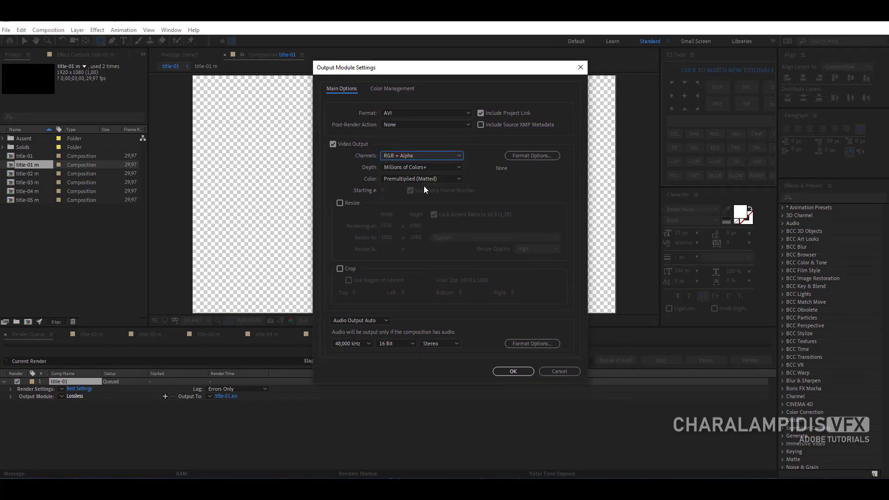
{"action": "left_click", "coordinate": [513, 370]}
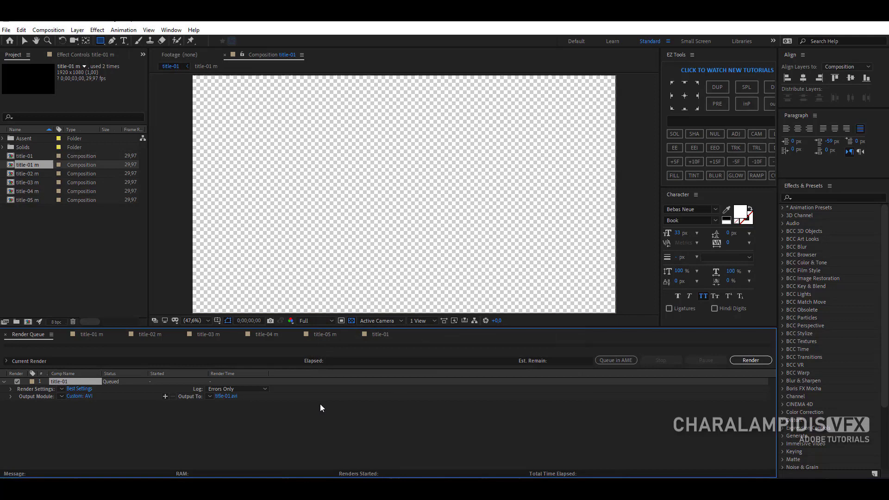
Set the render output to title-01.avi in the basic folder and render the composition.
{"action": "left_click", "coordinate": [225, 397]}
{"action": "left_click_drag", "start_coordinate": [182, 45], "coordinate": [330, 81]}
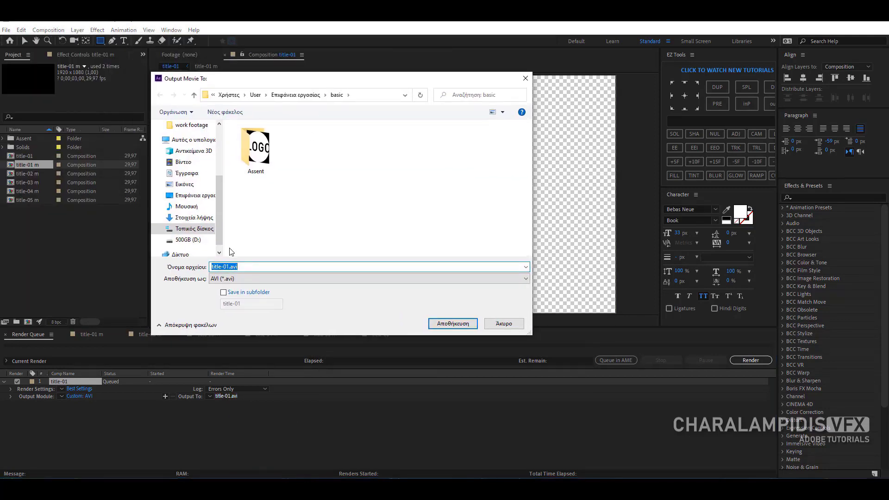
{"action": "left_click", "coordinate": [445, 325]}
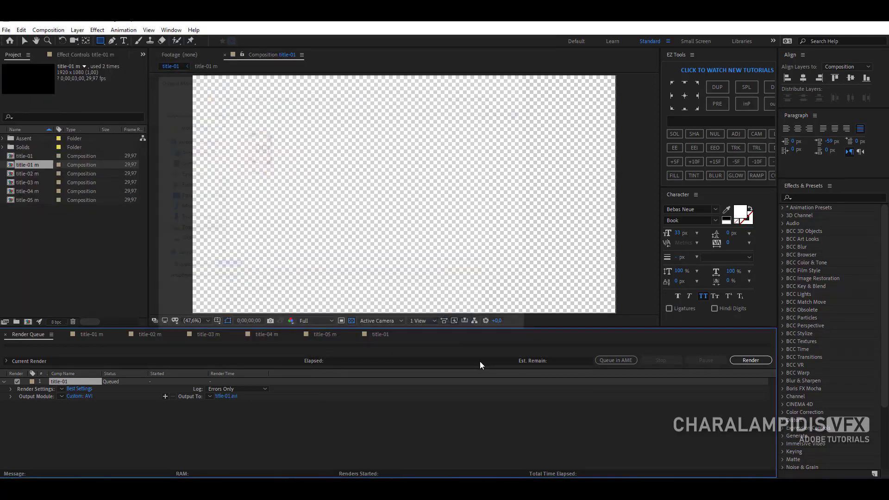
{"action": "left_click", "coordinate": [746, 360]}
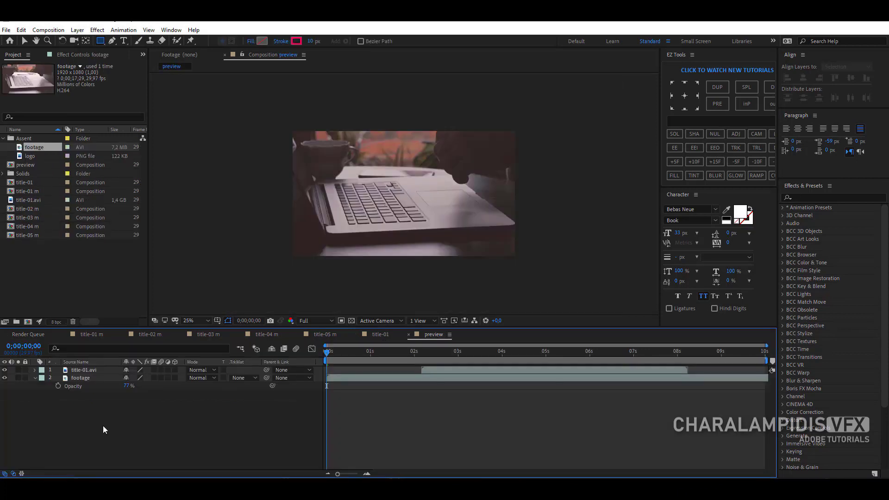
Play the preview composition with title-01.avi over the footage, fitting the view up to 100%.
{"action": "key", "text": "space"}
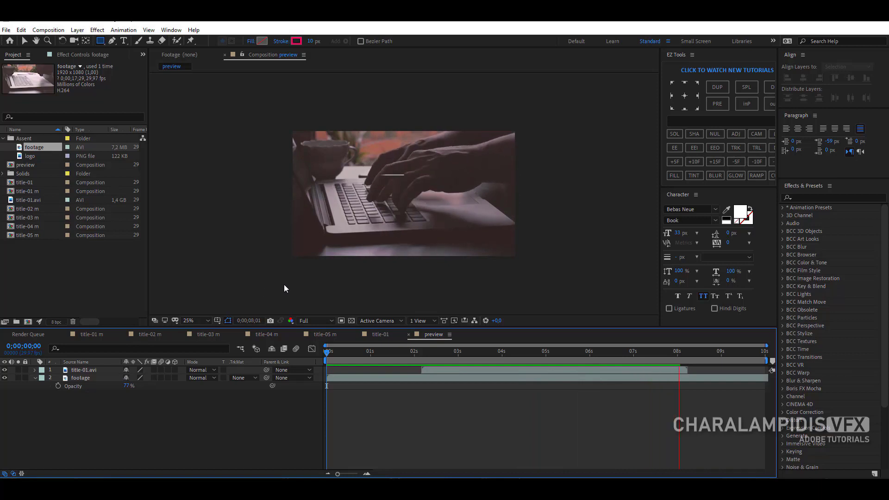
{"action": "left_click", "coordinate": [199, 321]}
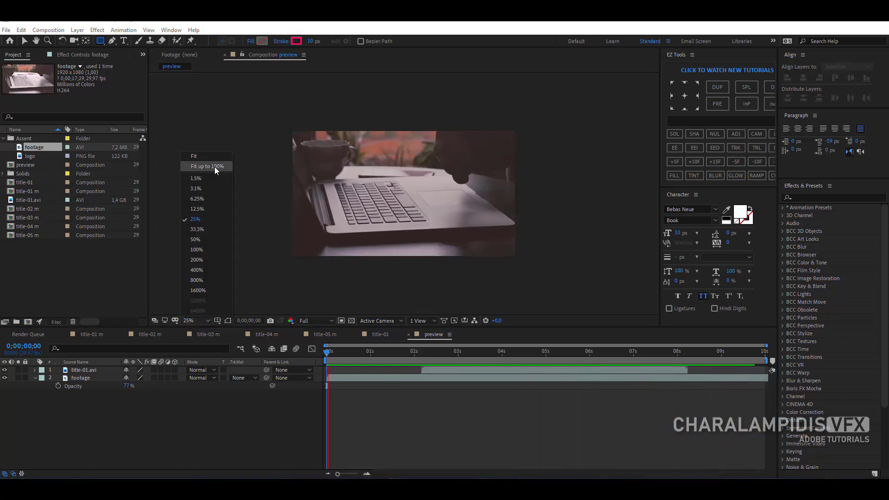
{"action": "left_click", "coordinate": [215, 167]}
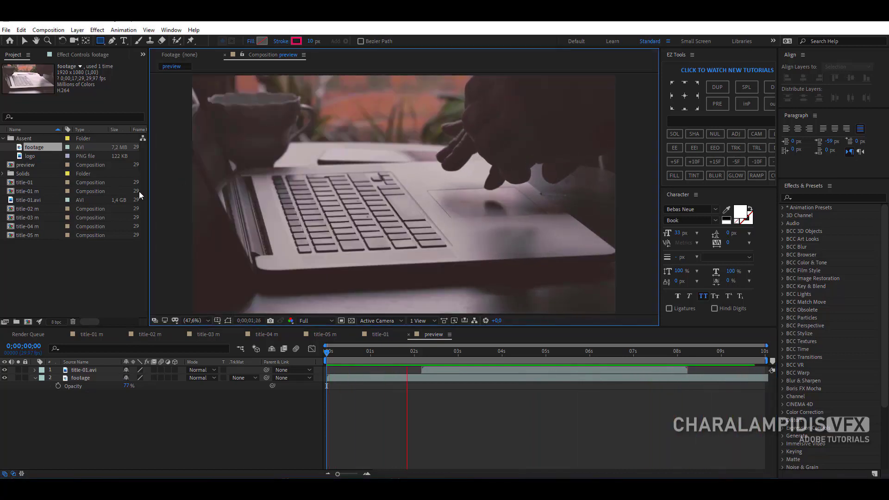